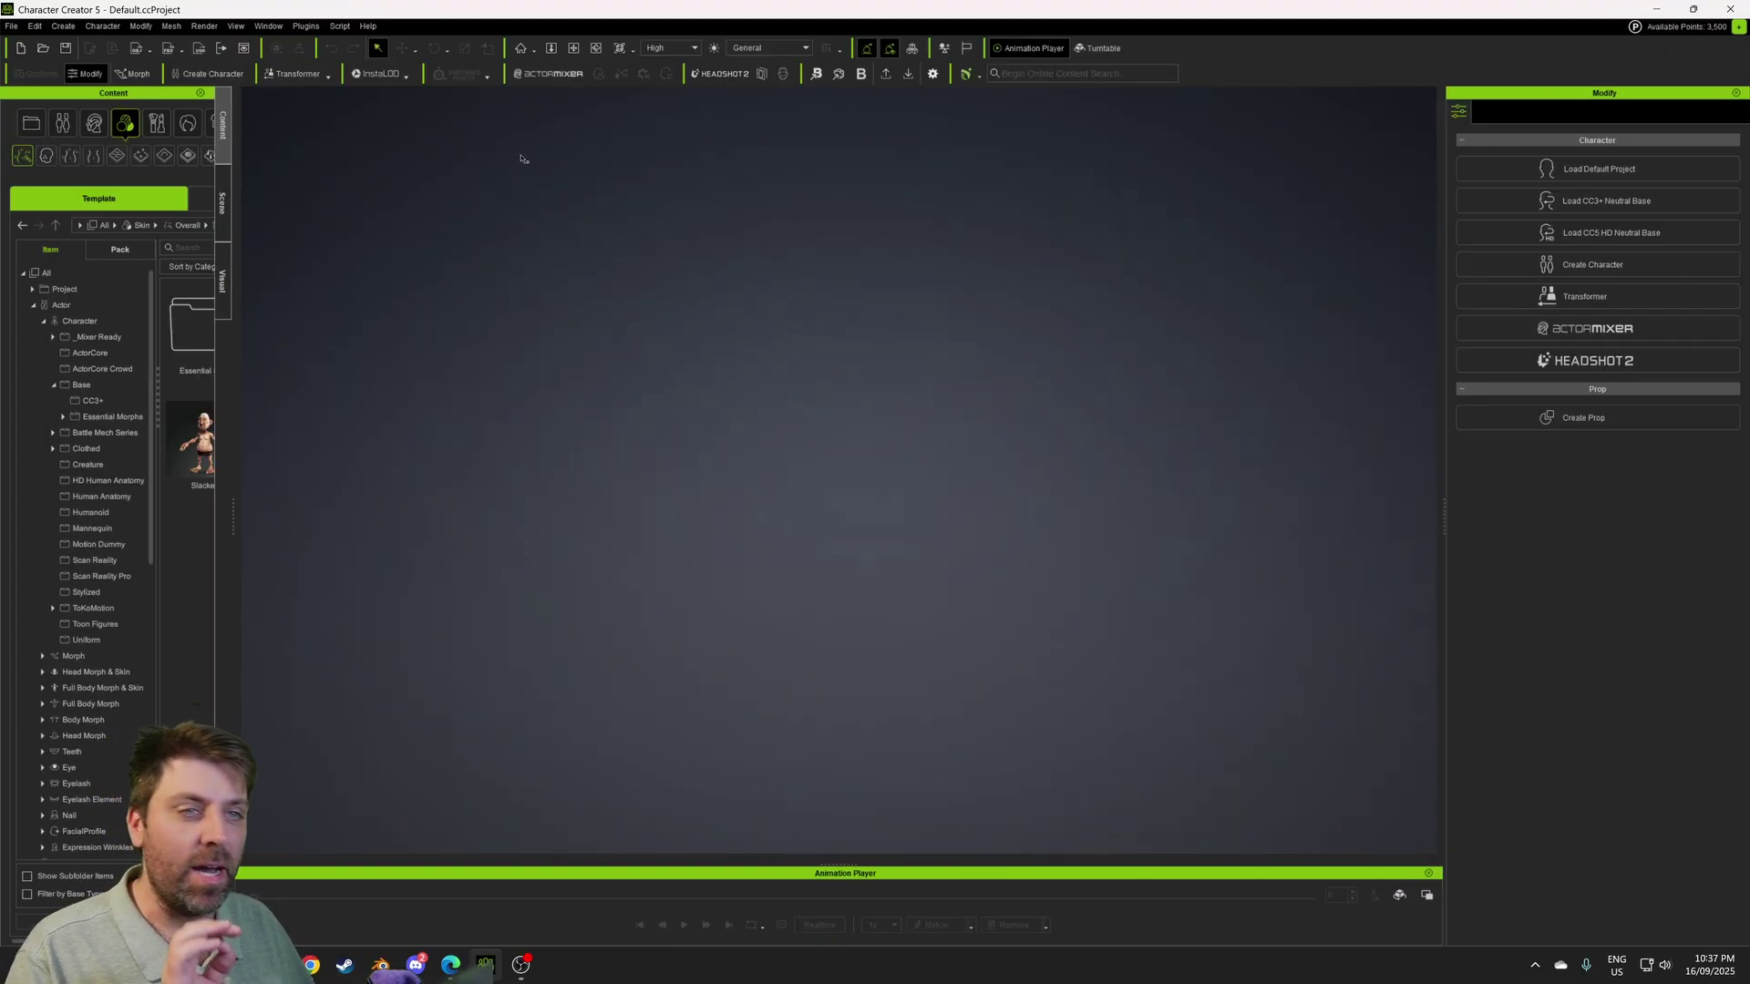
# - Start a new ActorMIXER mix from the Base Male and move the mixer window clear of the character's legs
pyautogui.click(548, 73)
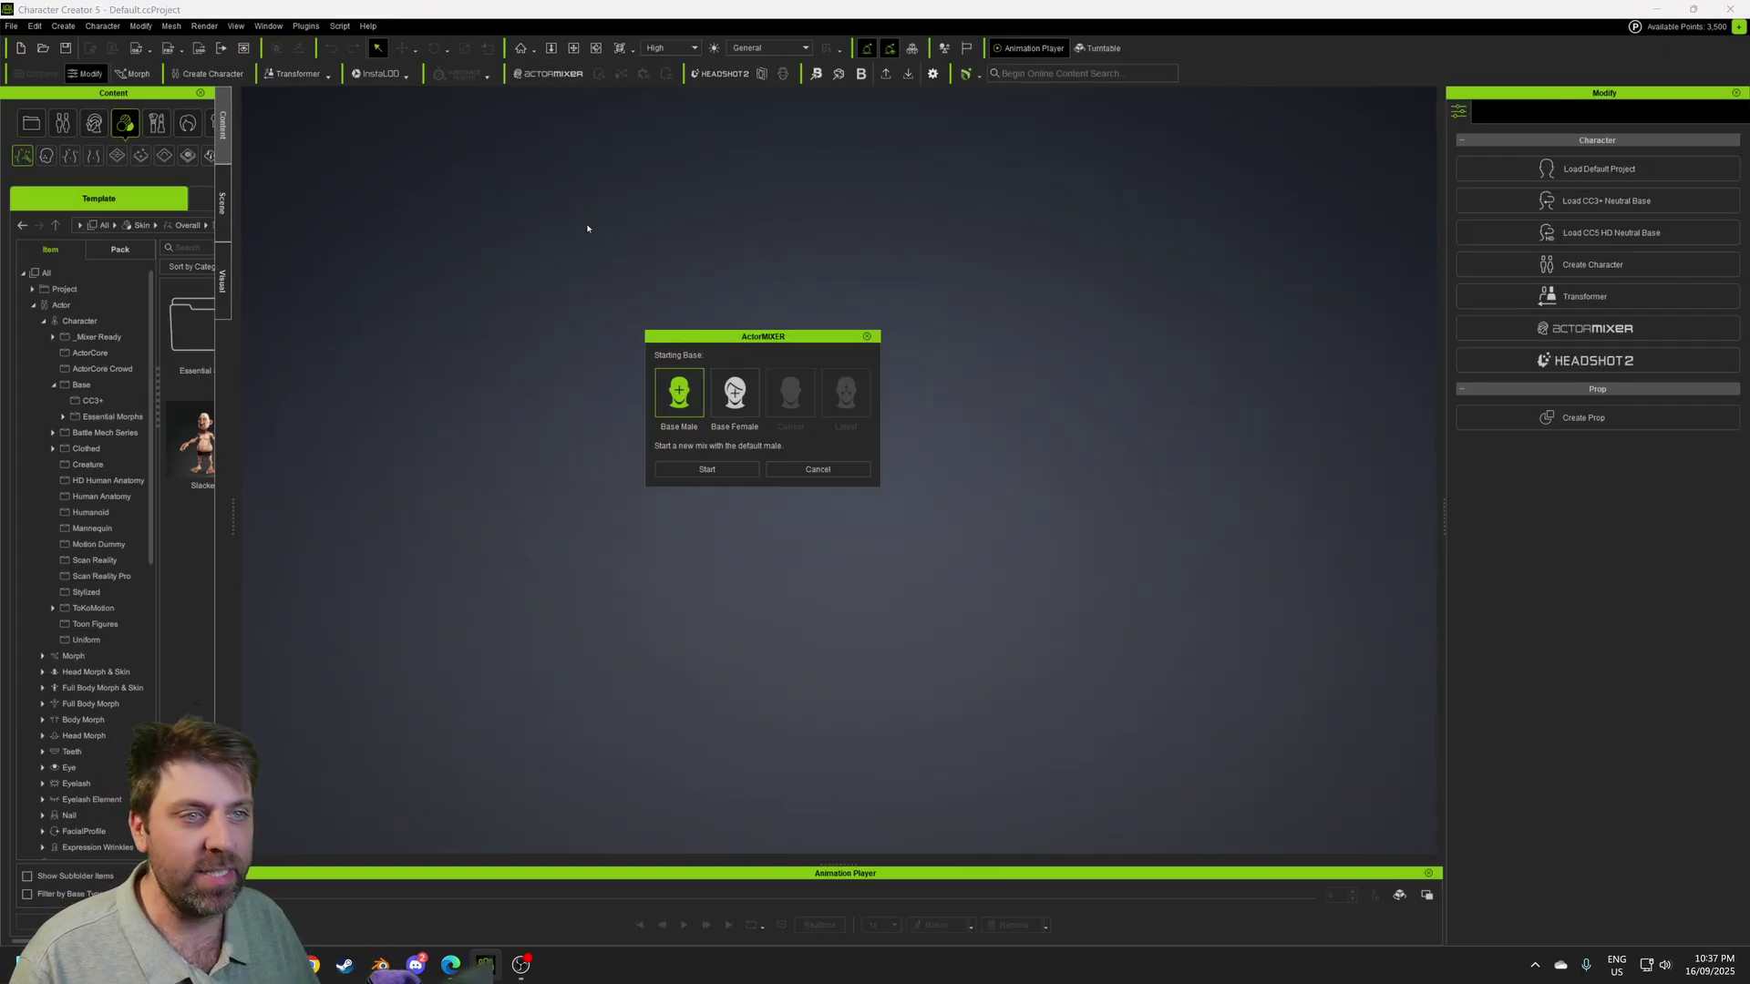
pyautogui.click(711, 469)
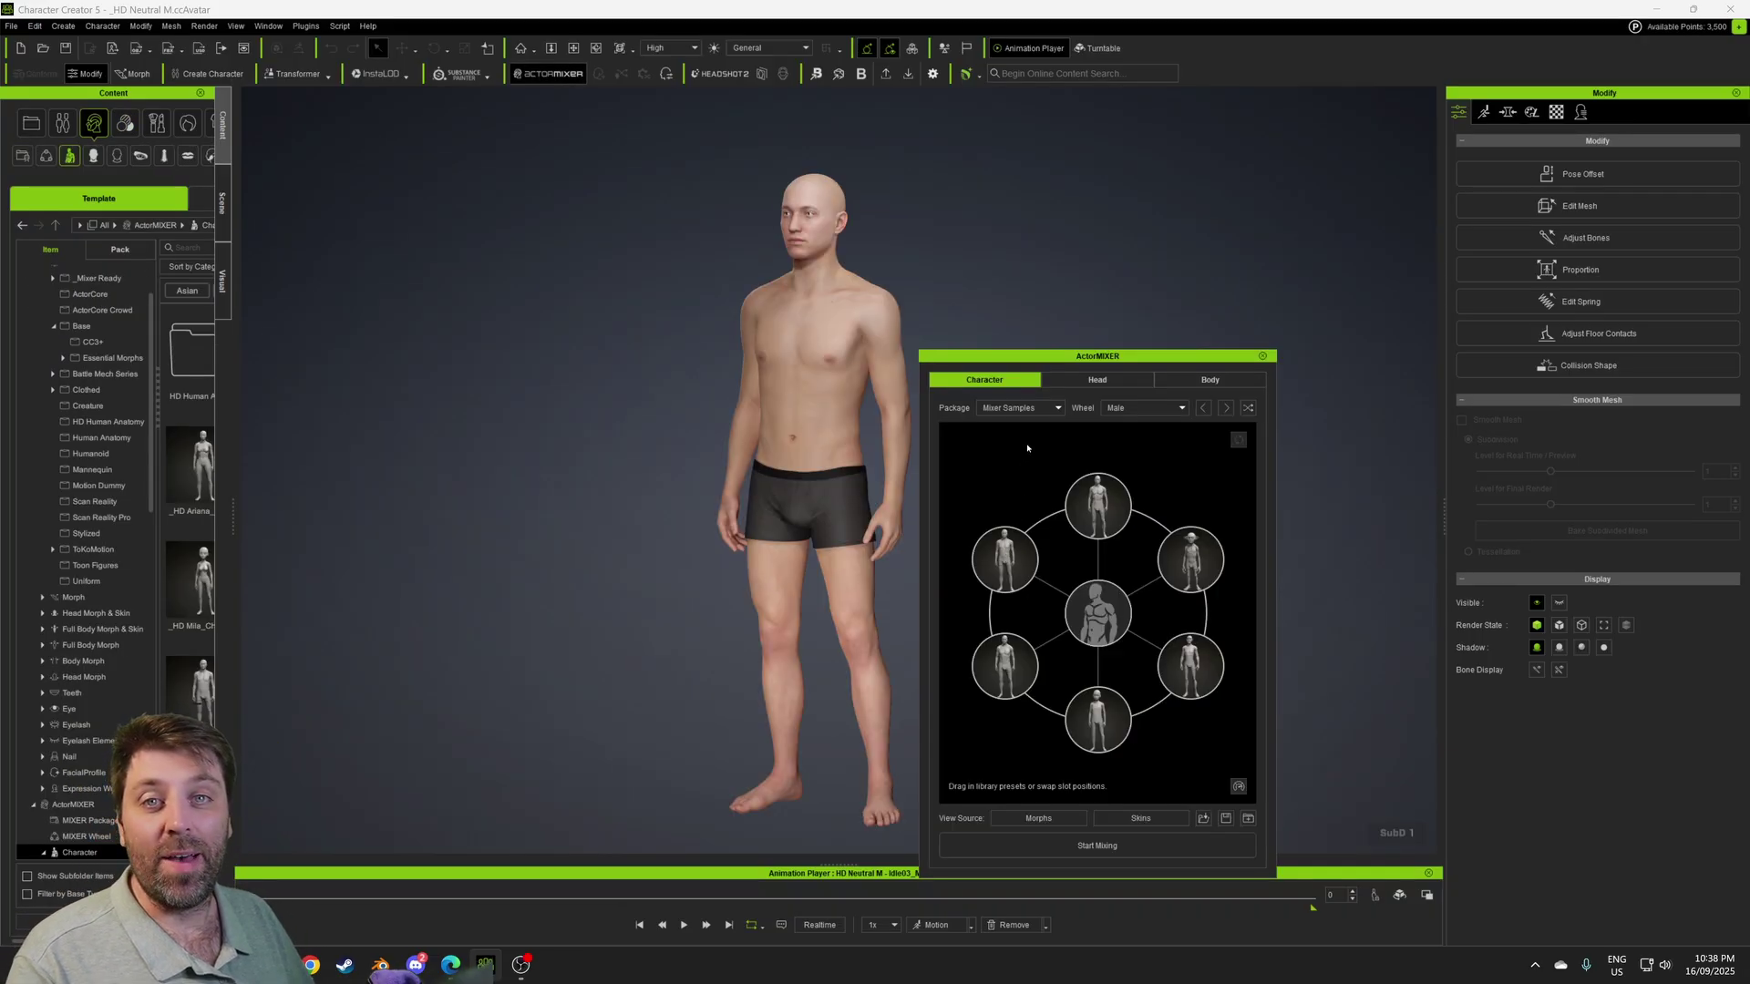
pyautogui.moveTo(1027, 357); pyautogui.dragTo(1071, 192)
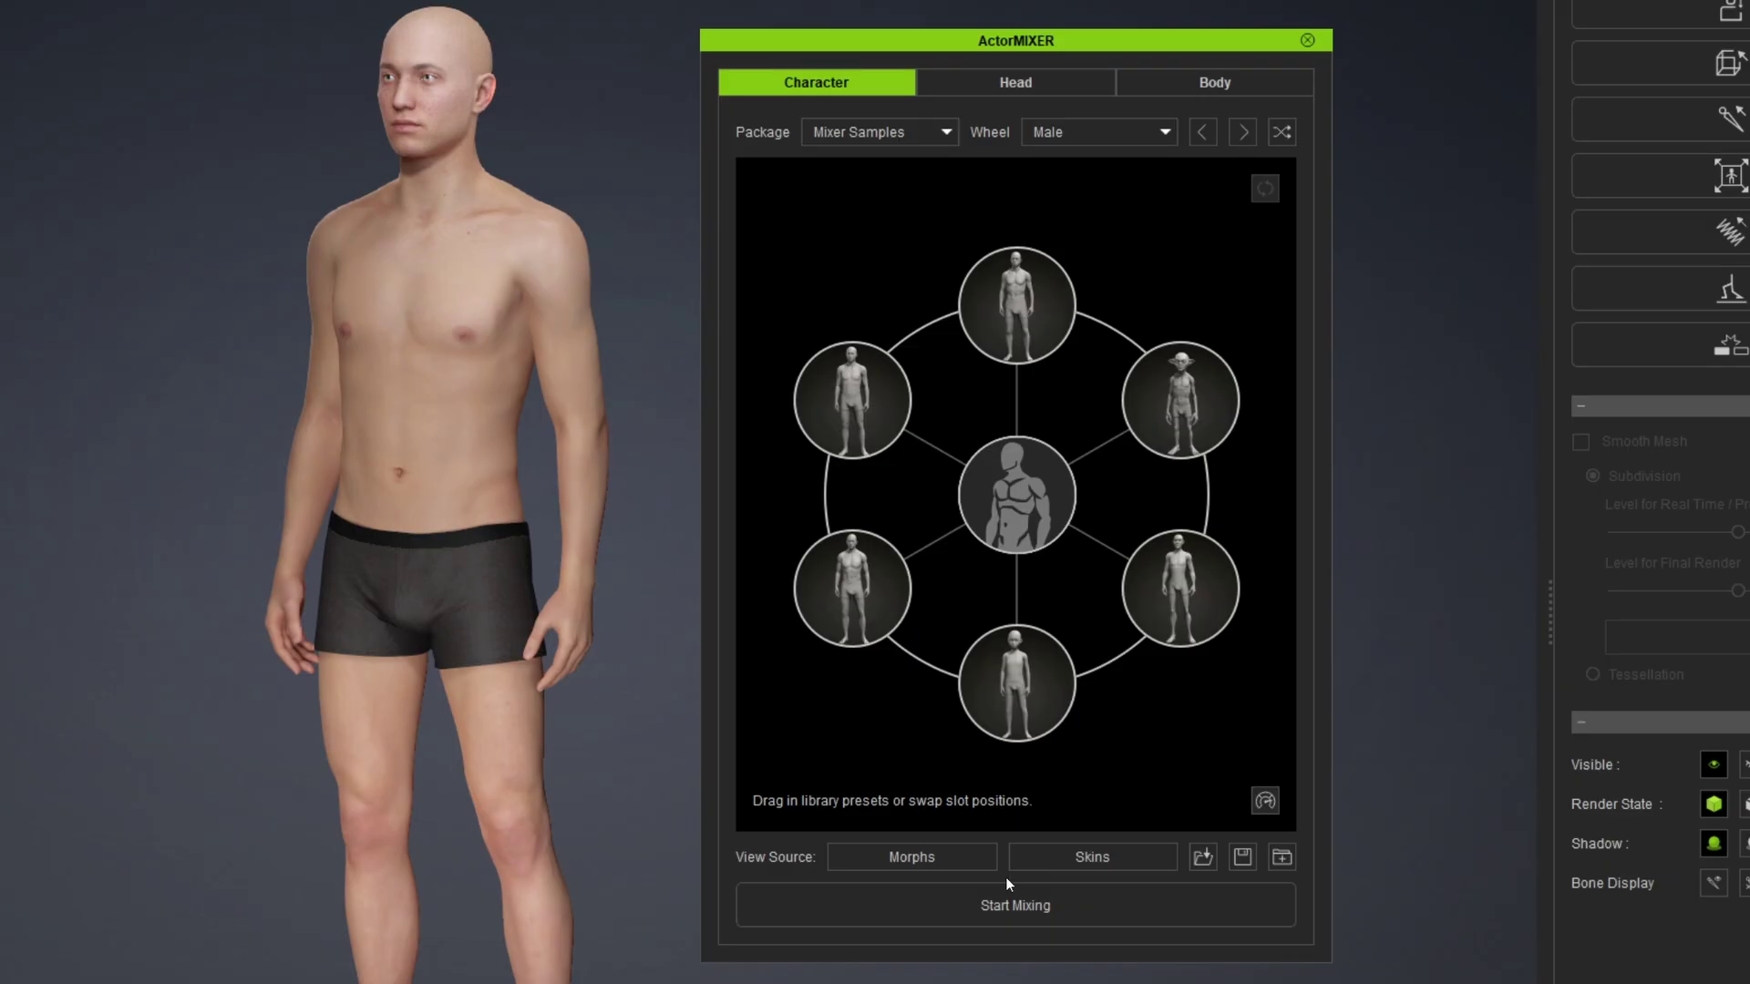
# - Start mixing and blend the whole character between the upper-left and top presets of the Male wheel
pyautogui.click(1006, 904)
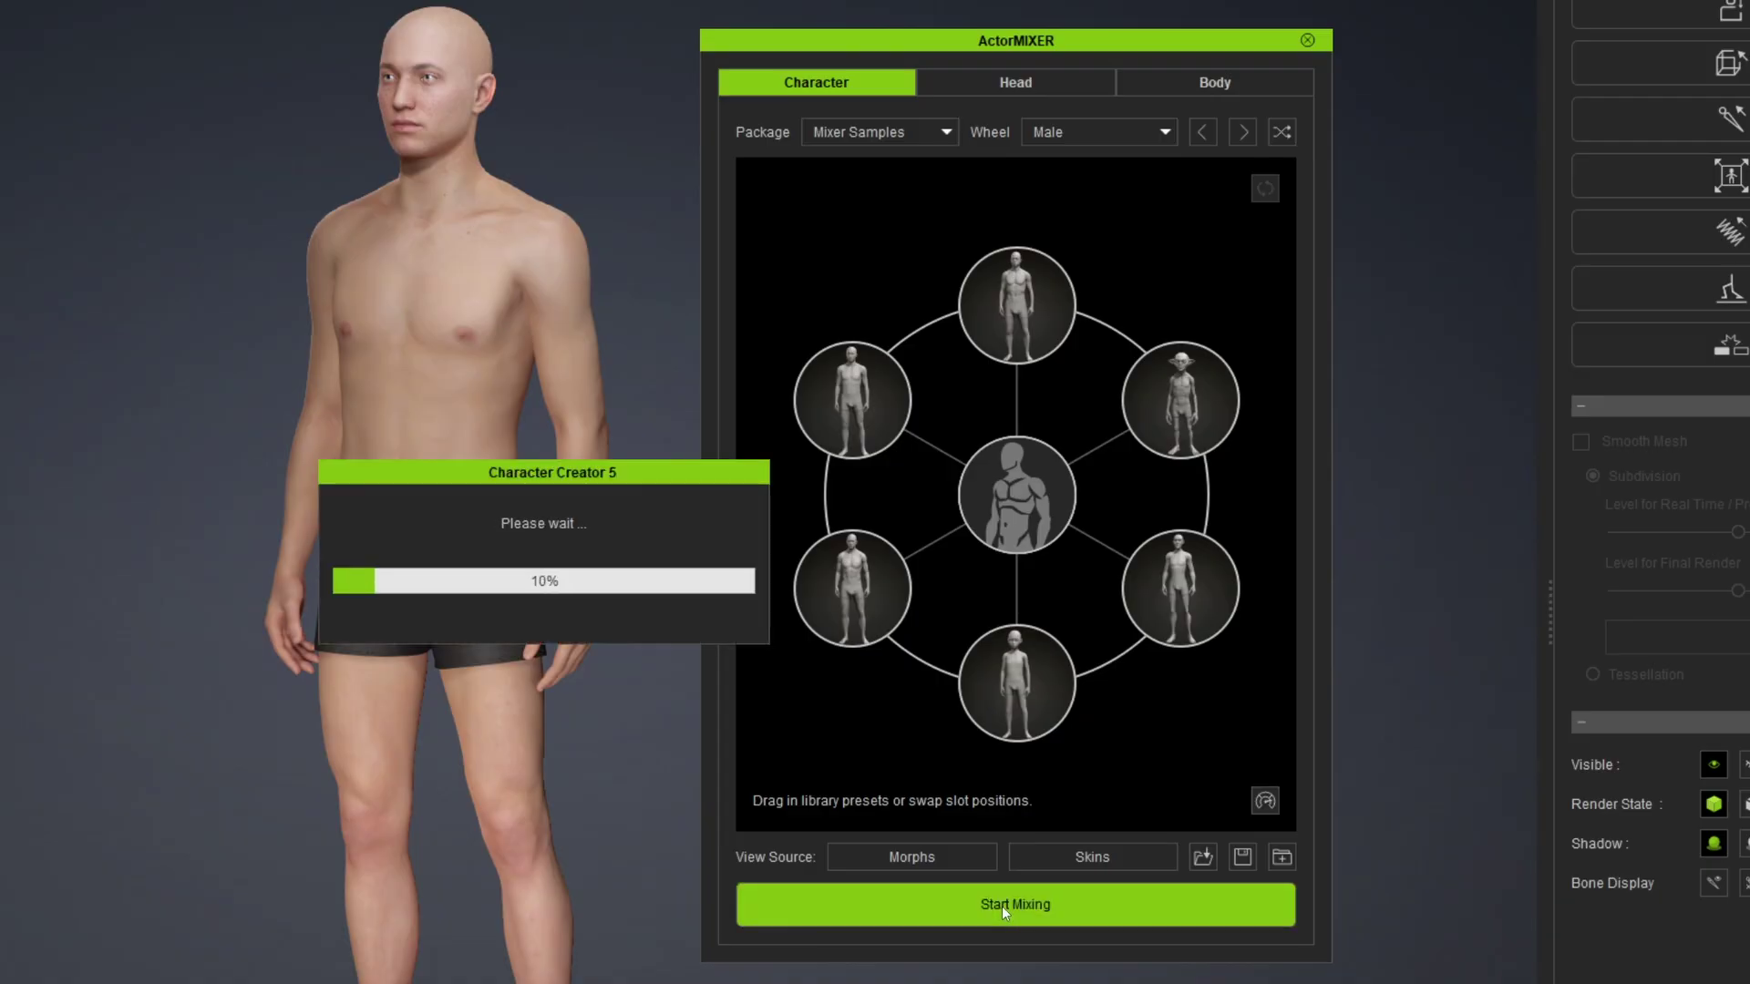
pyautogui.moveTo(1021, 498); pyautogui.dragTo(1185, 606)
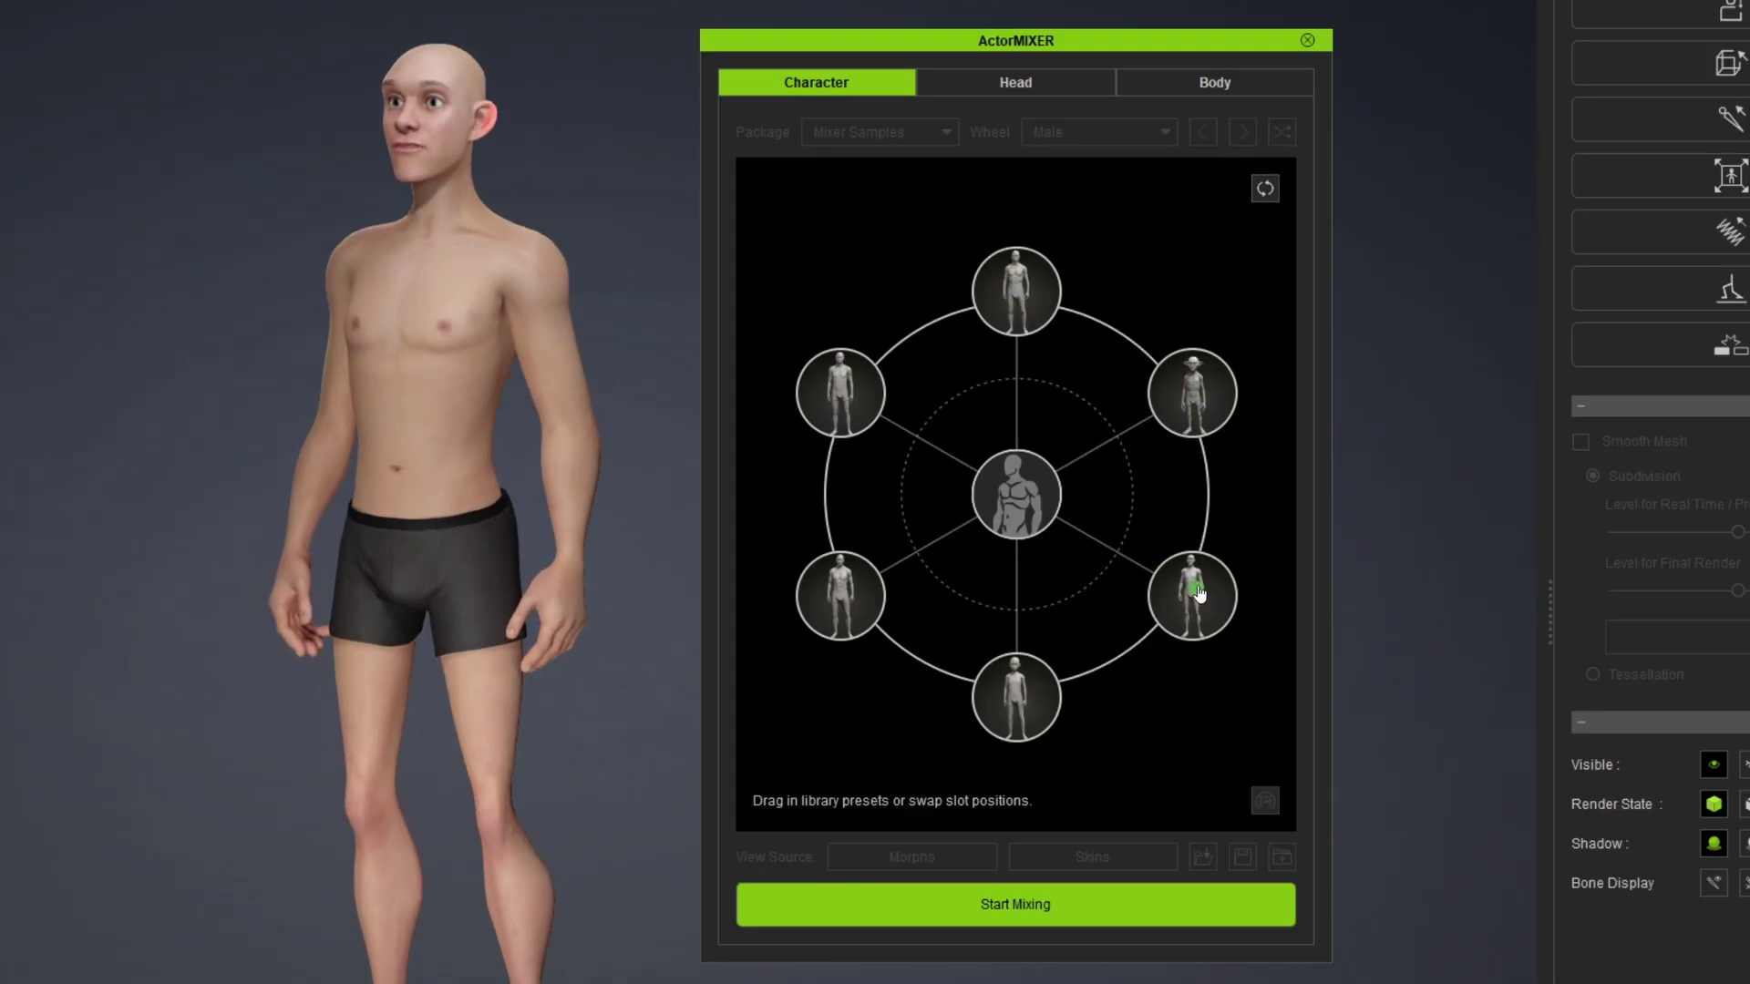
pyautogui.moveTo(1236, 515); pyautogui.dragTo(1085, 479)
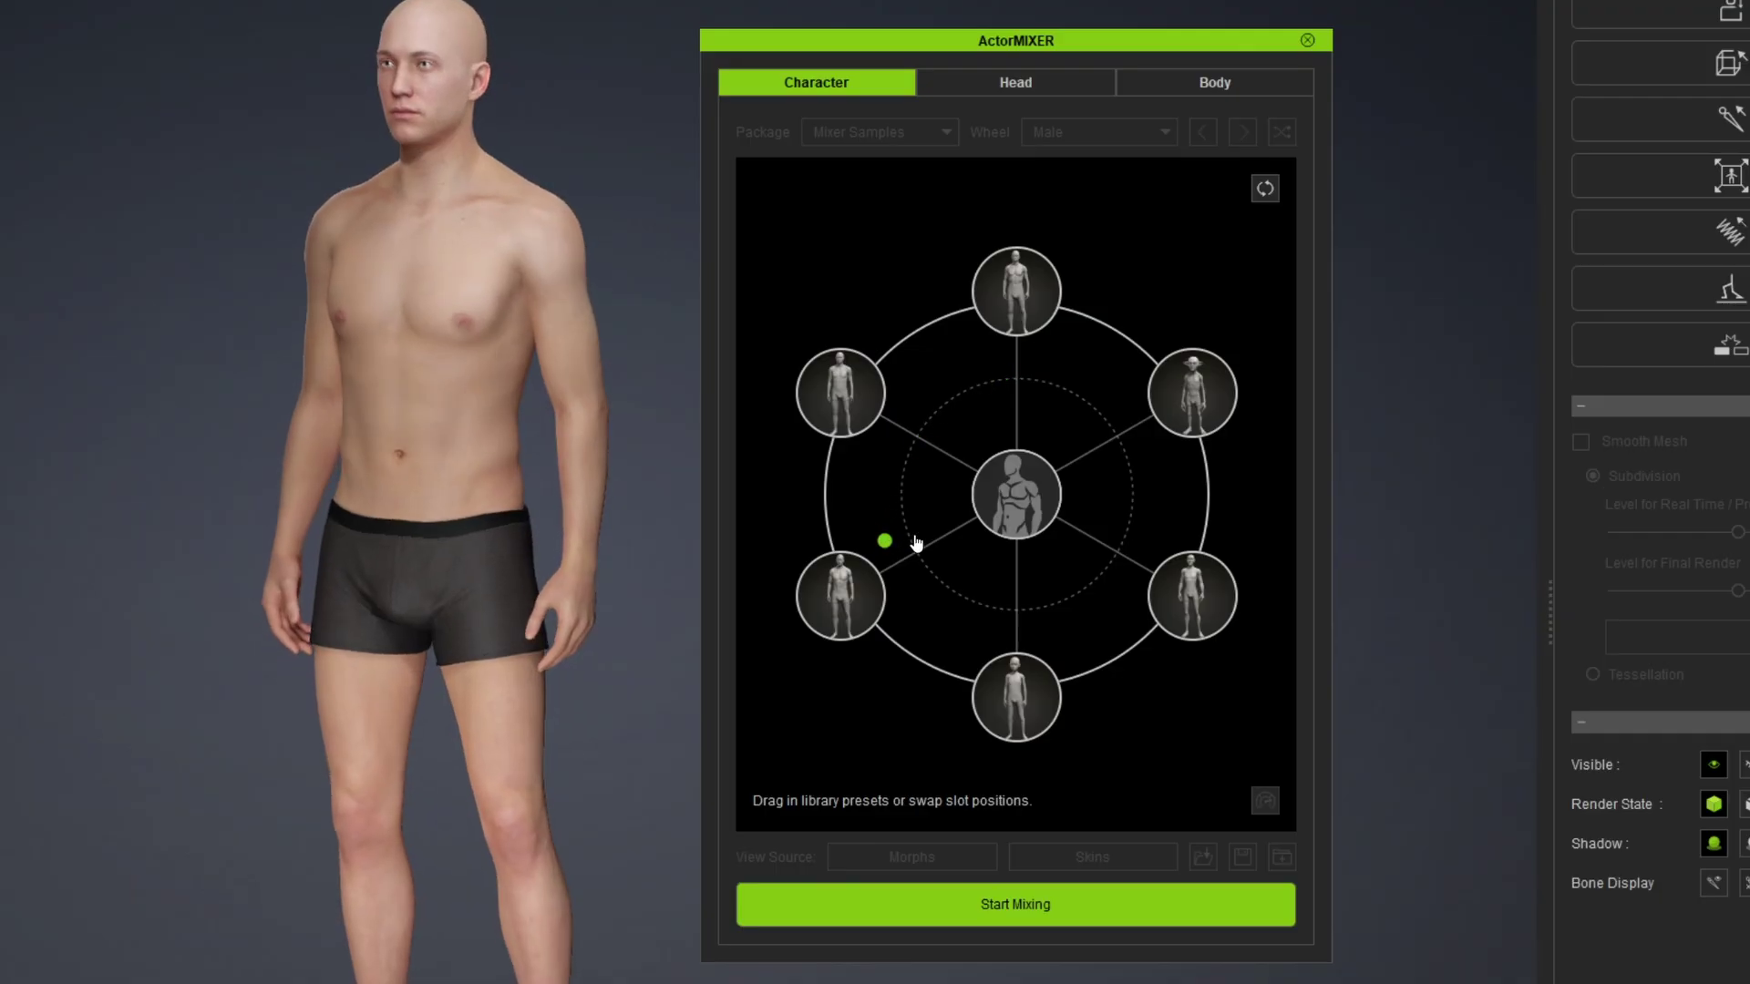
pyautogui.moveTo(916, 543); pyautogui.dragTo(966, 399)
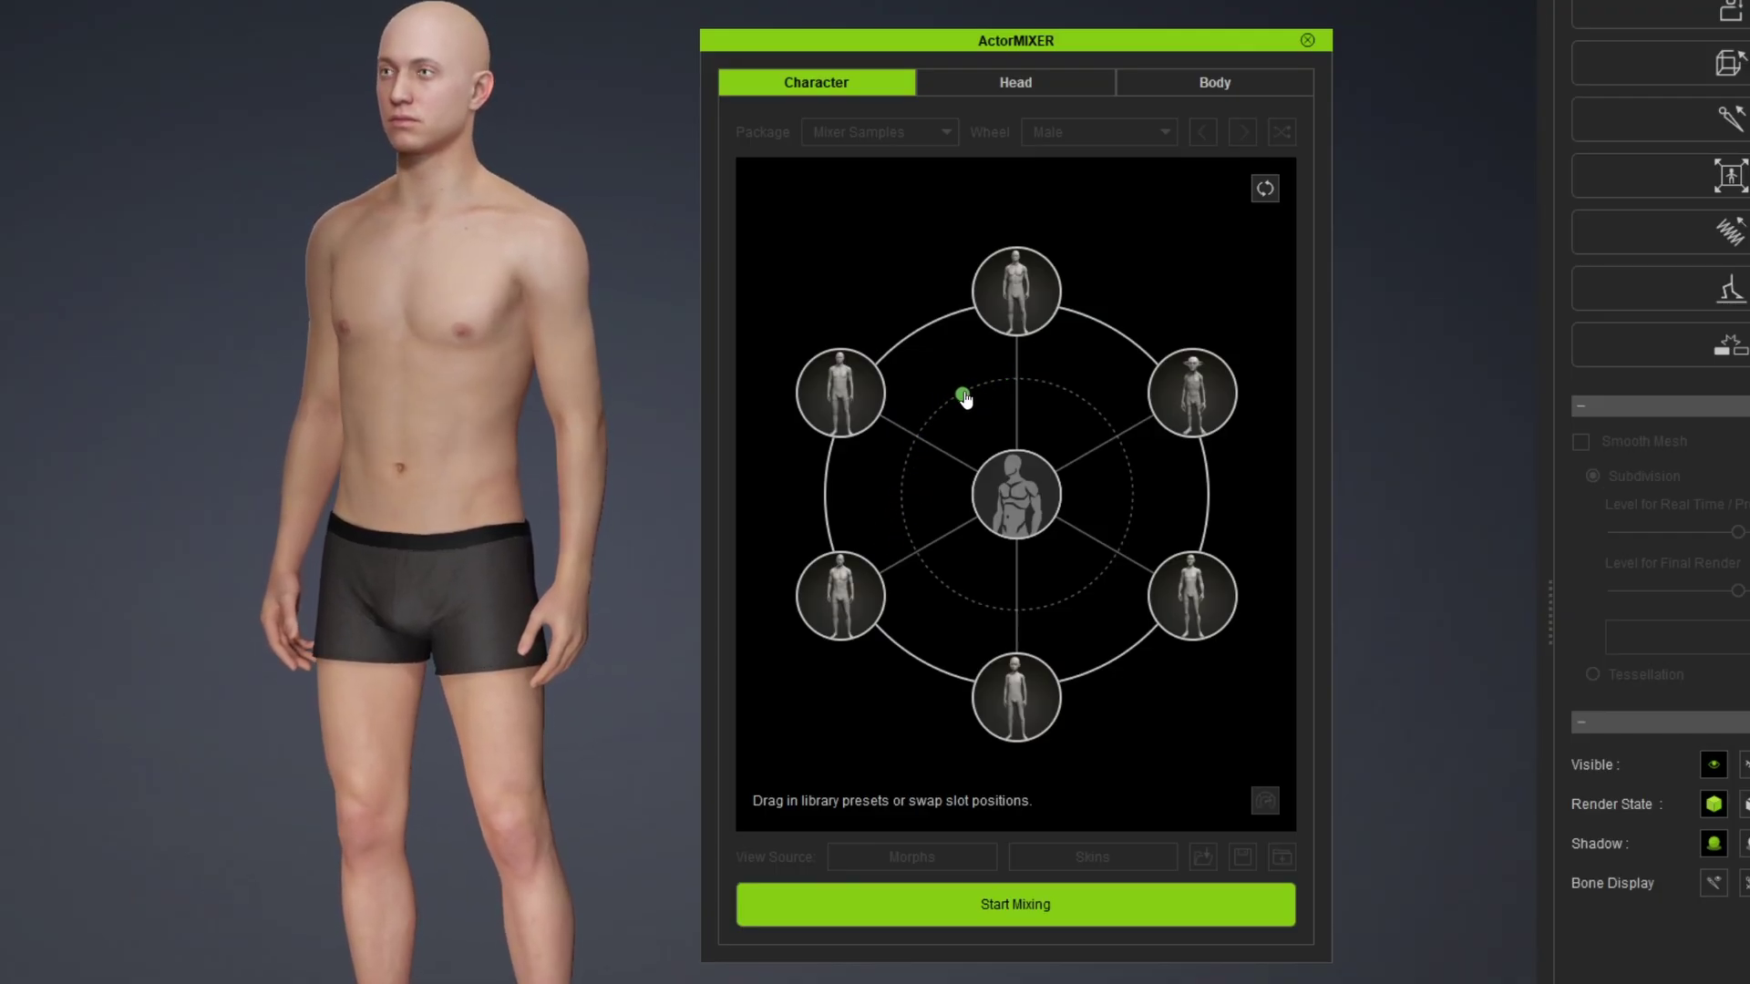
# - Blend the whole head between the top and upper-right head presets, closer to the upper-right one
pyautogui.click(1000, 91)
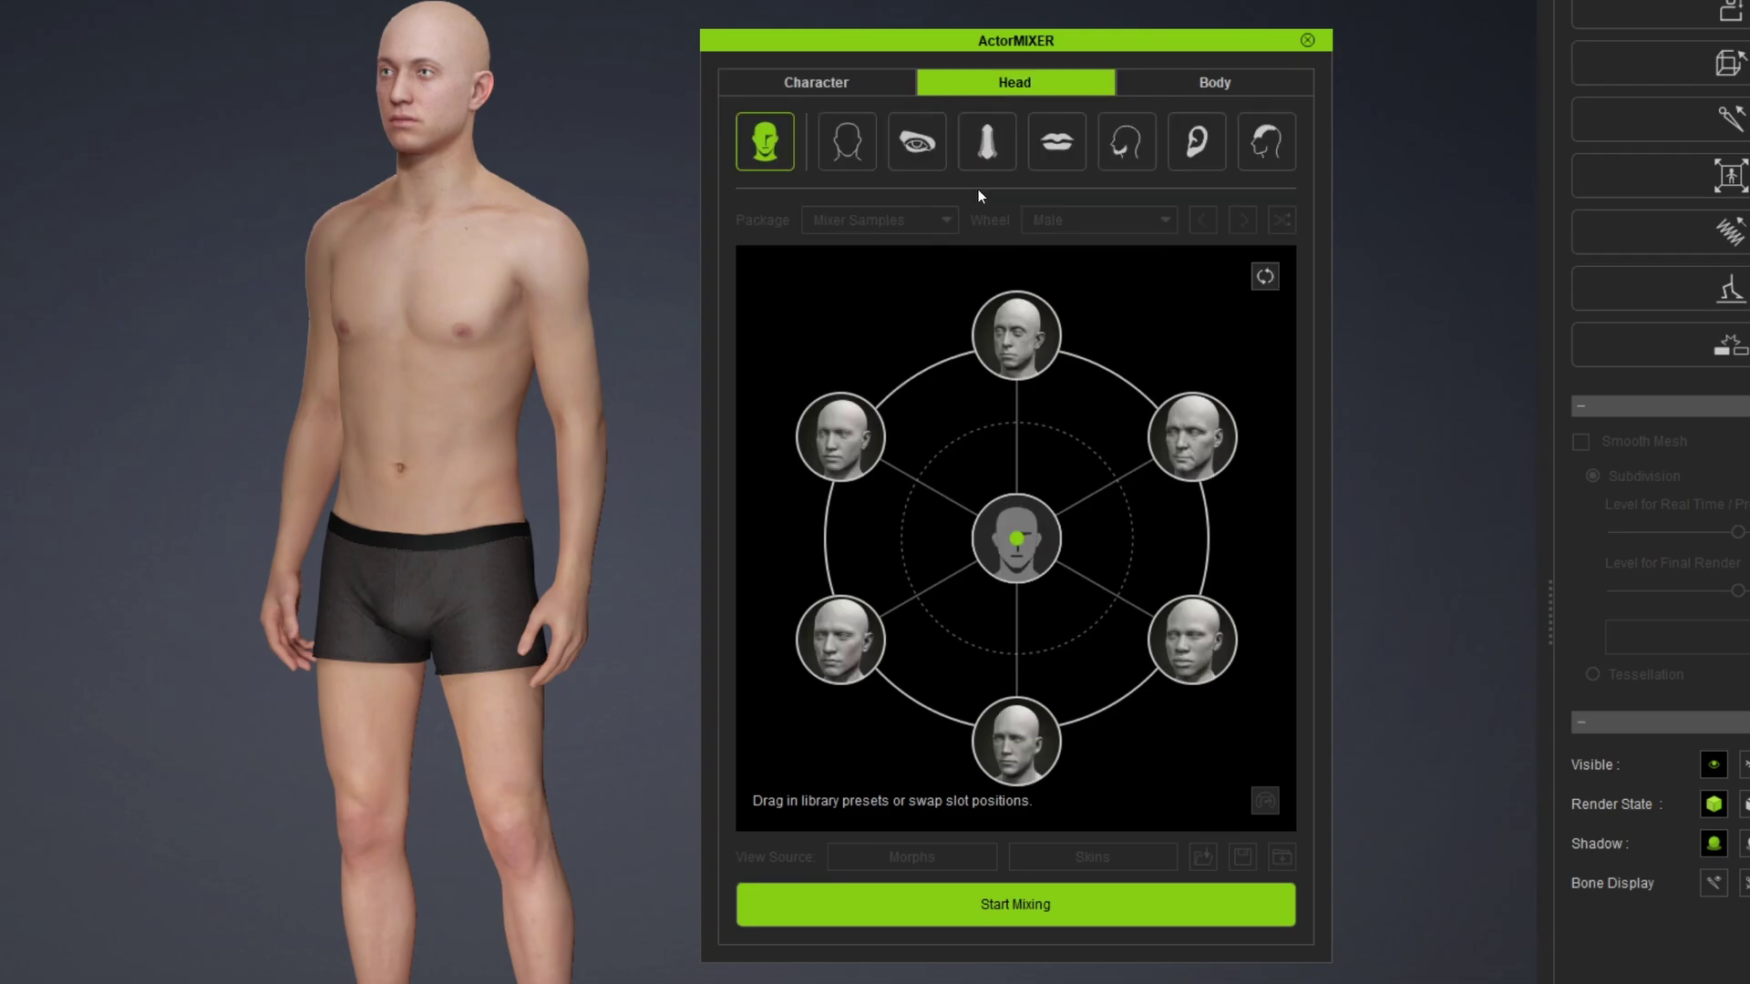
pyautogui.moveTo(1023, 544)
pyautogui.mouseDown()
pyautogui.moveTo(1027, 325)
pyautogui.moveTo(1025, 535)
pyautogui.mouseUp()
pyautogui.scroll(4, 493, 100)
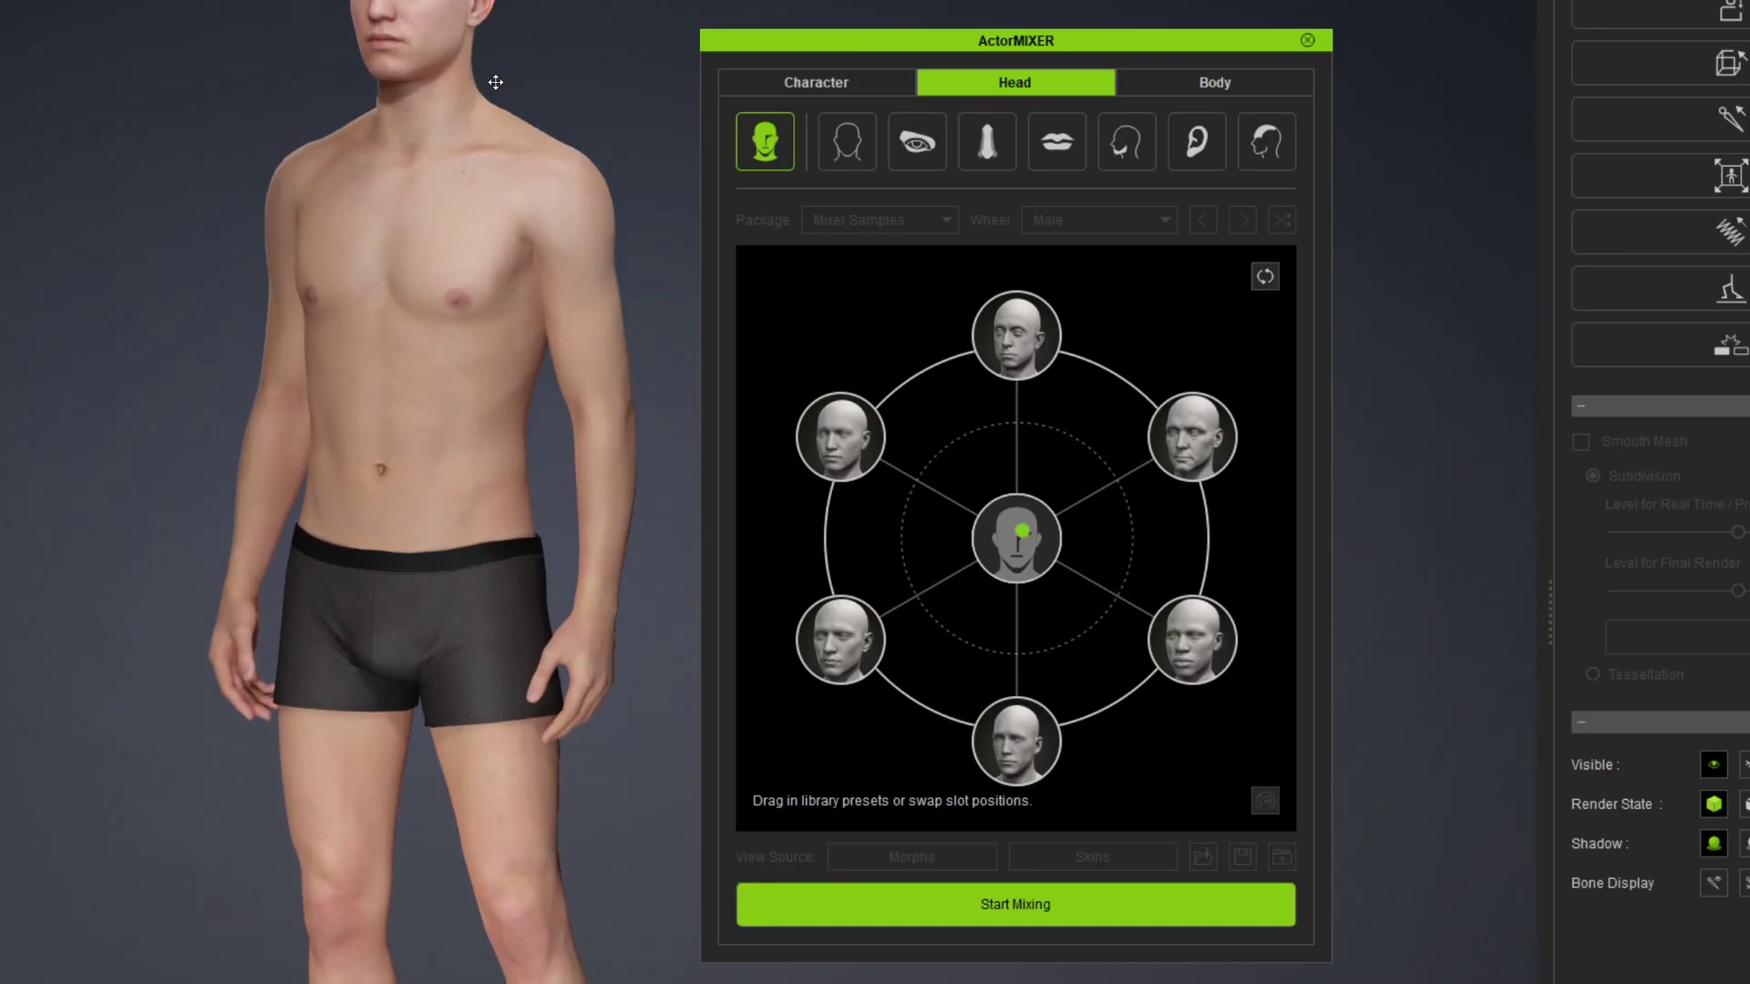
pyautogui.moveTo(495, 82); pyautogui.dragTo(551, 693, button='middle')
pyautogui.scroll(5, 484, 342)
pyautogui.moveTo(1089, 422); pyautogui.dragTo(1245, 410)
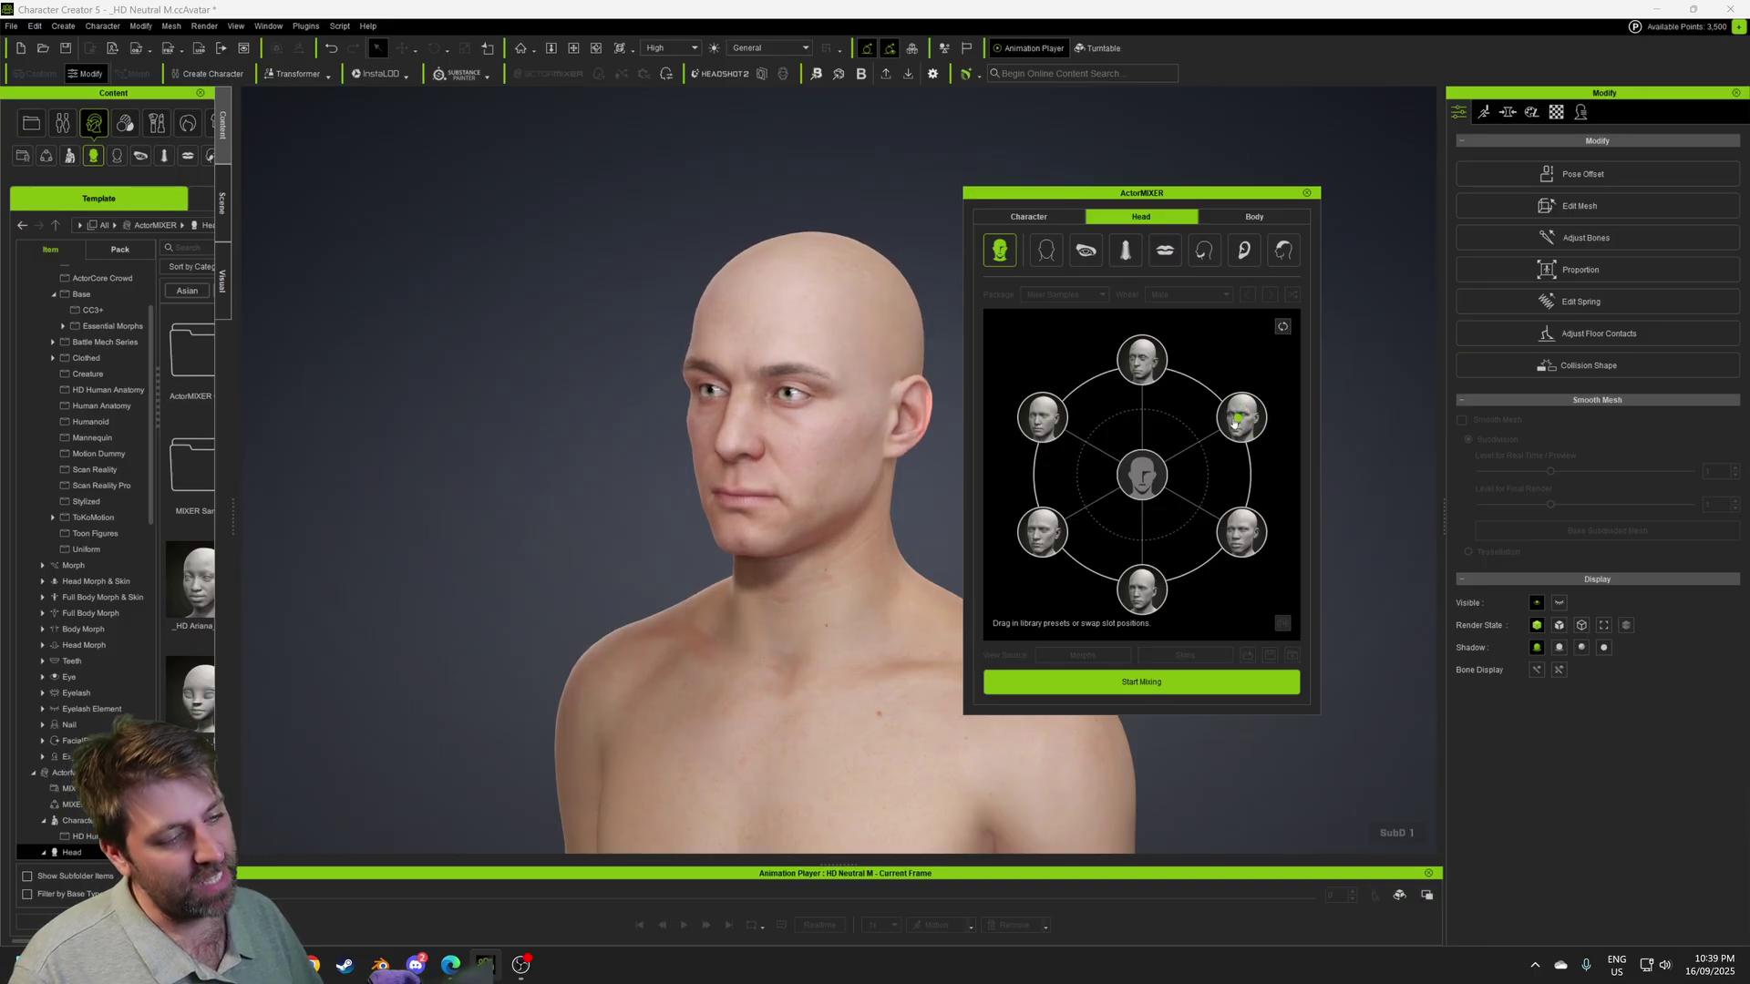
pyautogui.moveTo(1235, 422); pyautogui.dragTo(1207, 397)
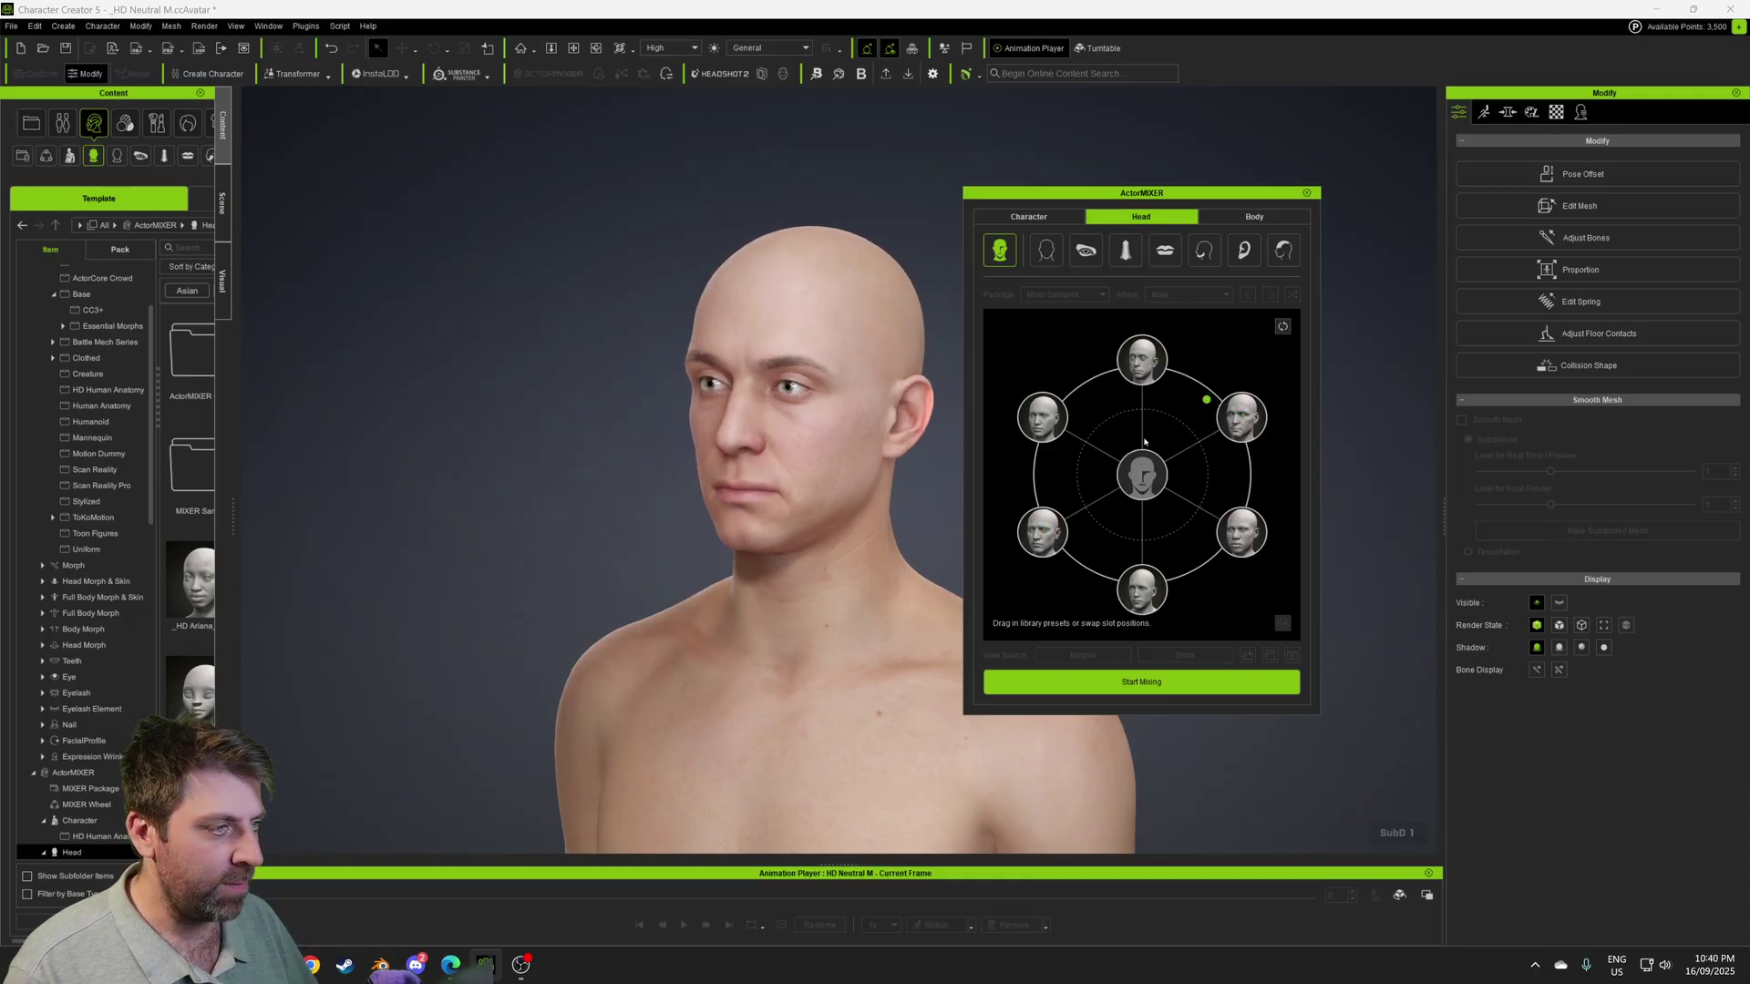
# - Blend the head shape toward the top preset, just outside the wheel's dotted ring
pyautogui.click(1054, 259)
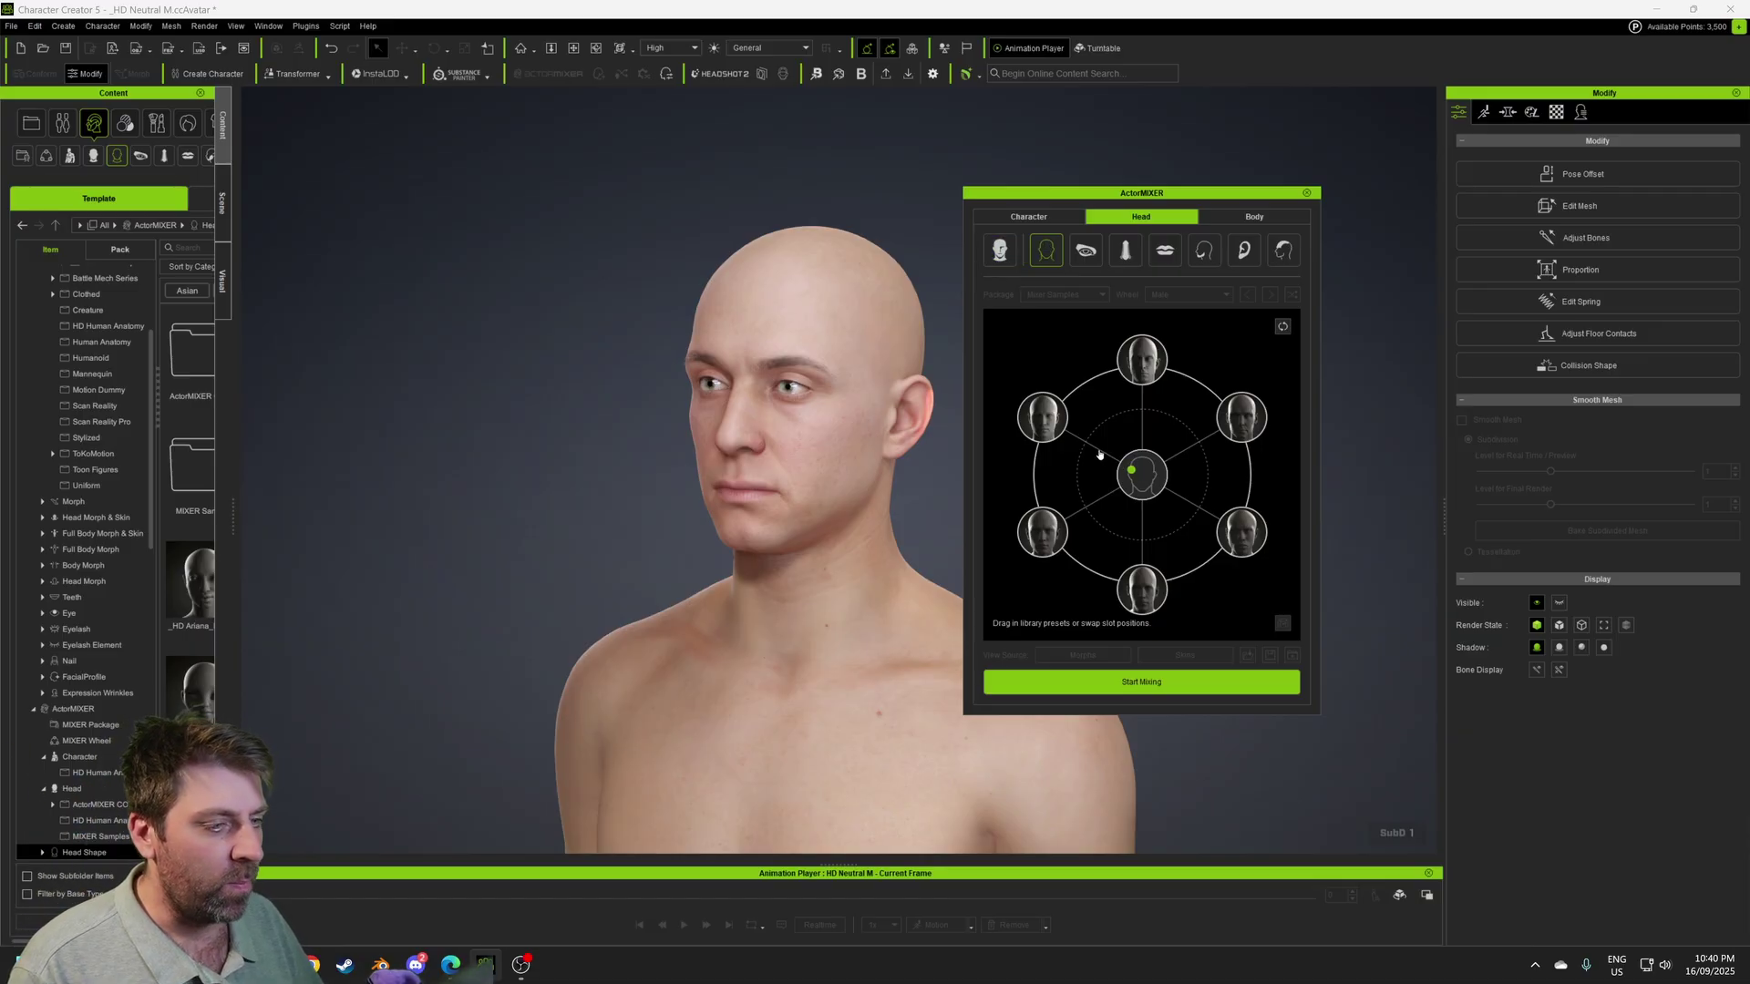
pyautogui.moveTo(1131, 469); pyautogui.dragTo(1232, 398)
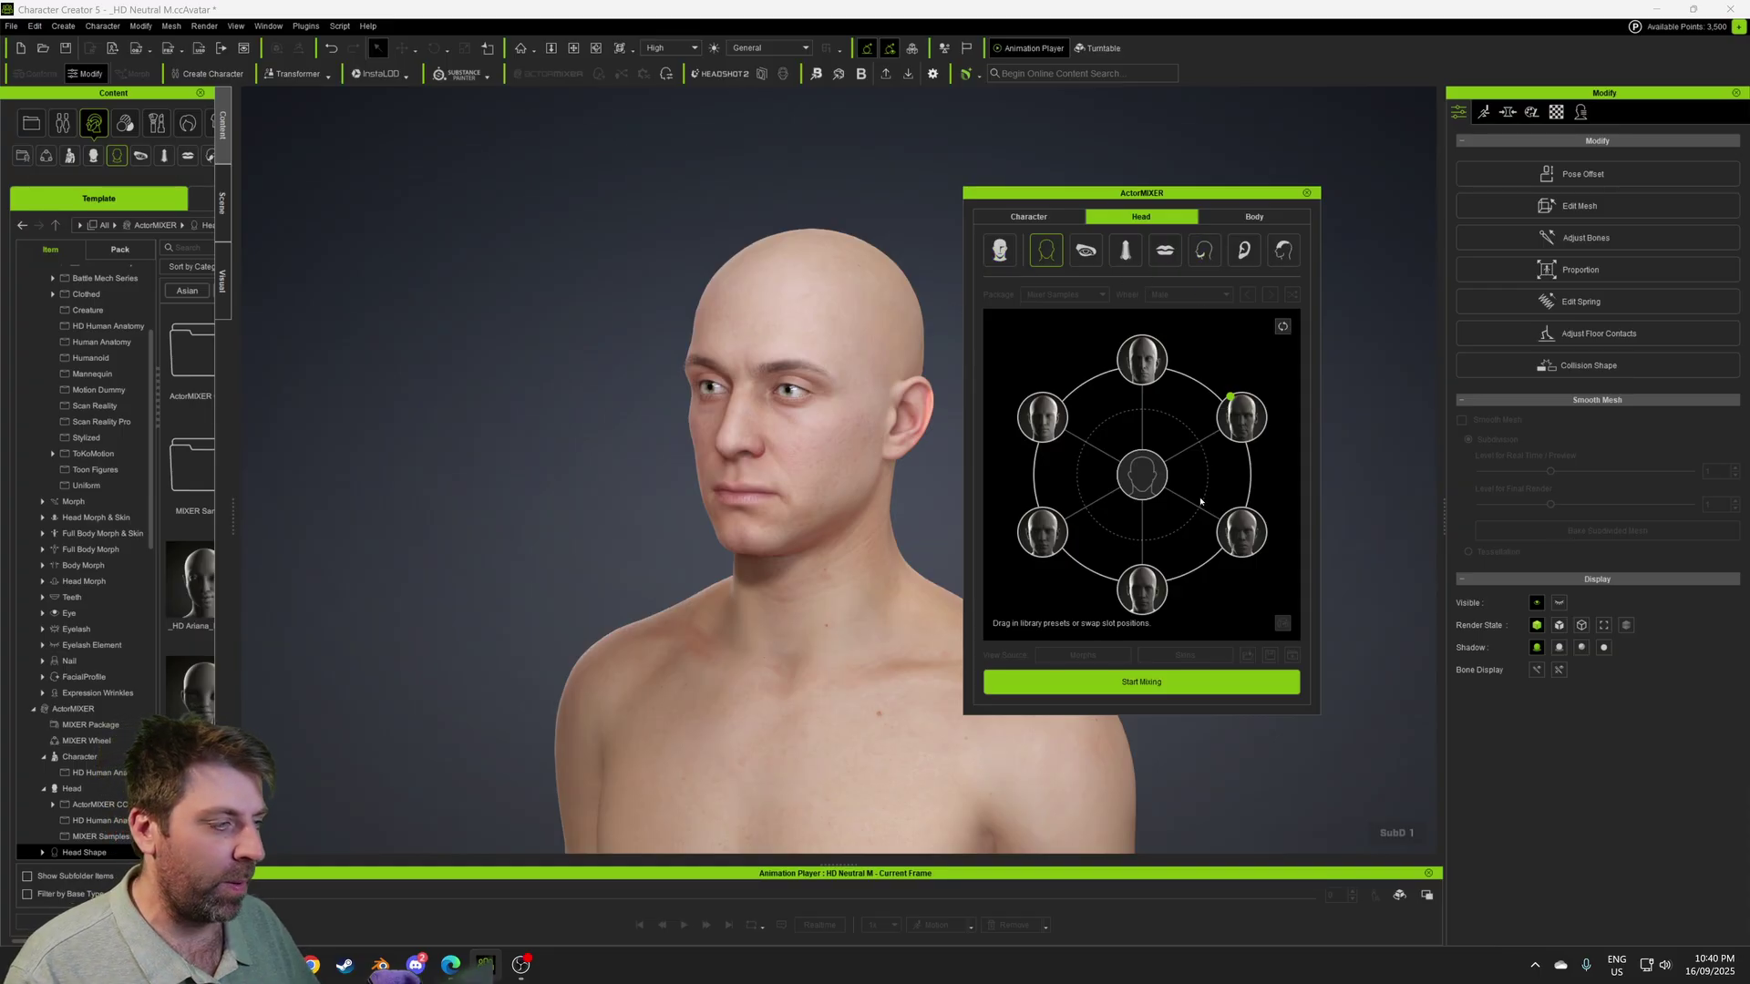
pyautogui.moveTo(1230, 407); pyautogui.dragTo(1167, 412)
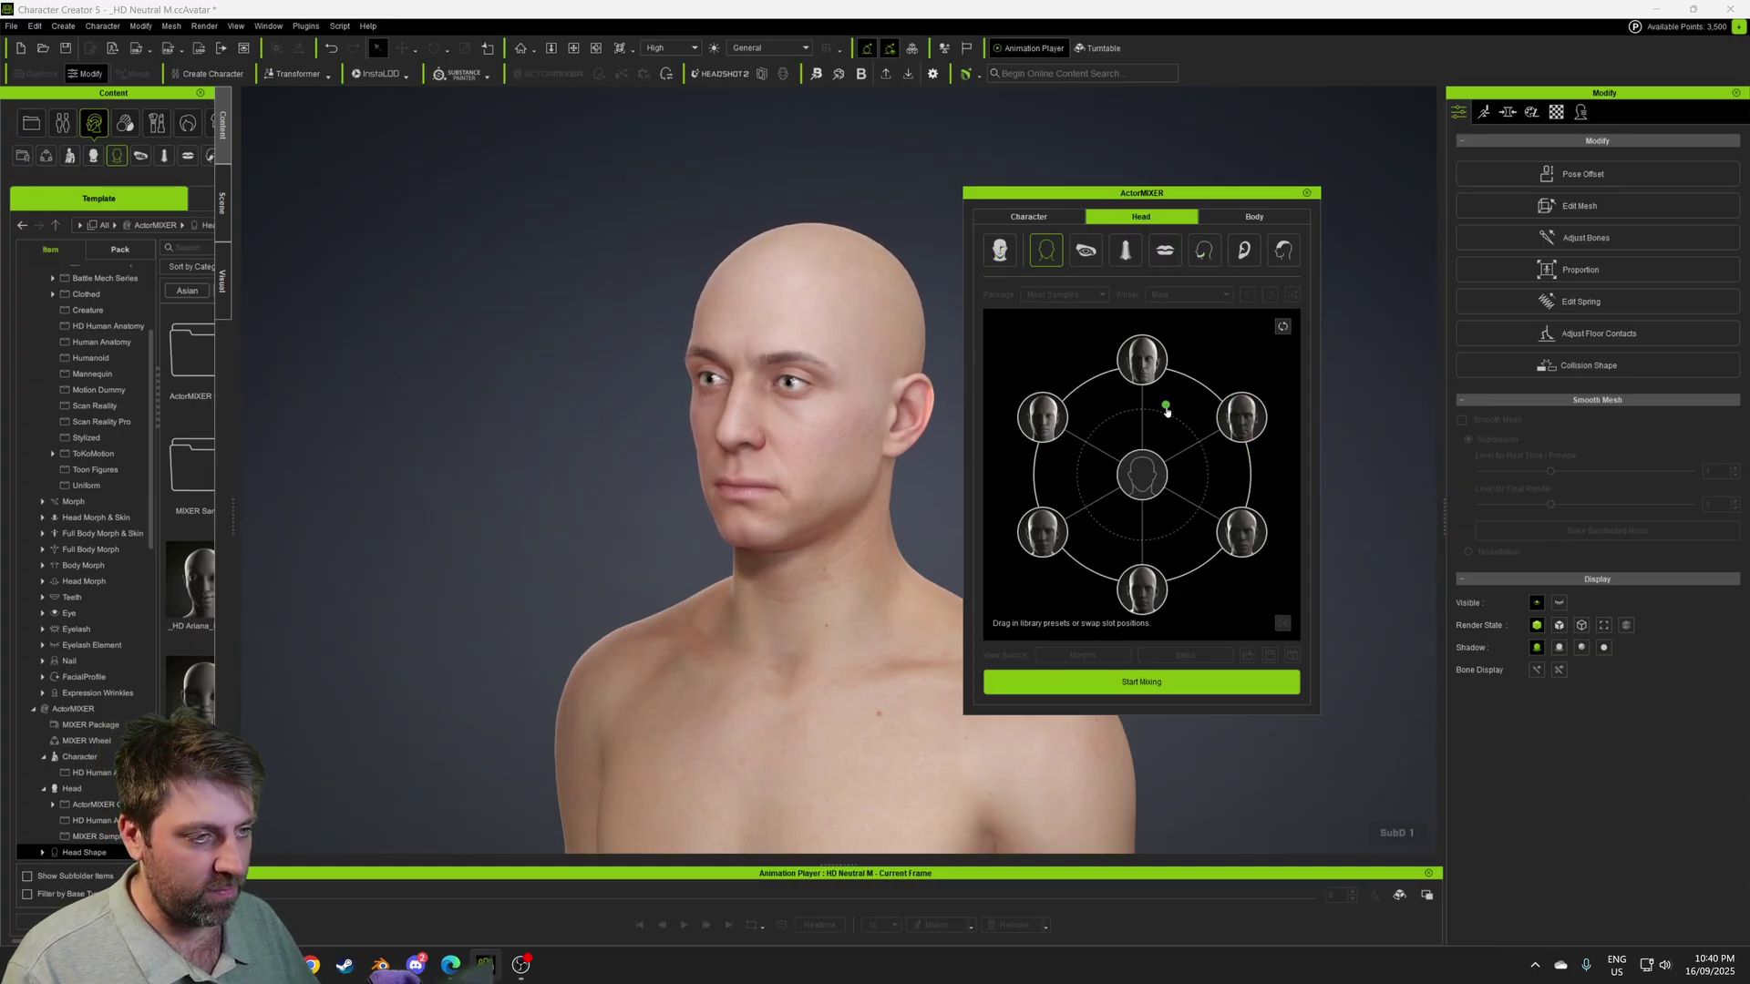
# - Blend the eyes slightly toward the upper-right eye preset, comparing with the whole-head mix
pyautogui.click(1085, 250)
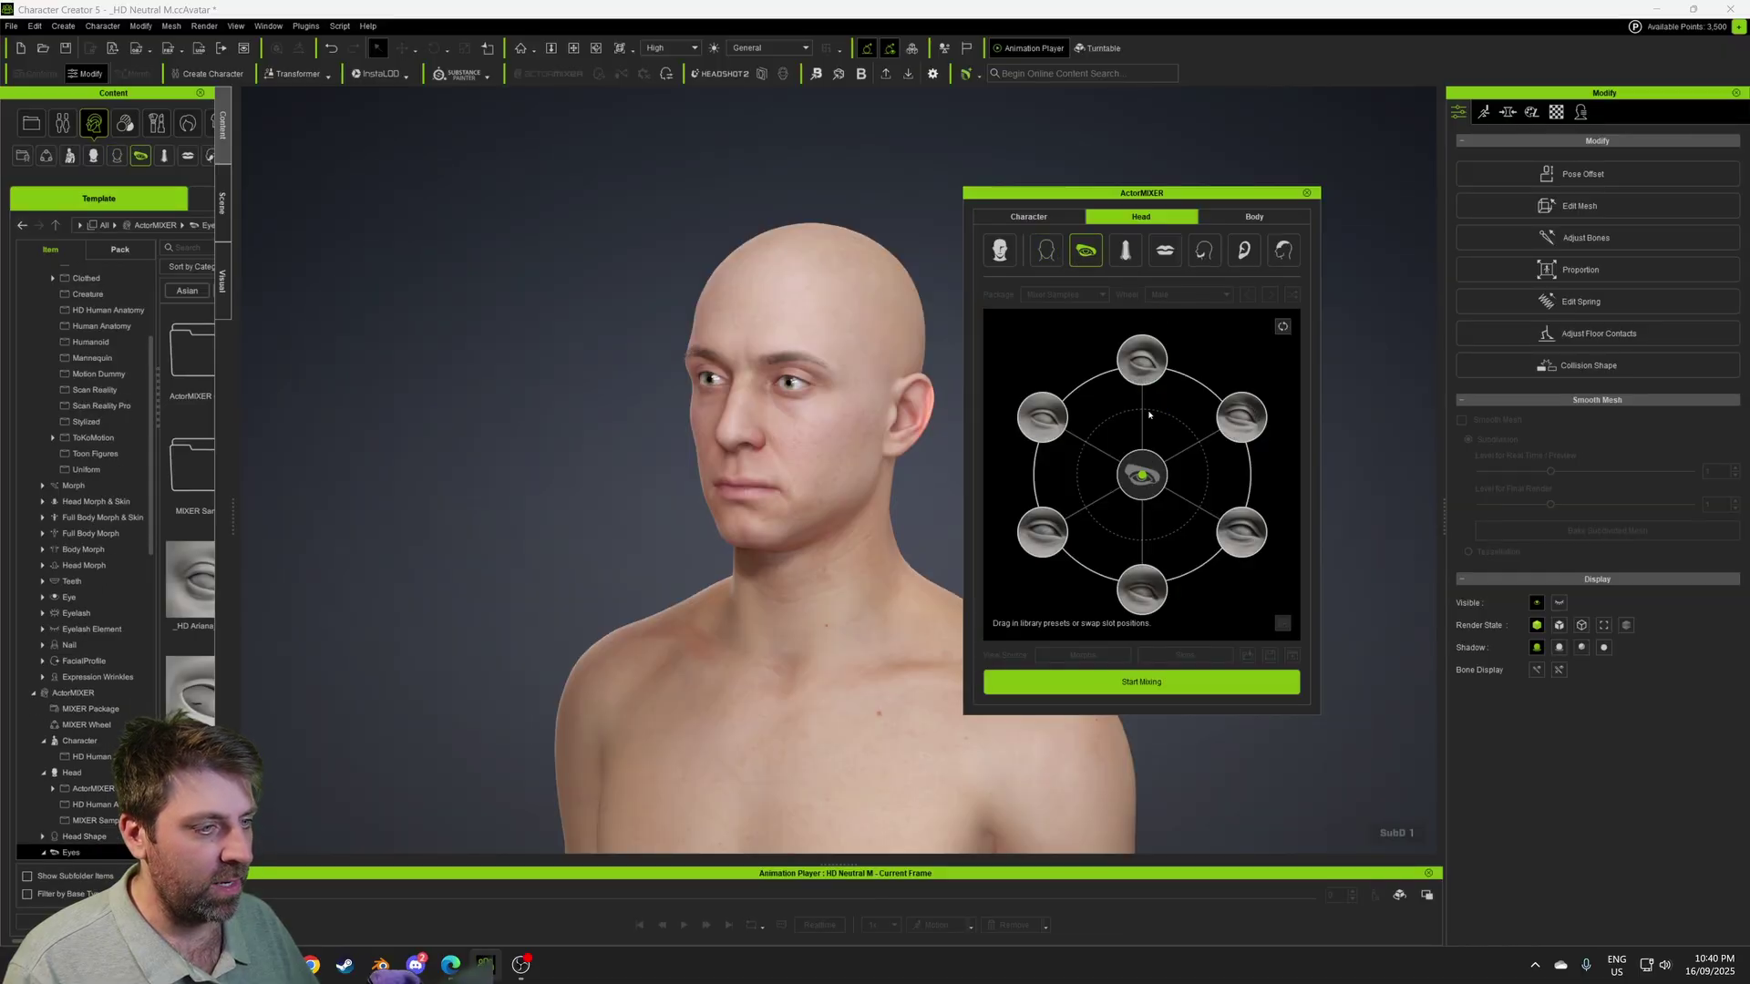
pyautogui.moveTo(1102, 458); pyautogui.dragTo(1148, 477)
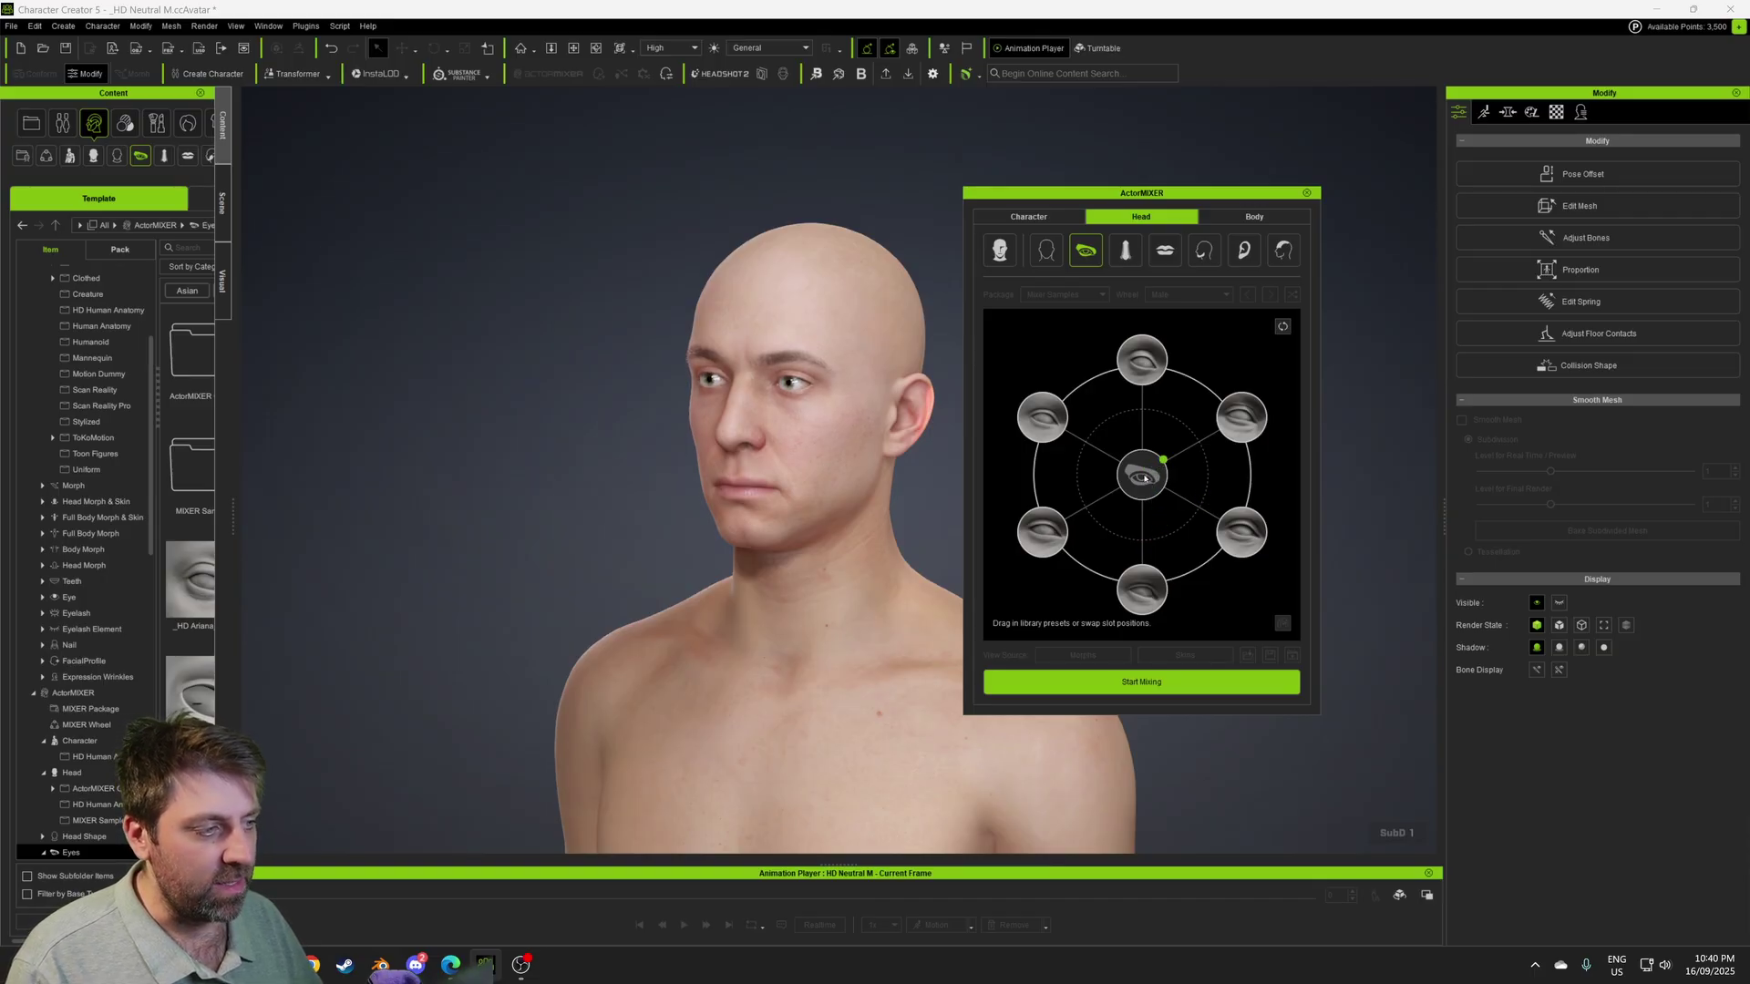
pyautogui.click(1000, 250)
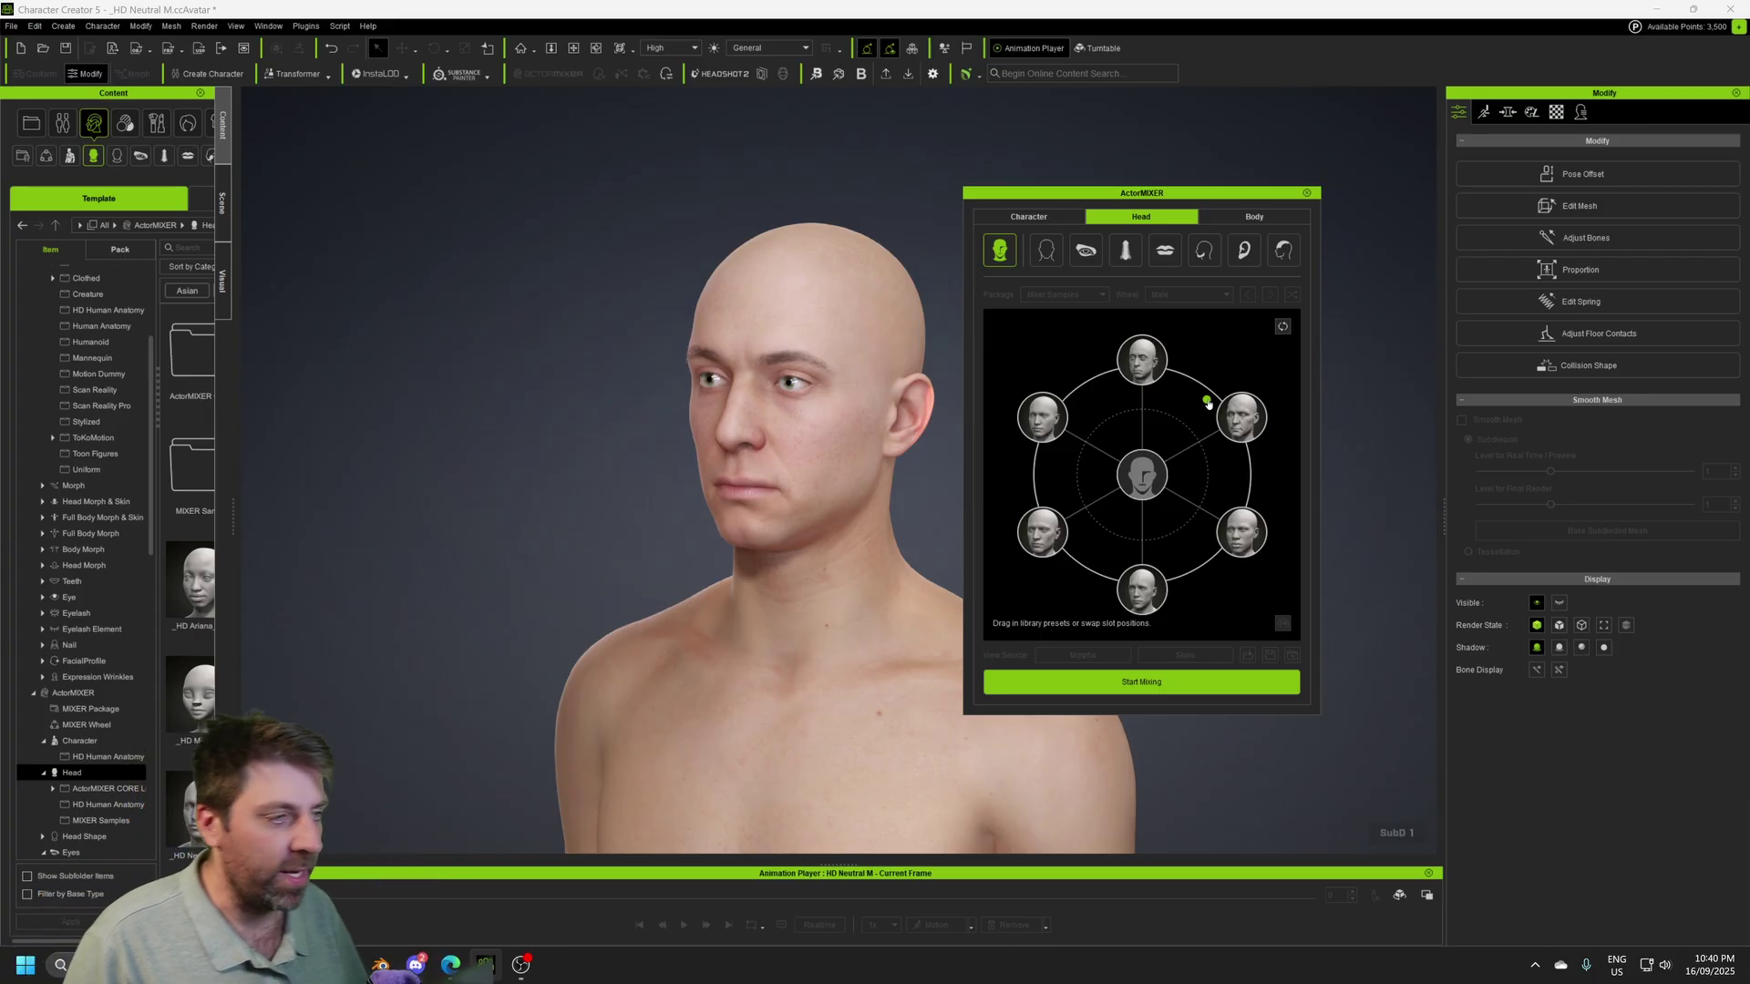
pyautogui.click(1084, 251)
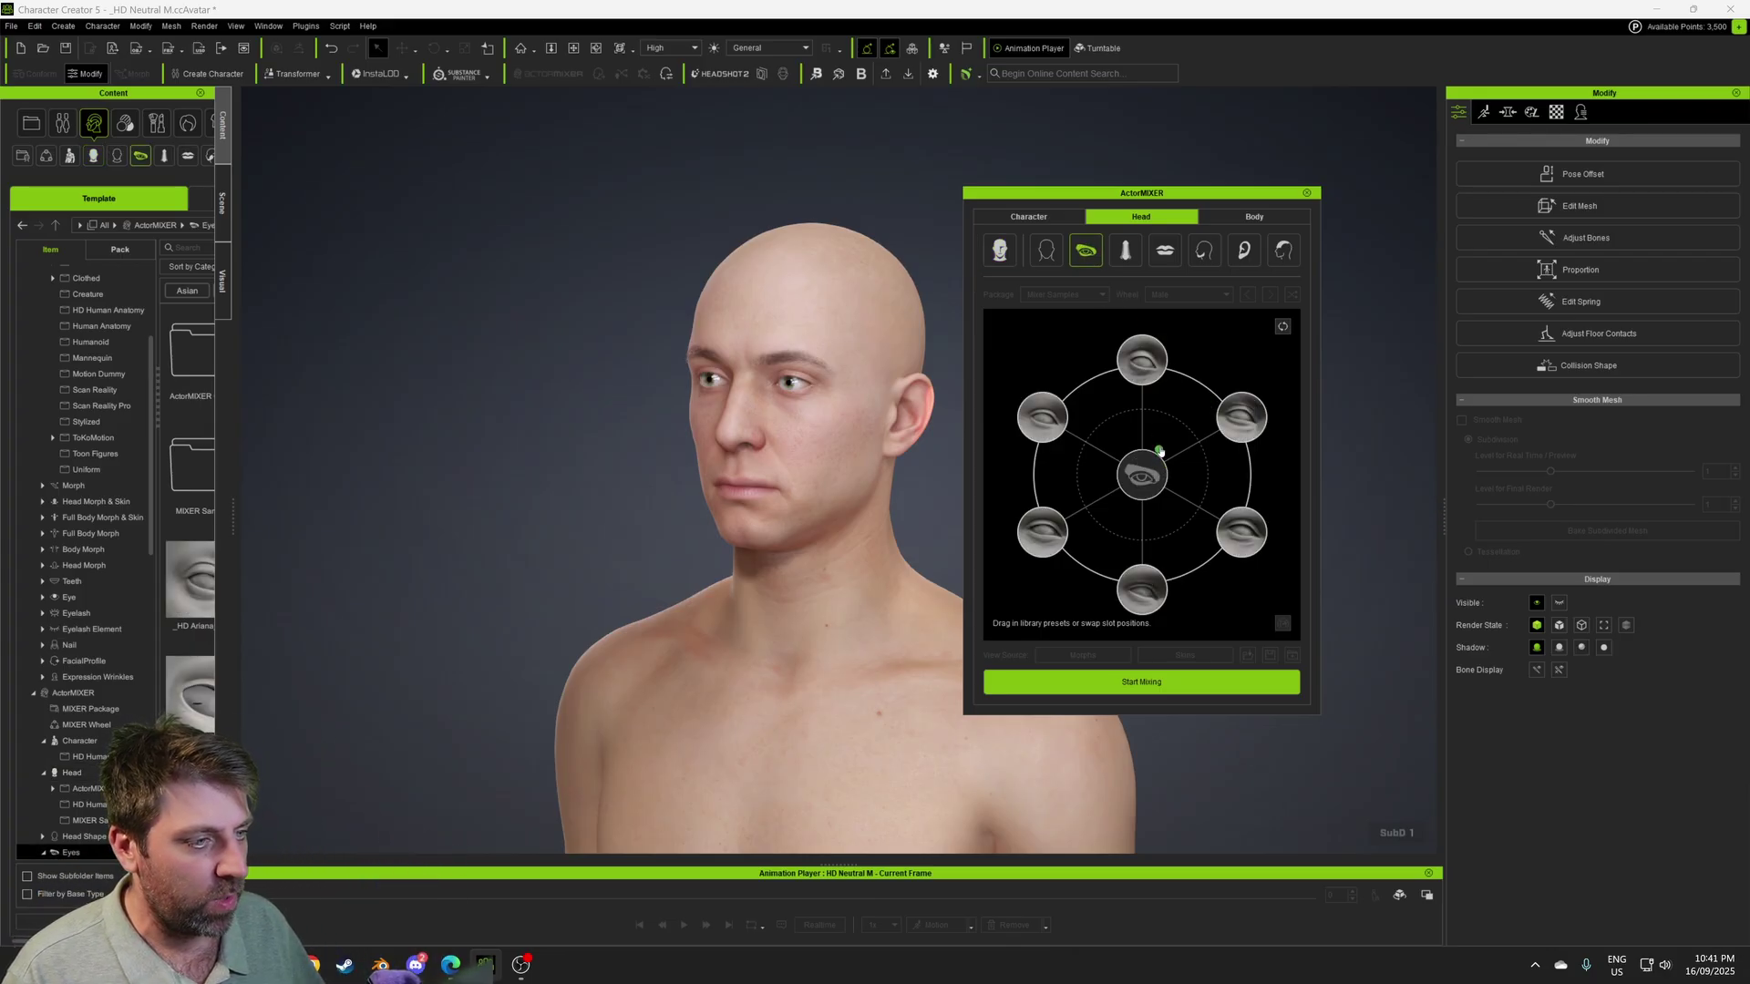
# - Blend the nose partway toward the upper-left nose preset, inside the dotted ring, while checking its profile
pyautogui.click(1124, 250)
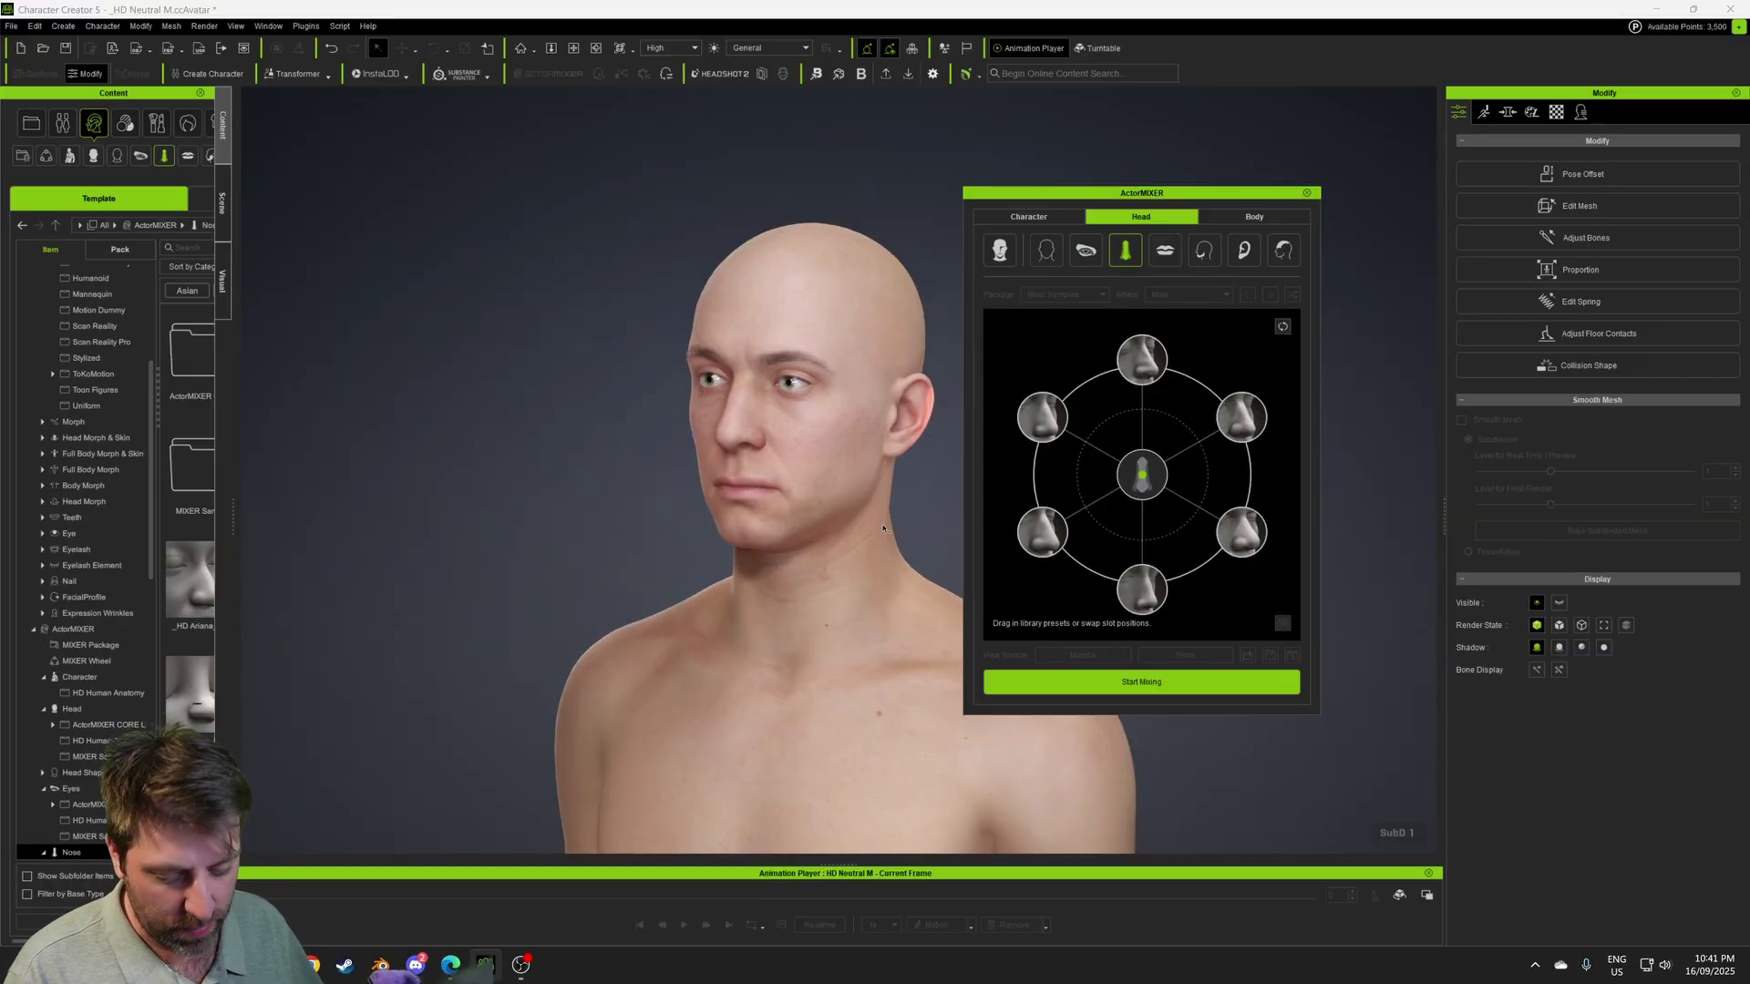
pyautogui.moveTo(882, 527); pyautogui.dragTo(813, 493, button='right')
pyautogui.scroll(5, 700, 499)
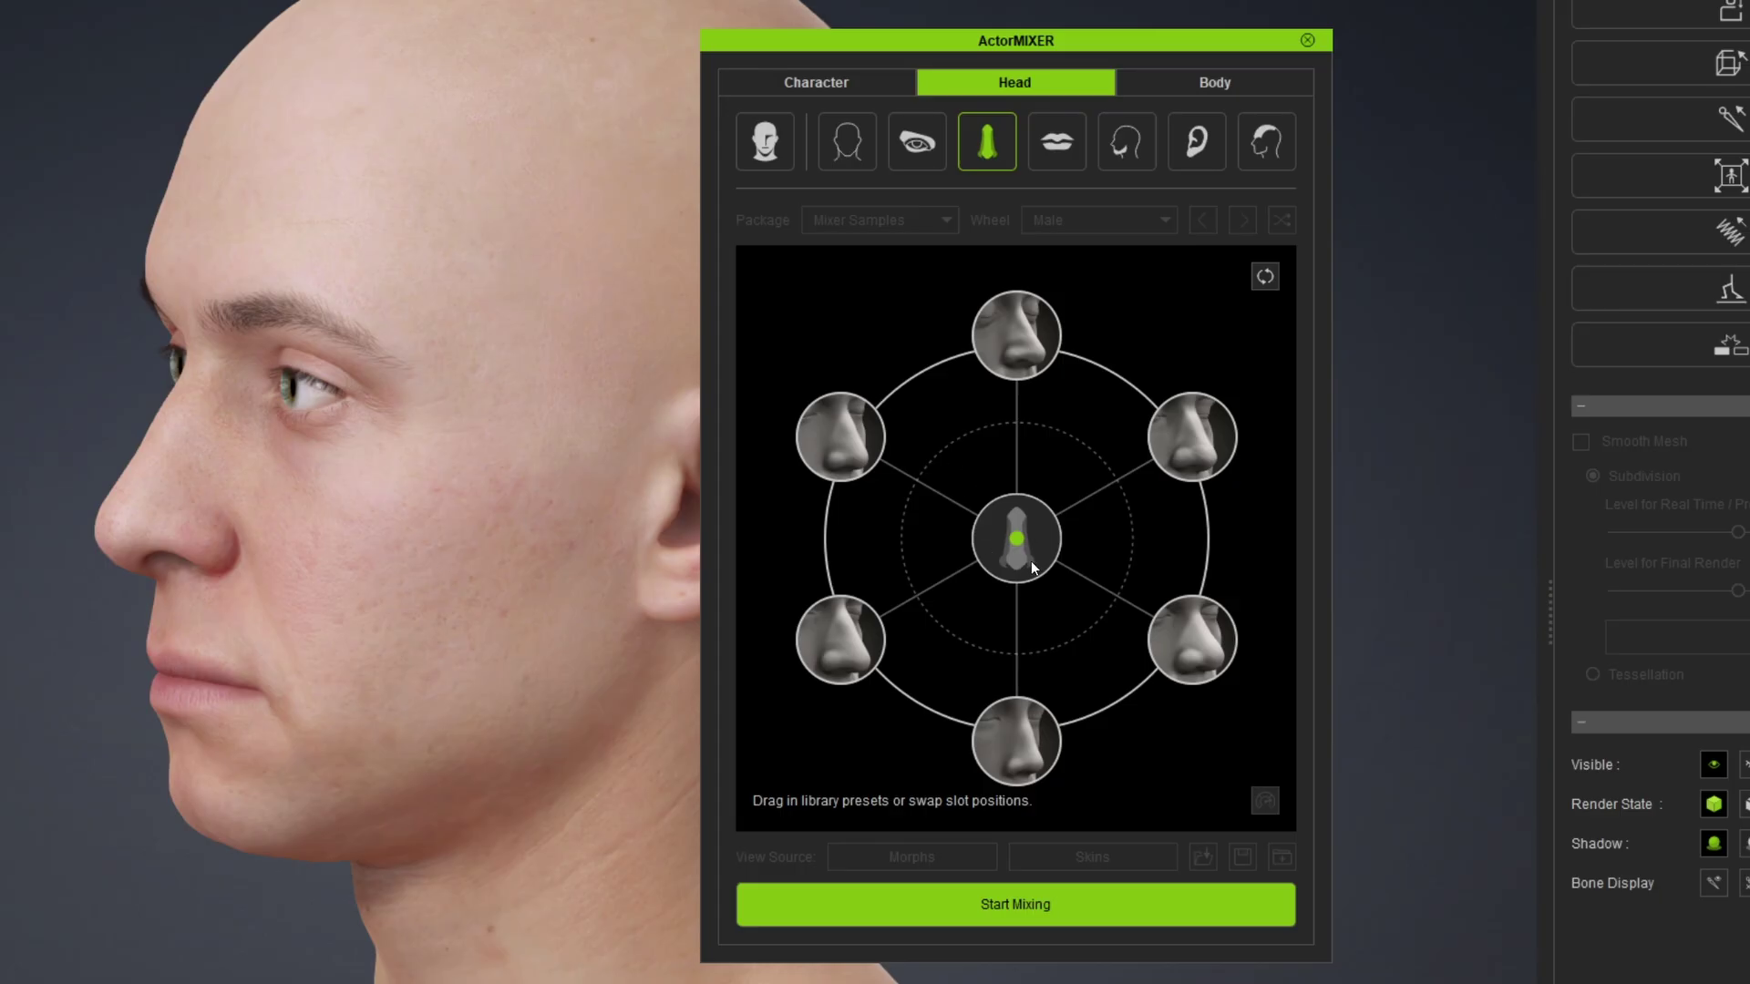
pyautogui.moveTo(1015, 517); pyautogui.dragTo(955, 605)
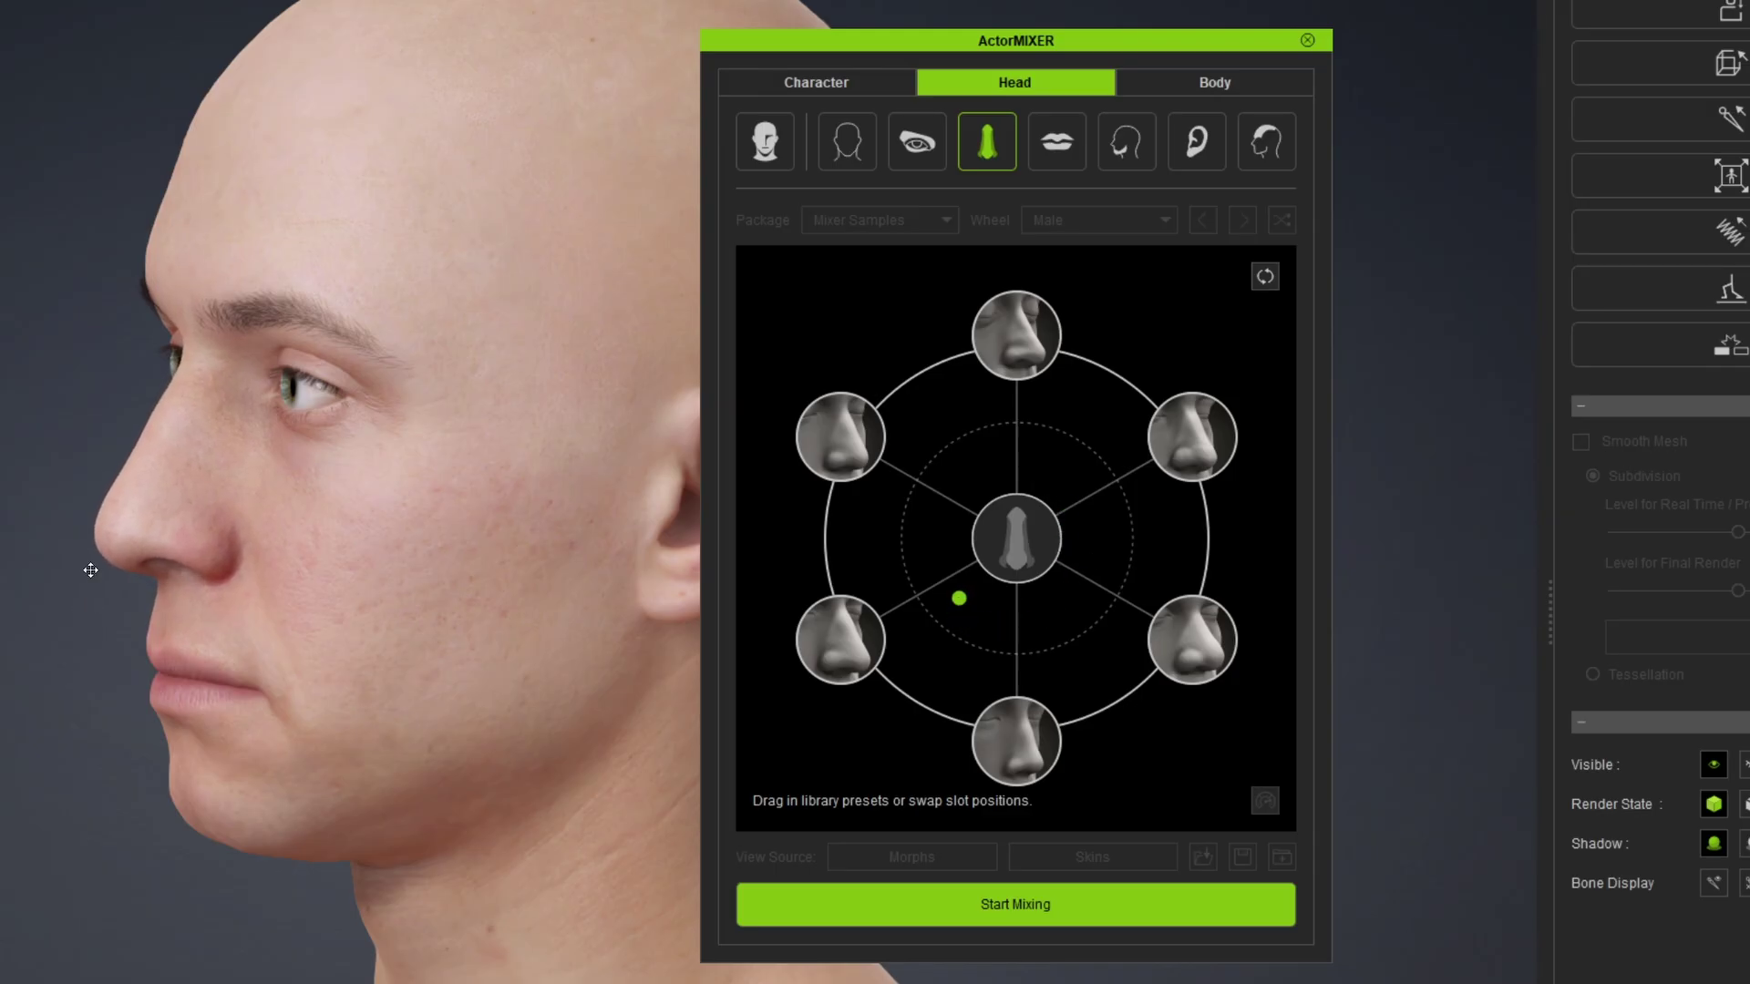
pyautogui.moveTo(90, 572); pyautogui.dragTo(196, 570, button='right')
pyautogui.moveTo(239, 734); pyautogui.dragTo(182, 737, button='right')
pyautogui.moveTo(181, 736); pyautogui.dragTo(161, 729, button='middle')
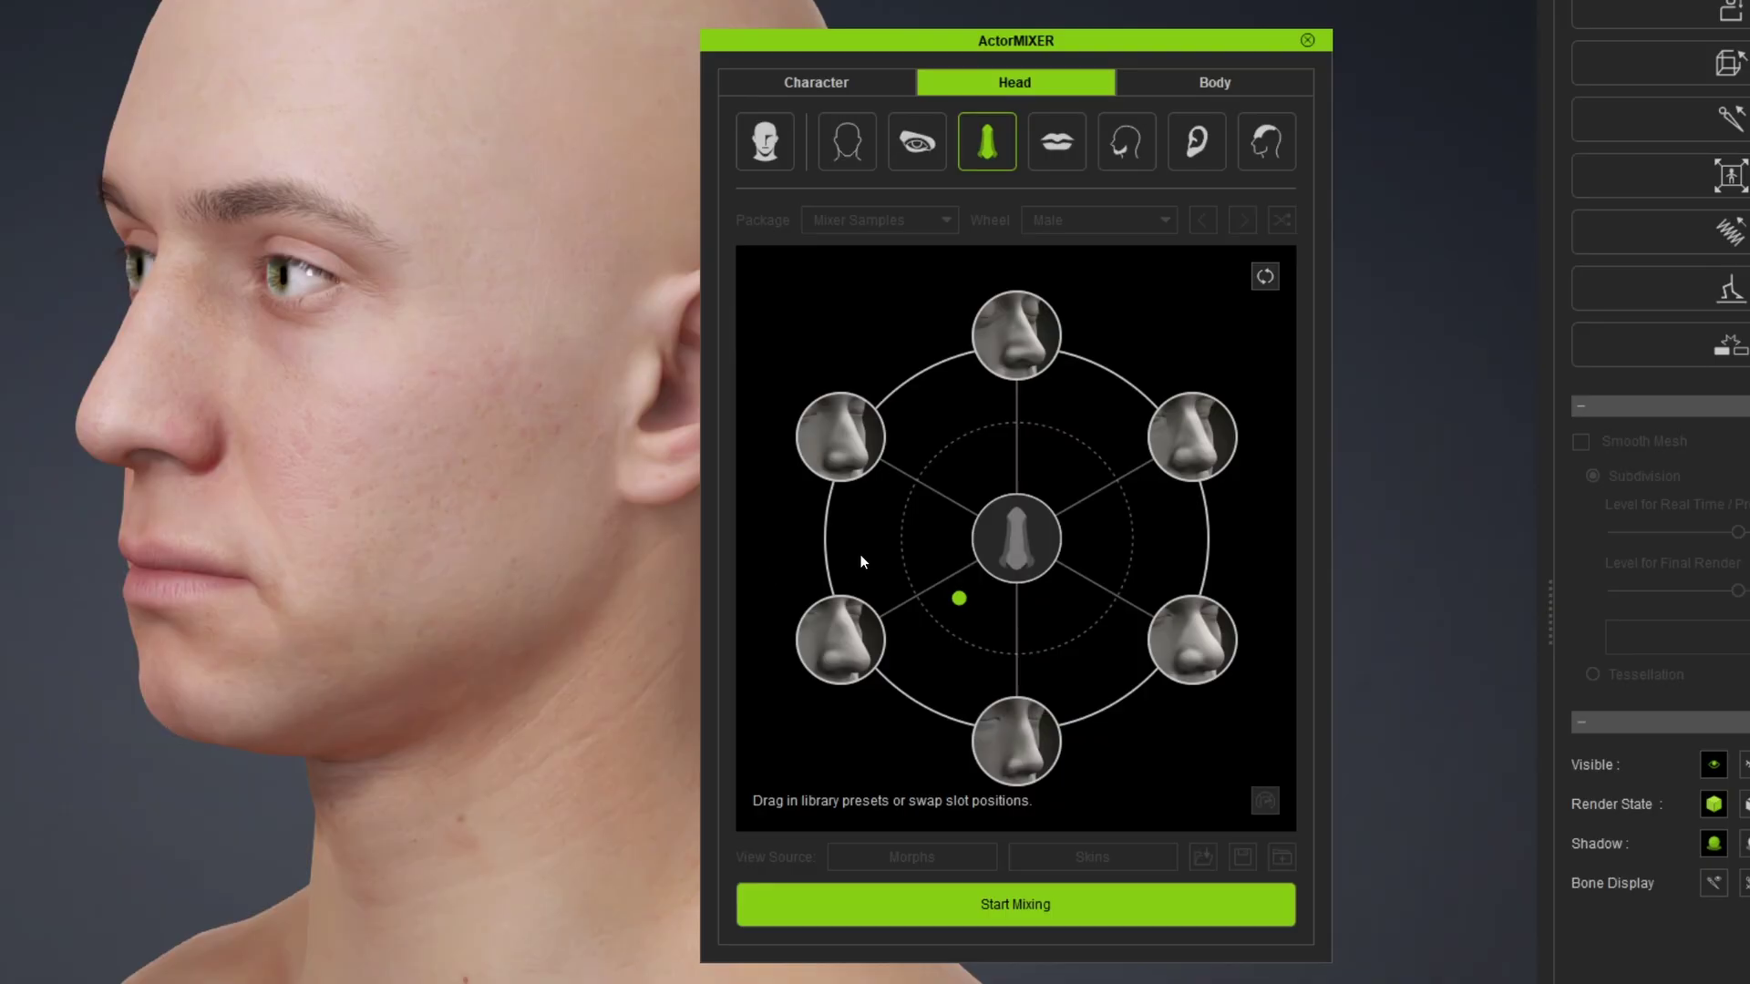
pyautogui.moveTo(954, 602); pyautogui.dragTo(938, 518)
pyautogui.moveTo(29, 630); pyautogui.dragTo(123, 633, button='right')
pyautogui.moveTo(200, 615); pyautogui.dragTo(132, 519, button='middle')
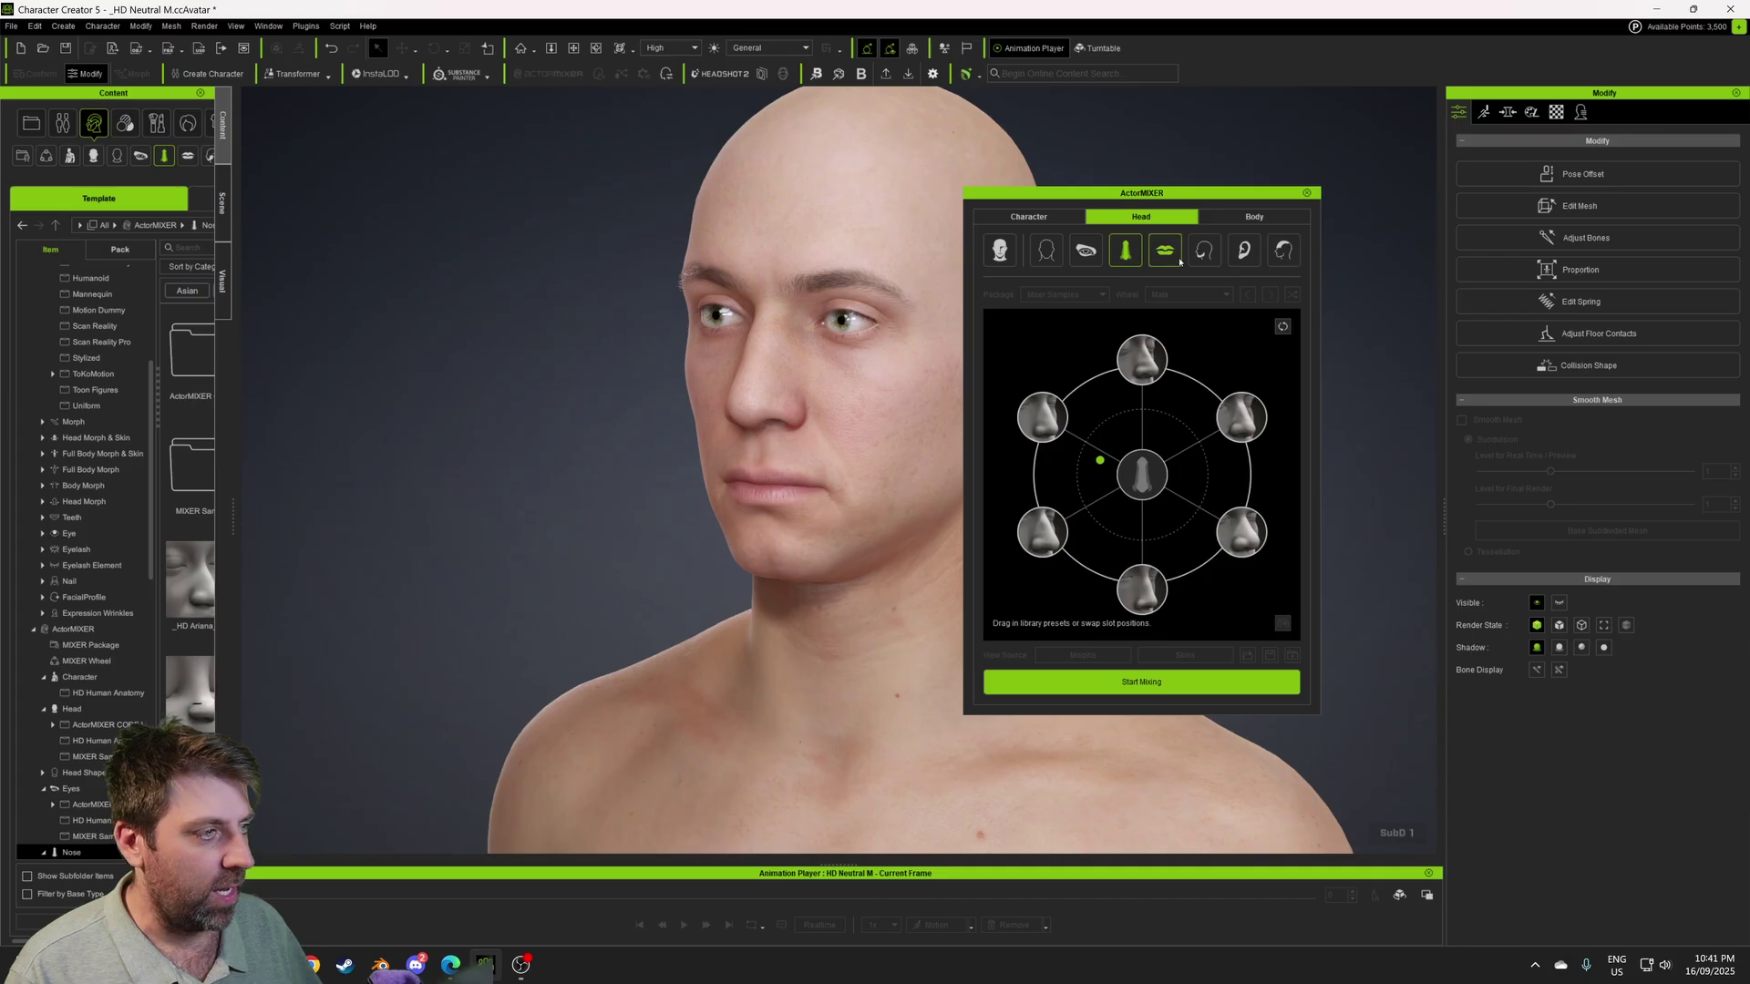
# - Blend the chin slightly toward the lower-right preset and the ears toward the upper-right preset
pyautogui.click(1127, 141)
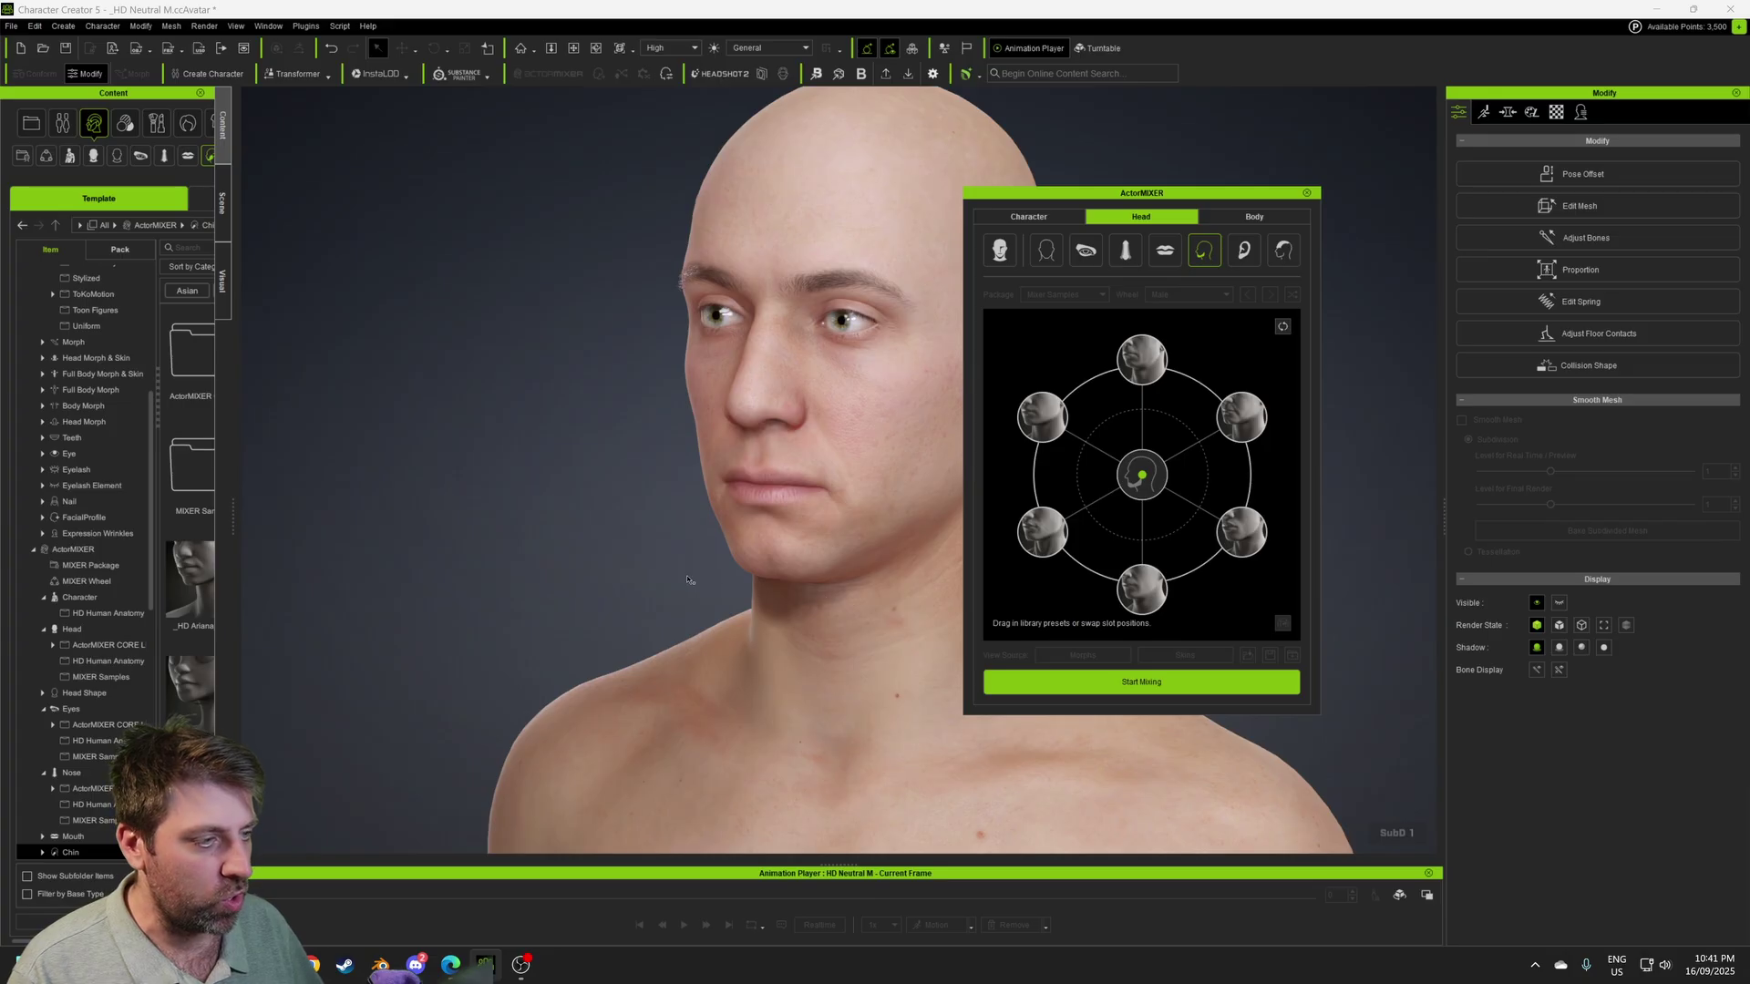
pyautogui.moveTo(1142, 475); pyautogui.dragTo(1175, 509)
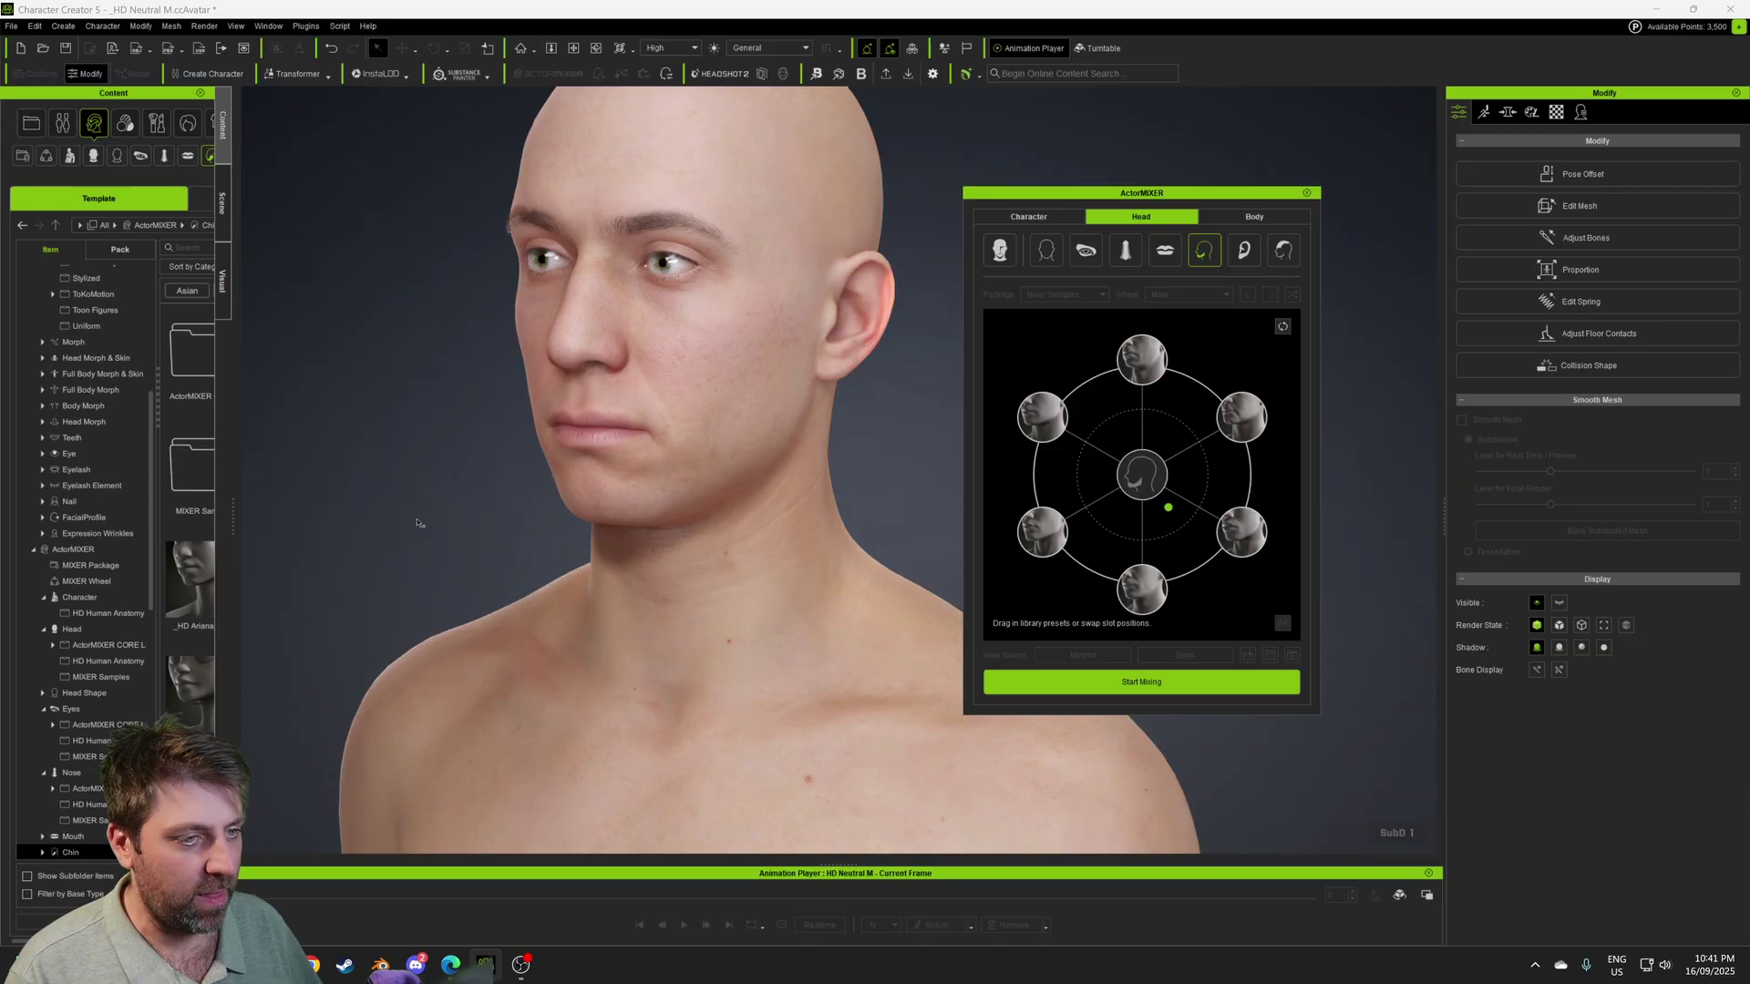
pyautogui.click(1244, 250)
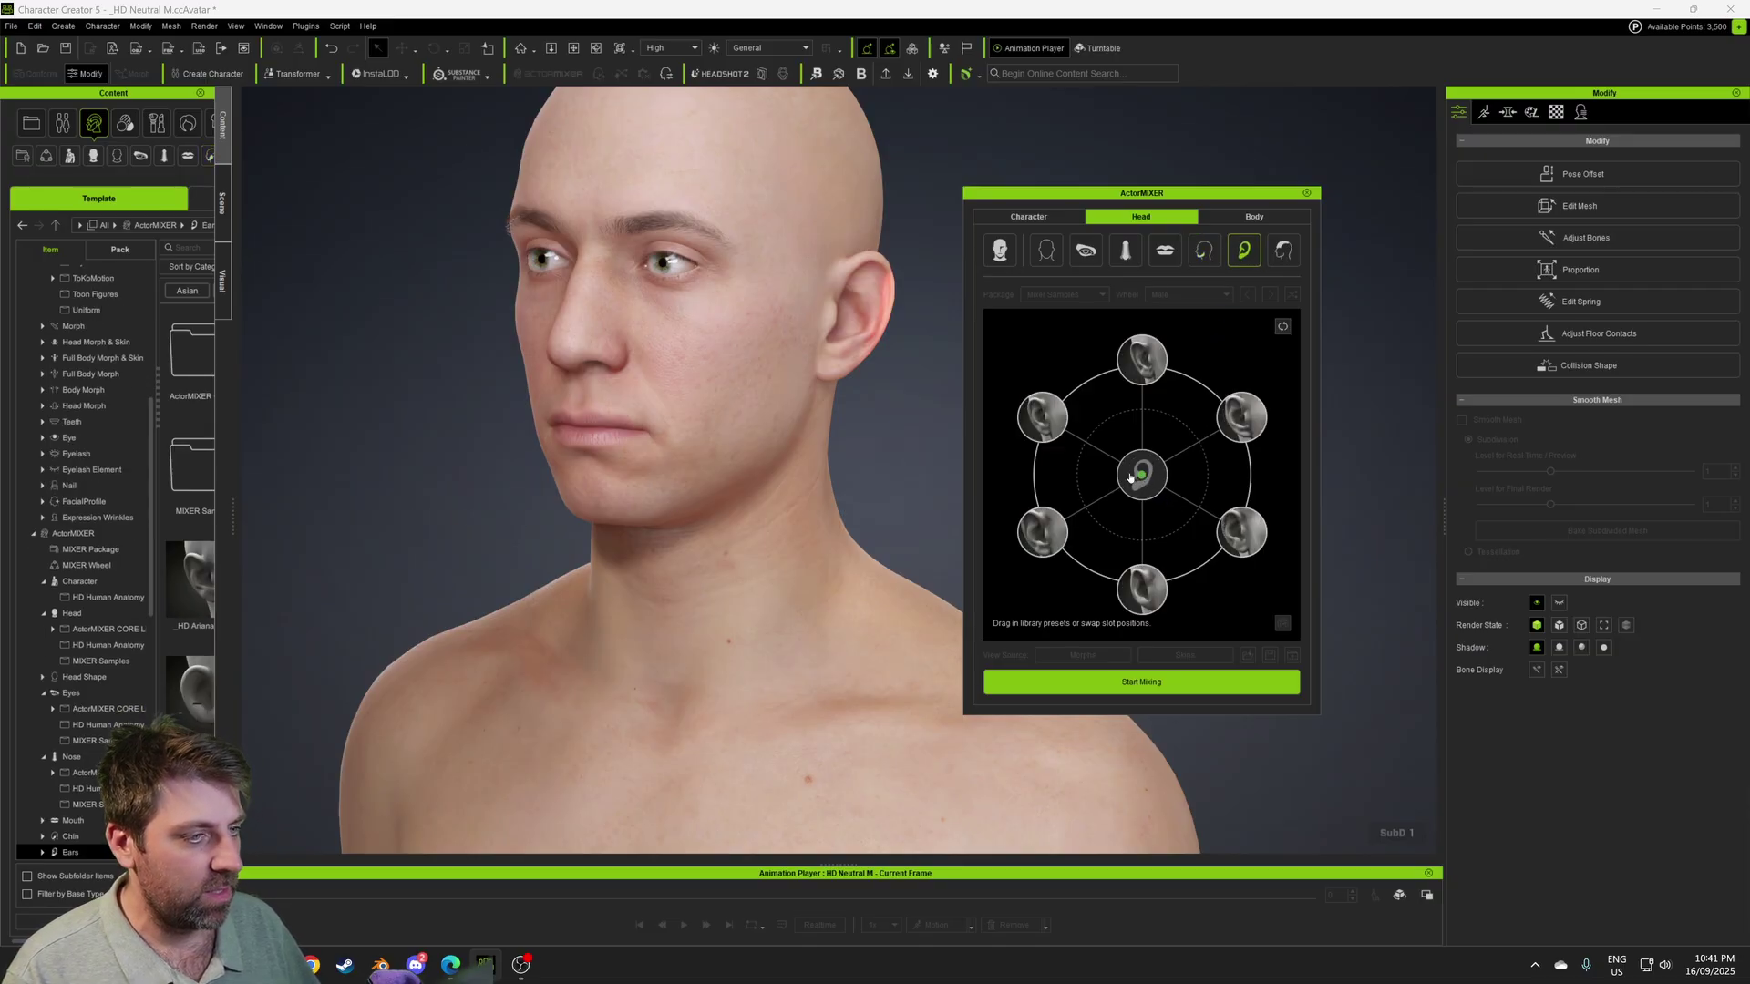
pyautogui.moveTo(1130, 477); pyautogui.dragTo(1146, 402)
# - Show the forehead mixing wheel and review the mixed head and upper body
pyautogui.click(1283, 250)
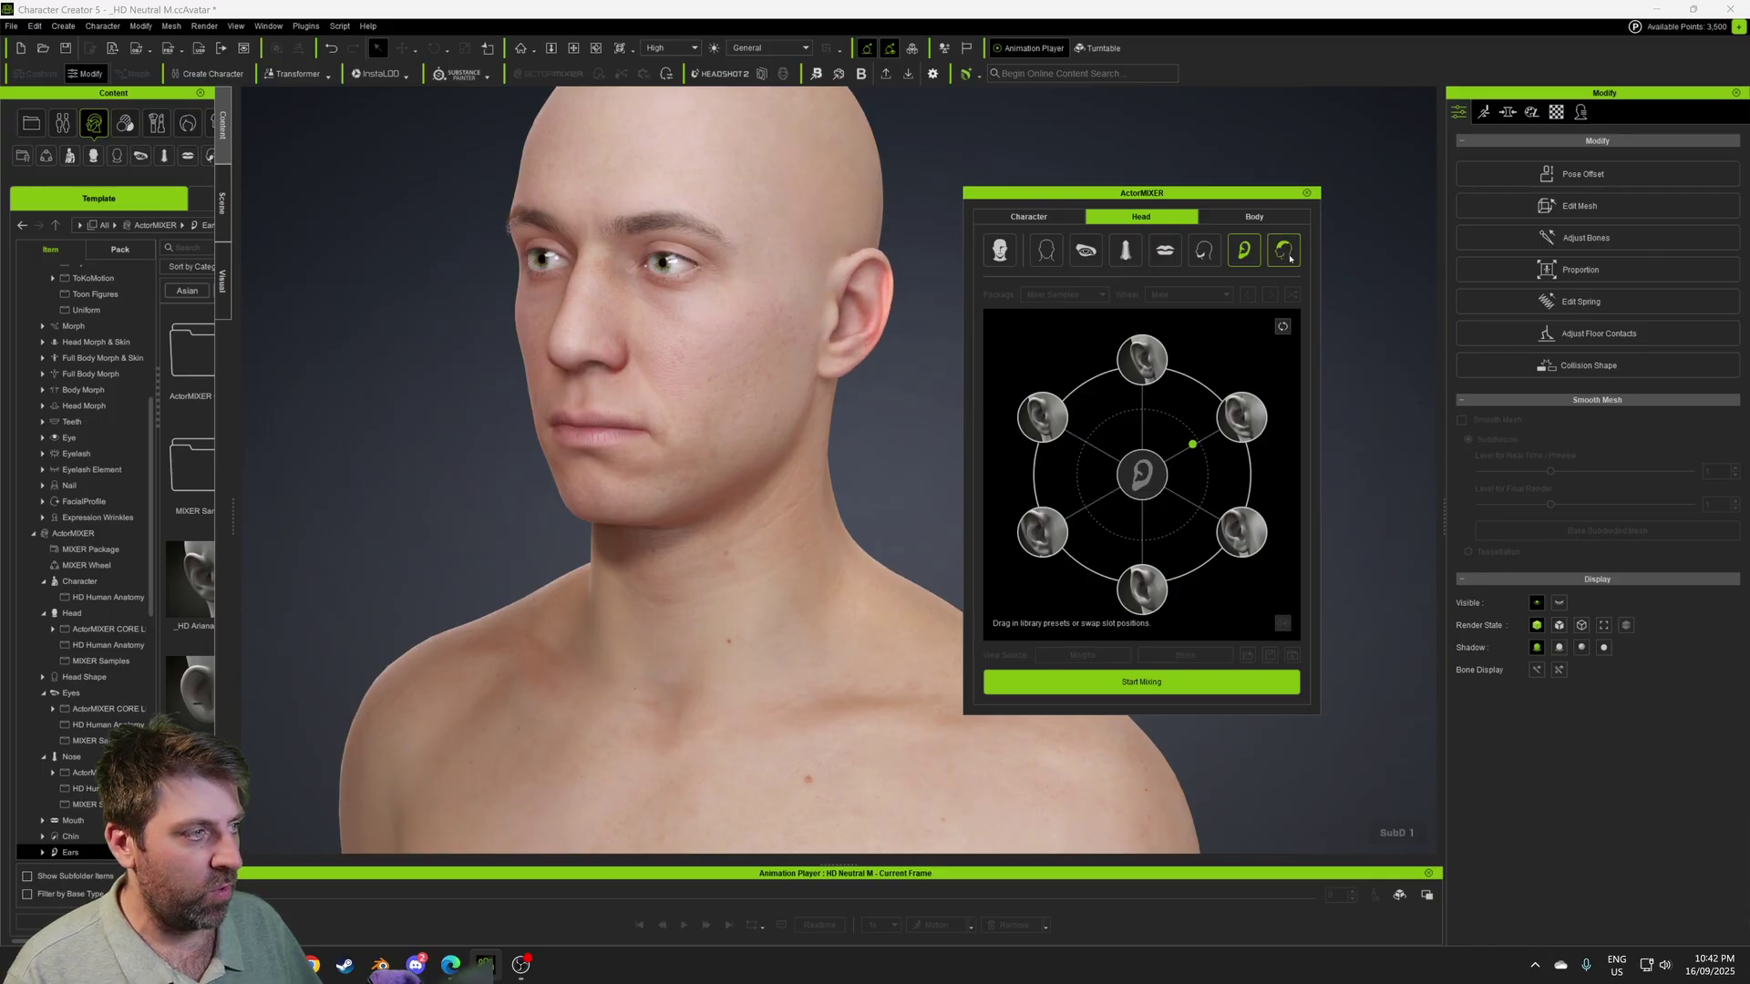
pyautogui.scroll(-5, 686, 440)
pyautogui.moveTo(666, 516); pyautogui.dragTo(820, 512, button='right')
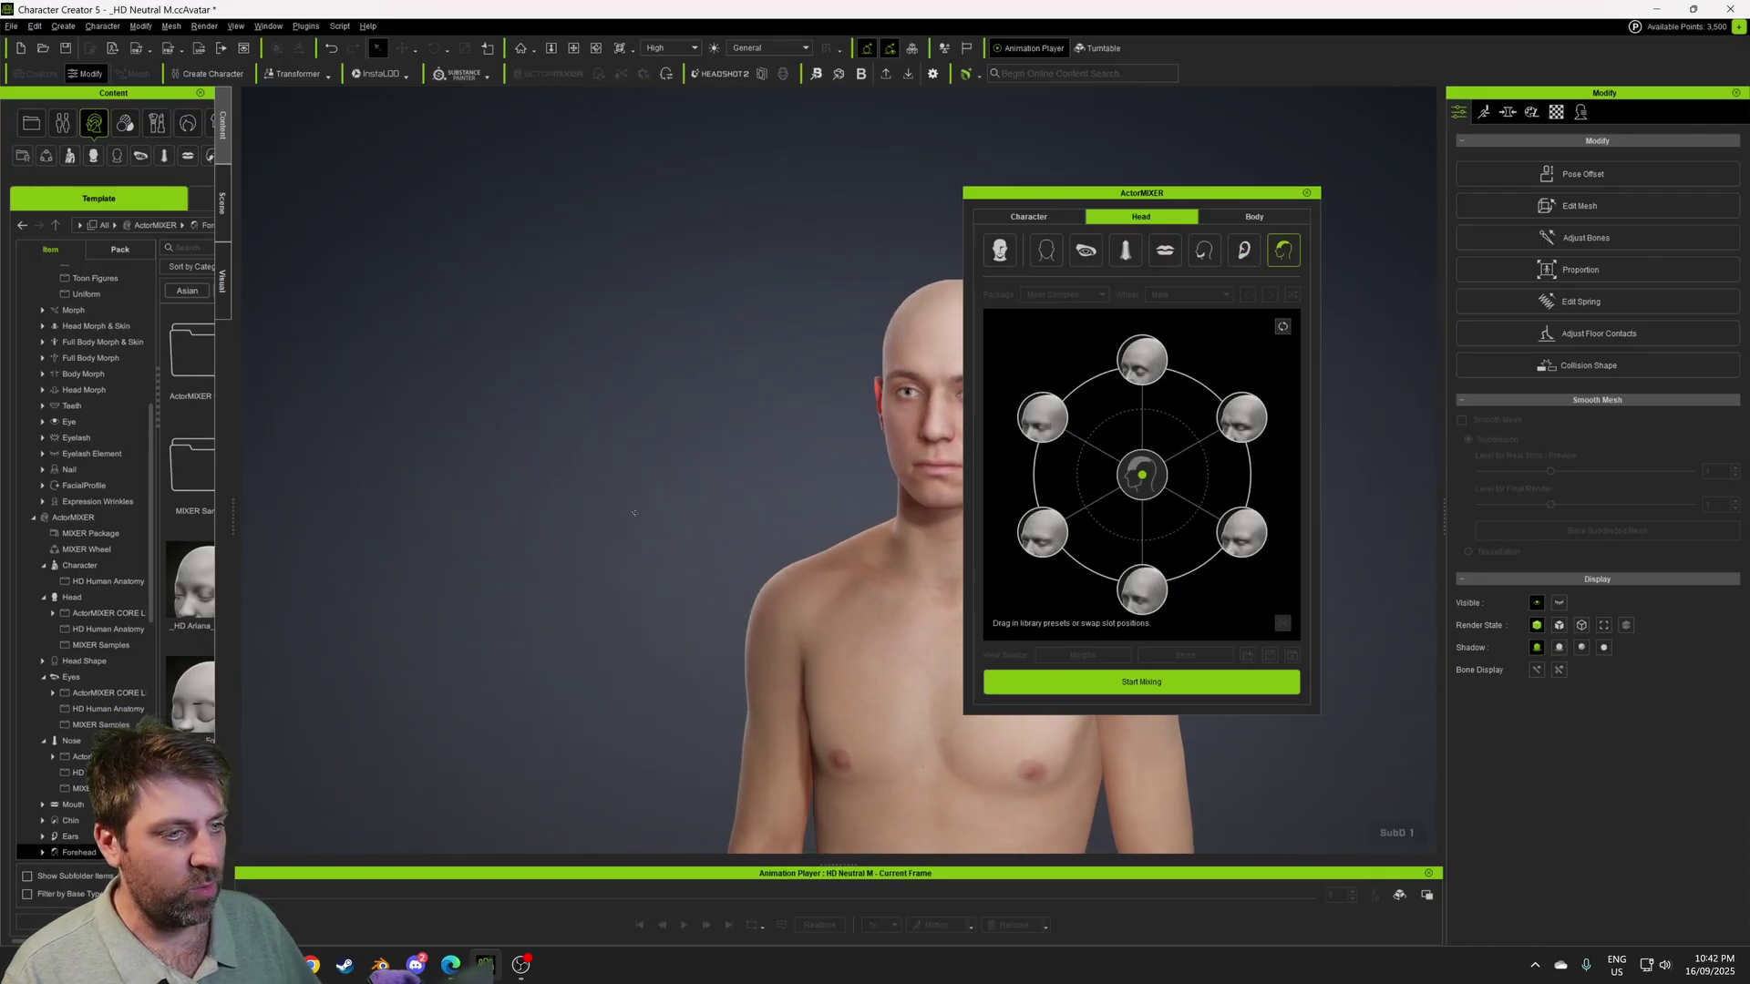
pyautogui.moveTo(930, 496); pyautogui.dragTo(784, 492, button='middle')
pyautogui.scroll(2, 831, 489)
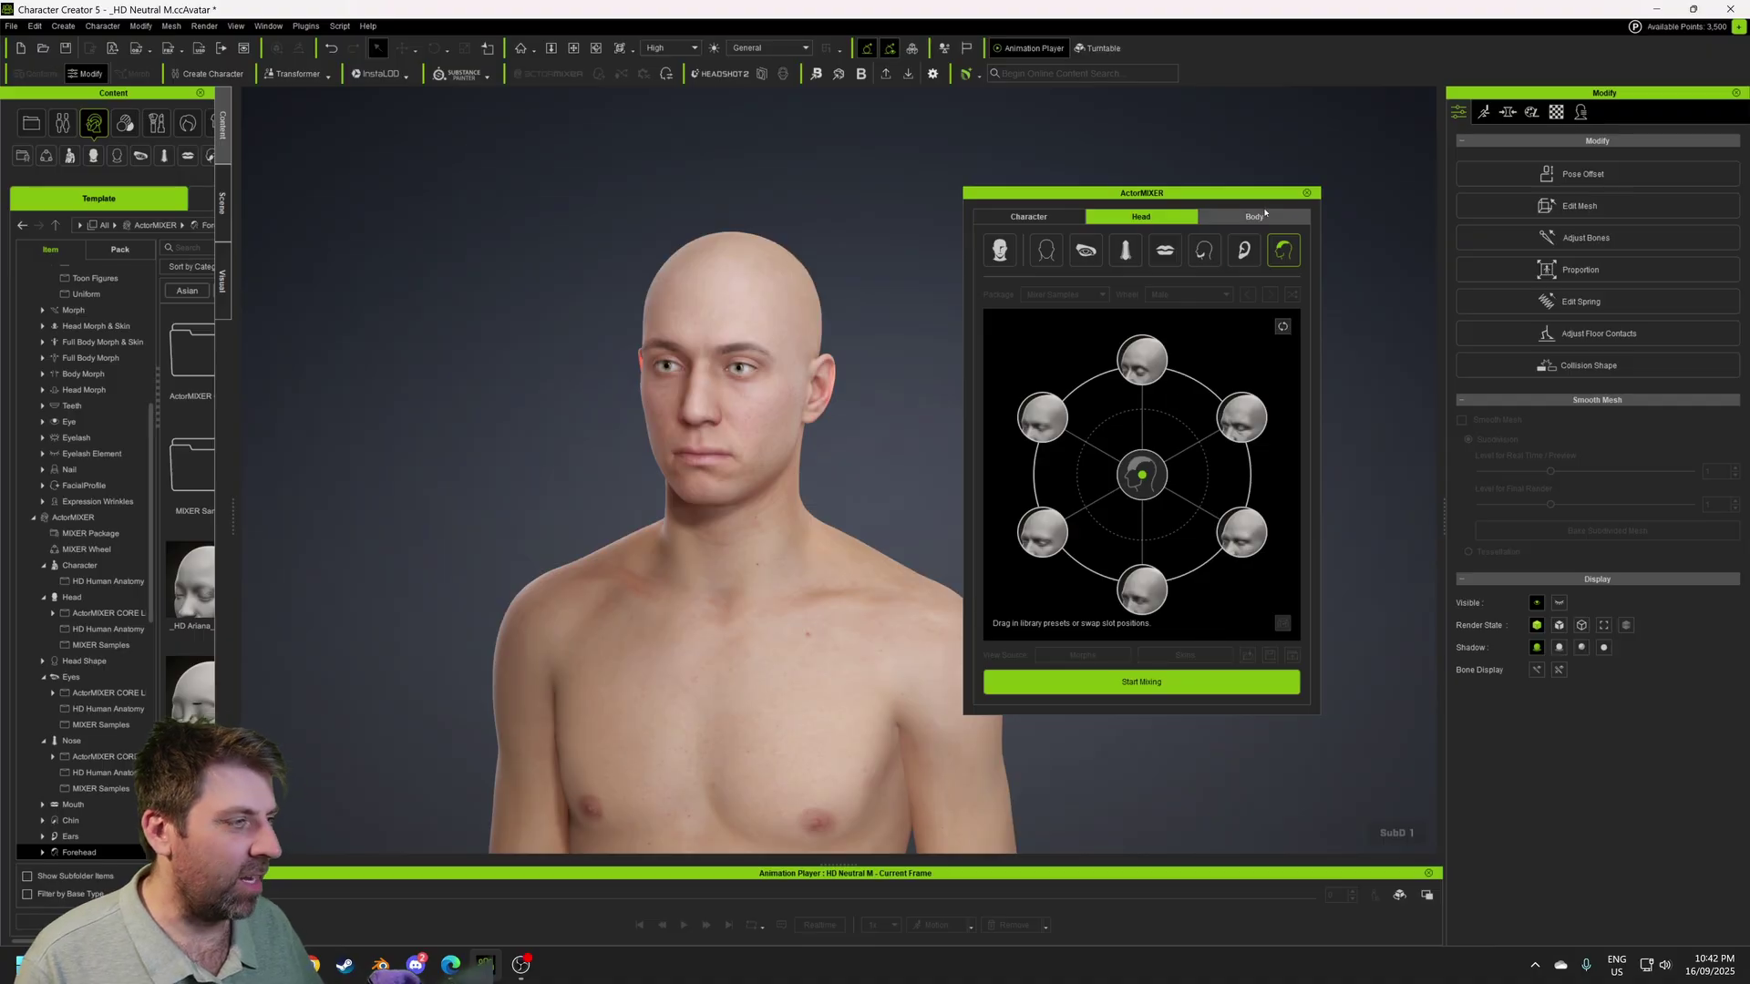
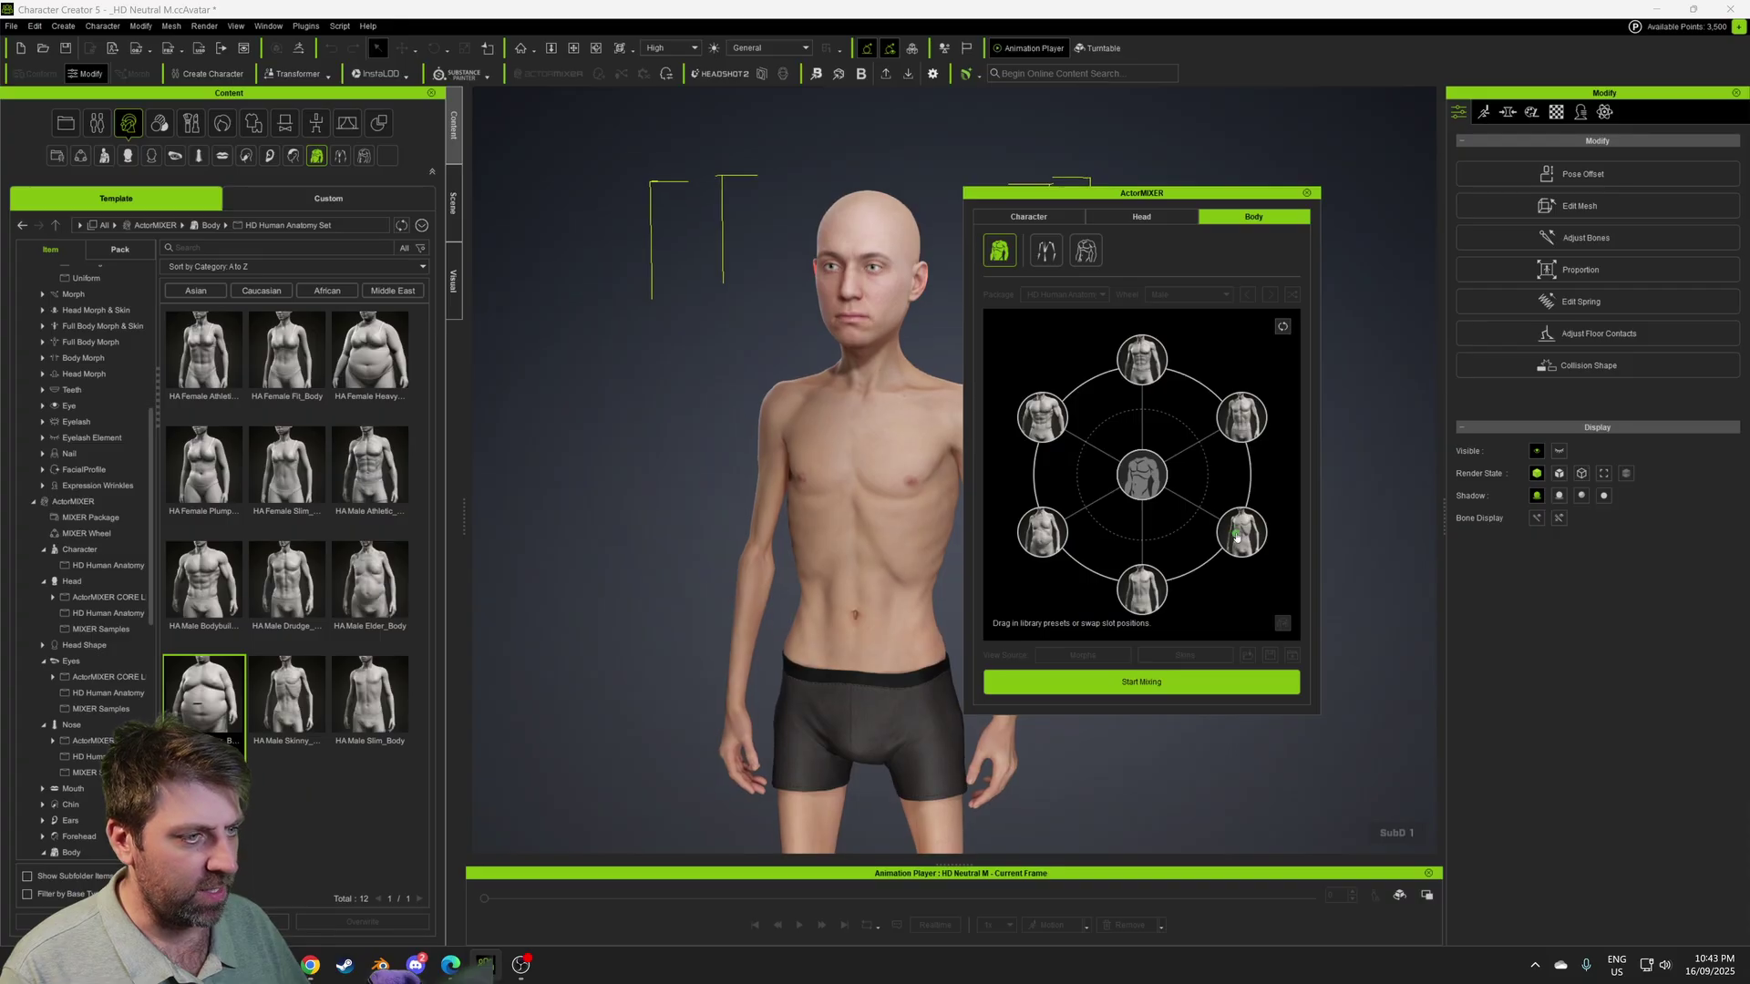
# - Blend the body toward the heavier lower-left preset and the body shape slightly toward the upper-left preset
pyautogui.moveTo(1229, 536); pyautogui.dragTo(1072, 524)
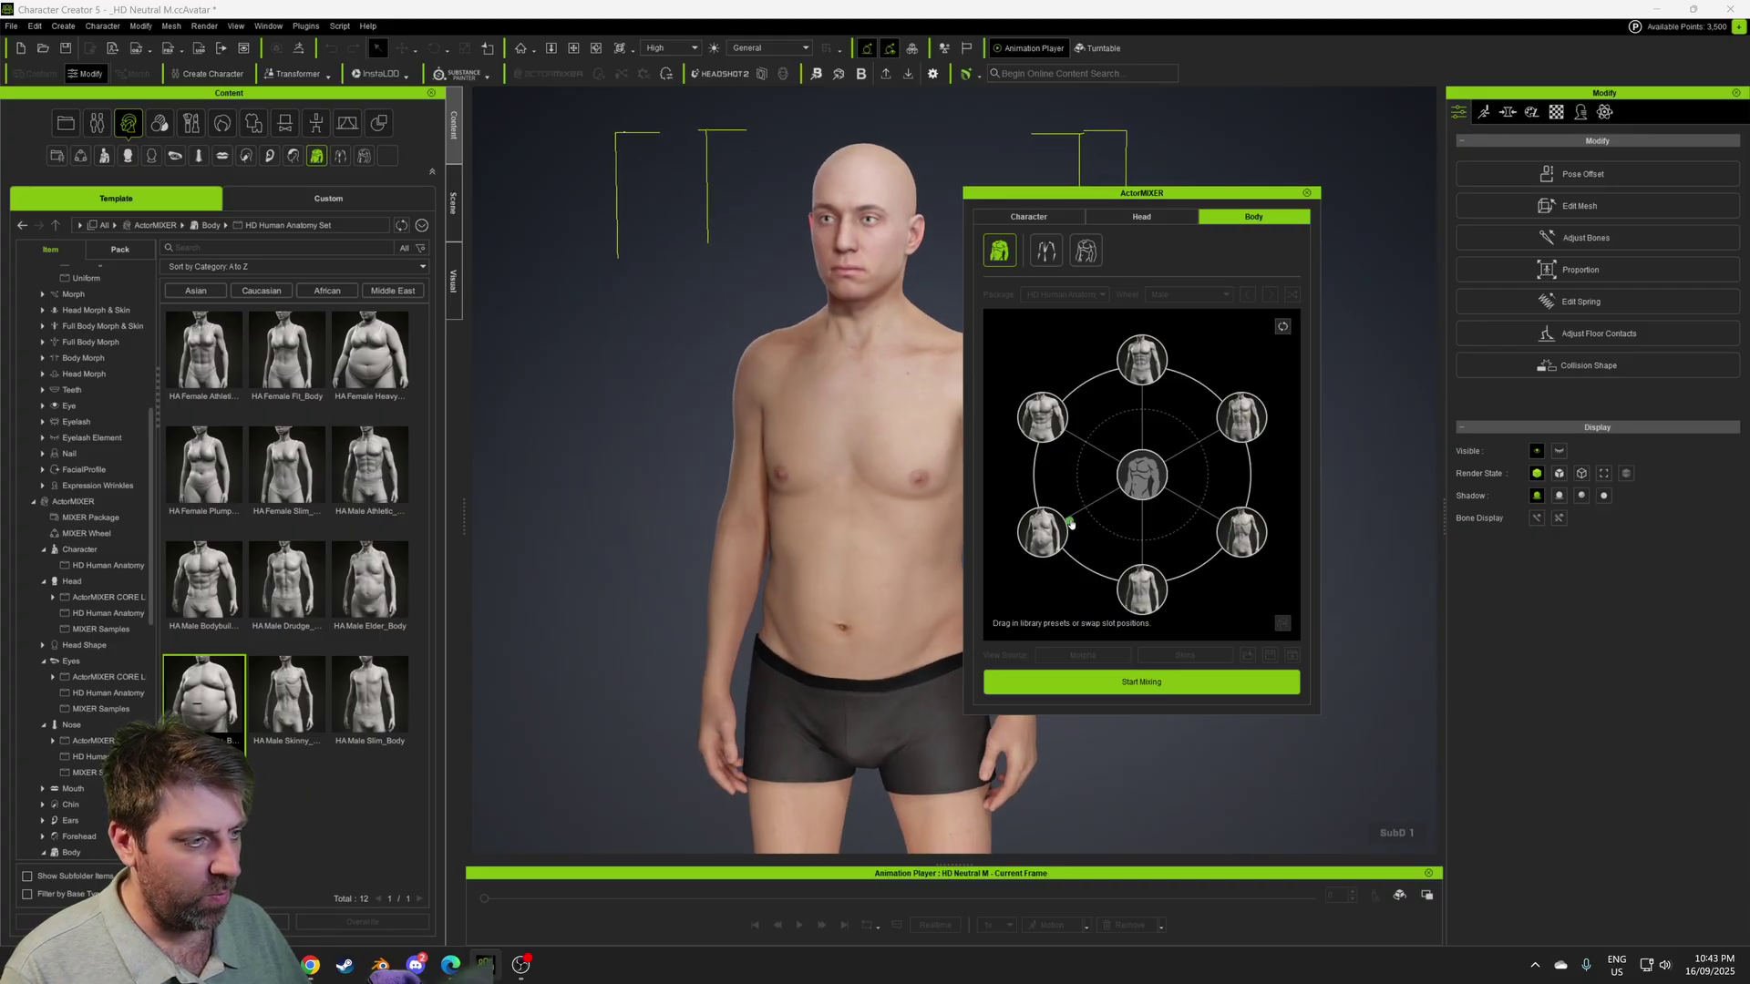
pyautogui.moveTo(746, 597); pyautogui.dragTo(861, 519, button='right')
pyautogui.click(1086, 251)
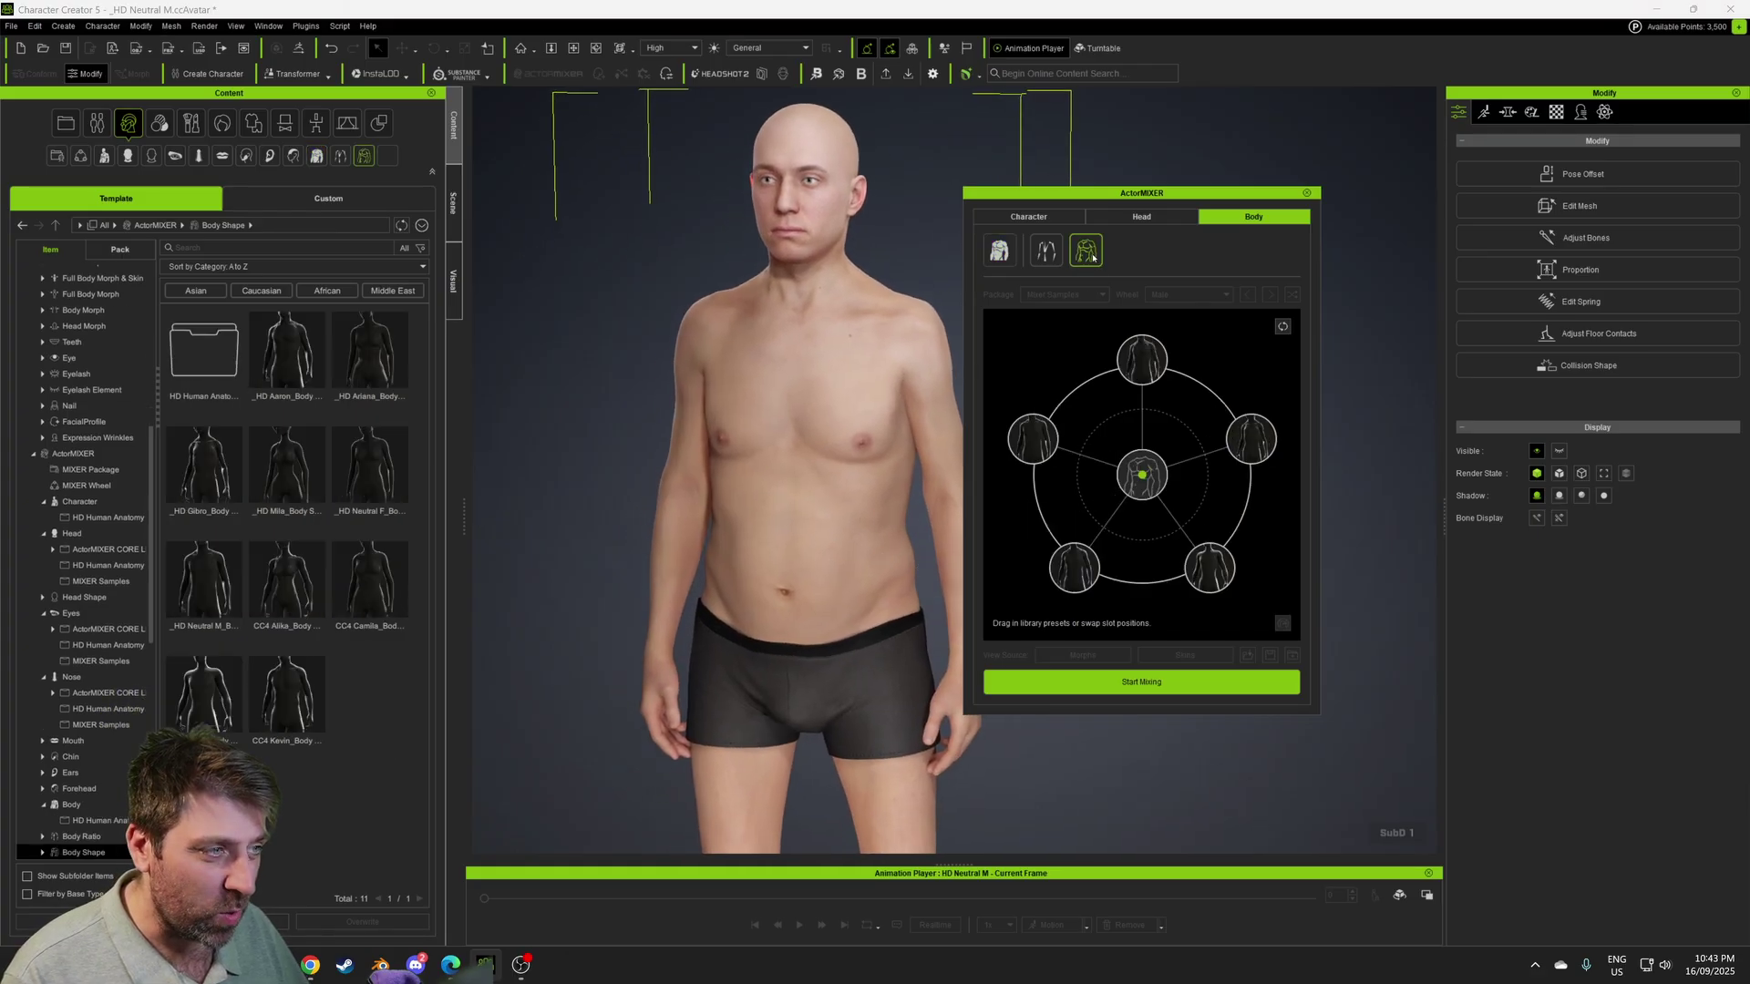
pyautogui.moveTo(1141, 477)
pyautogui.mouseDown()
pyautogui.moveTo(1082, 476)
pyautogui.moveTo(1133, 410)
pyautogui.moveTo(1176, 411)
pyautogui.moveTo(1224, 483)
pyautogui.moveTo(1113, 555)
pyautogui.moveTo(1109, 465)
pyautogui.mouseUp()
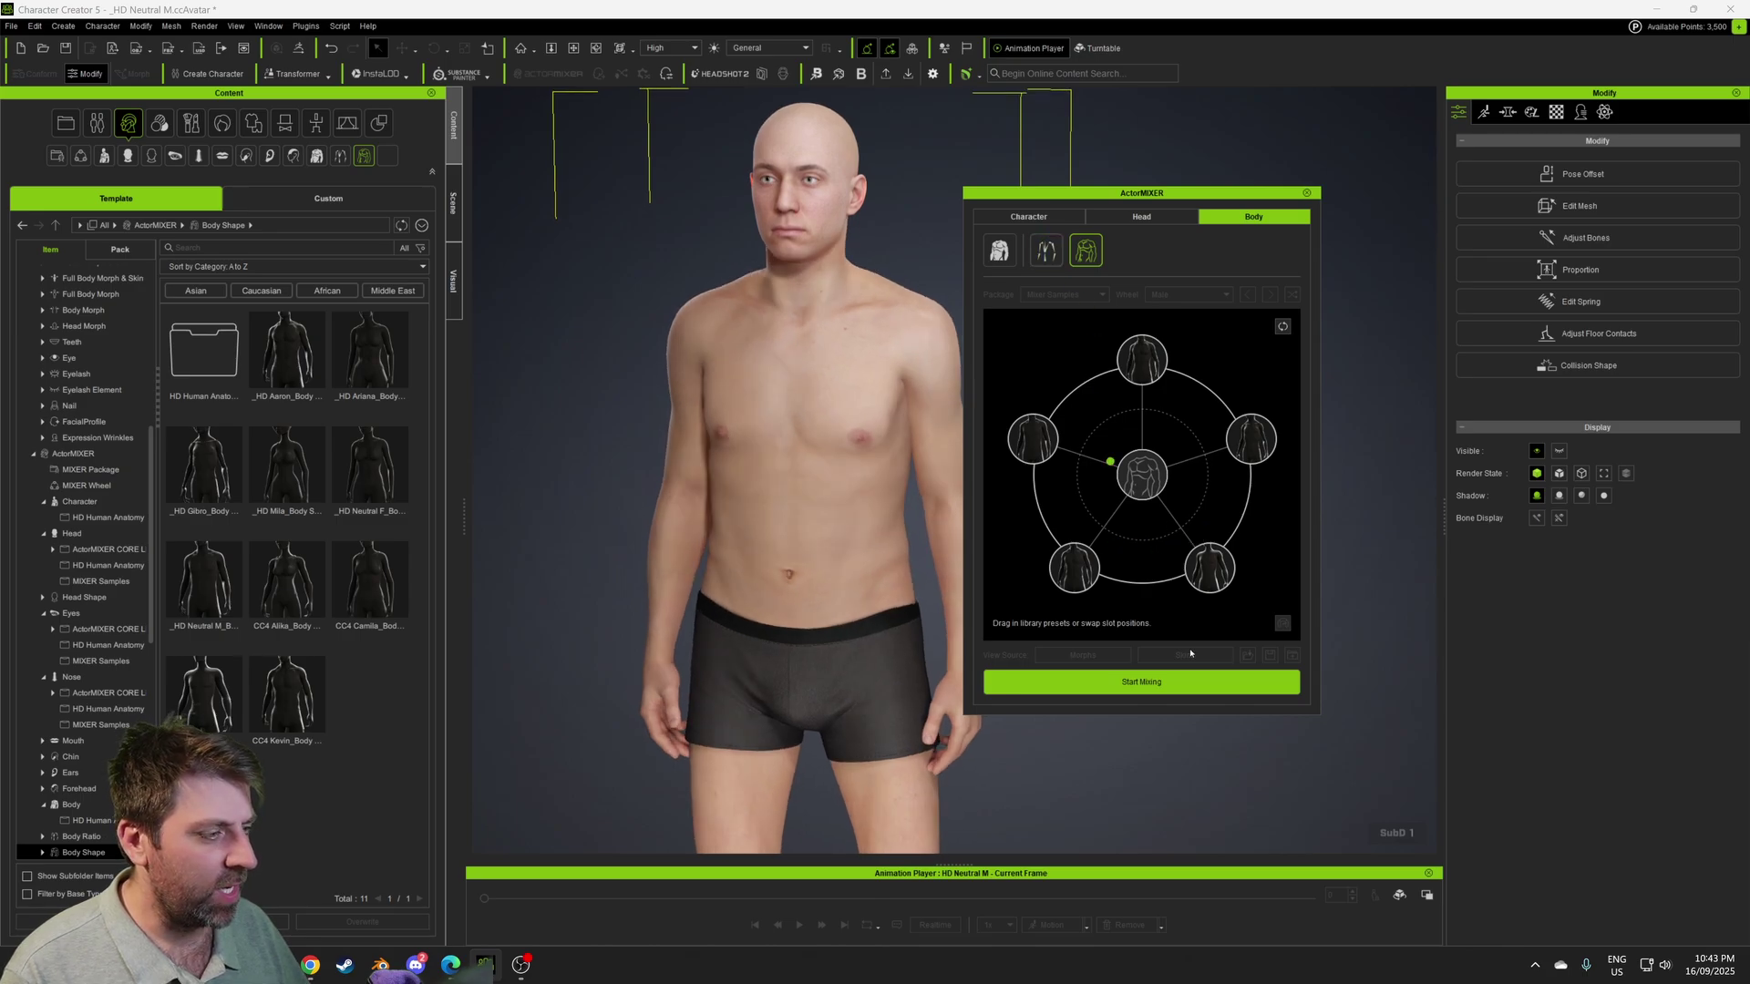
# - Stop mixing and return to the whole-body presets of the Male wheel
pyautogui.click(1147, 685)
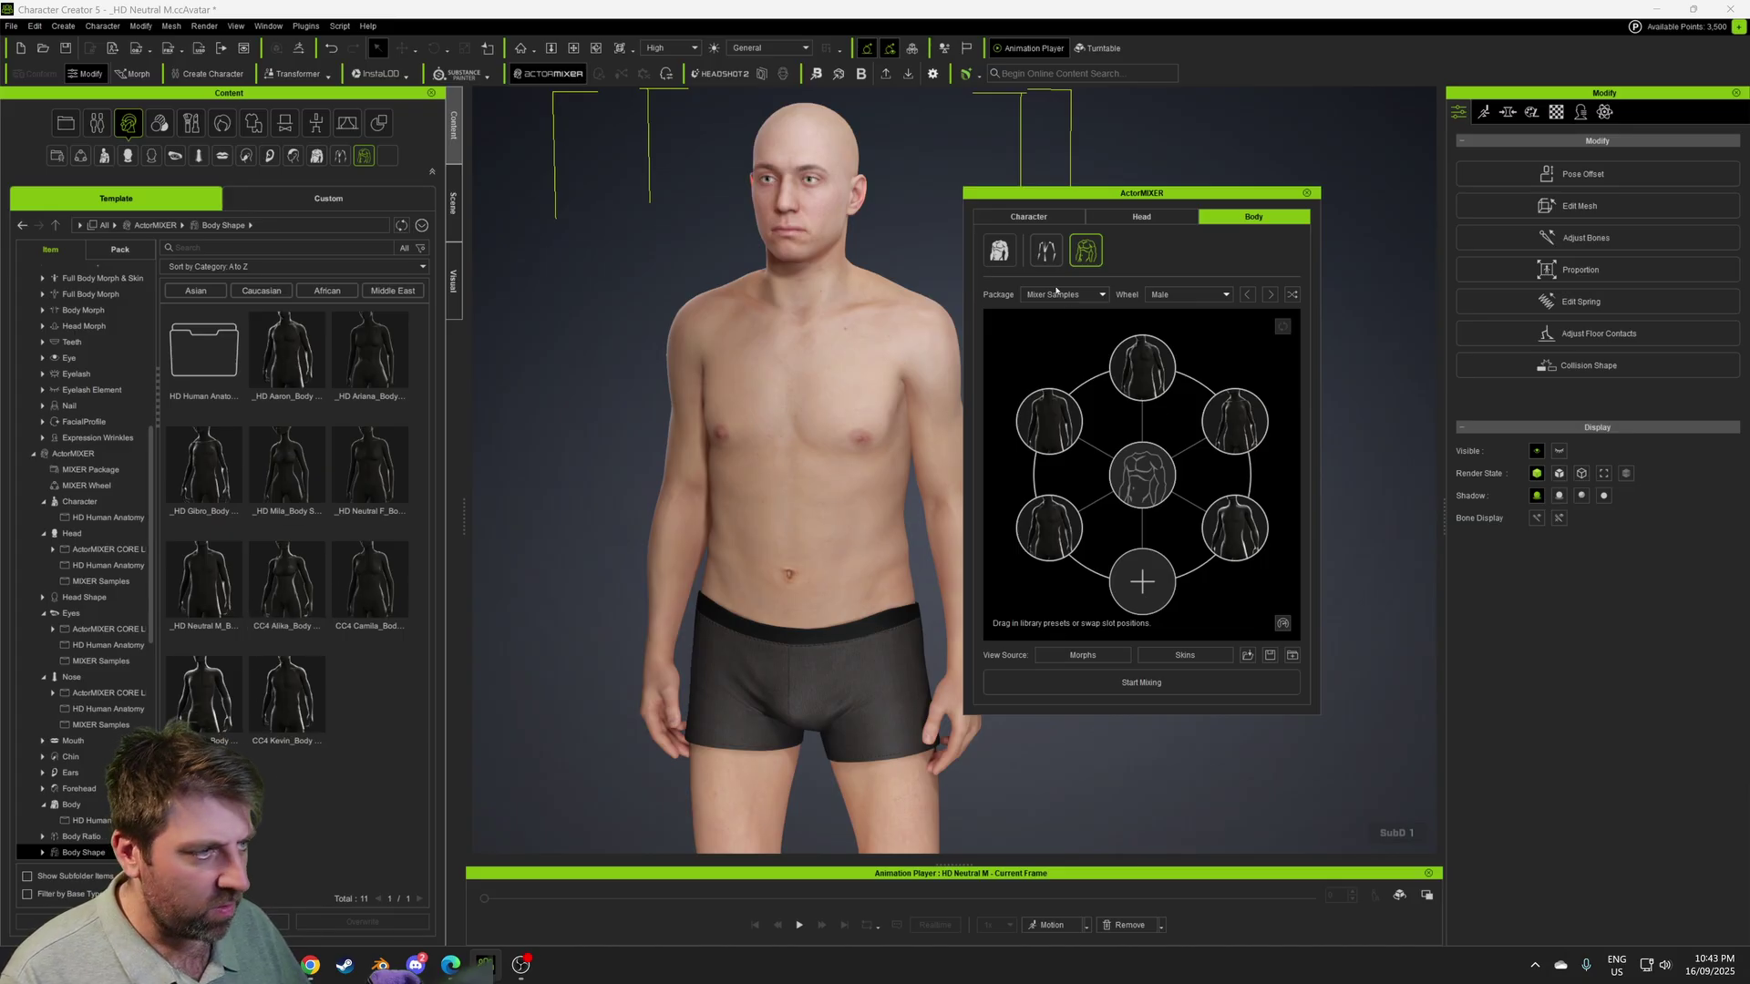
pyautogui.click(1009, 258)
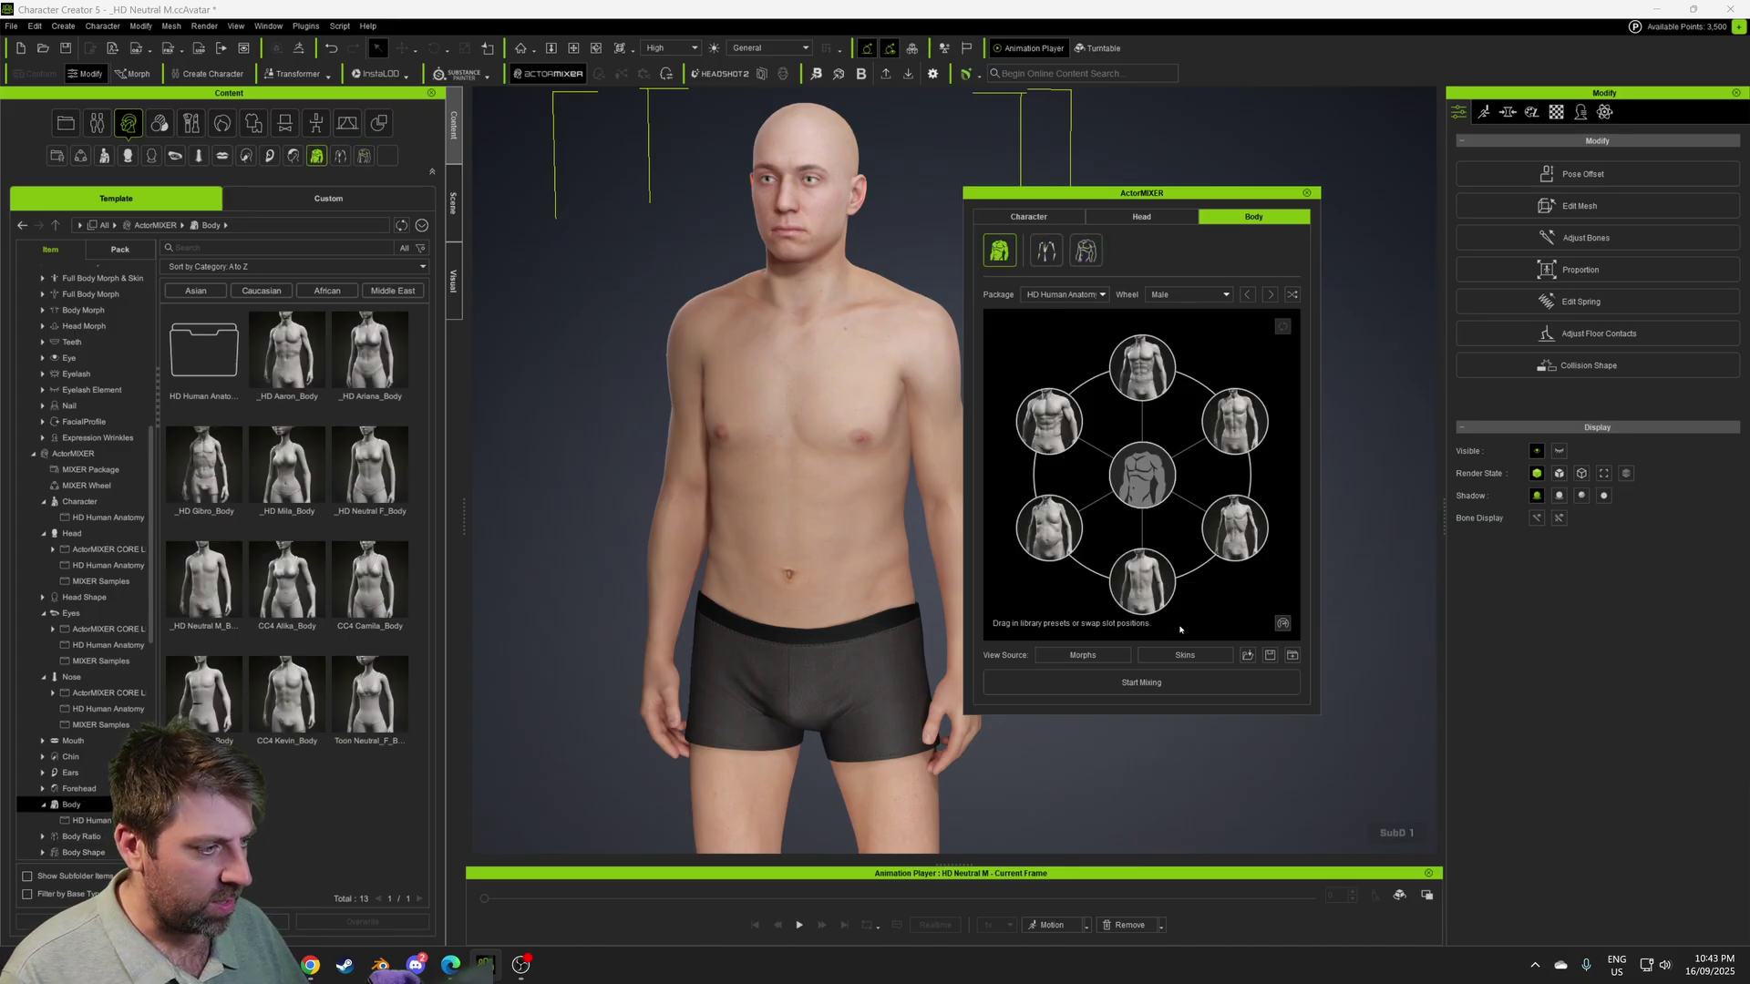
# - Add the HA Male Heavy body preset to the wheel's empty bottom slot and blend the body partway toward it
pyautogui.doubleClick(217, 369)
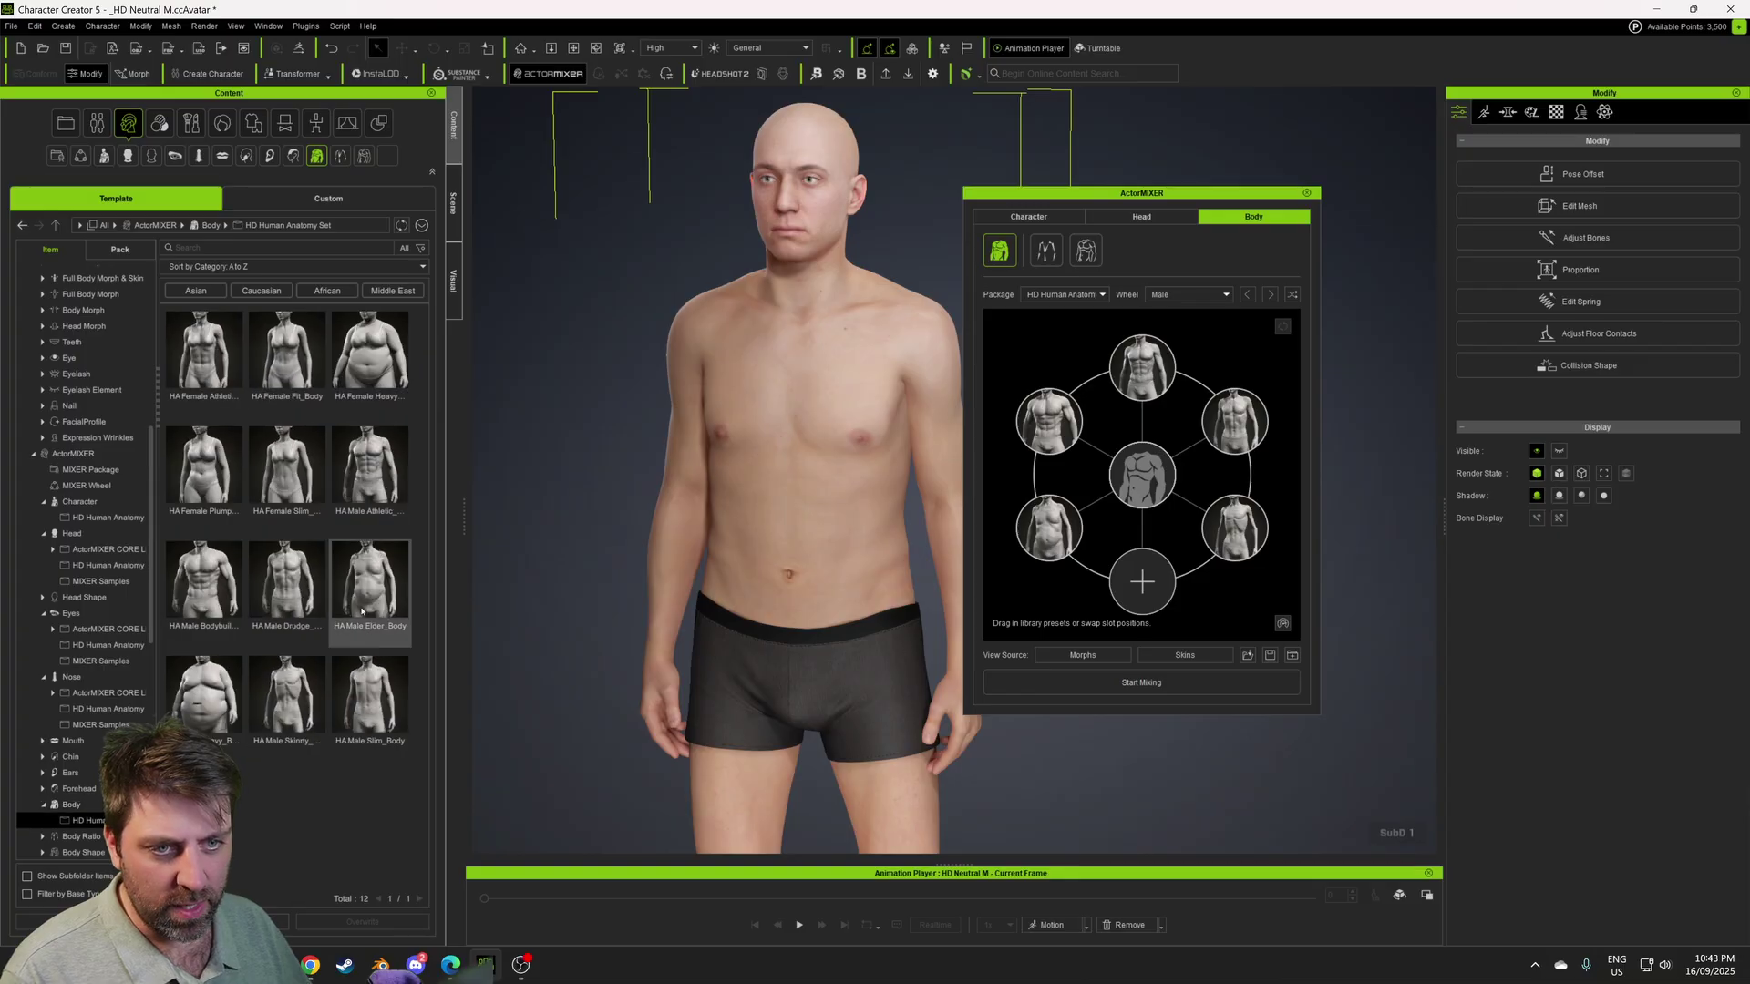
pyautogui.moveTo(775, 697); pyautogui.dragTo(1128, 572)
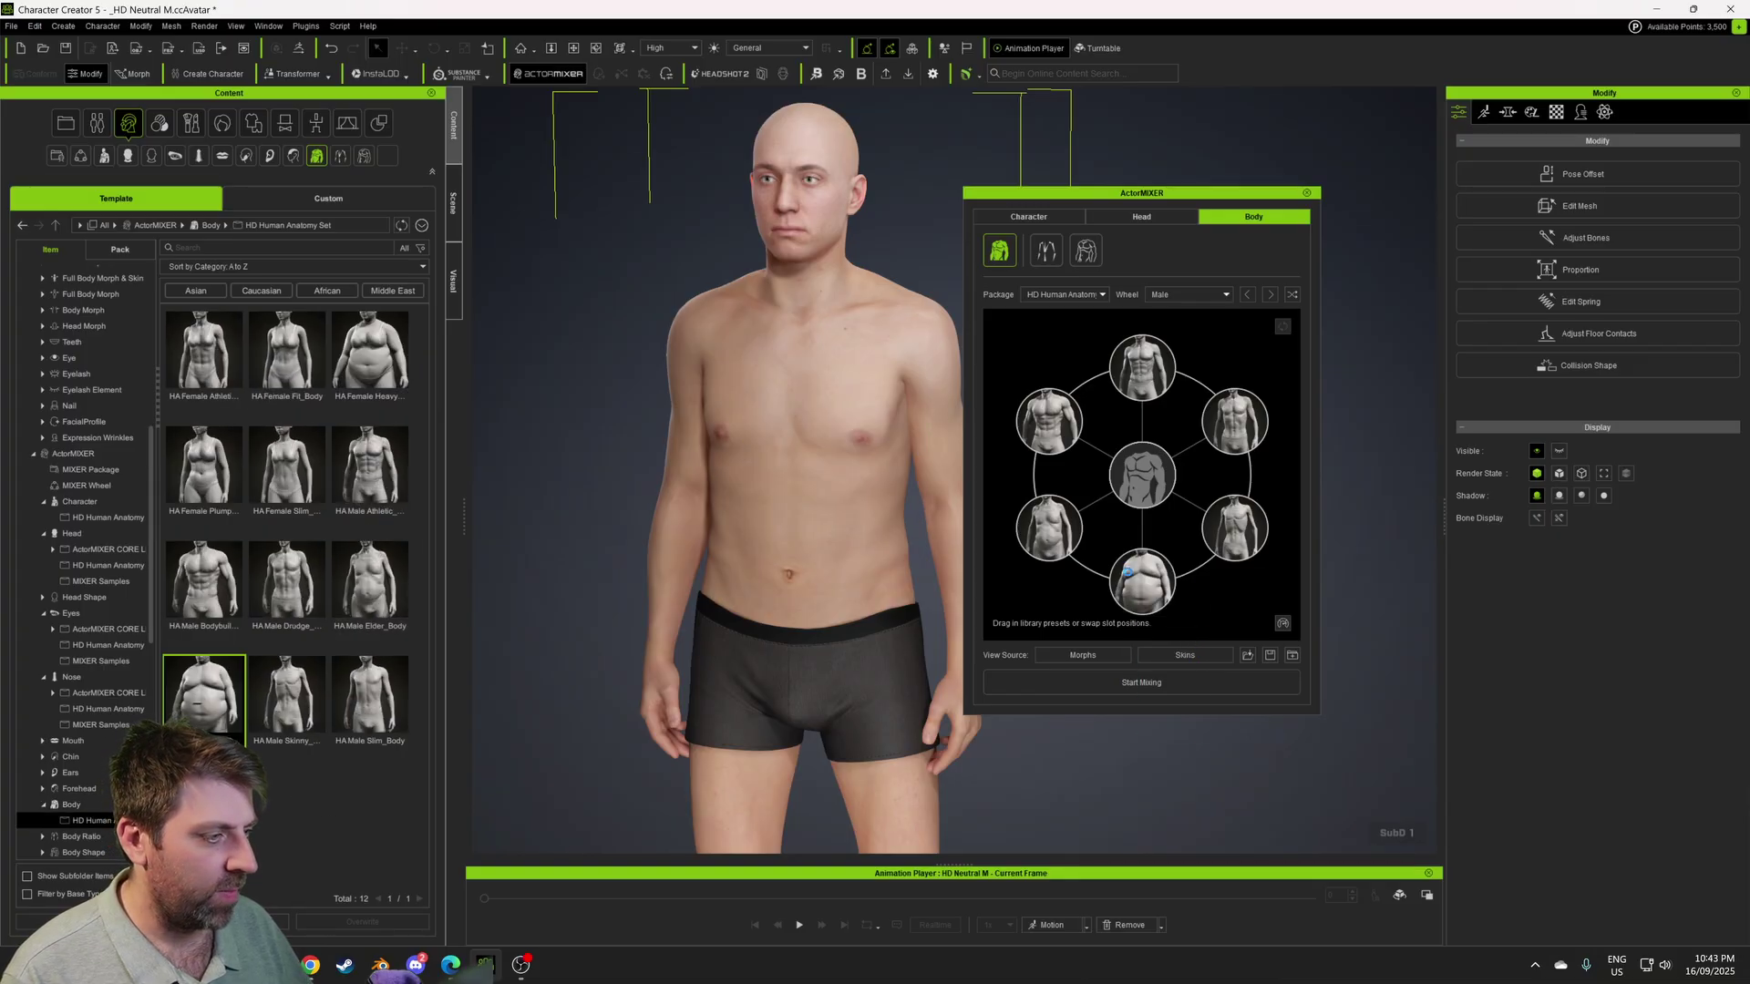
pyautogui.click(1131, 680)
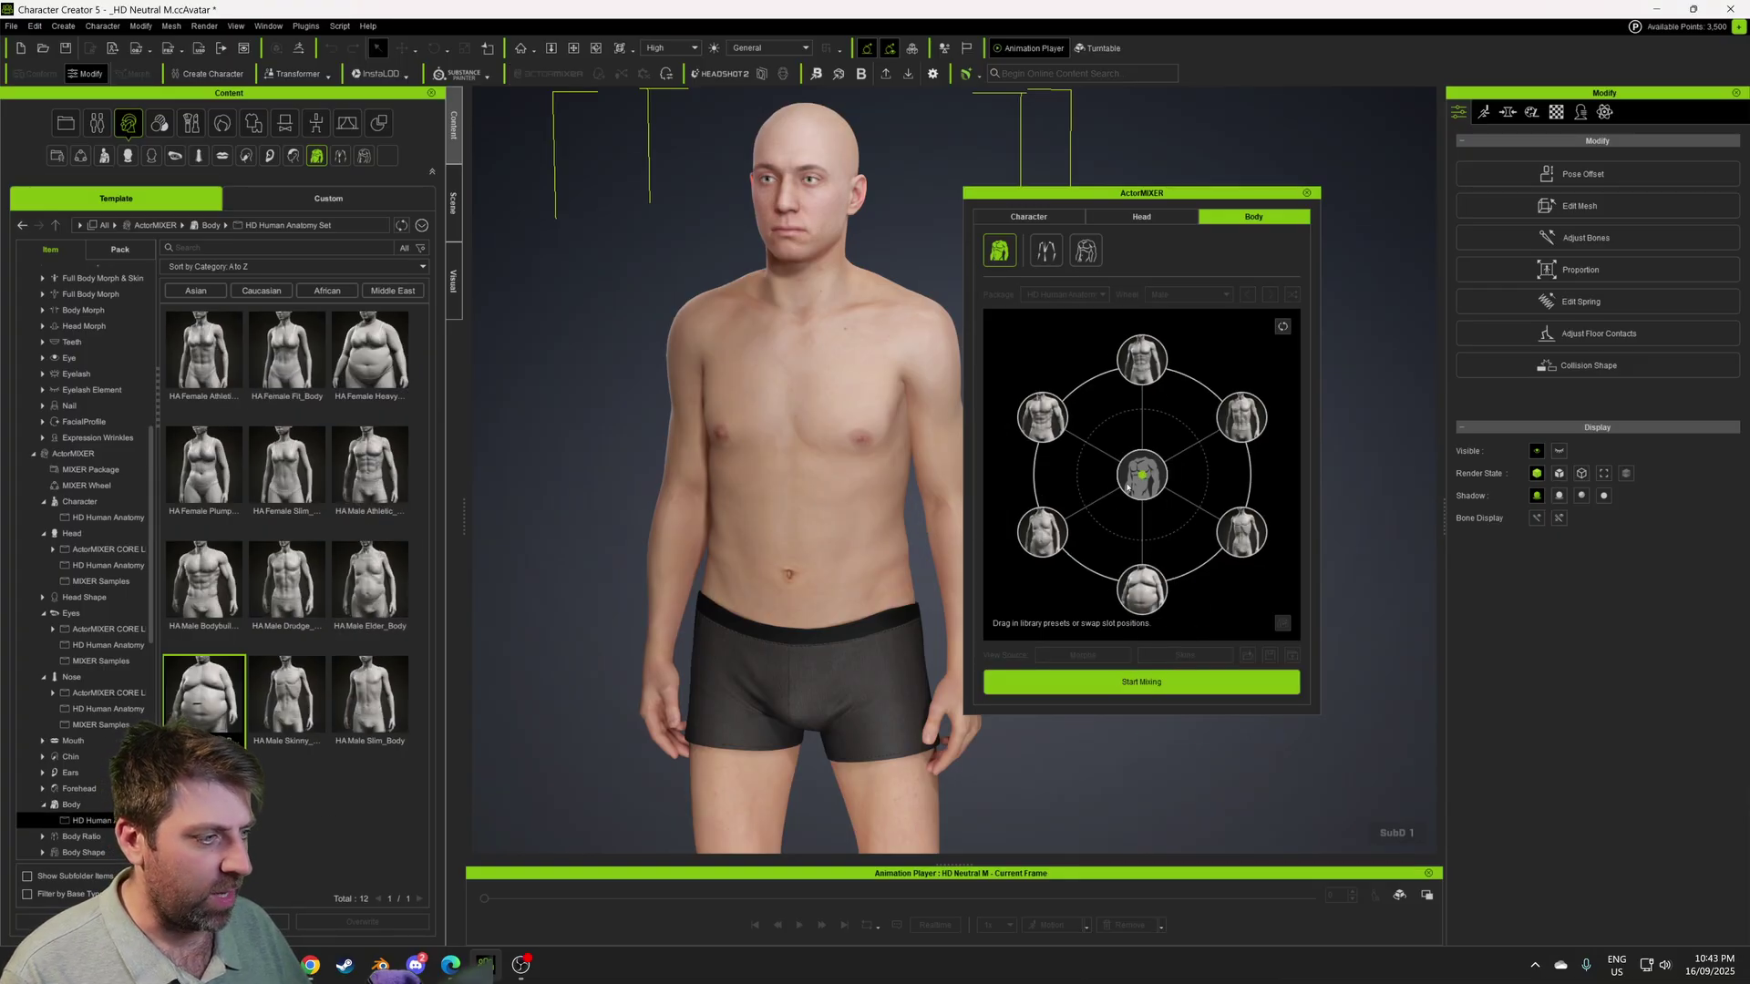
pyautogui.moveTo(1142, 476); pyautogui.dragTo(1121, 534)
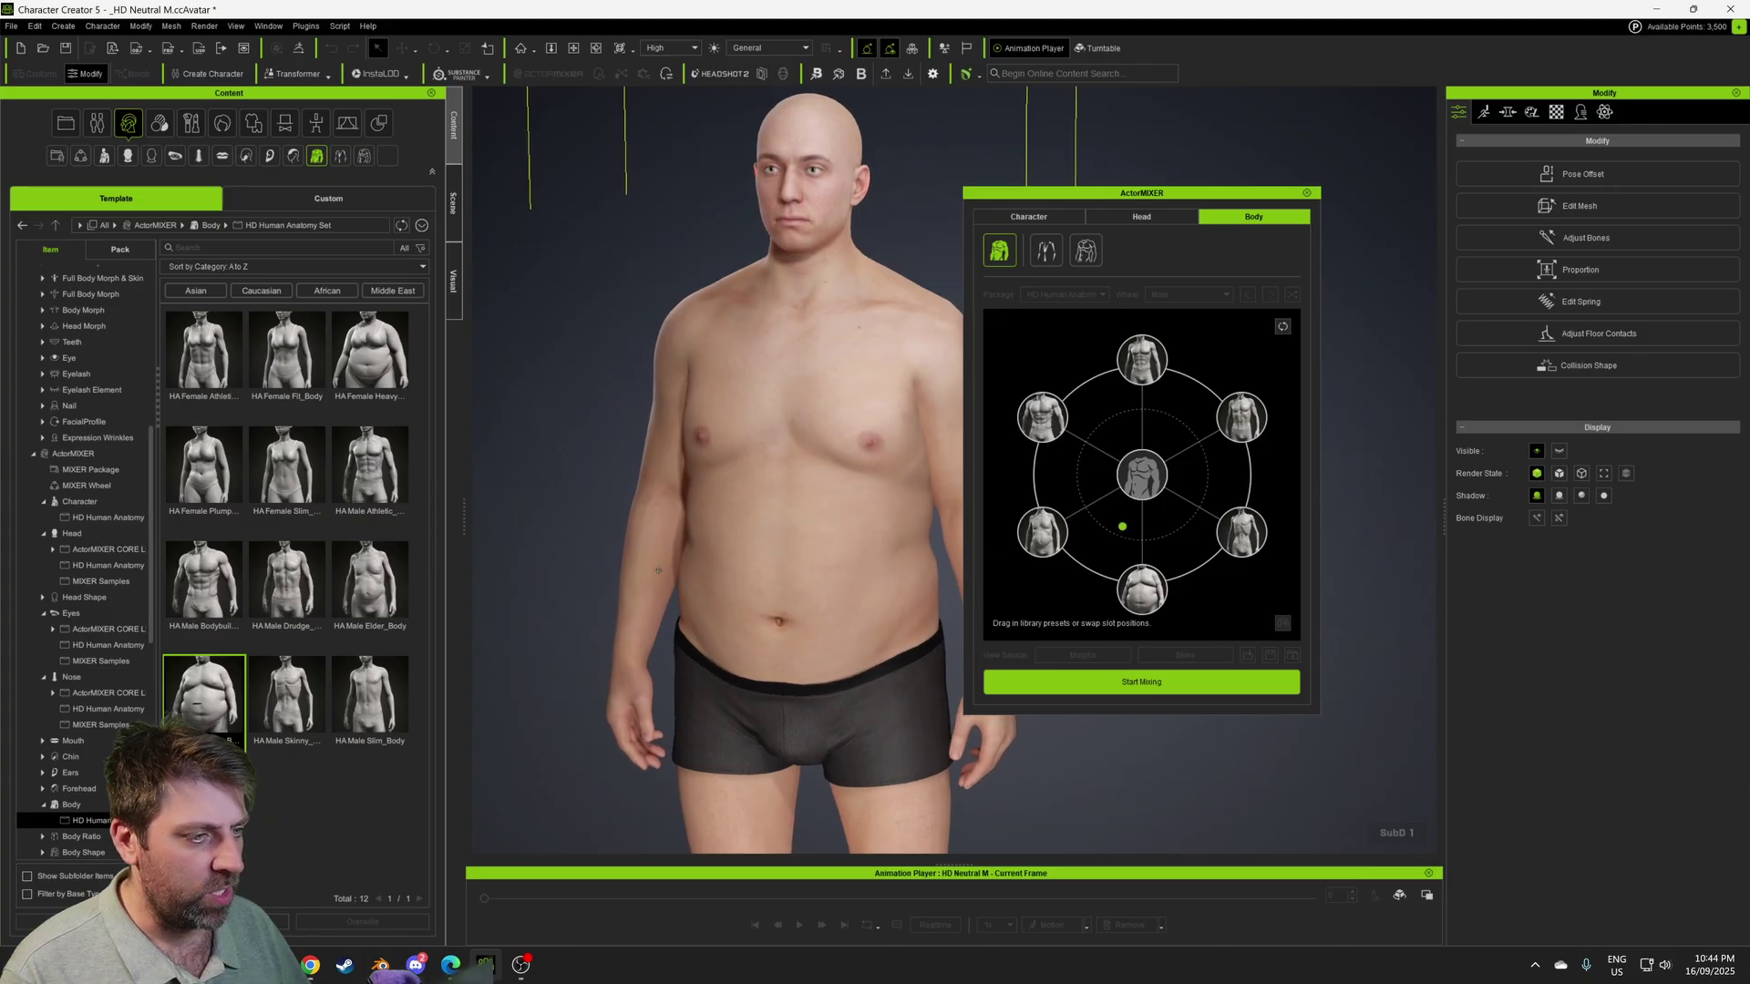
pyautogui.moveTo(658, 570); pyautogui.dragTo(613, 580, button='right')
pyautogui.hotkey('ctrl', 'z')
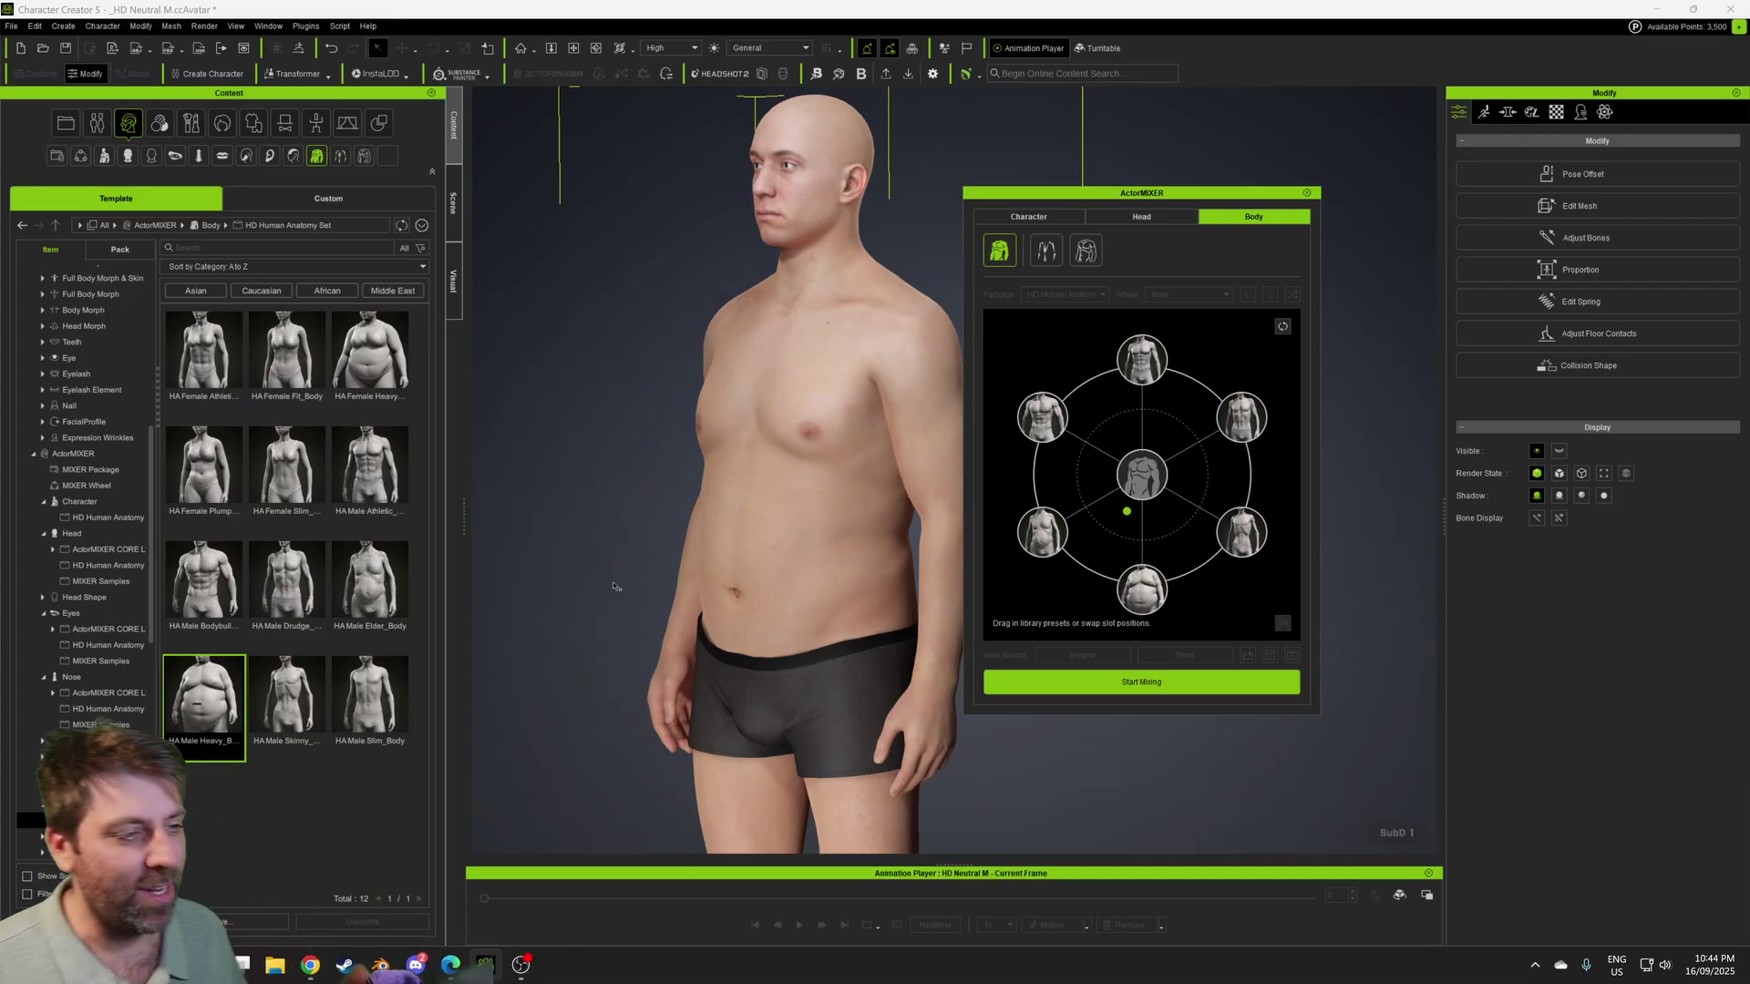
# - Examine the mixed body from several angles, from the full figure to the torso
pyautogui.moveTo(613, 587); pyautogui.dragTo(670, 585, button='right')
pyautogui.moveTo(670, 585); pyautogui.dragTo(578, 478, button='middle')
pyautogui.scroll(-4, 818, 686)
pyautogui.moveTo(880, 679); pyautogui.dragTo(786, 597, button='right')
pyautogui.moveTo(786, 597); pyautogui.dragTo(808, 639, button='middle')
pyautogui.moveTo(807, 640); pyautogui.dragTo(900, 542, button='right')
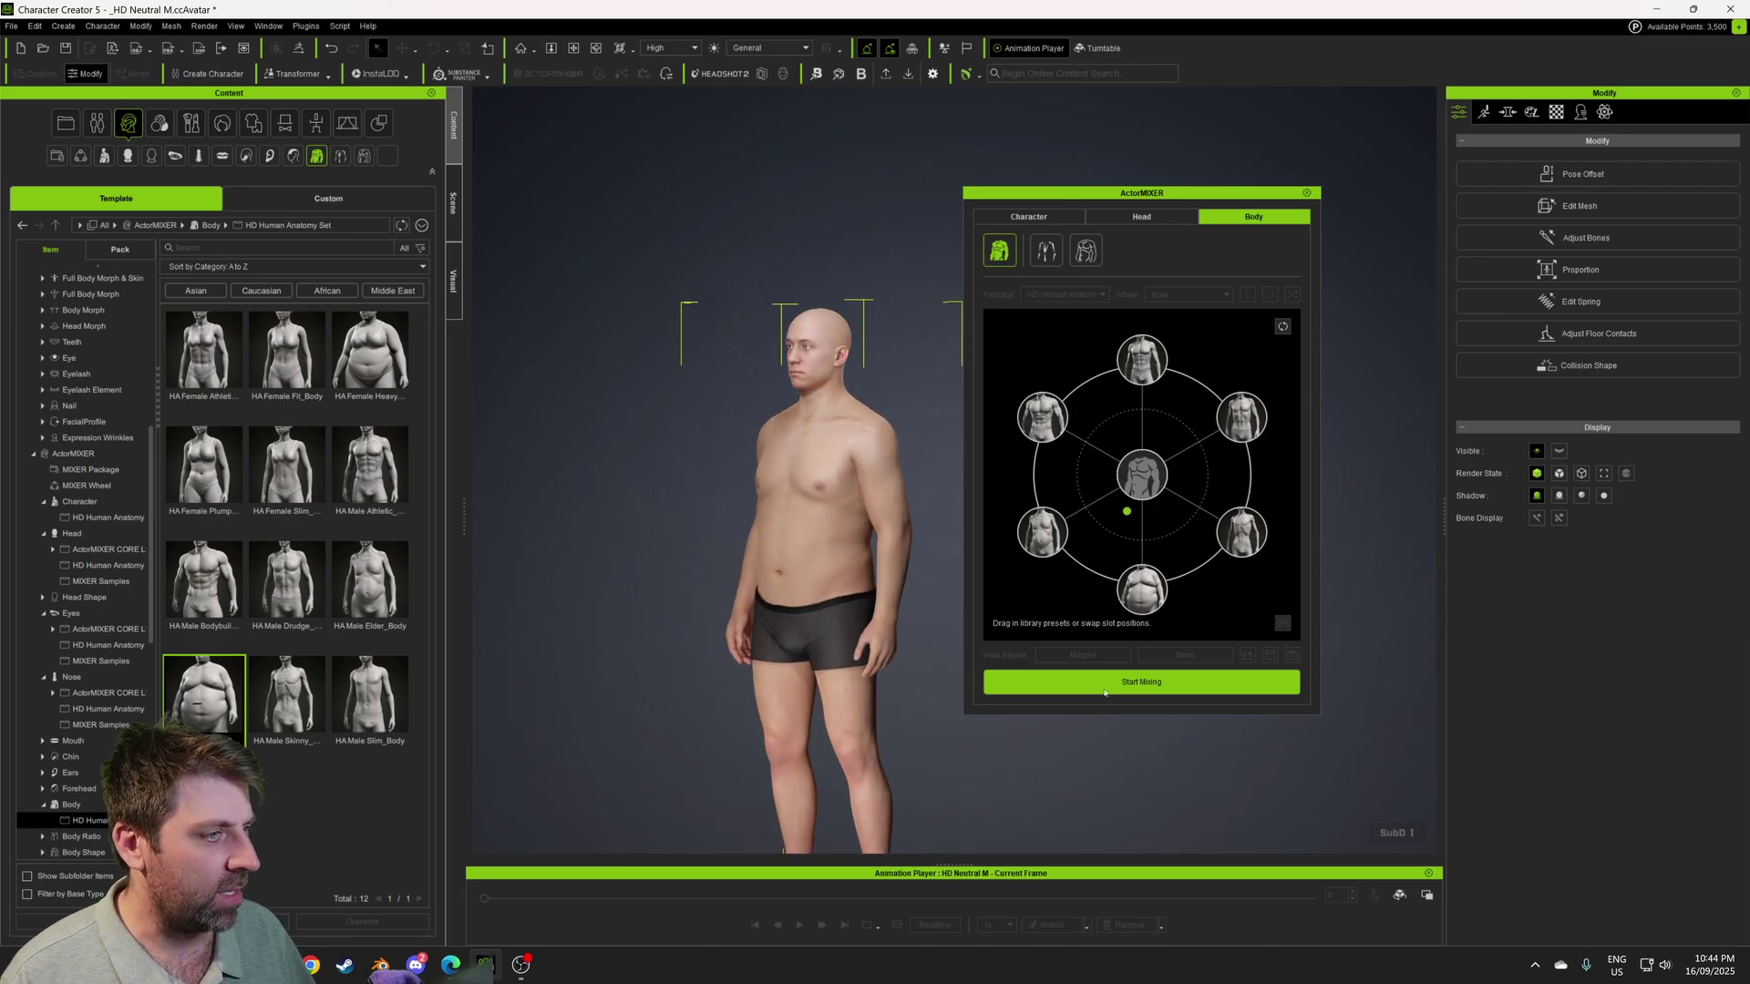
pyautogui.moveTo(816, 499); pyautogui.dragTo(816, 412, button='middle')
pyautogui.moveTo(816, 412); pyautogui.dragTo(853, 410, button='right')
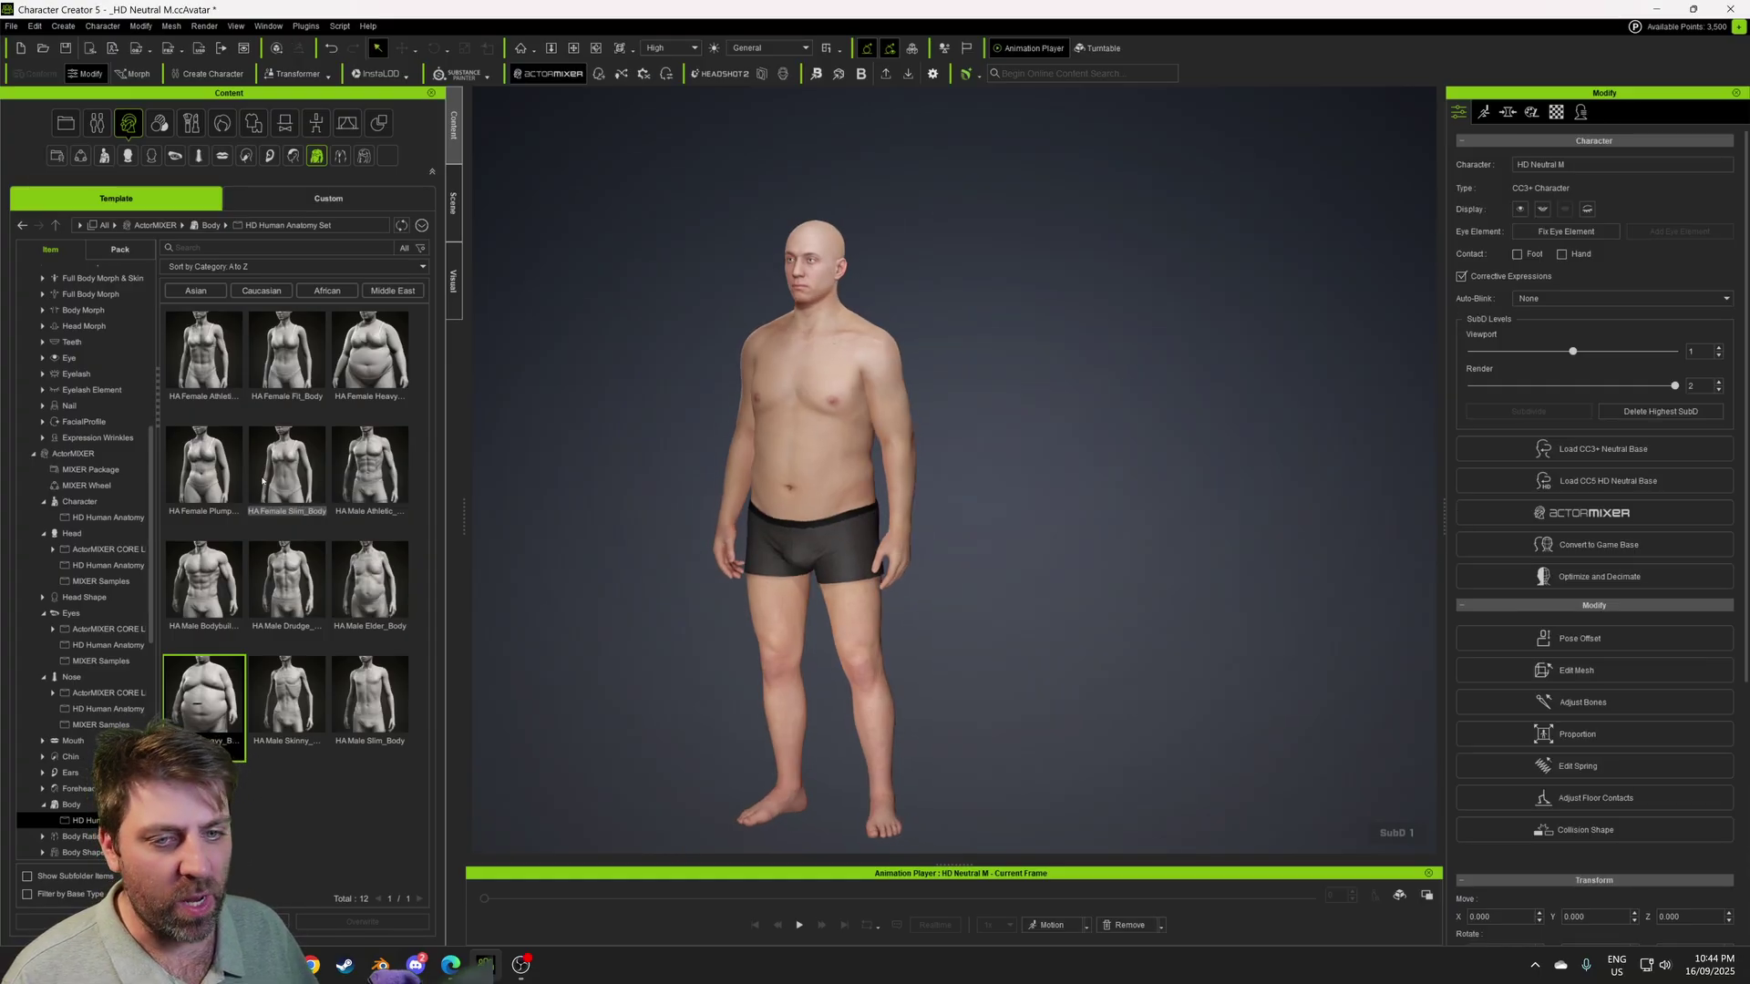
pyautogui.scroll(4, 67, 486)
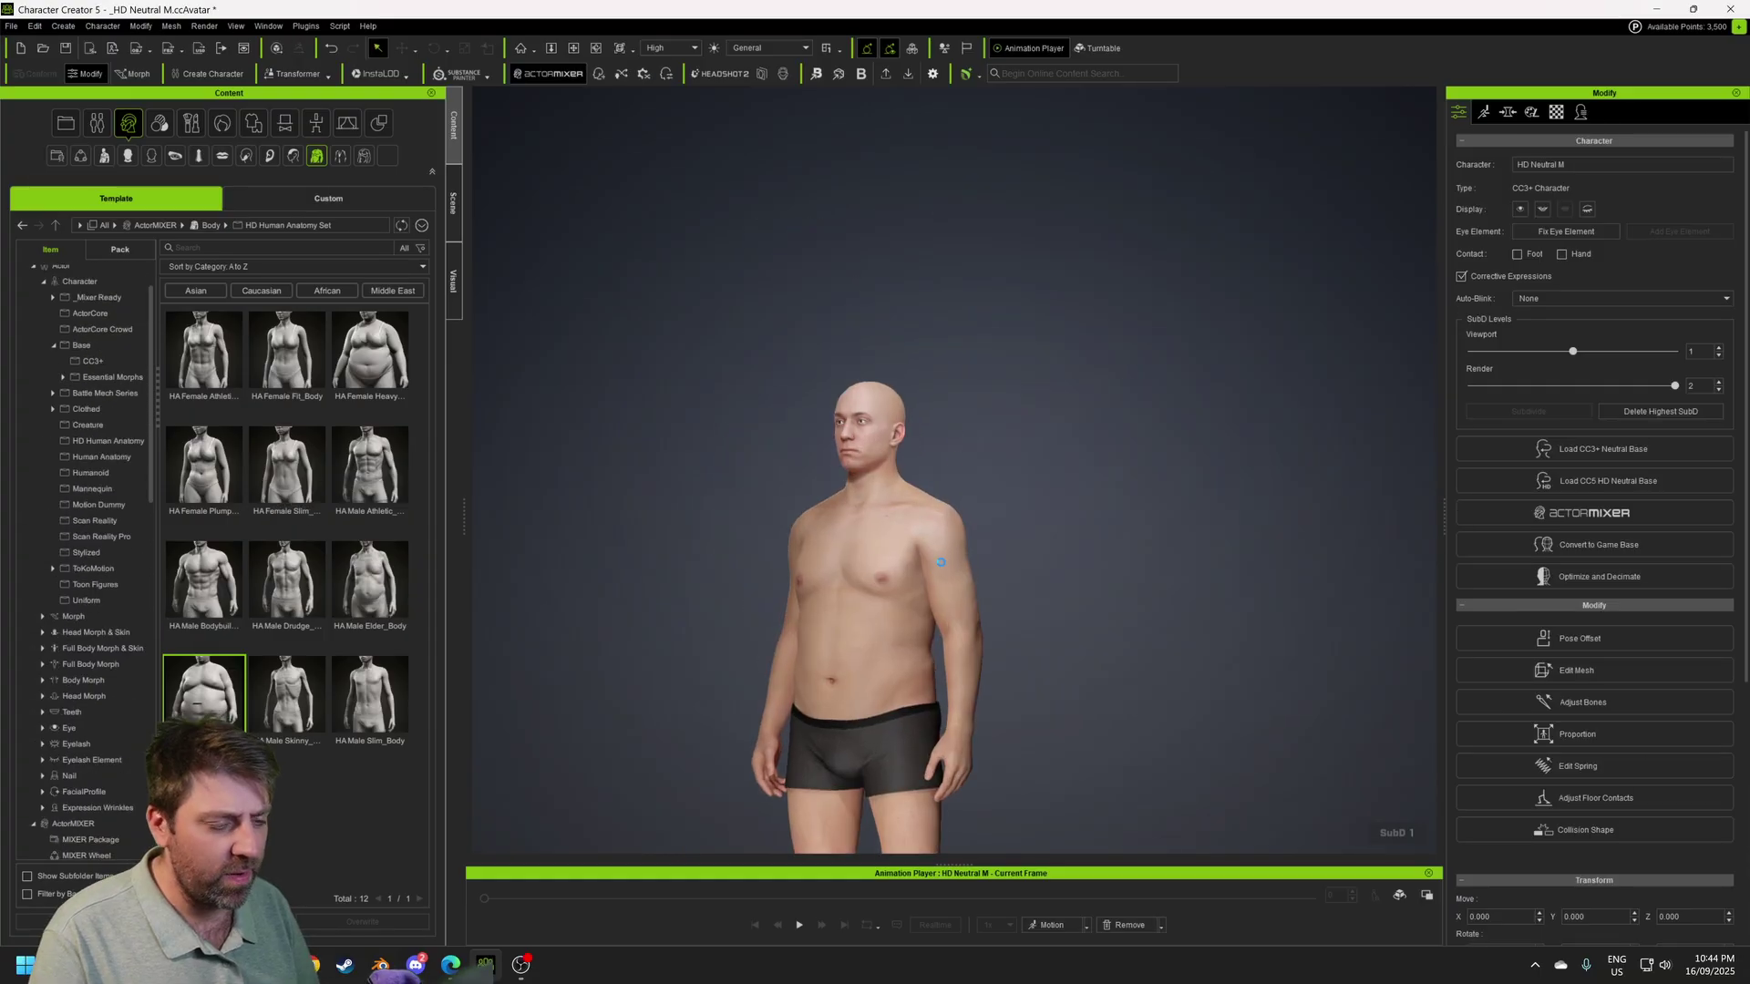
pyautogui.scroll(1, 929, 547)
pyautogui.moveTo(937, 582); pyautogui.dragTo(937, 402, button='middle')
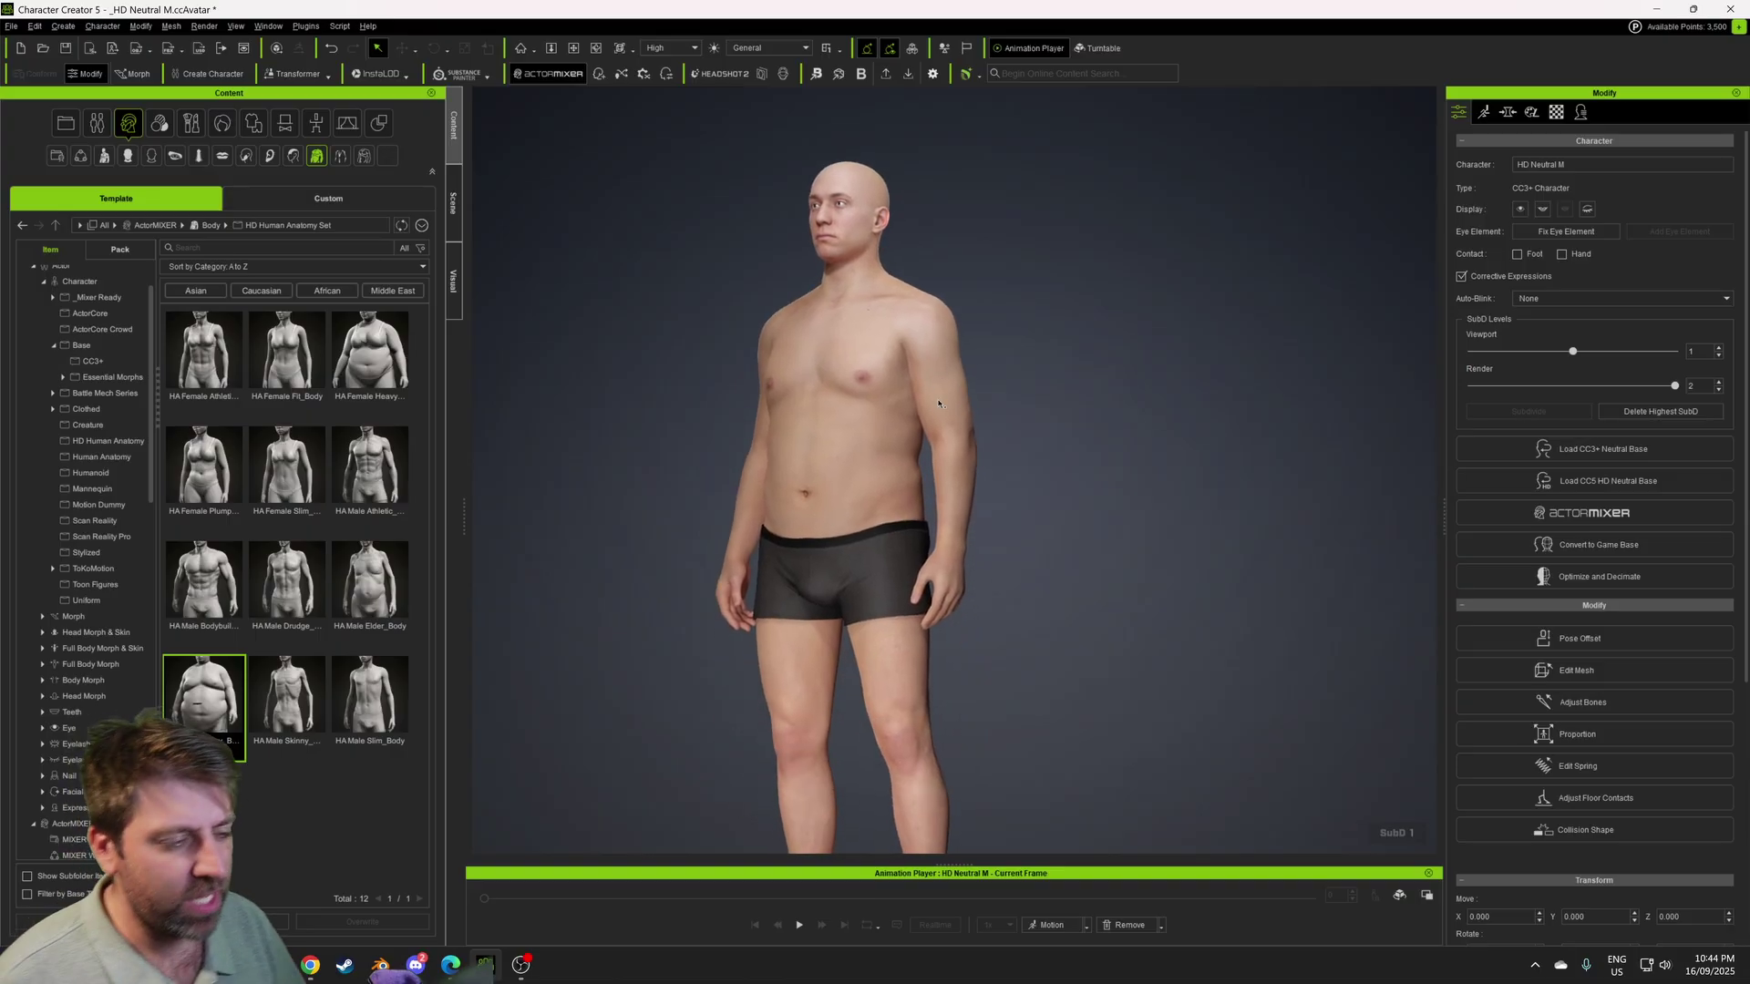
pyautogui.moveTo(936, 402); pyautogui.dragTo(979, 405, button='right')
pyautogui.scroll(-2, 70, 688)
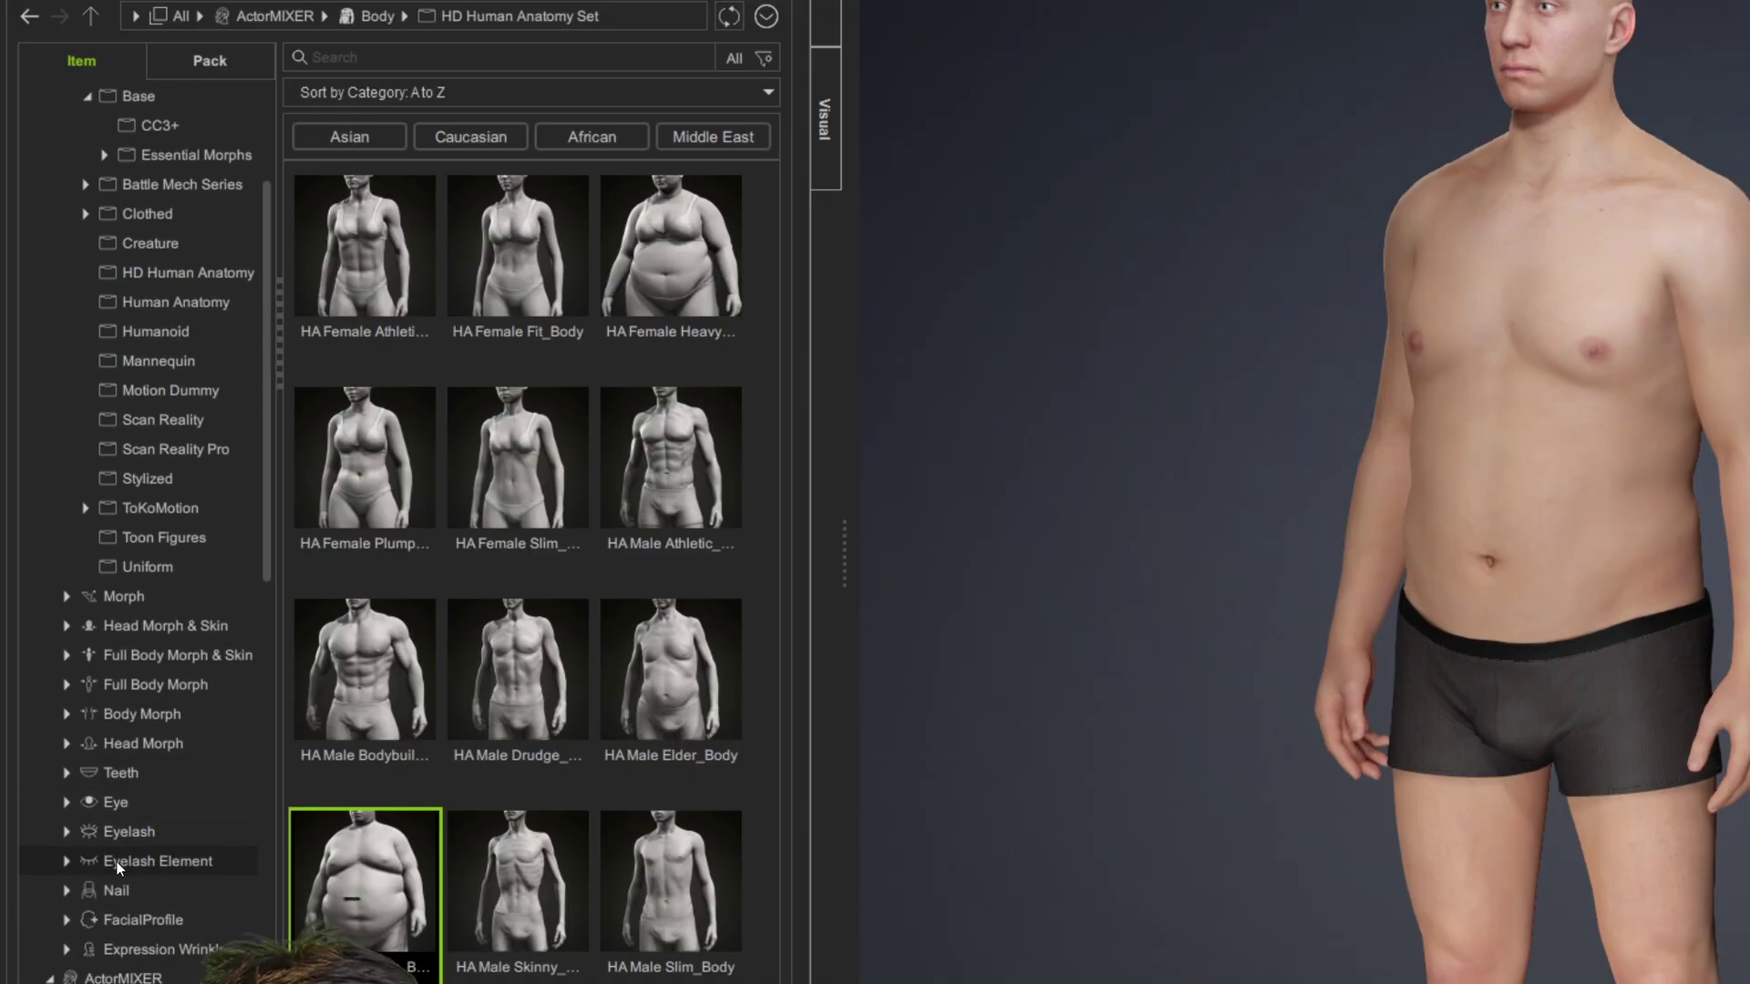
# - Apply the CC4 Kevin skin from the Normal overall skins with its material settings, shader textures and shader parameters
pyautogui.scroll(-3, 107, 895)
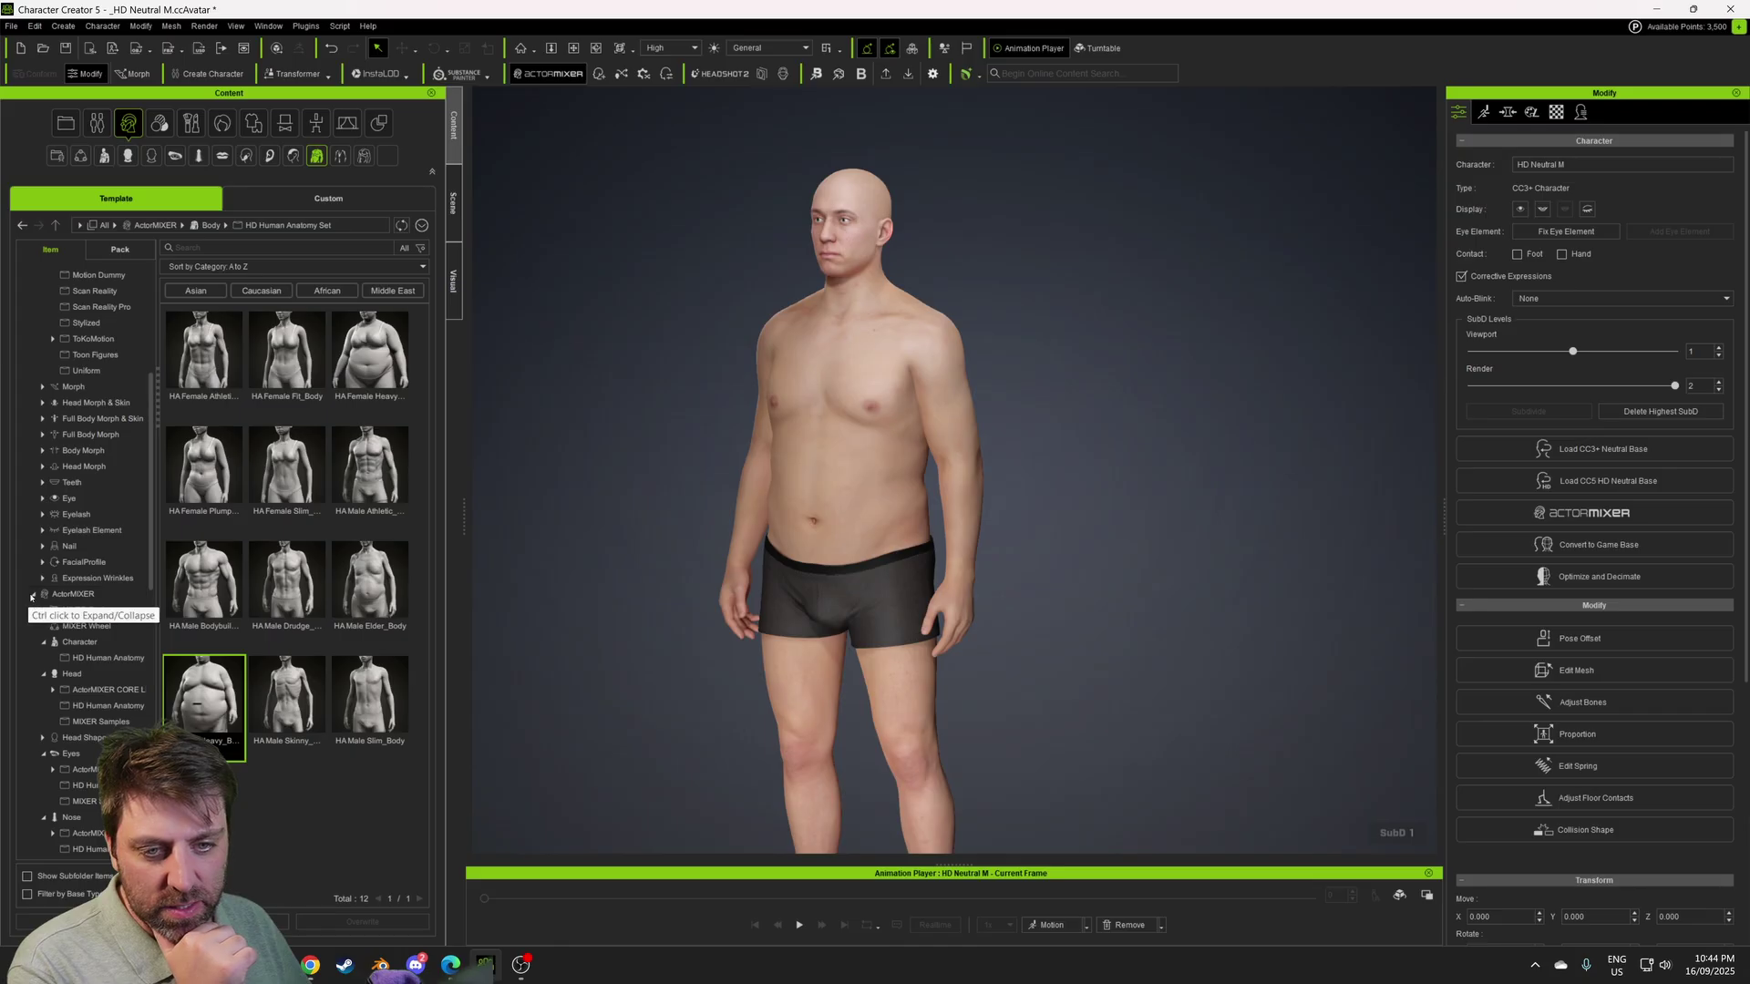
pyautogui.click(51, 697)
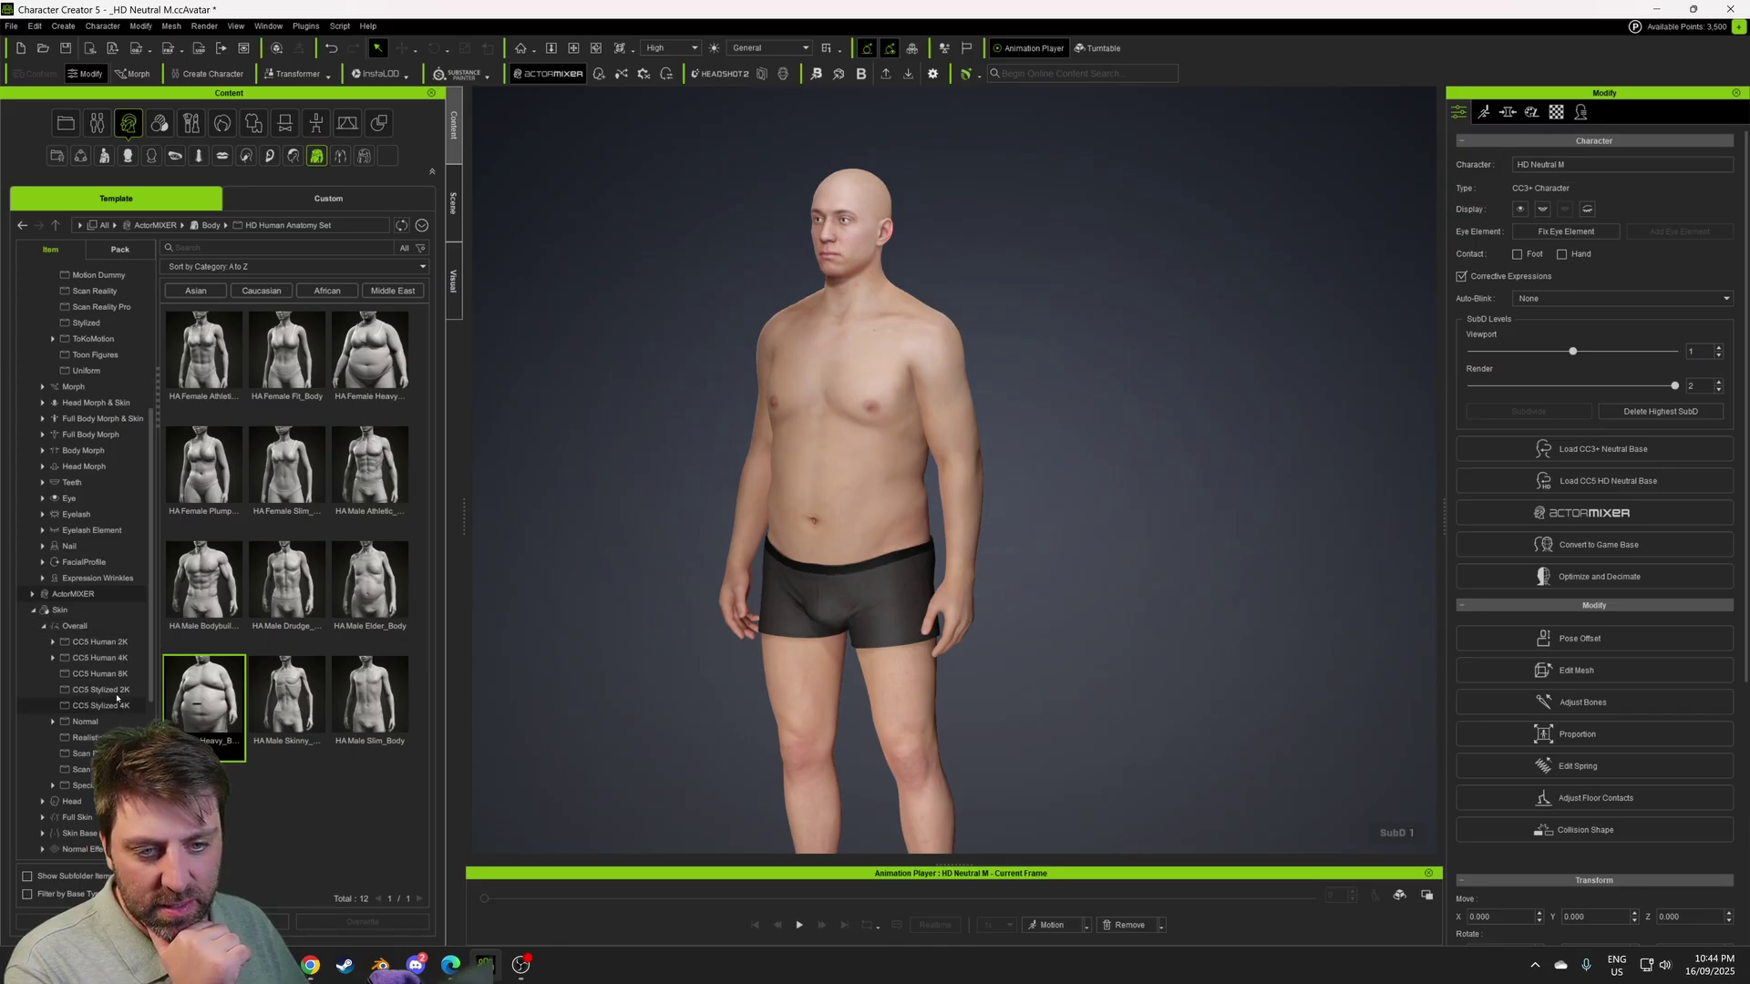
pyautogui.click(100, 673)
pyautogui.click(87, 628)
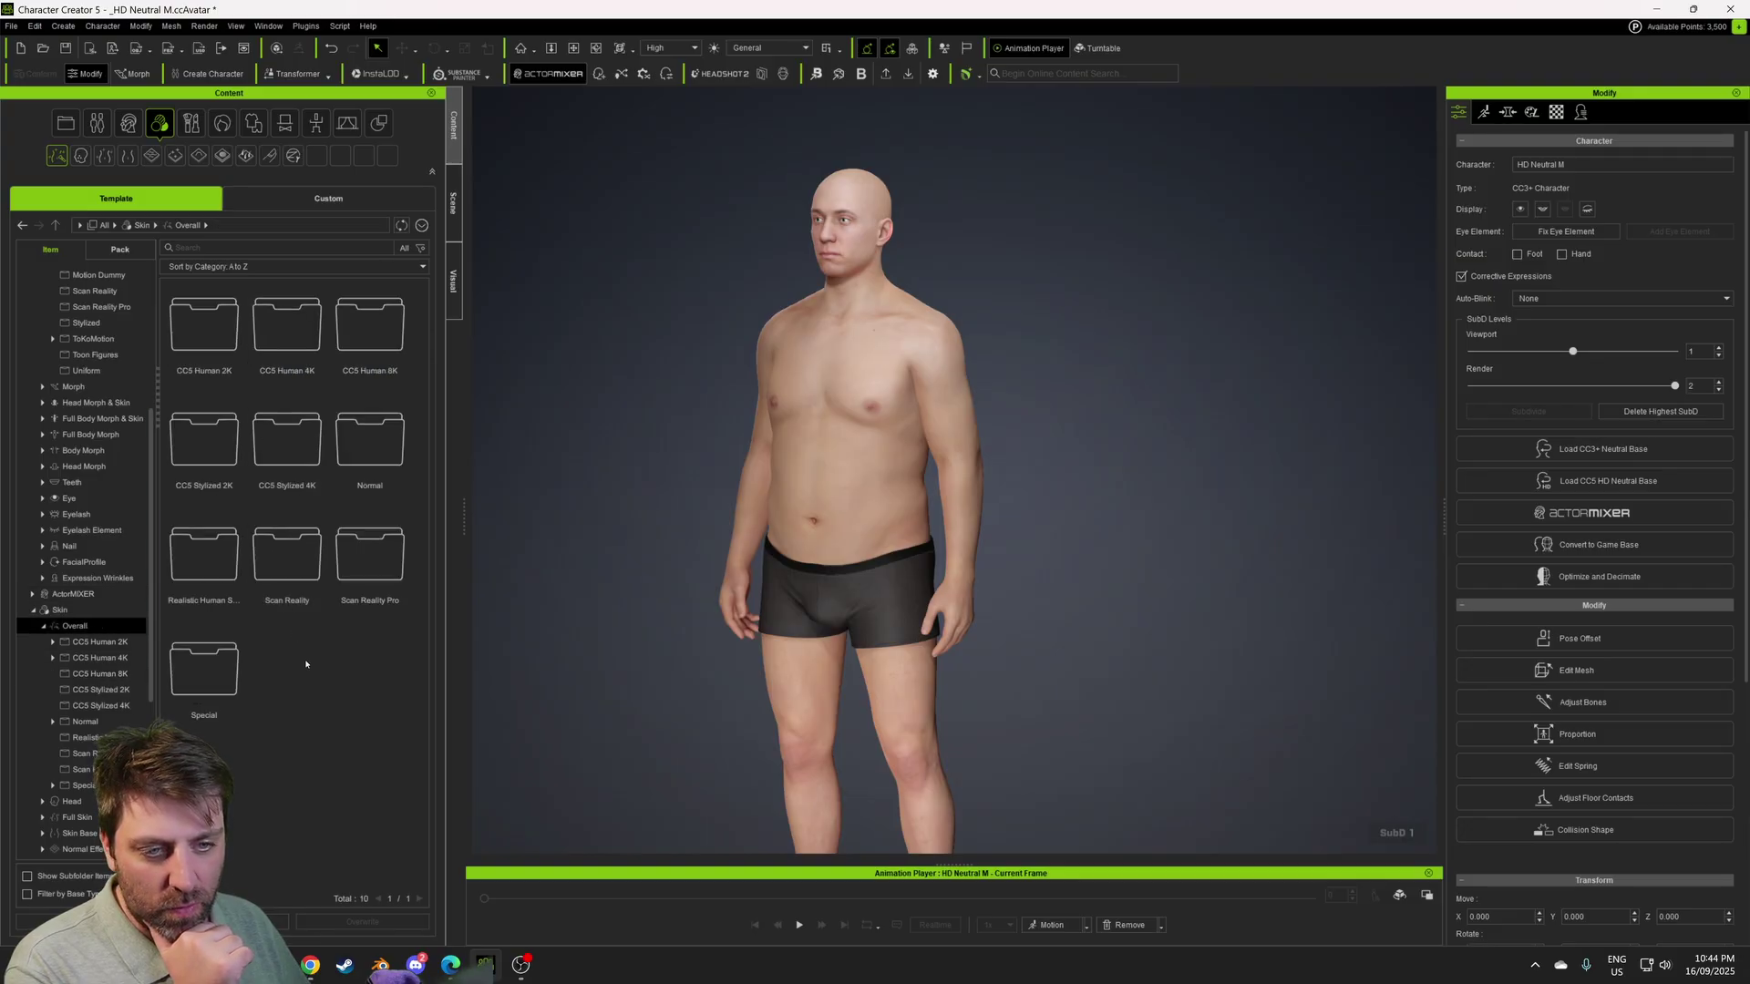
pyautogui.doubleClick(372, 467)
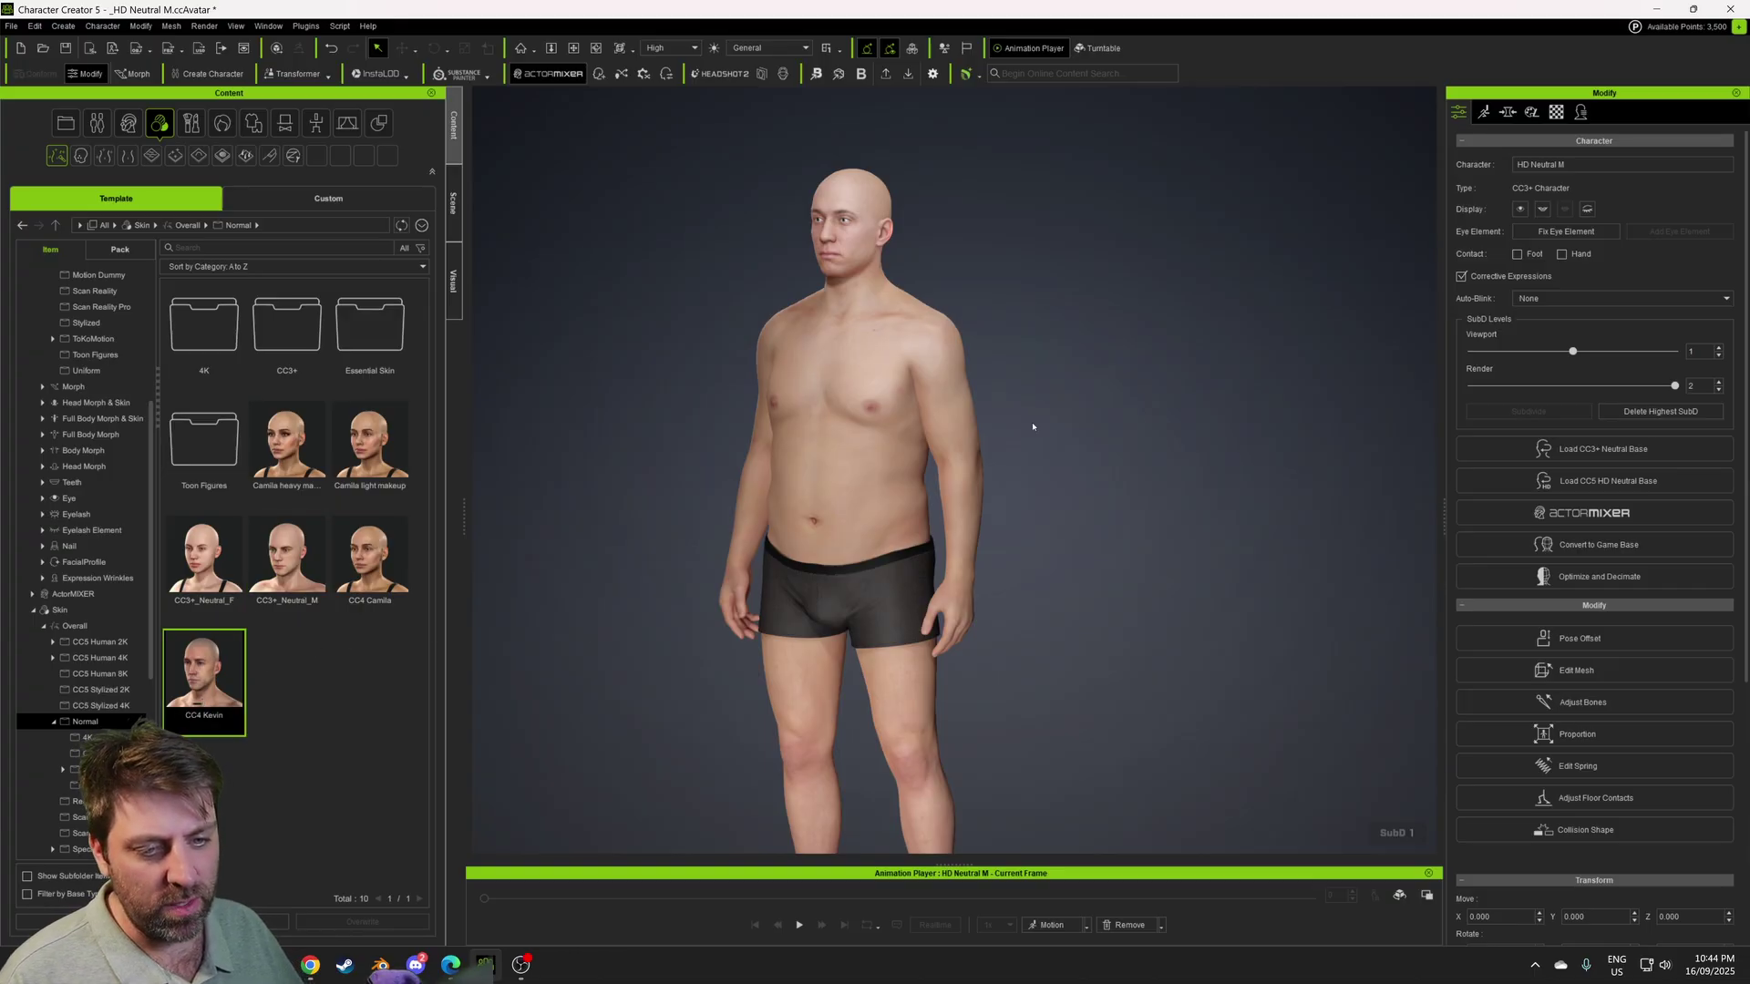
pyautogui.moveTo(1033, 425); pyautogui.dragTo(860, 392)
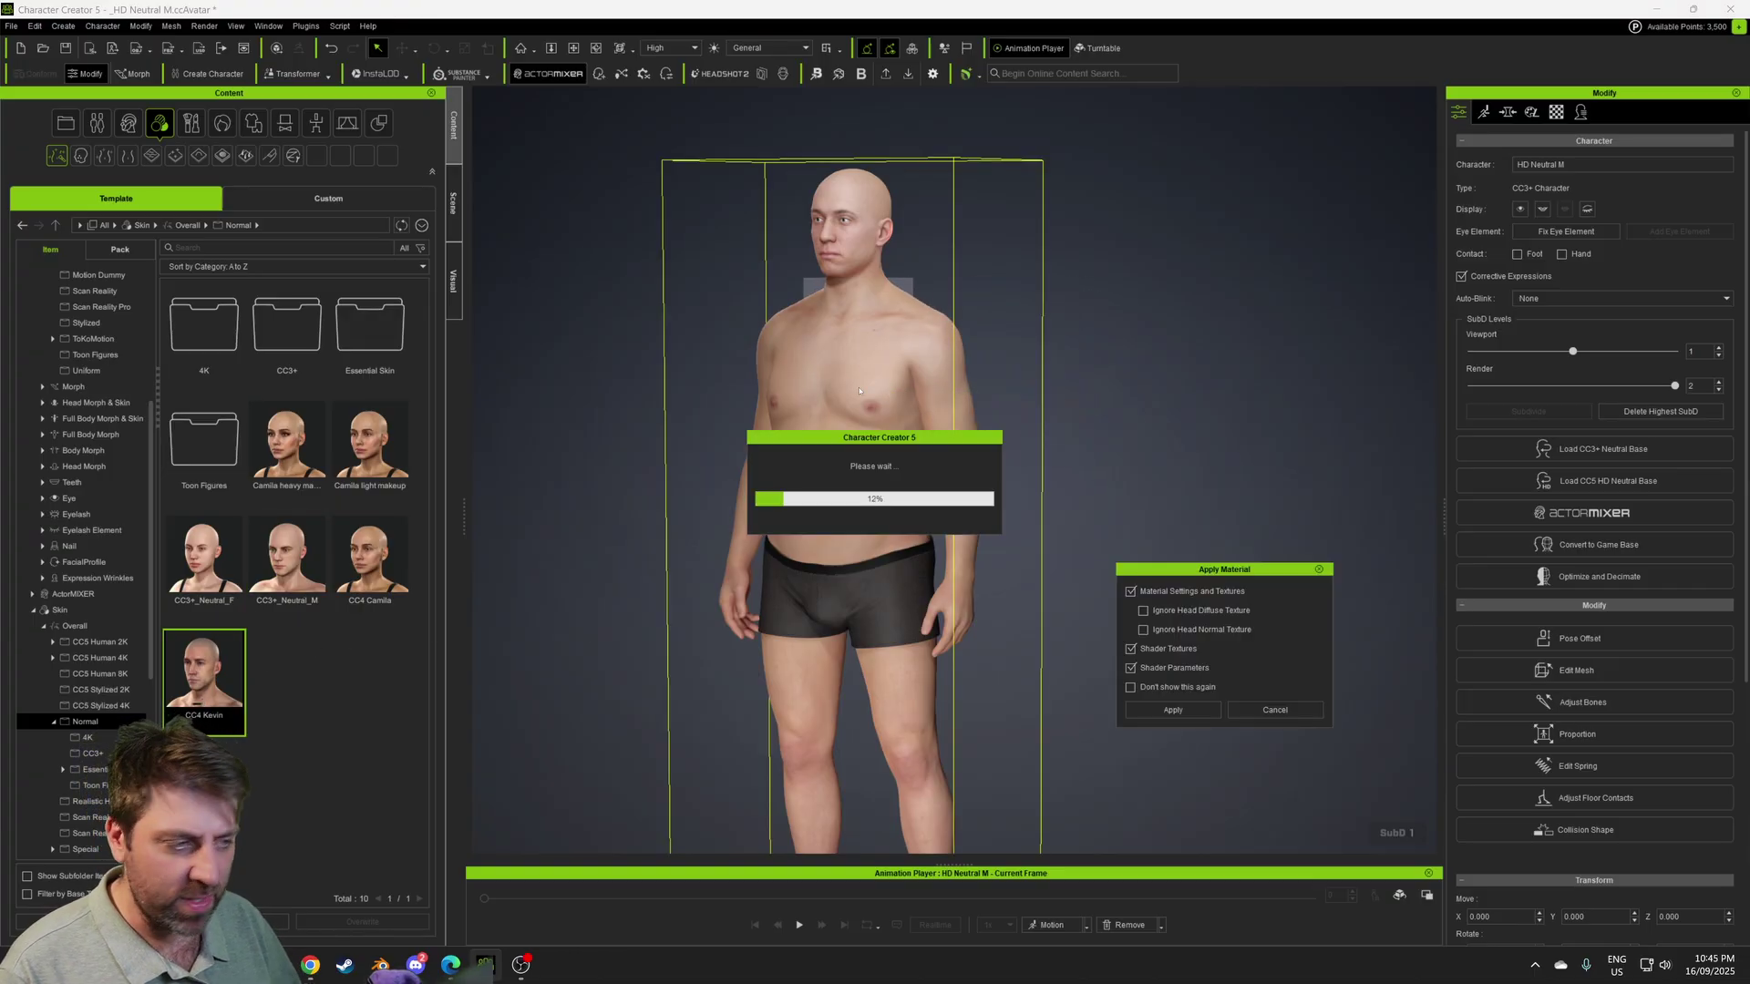
pyautogui.click(1173, 710)
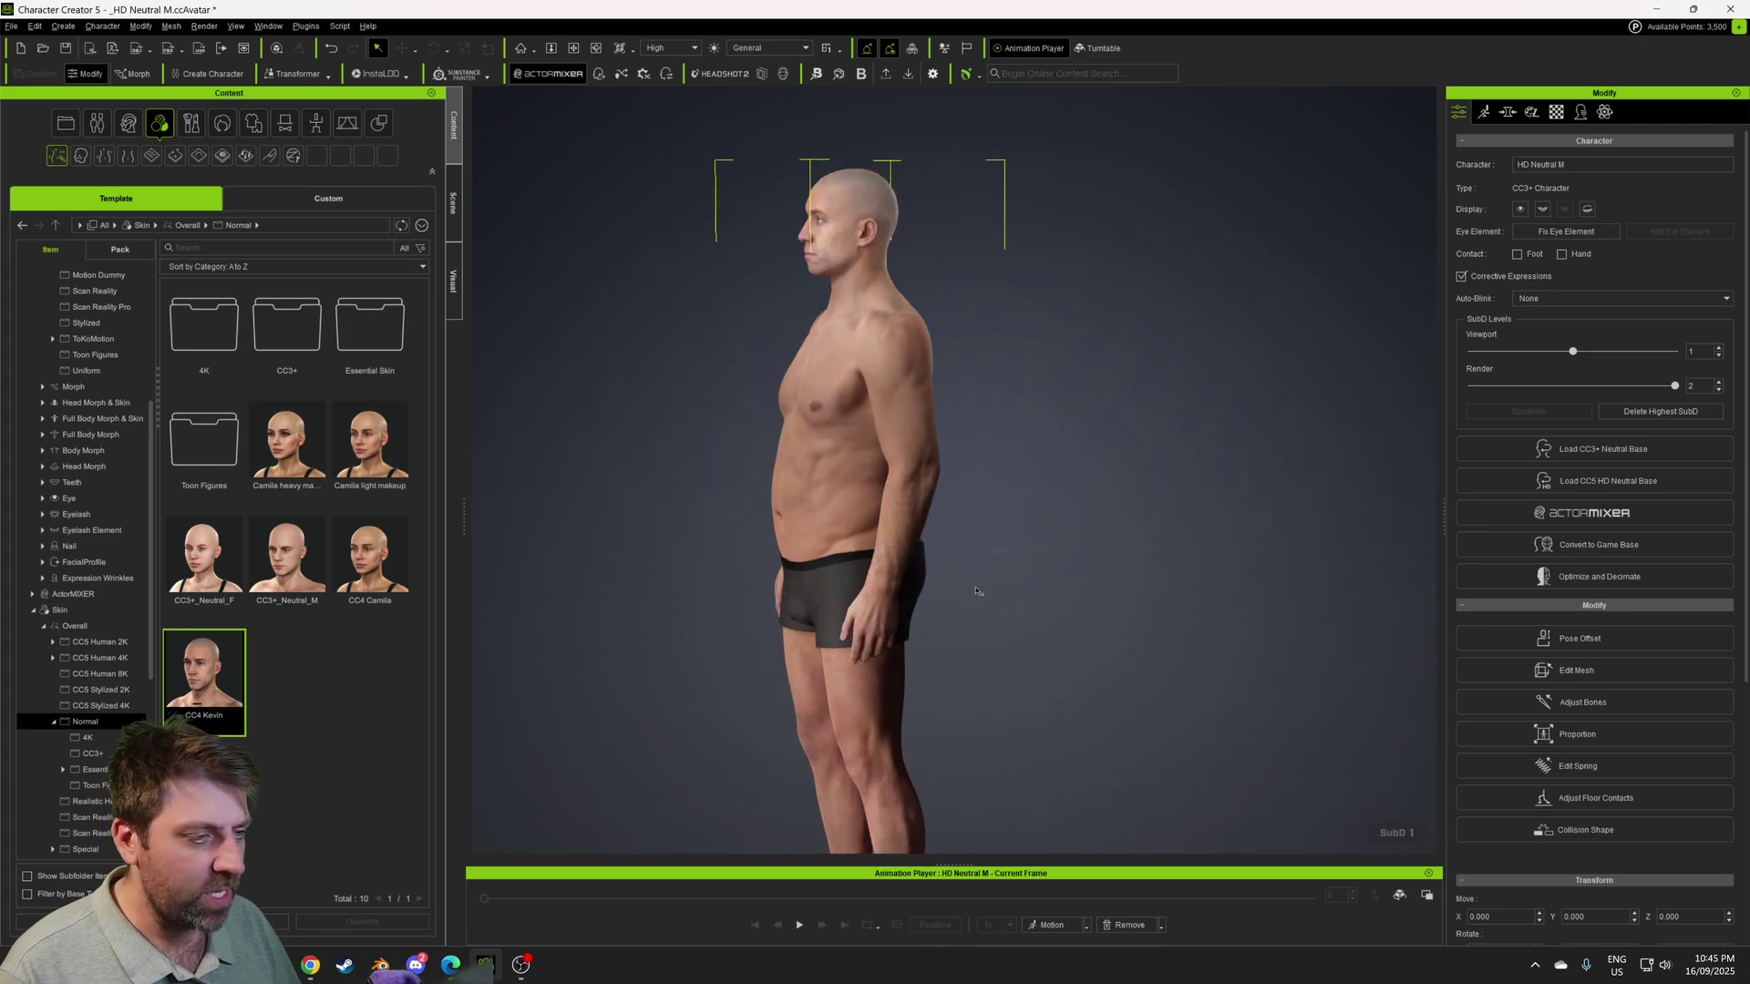
# - Examine the applied skin on the character's face, chest and torso from several angles
pyautogui.moveTo(976, 591); pyautogui.dragTo(1284, 587, button='right')
pyautogui.scroll(2, 857, 481)
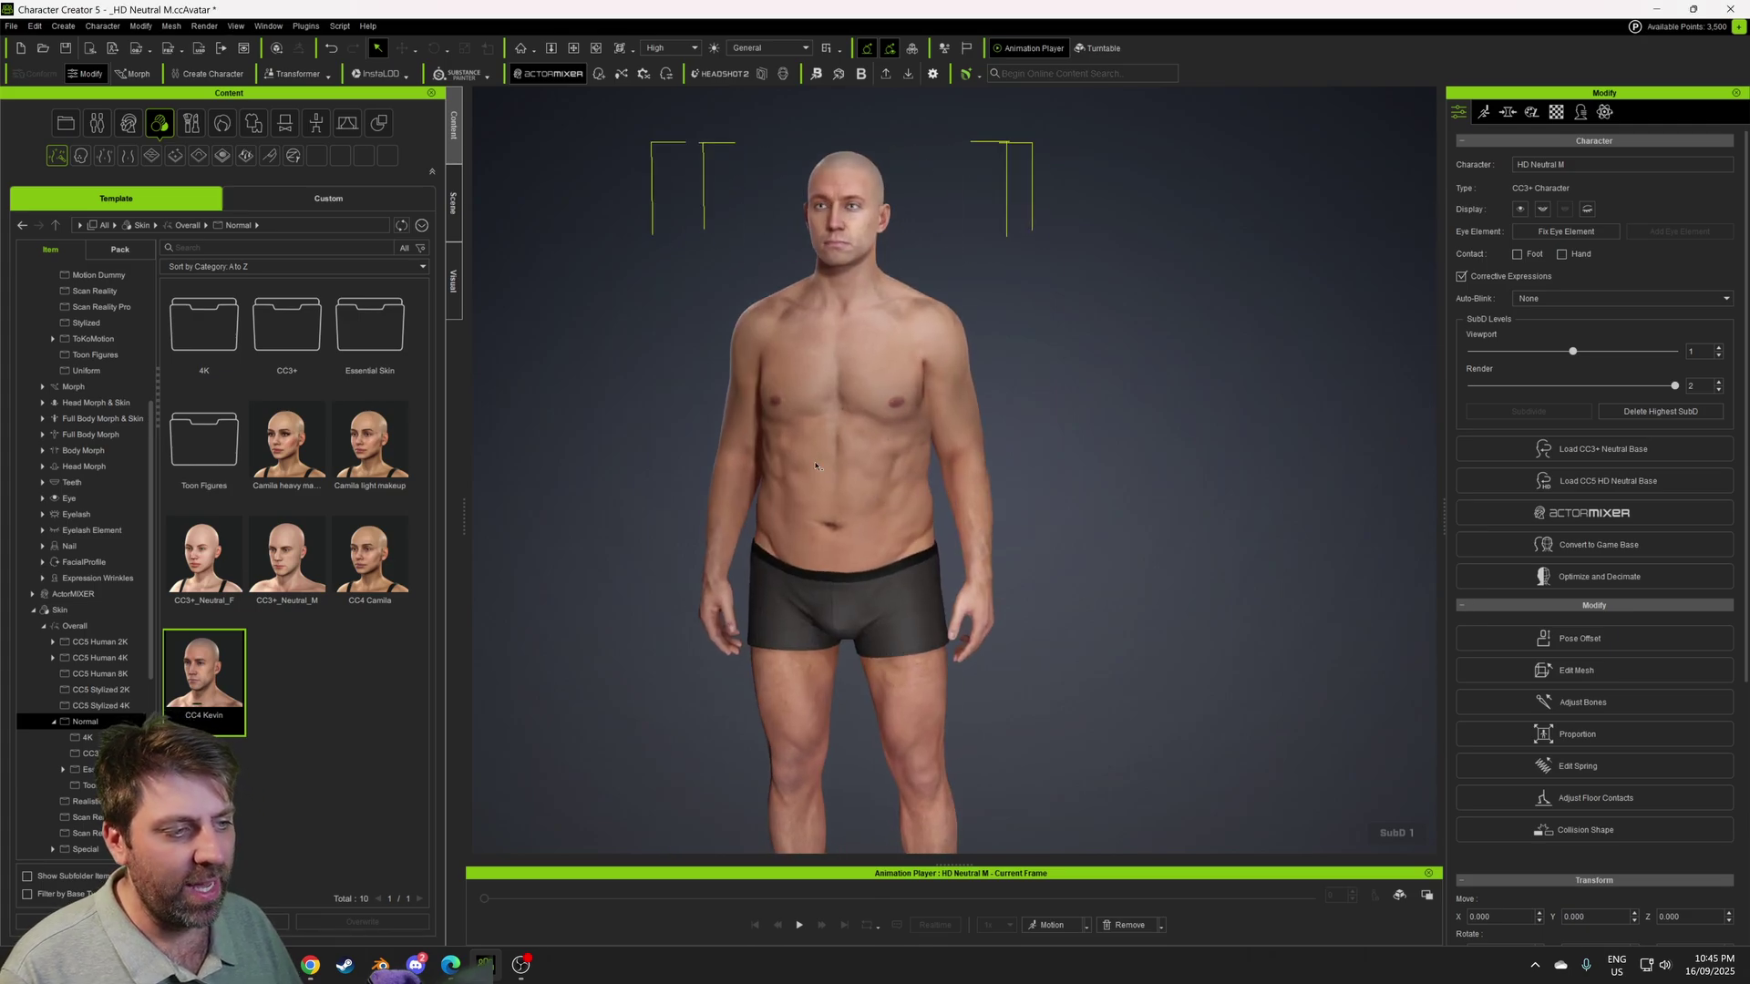
pyautogui.moveTo(810, 482); pyautogui.dragTo(898, 487, button='right')
pyautogui.moveTo(847, 373); pyautogui.dragTo(889, 611, button='middle')
pyautogui.scroll(5, 888, 610)
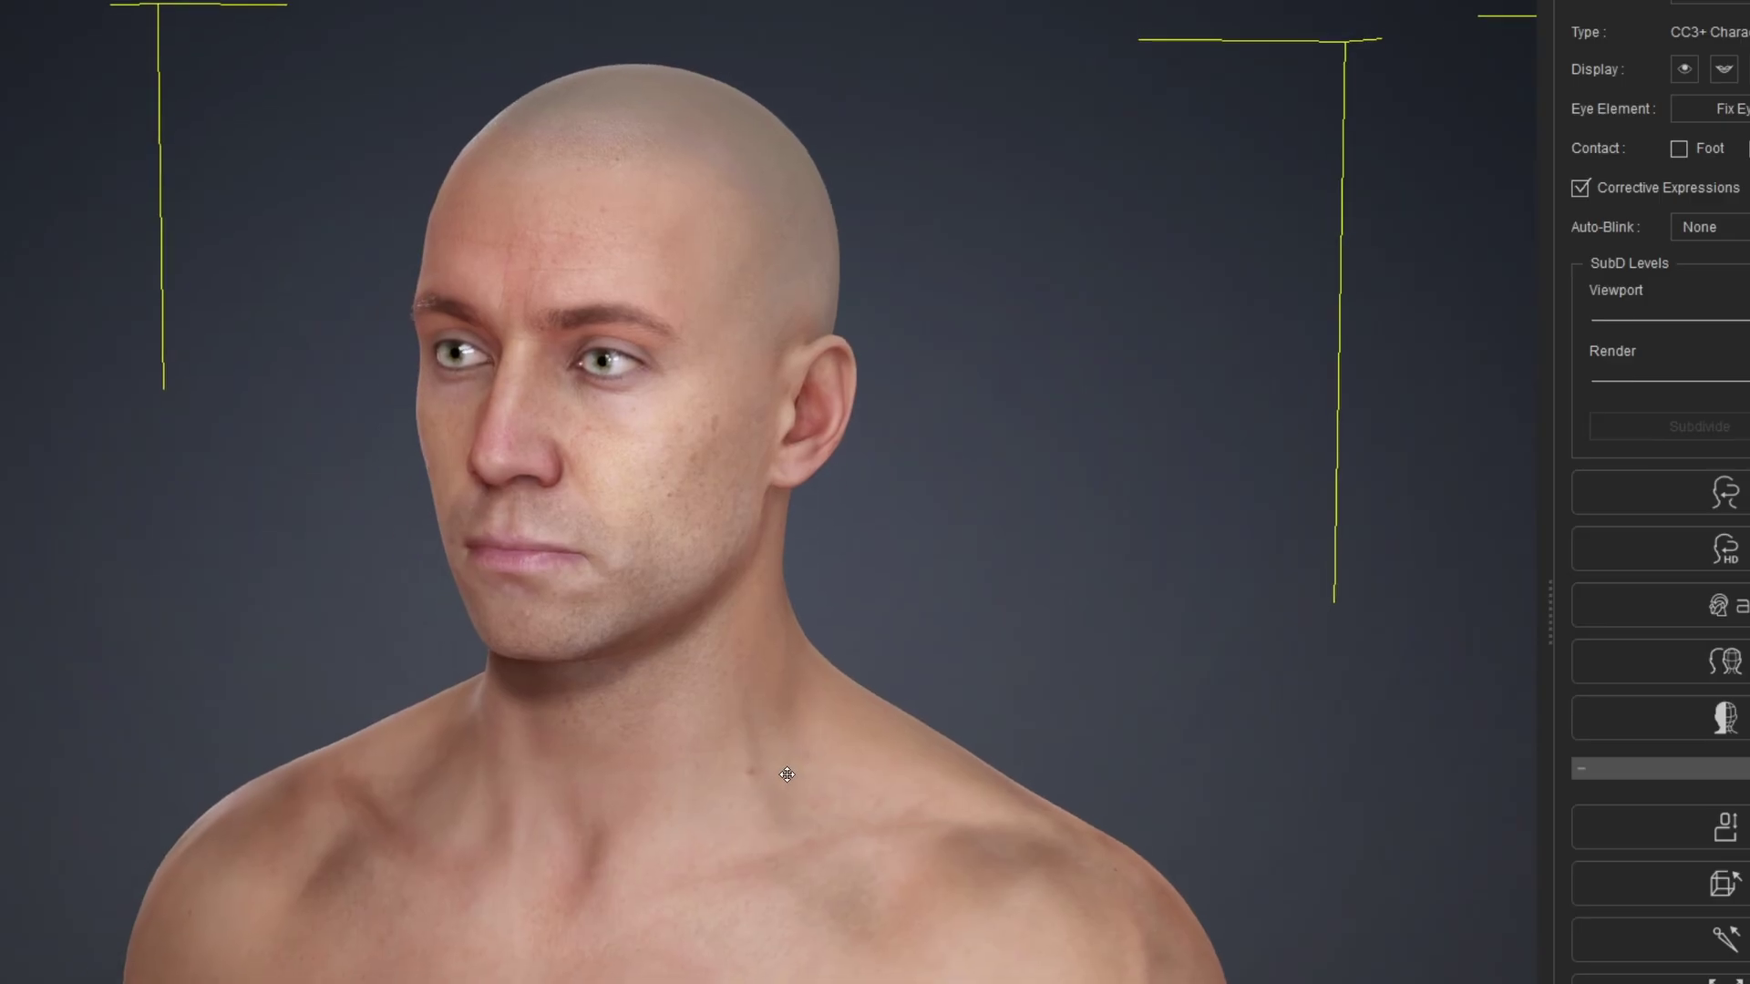
pyautogui.moveTo(786, 774); pyautogui.dragTo(784, 745, button='middle')
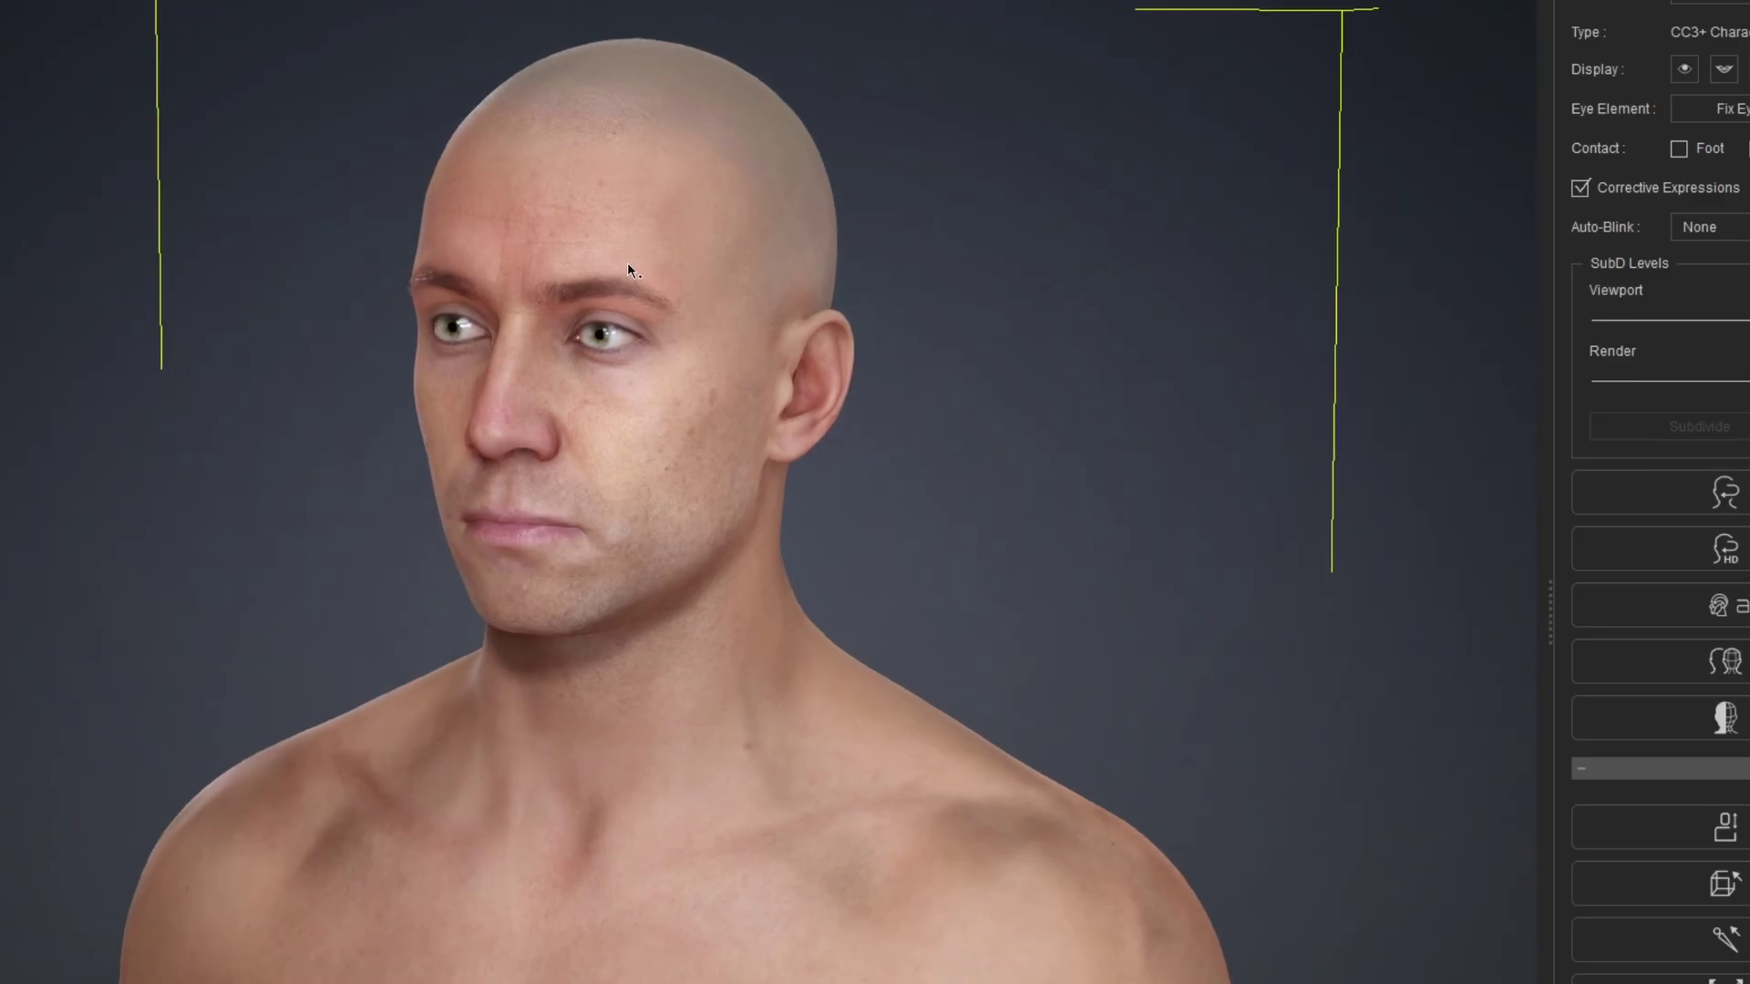
pyautogui.moveTo(592, 597); pyautogui.dragTo(649, 597, button='right')
pyautogui.scroll(-5, 713, 945)
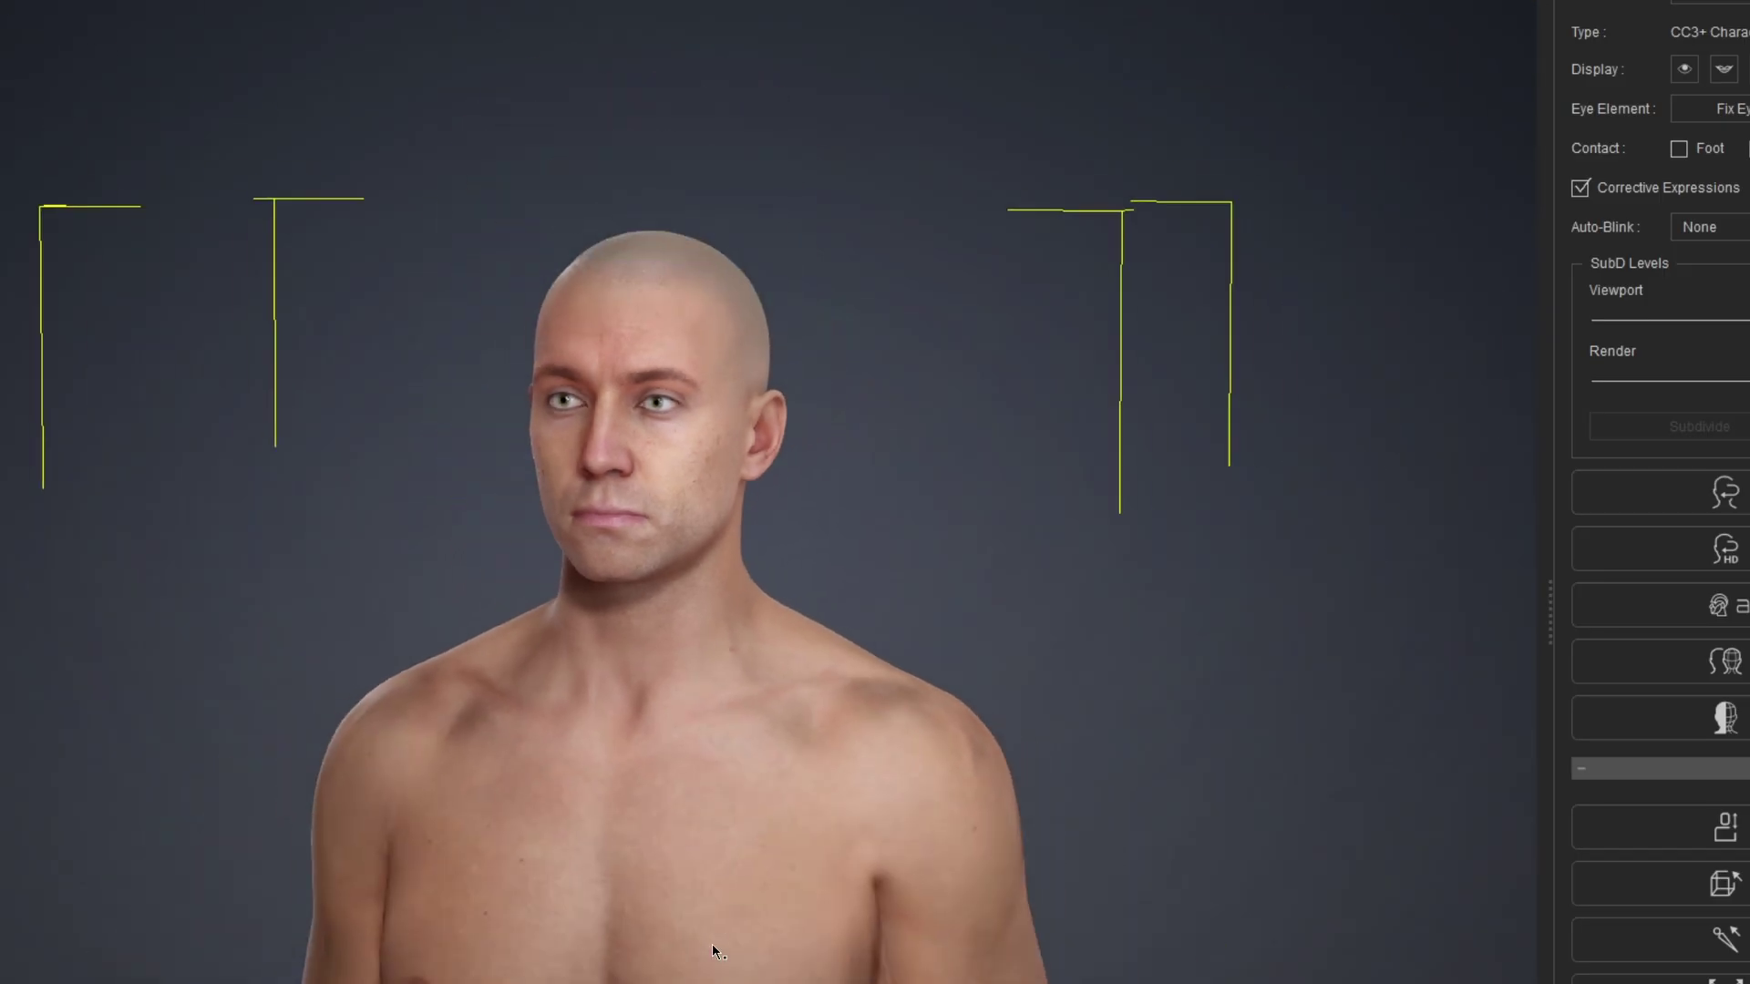
pyautogui.moveTo(609, 930); pyautogui.dragTo(557, 583, button='middle')
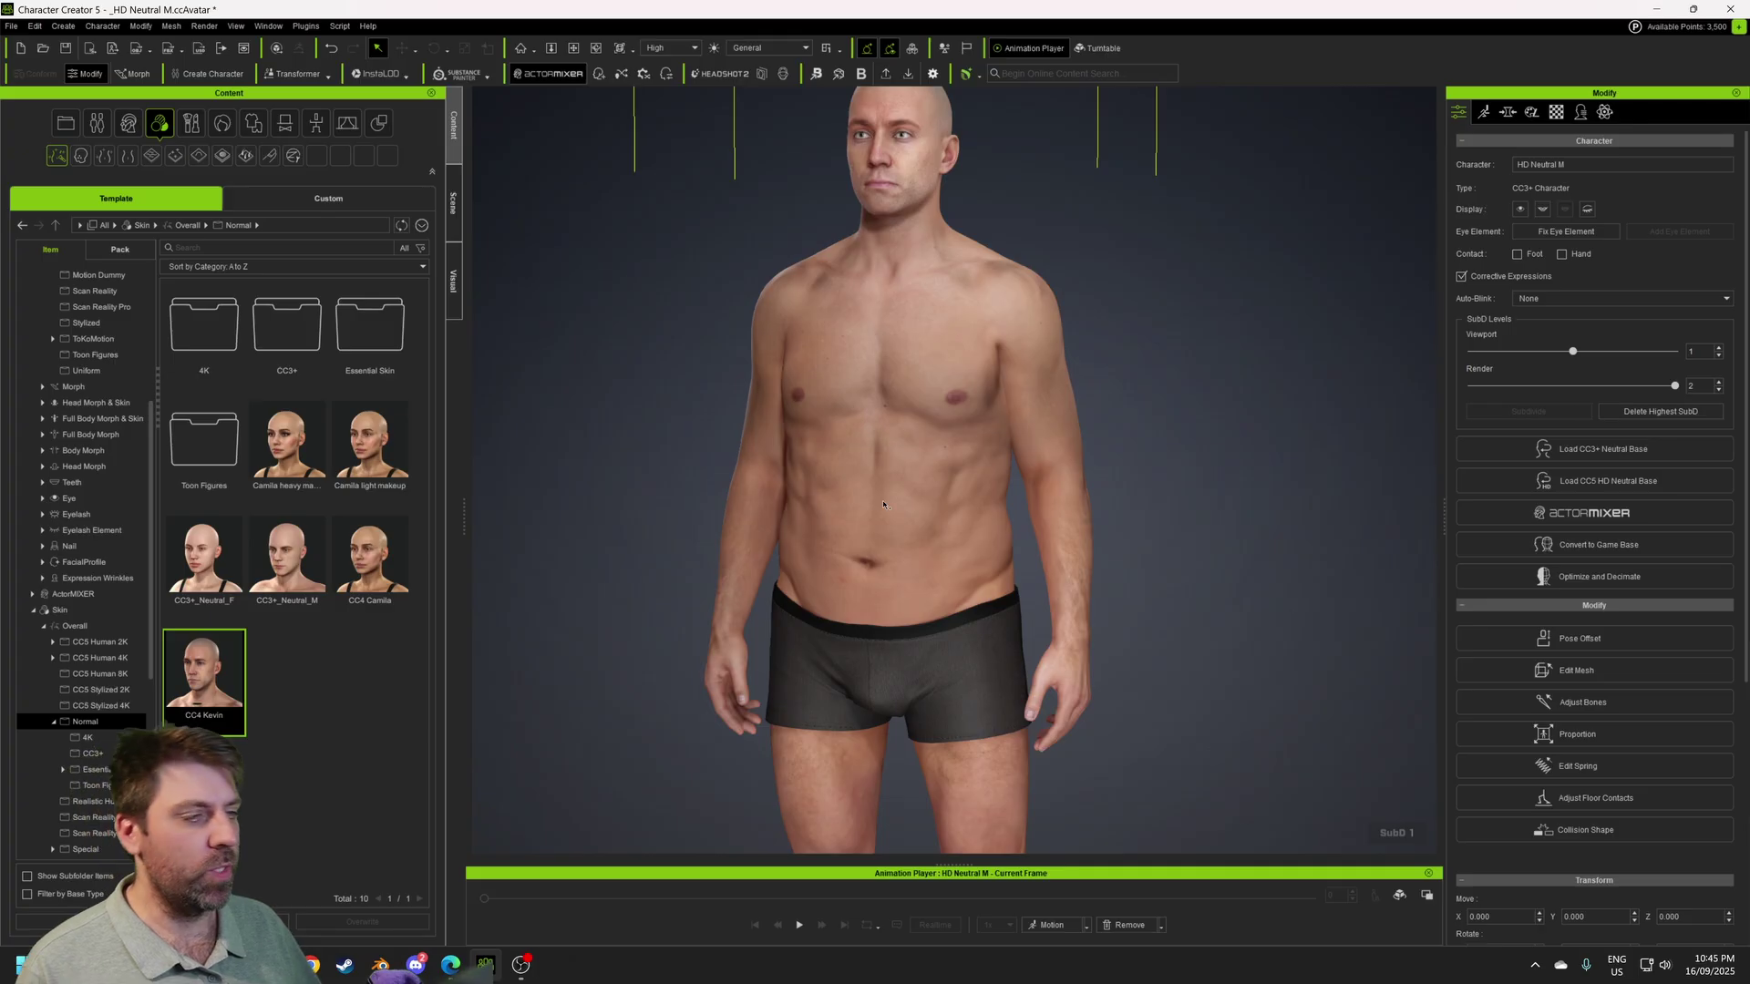
pyautogui.moveTo(559, 588); pyautogui.dragTo(446, 492, button='right')
pyautogui.moveTo(447, 492); pyautogui.dragTo(433, 693, button='middle')
pyautogui.moveTo(433, 693); pyautogui.dragTo(332, 644, button='right')
pyautogui.moveTo(755, 535); pyautogui.dragTo(803, 516, button='right')
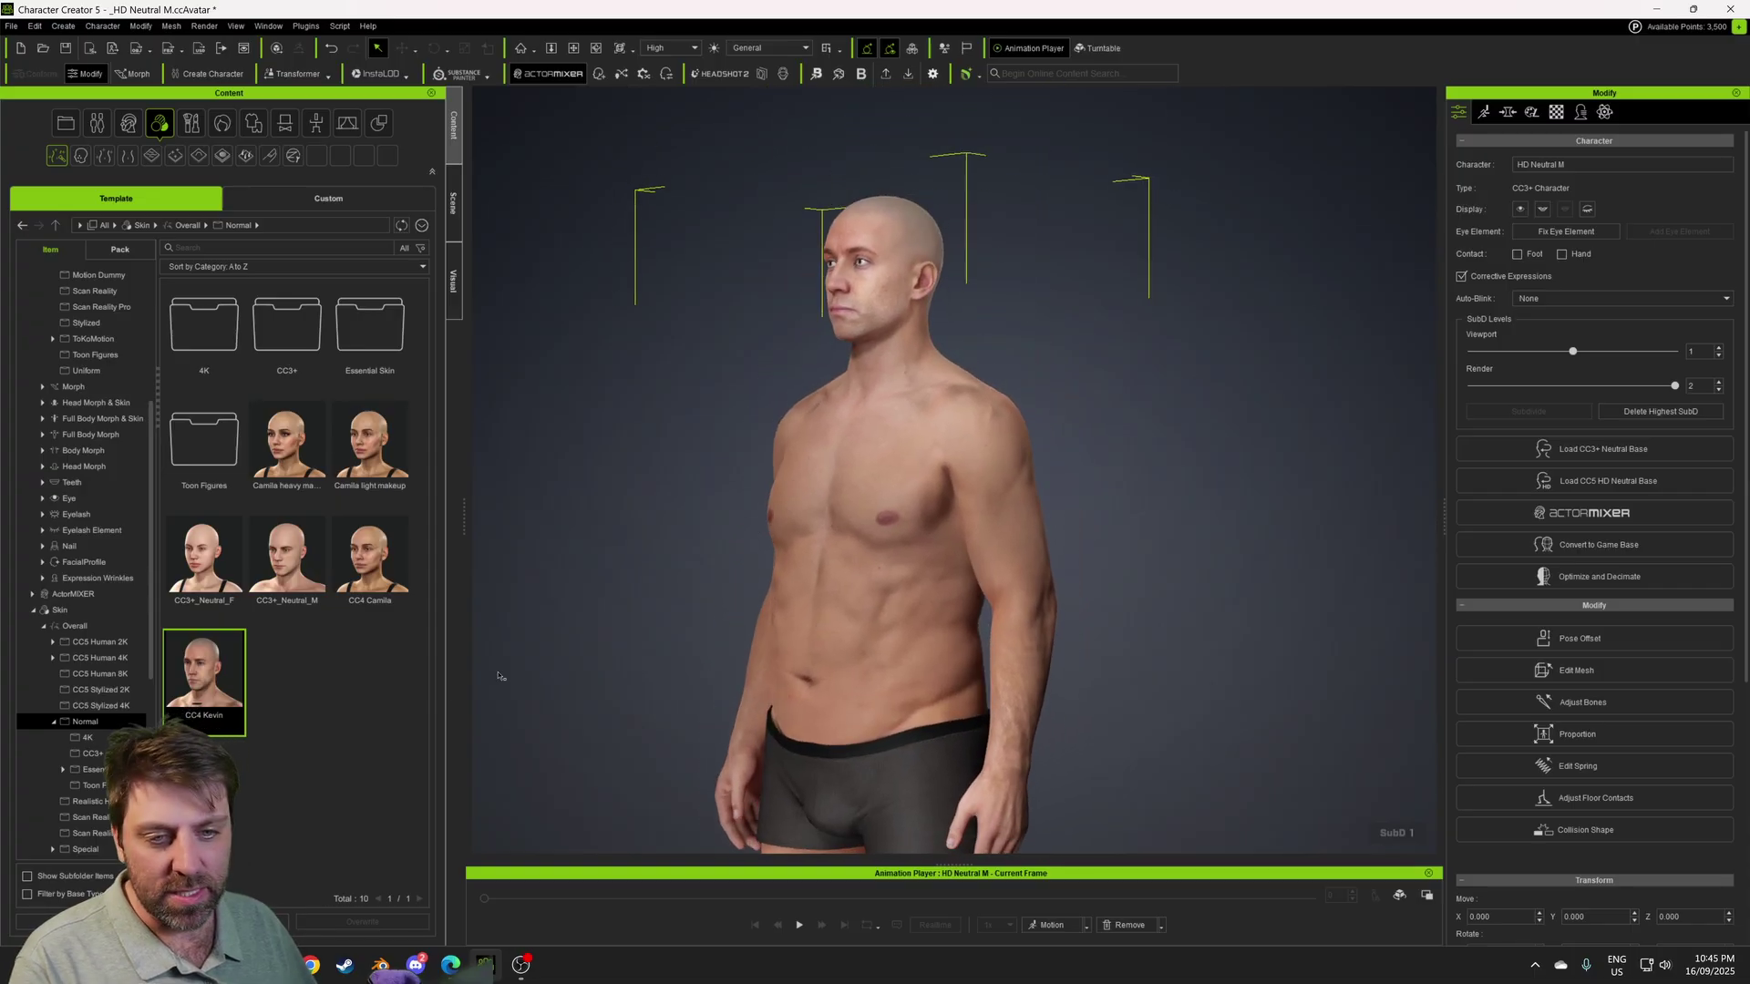
# - Apply an eye preset from the HD Eyes collection to the character
pyautogui.click(69, 499)
pyautogui.scroll(-1, 301, 674)
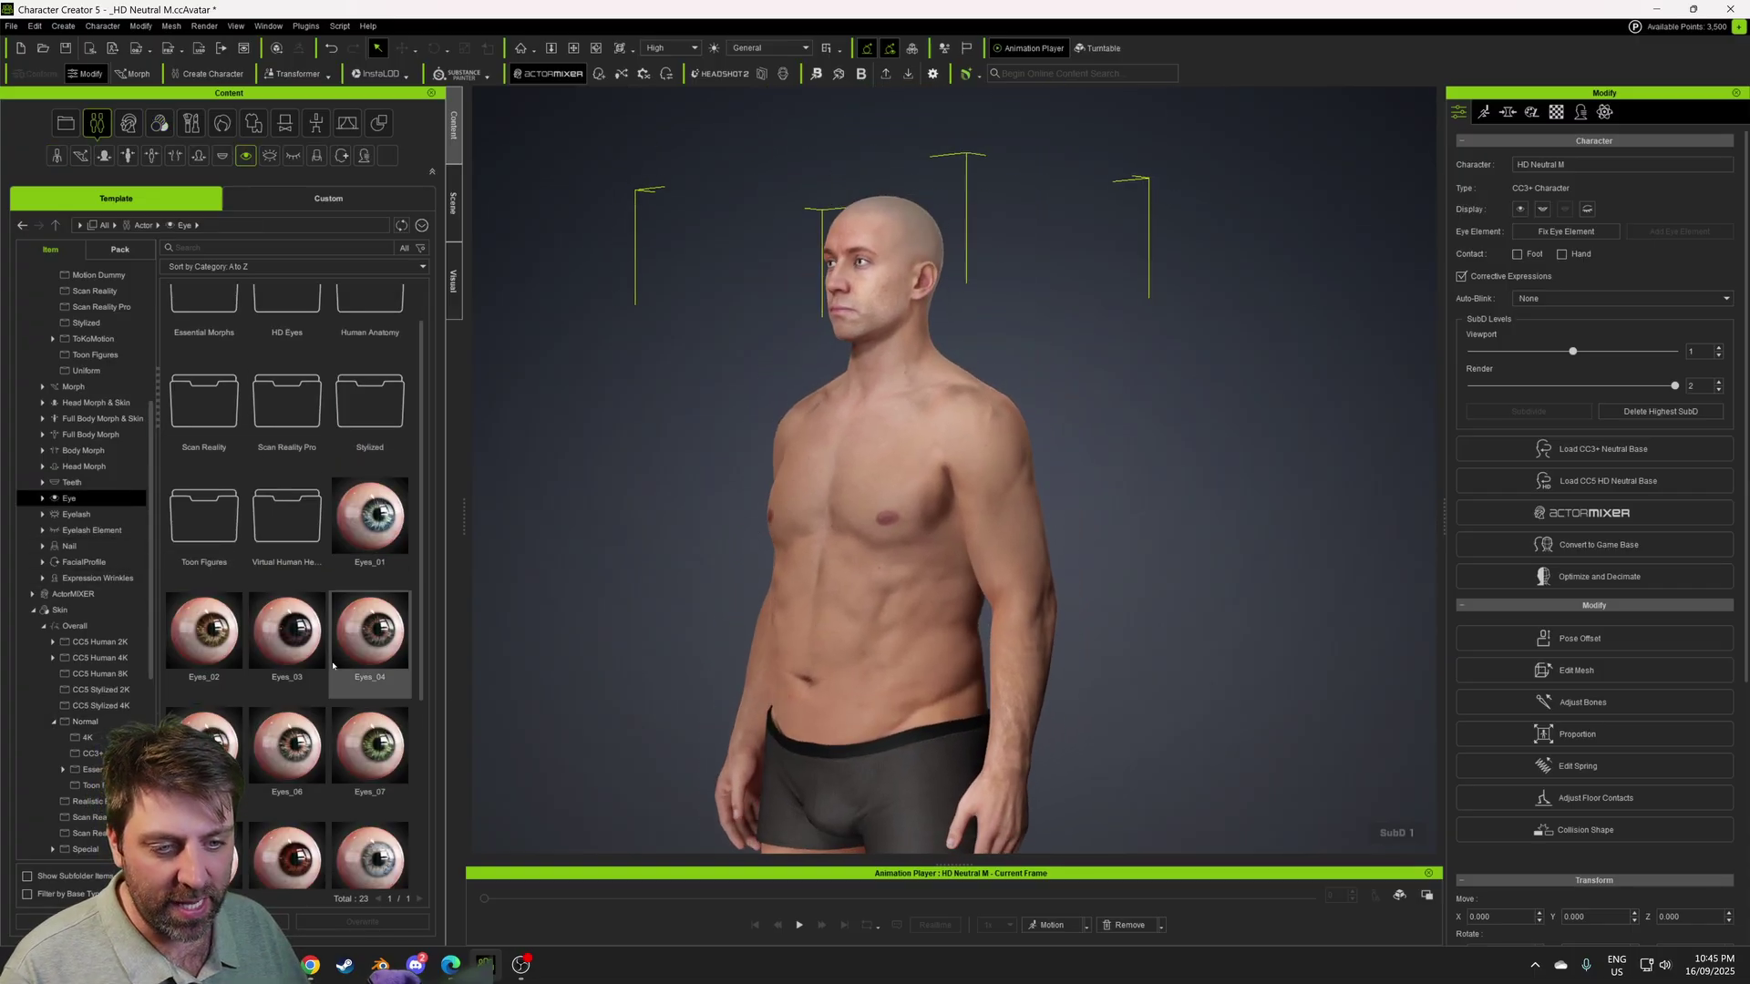
pyautogui.scroll(1, 305, 697)
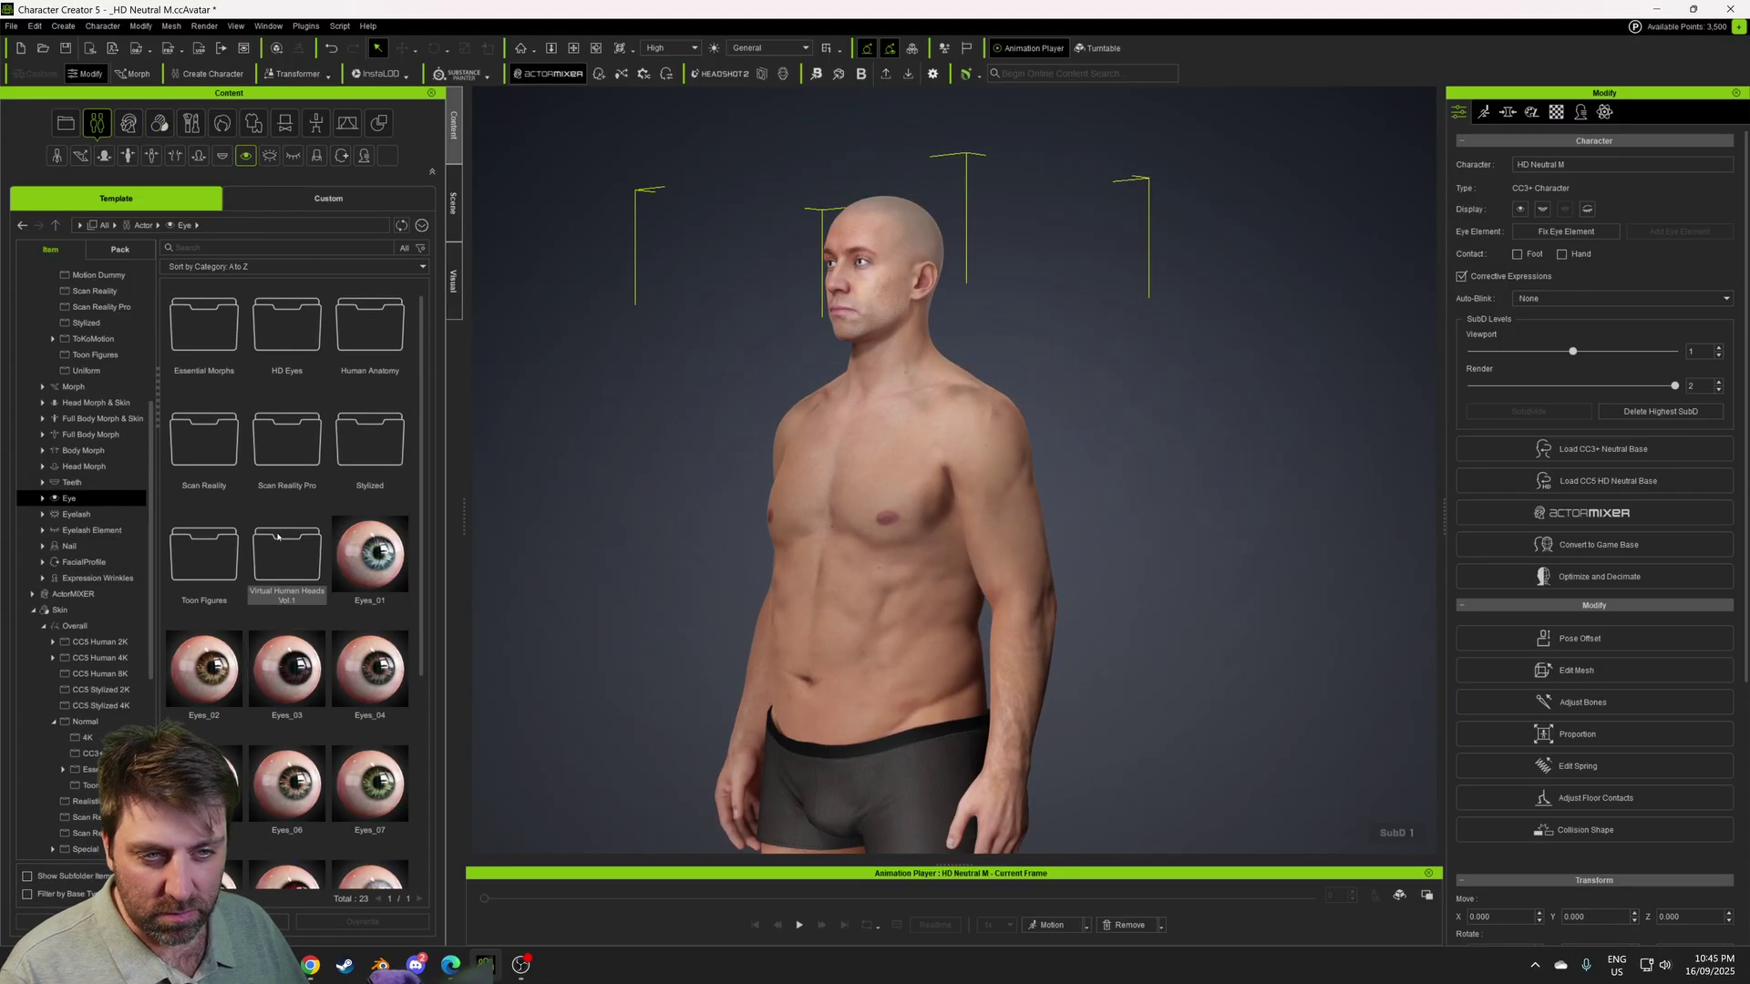
pyautogui.doubleClick(284, 326)
pyautogui.scroll(-5, 366, 686)
pyautogui.moveTo(296, 583); pyautogui.dragTo(890, 292)
pyautogui.click(875, 519)
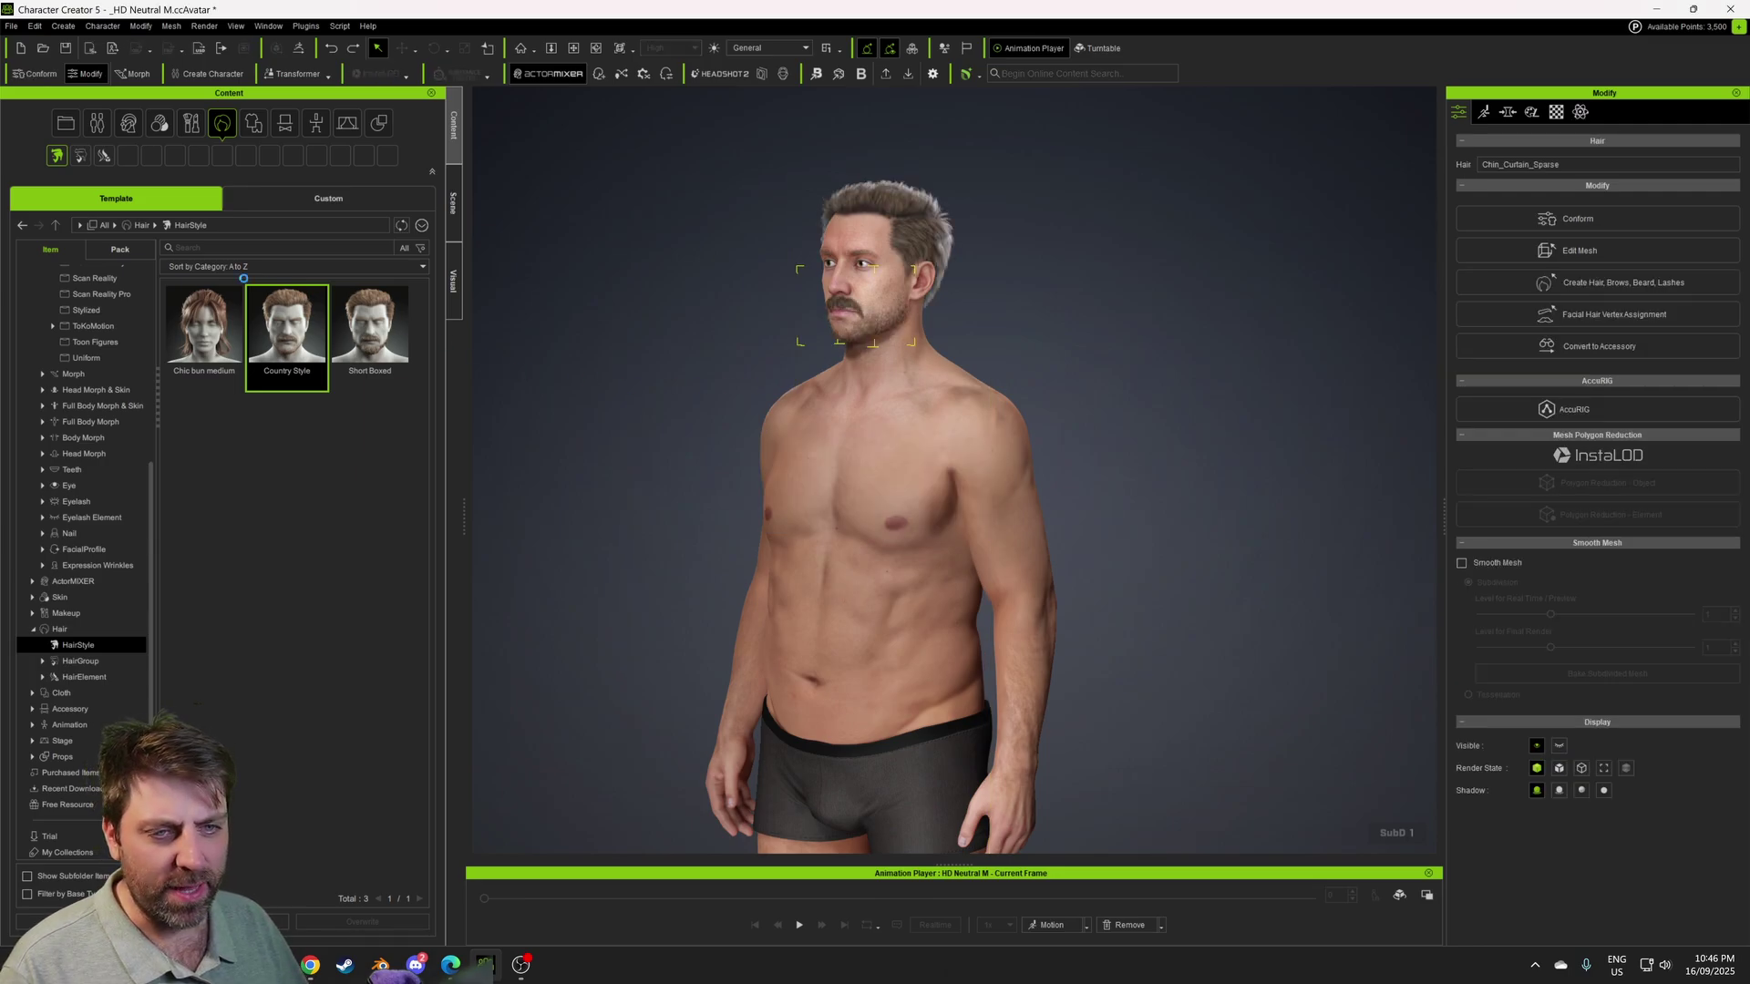
# - Undo the Country Style hairstyle and look through the HairElement folders for separate hair and beard pieces
pyautogui.hotkey('ctrl', 'z')
pyautogui.click(84, 677)
pyautogui.doubleClick(286, 326)
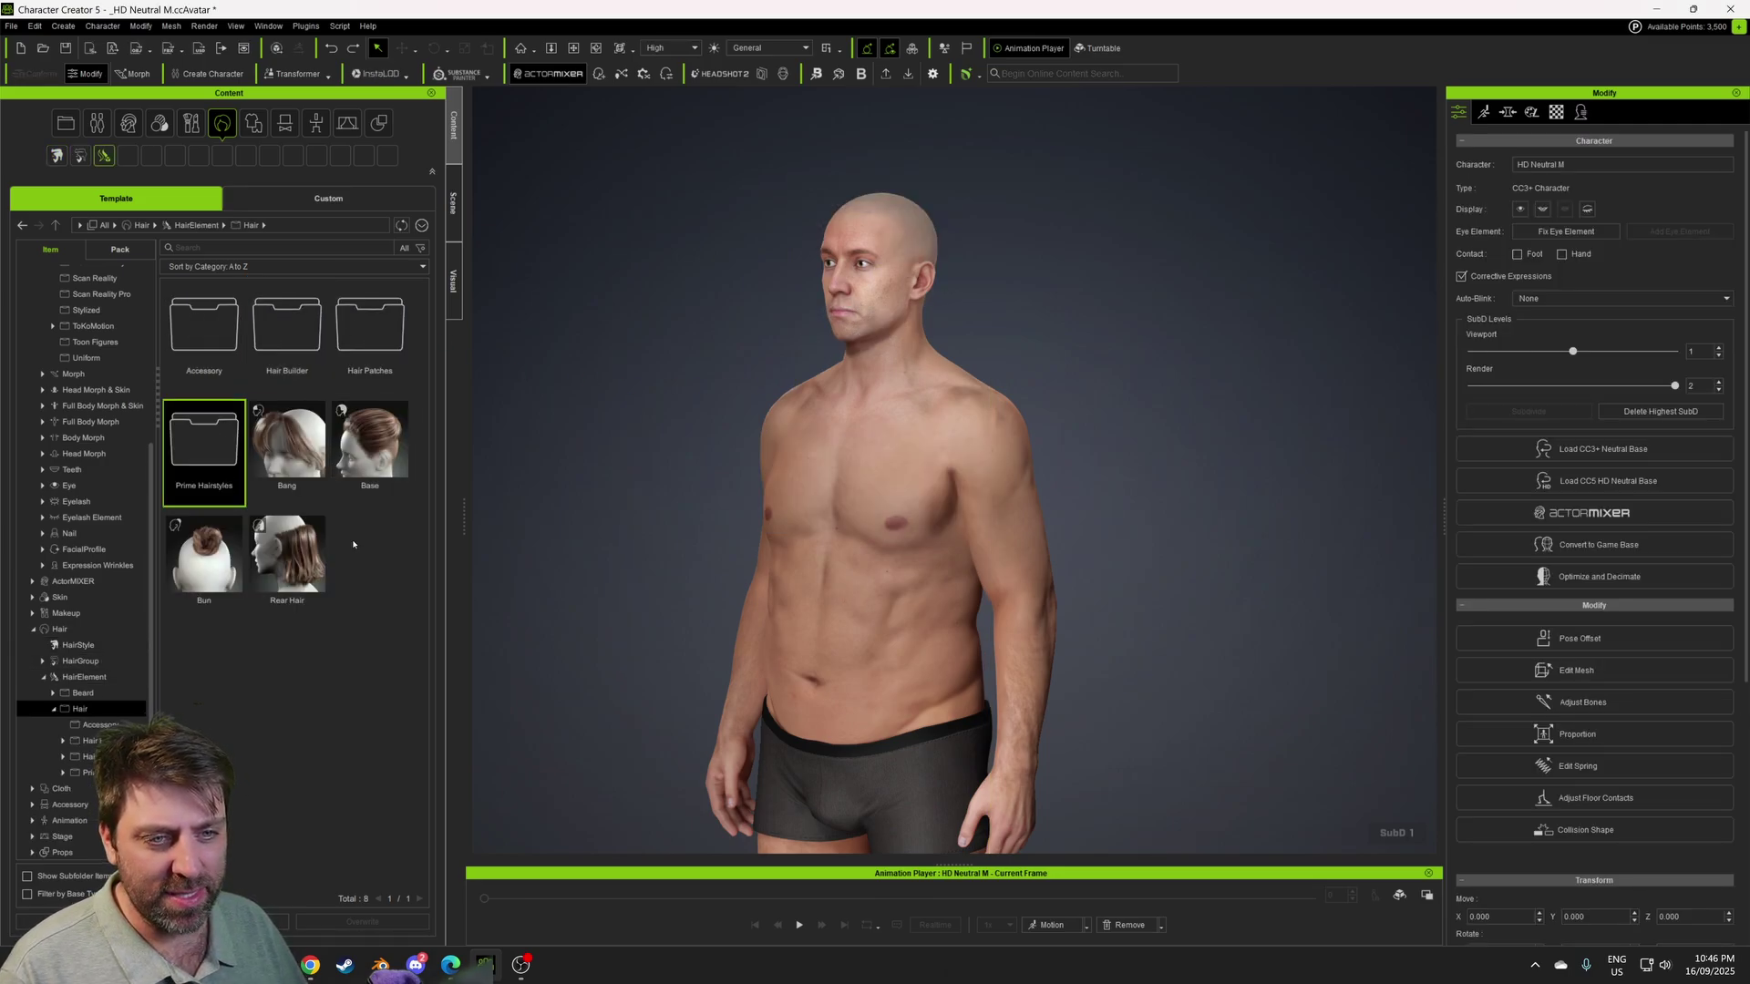
pyautogui.doubleClick(224, 440)
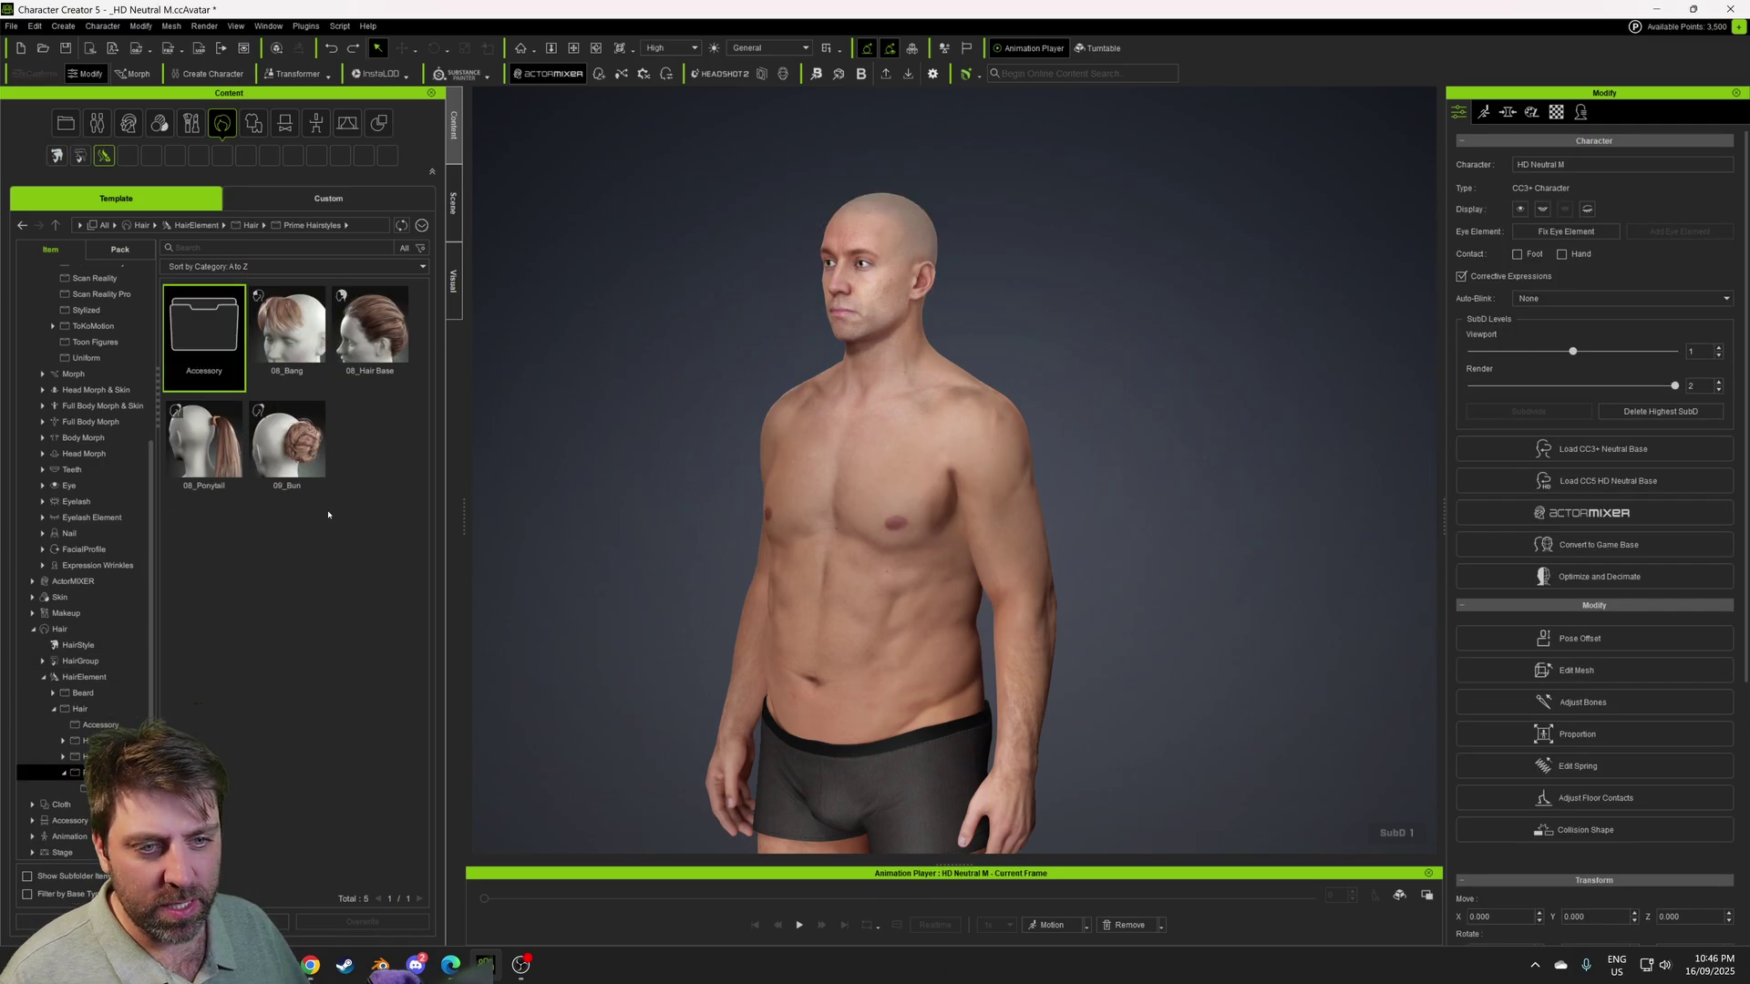
pyautogui.doubleClick(203, 344)
pyautogui.click(101, 739)
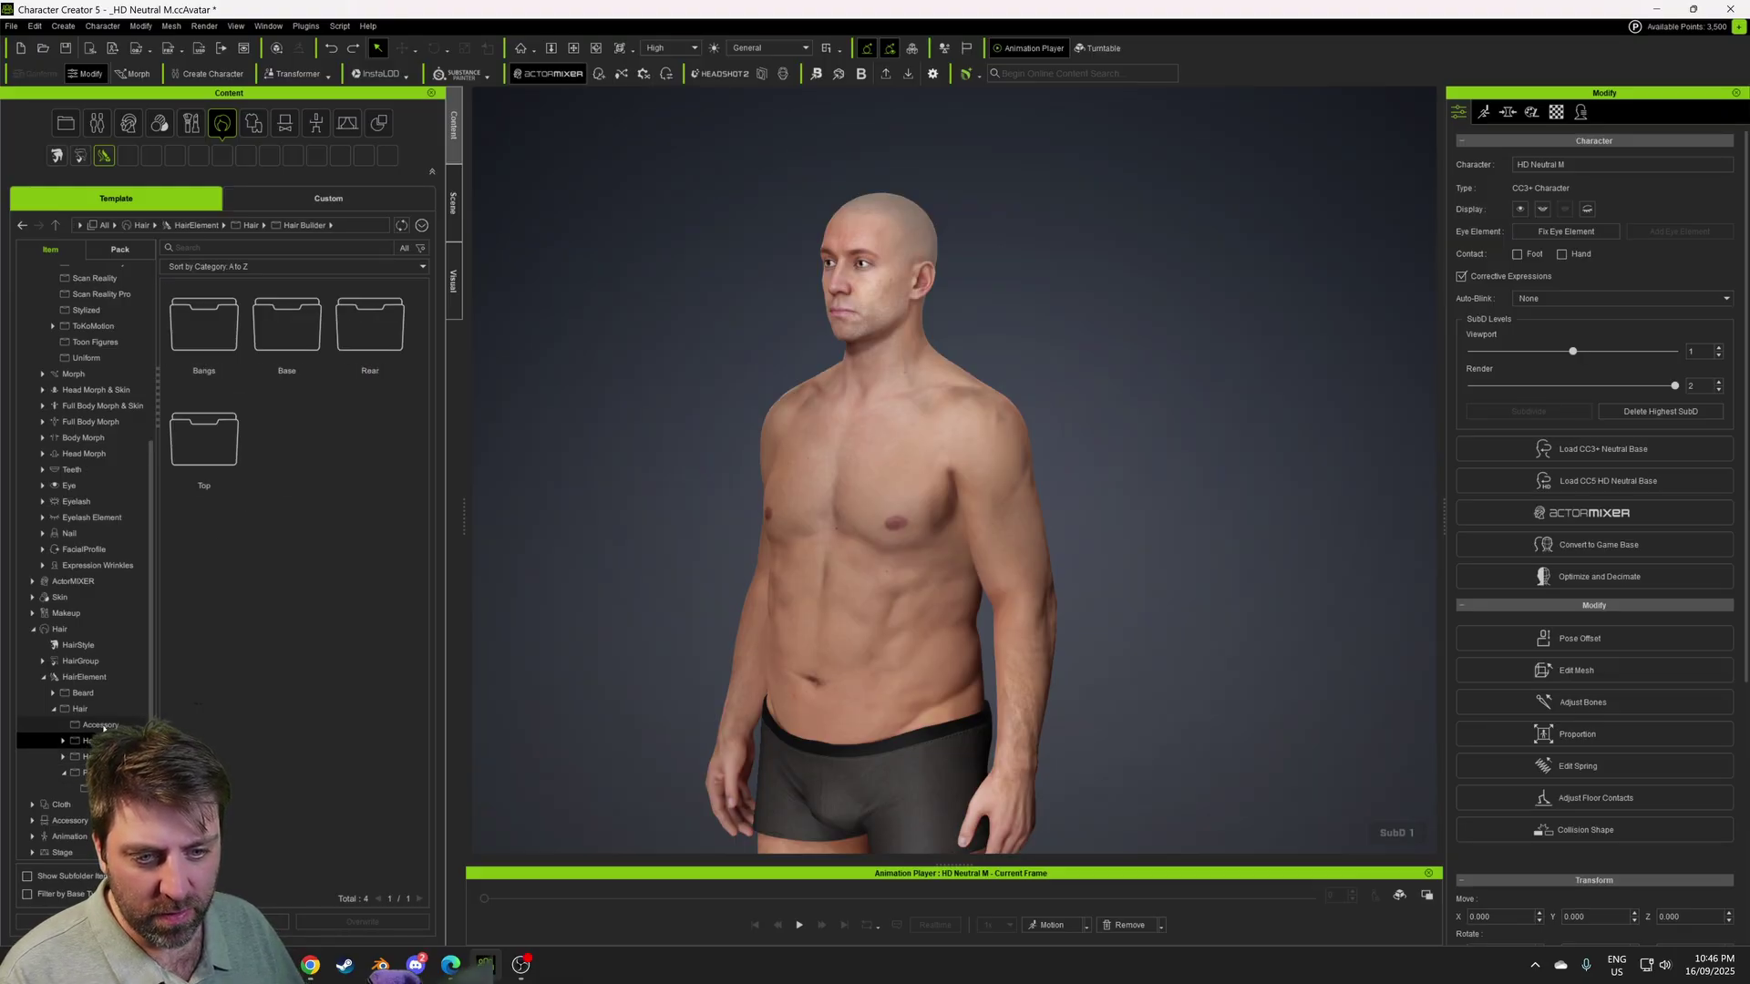
pyautogui.click(82, 697)
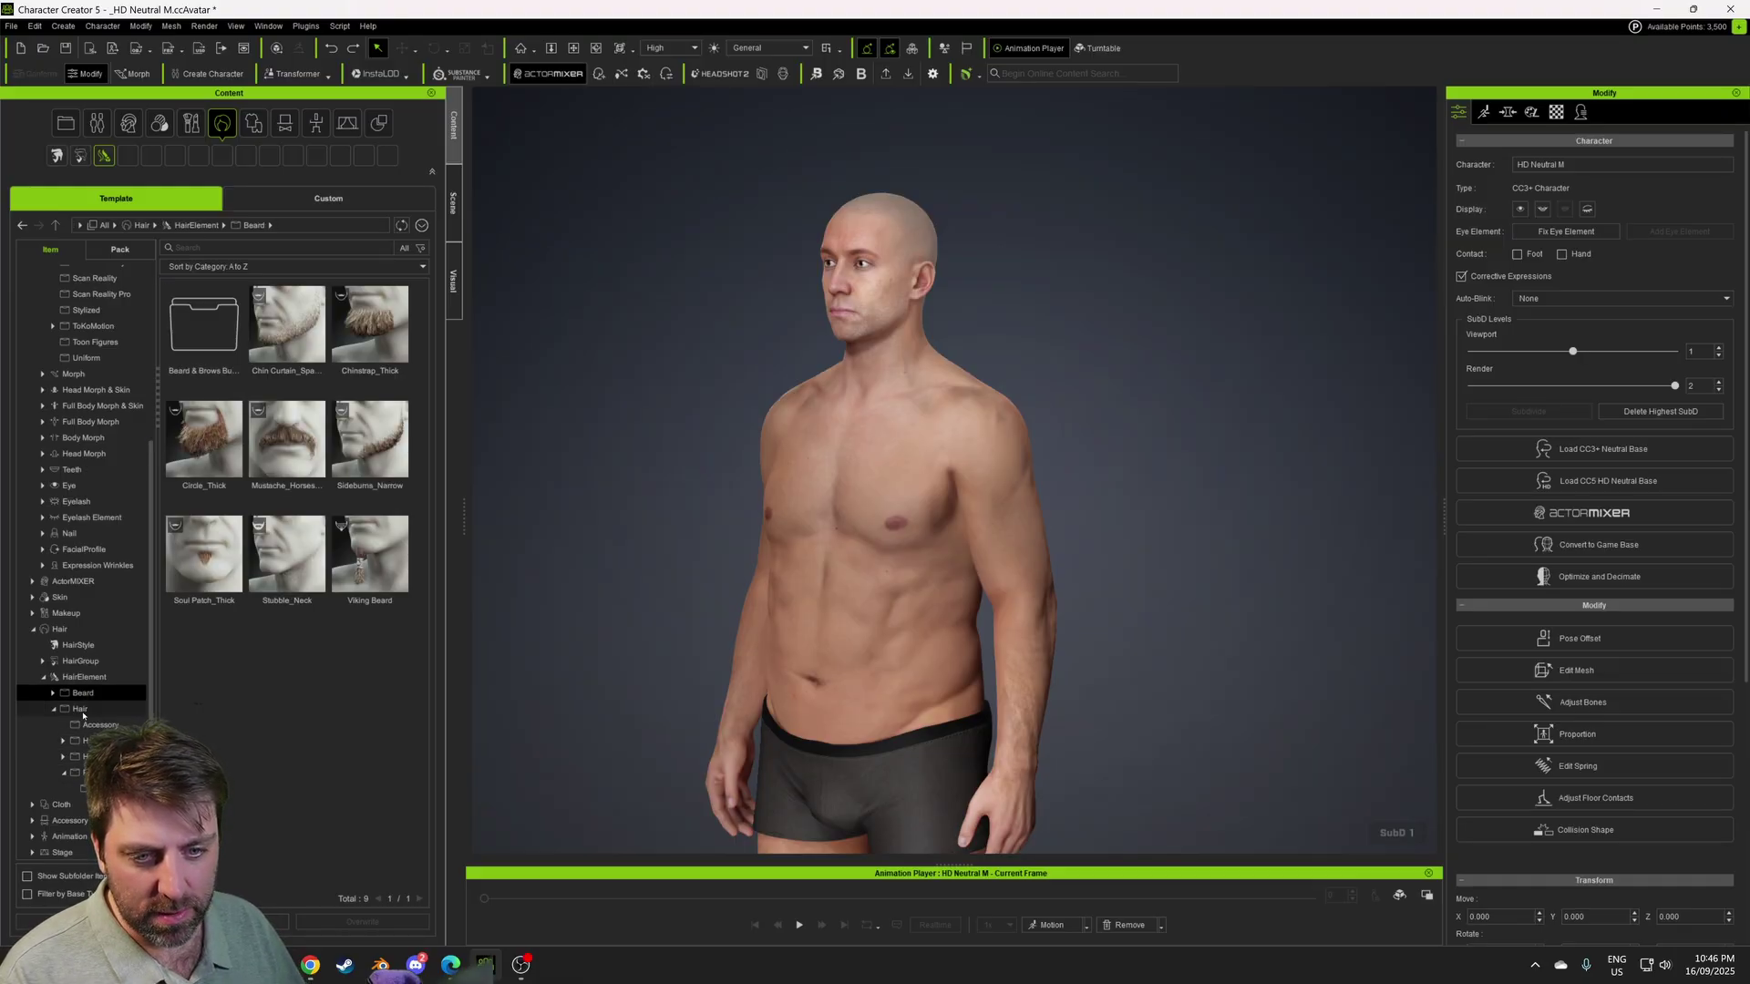
# - Browse the HairGroup hair collections, including Stylized and Prime Hairstyles, and open the Universal Hairstyles collection
pyautogui.click(80, 711)
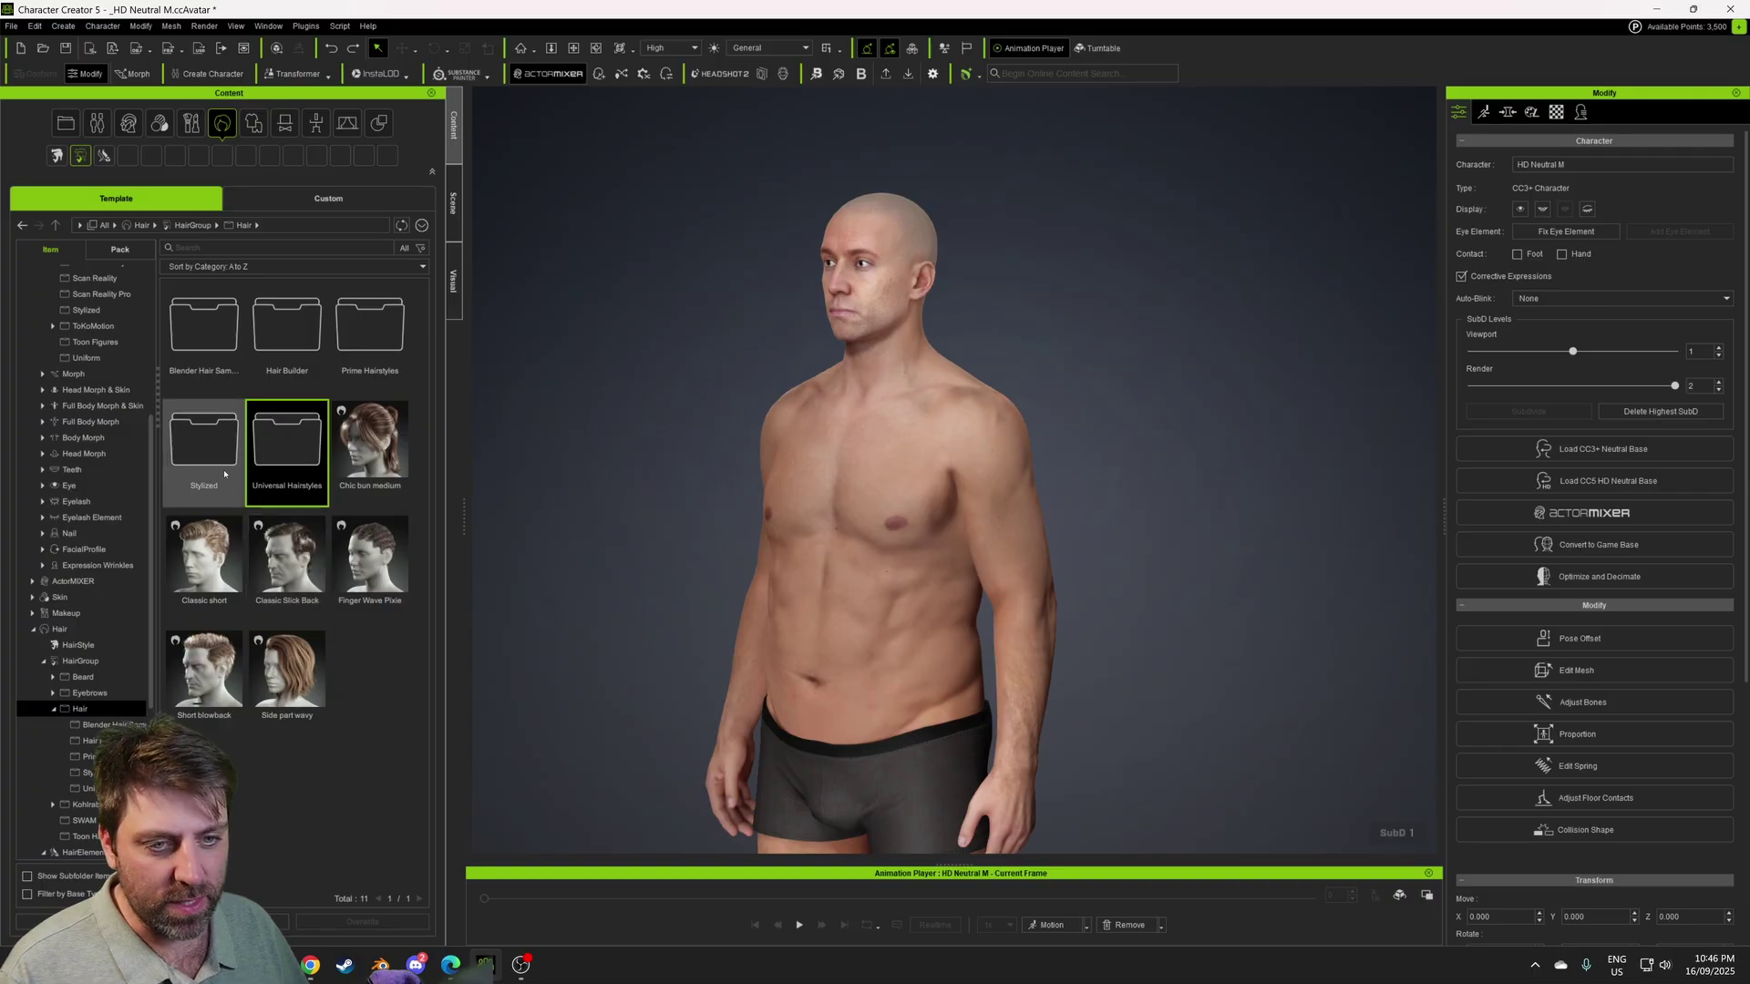
pyautogui.doubleClick(203, 439)
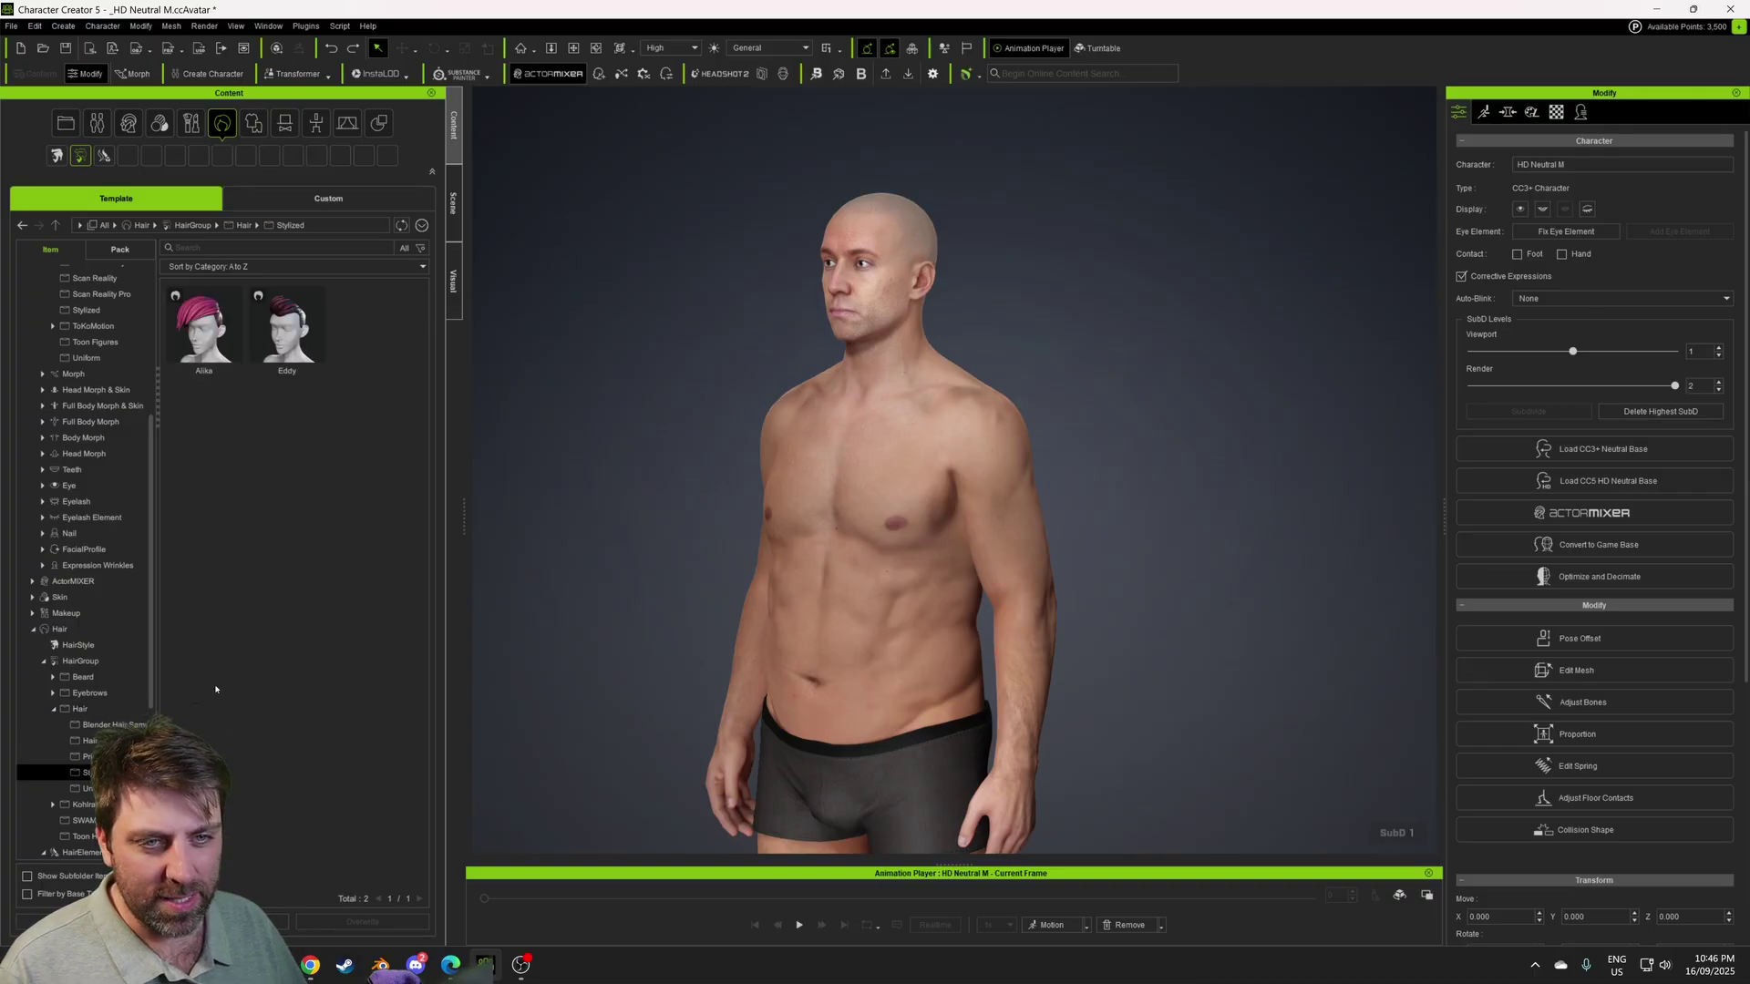
pyautogui.click(107, 757)
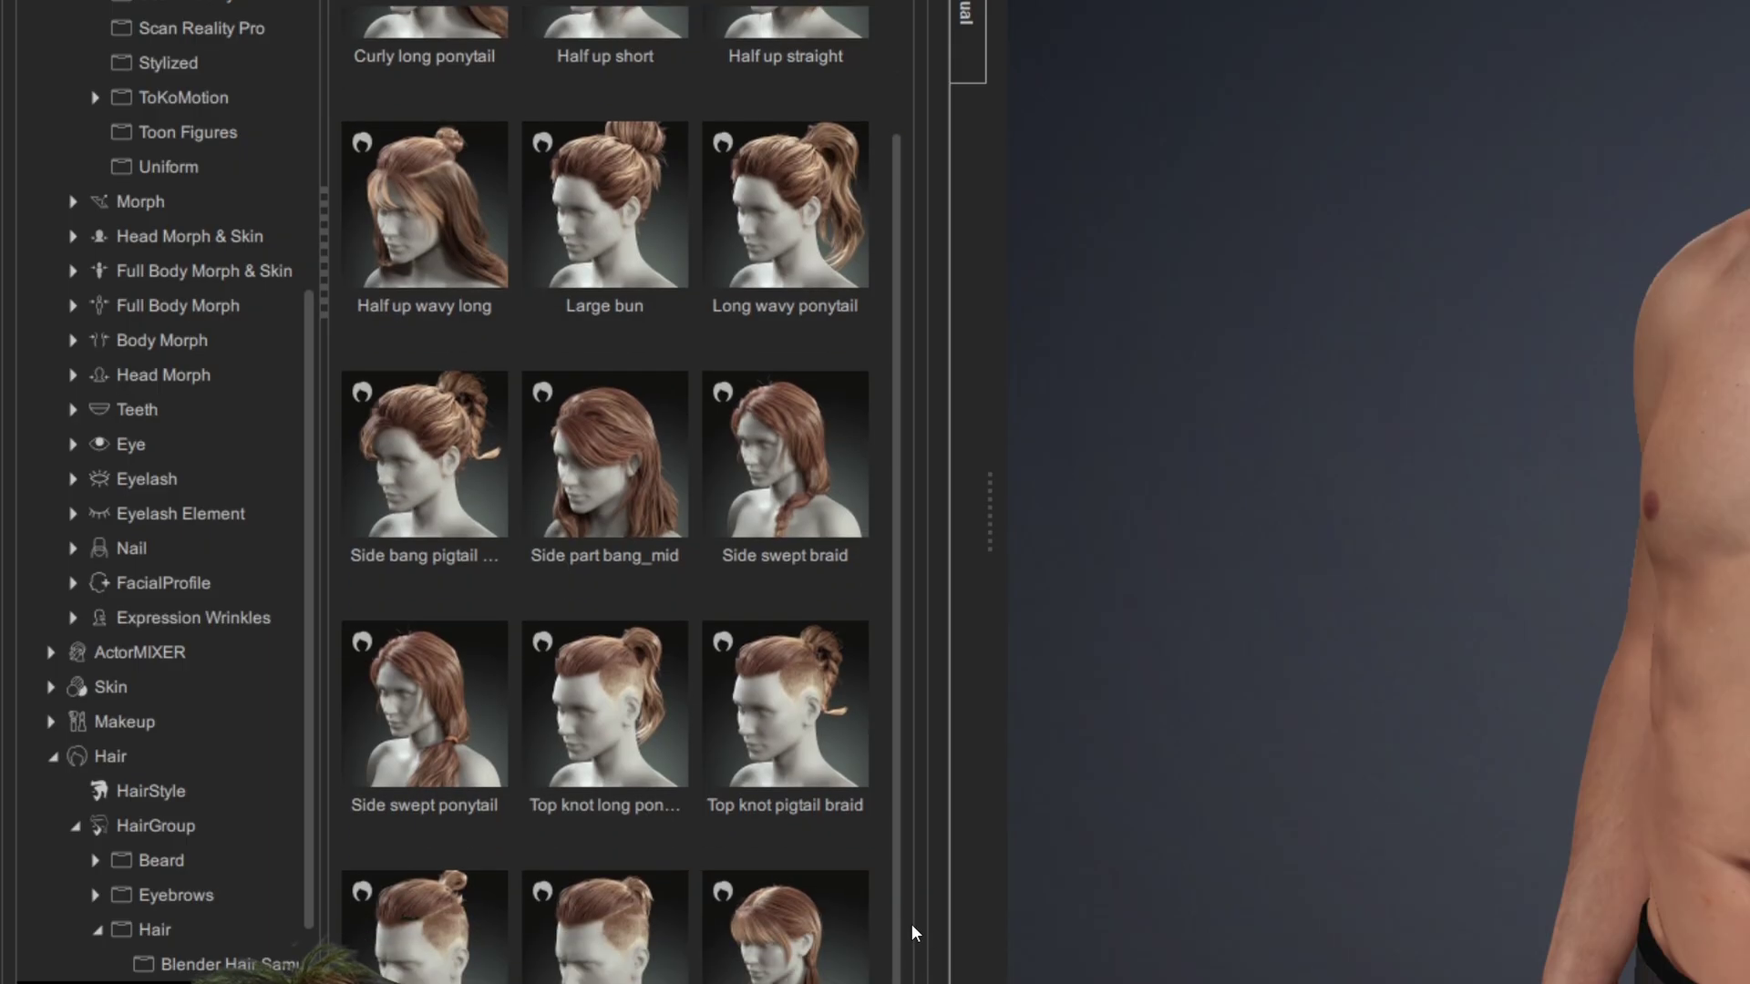
pyautogui.scroll(-2, 427, 711)
pyautogui.scroll(-1, 621, 494)
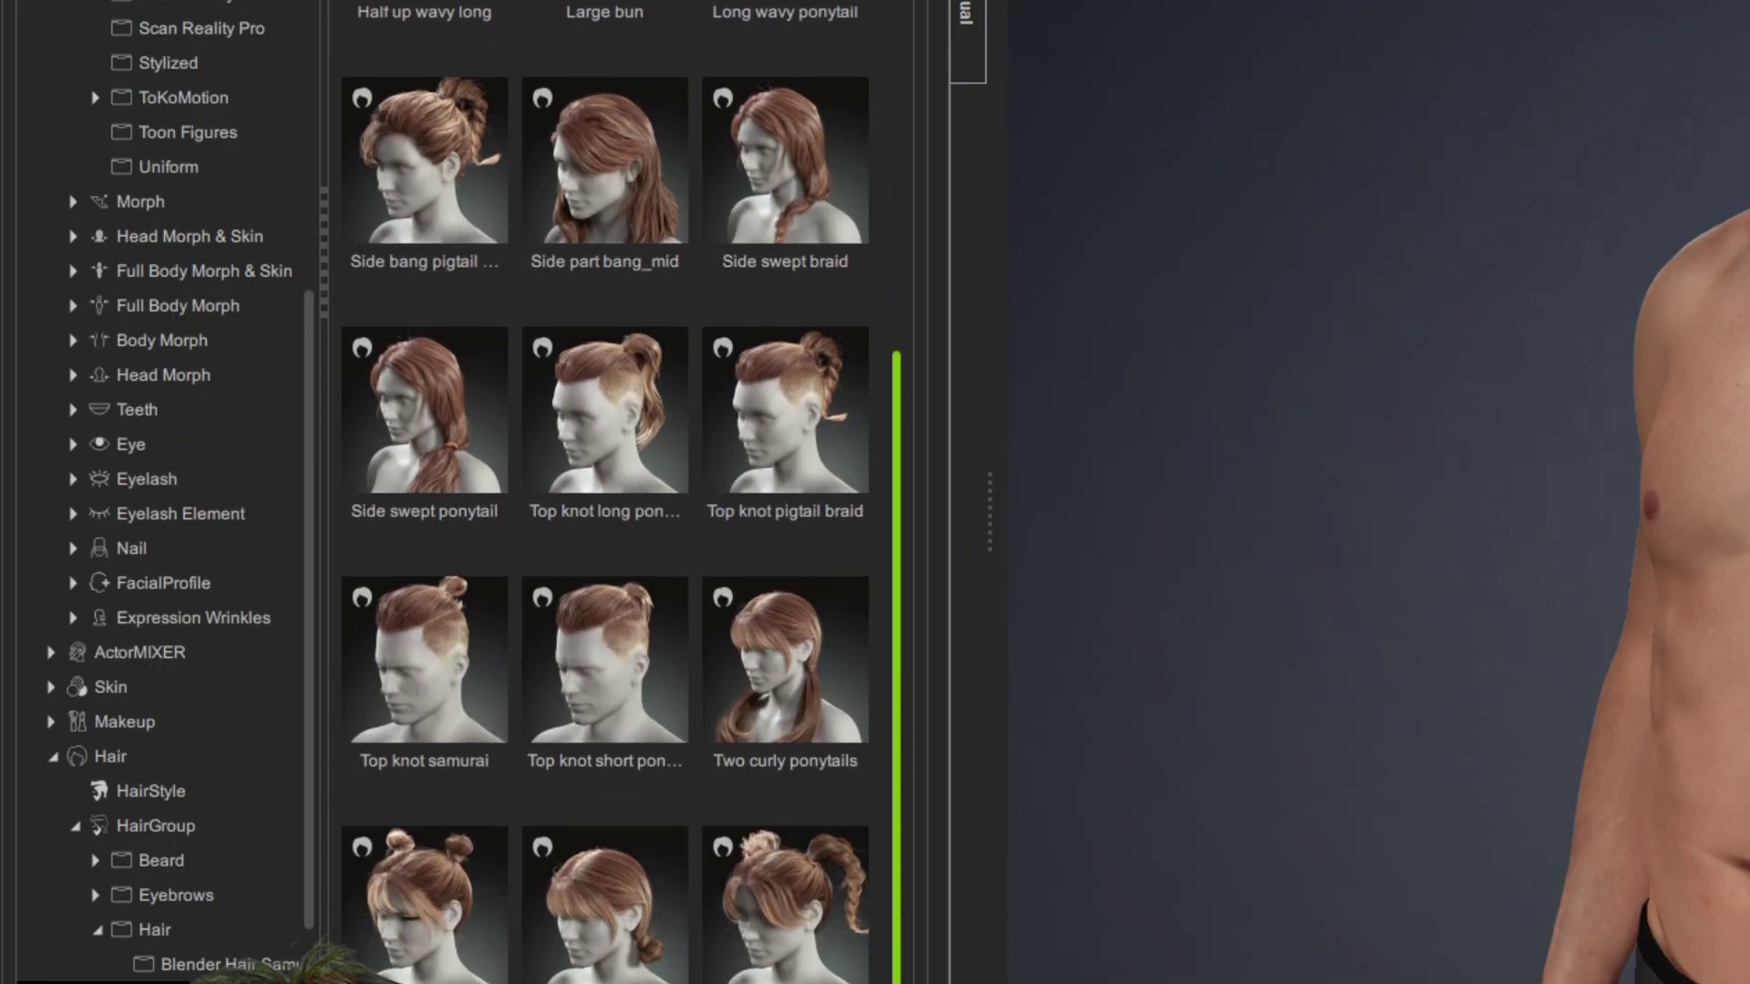
pyautogui.scroll(5, 605, 492)
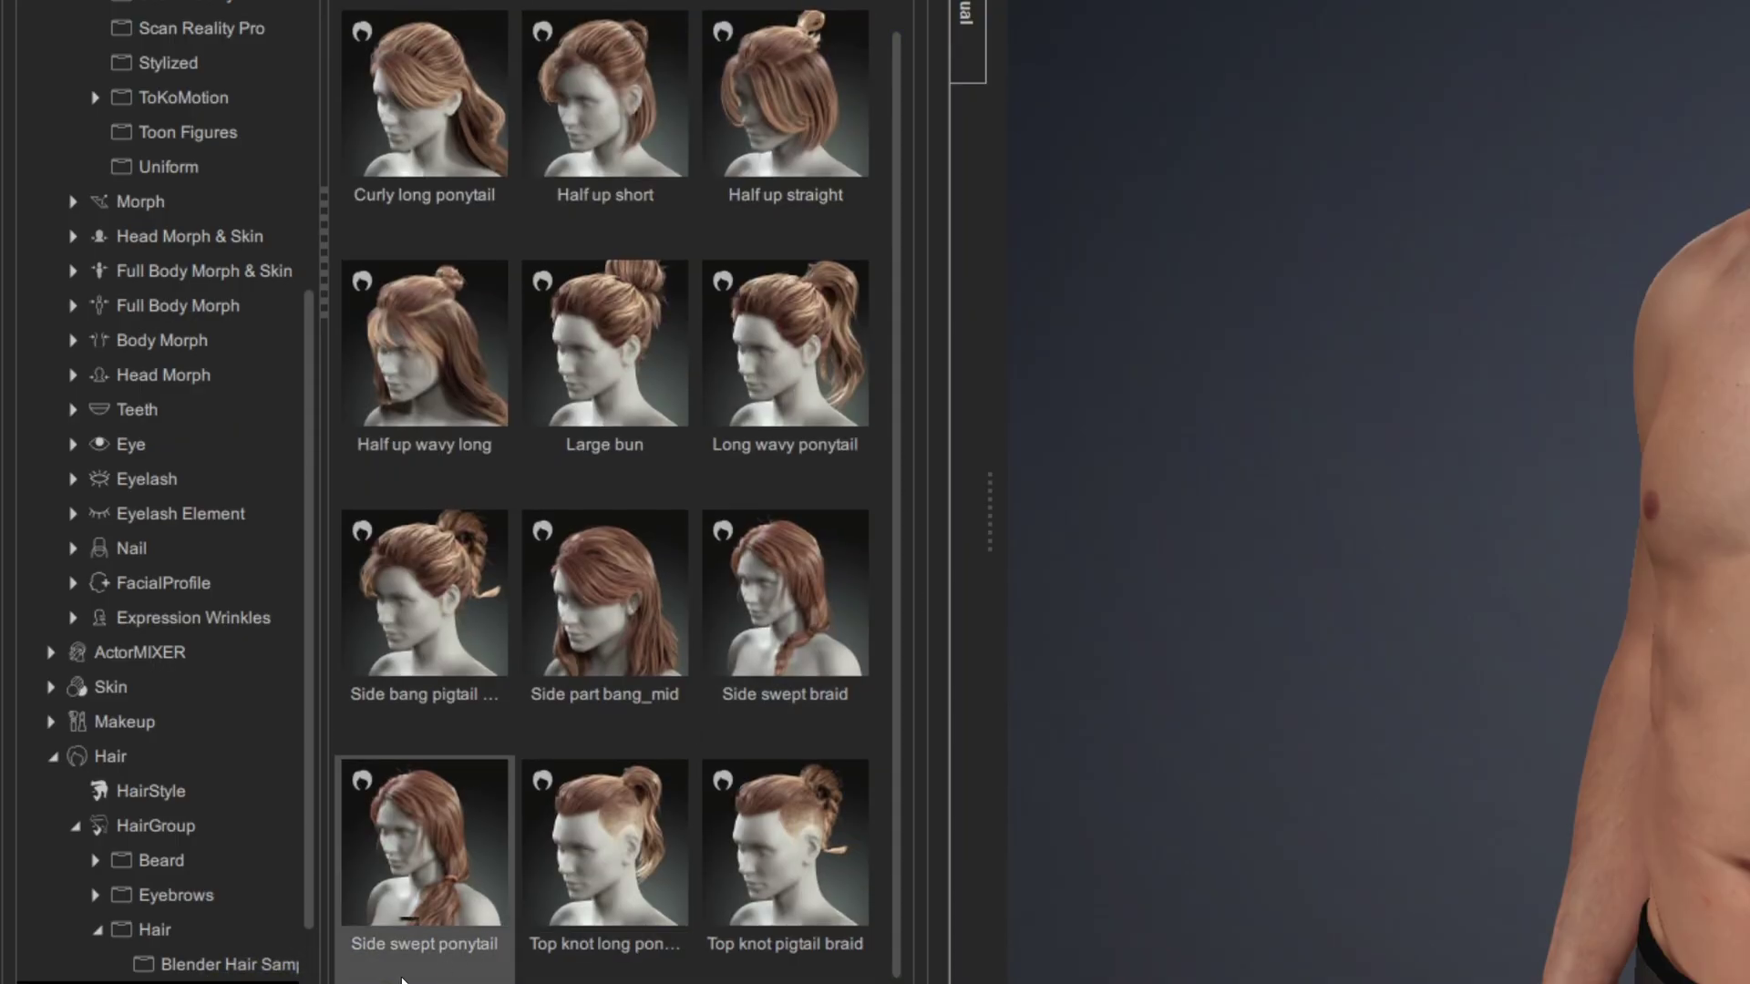
pyautogui.click(253, 967)
pyautogui.click(123, 772)
pyautogui.click(123, 788)
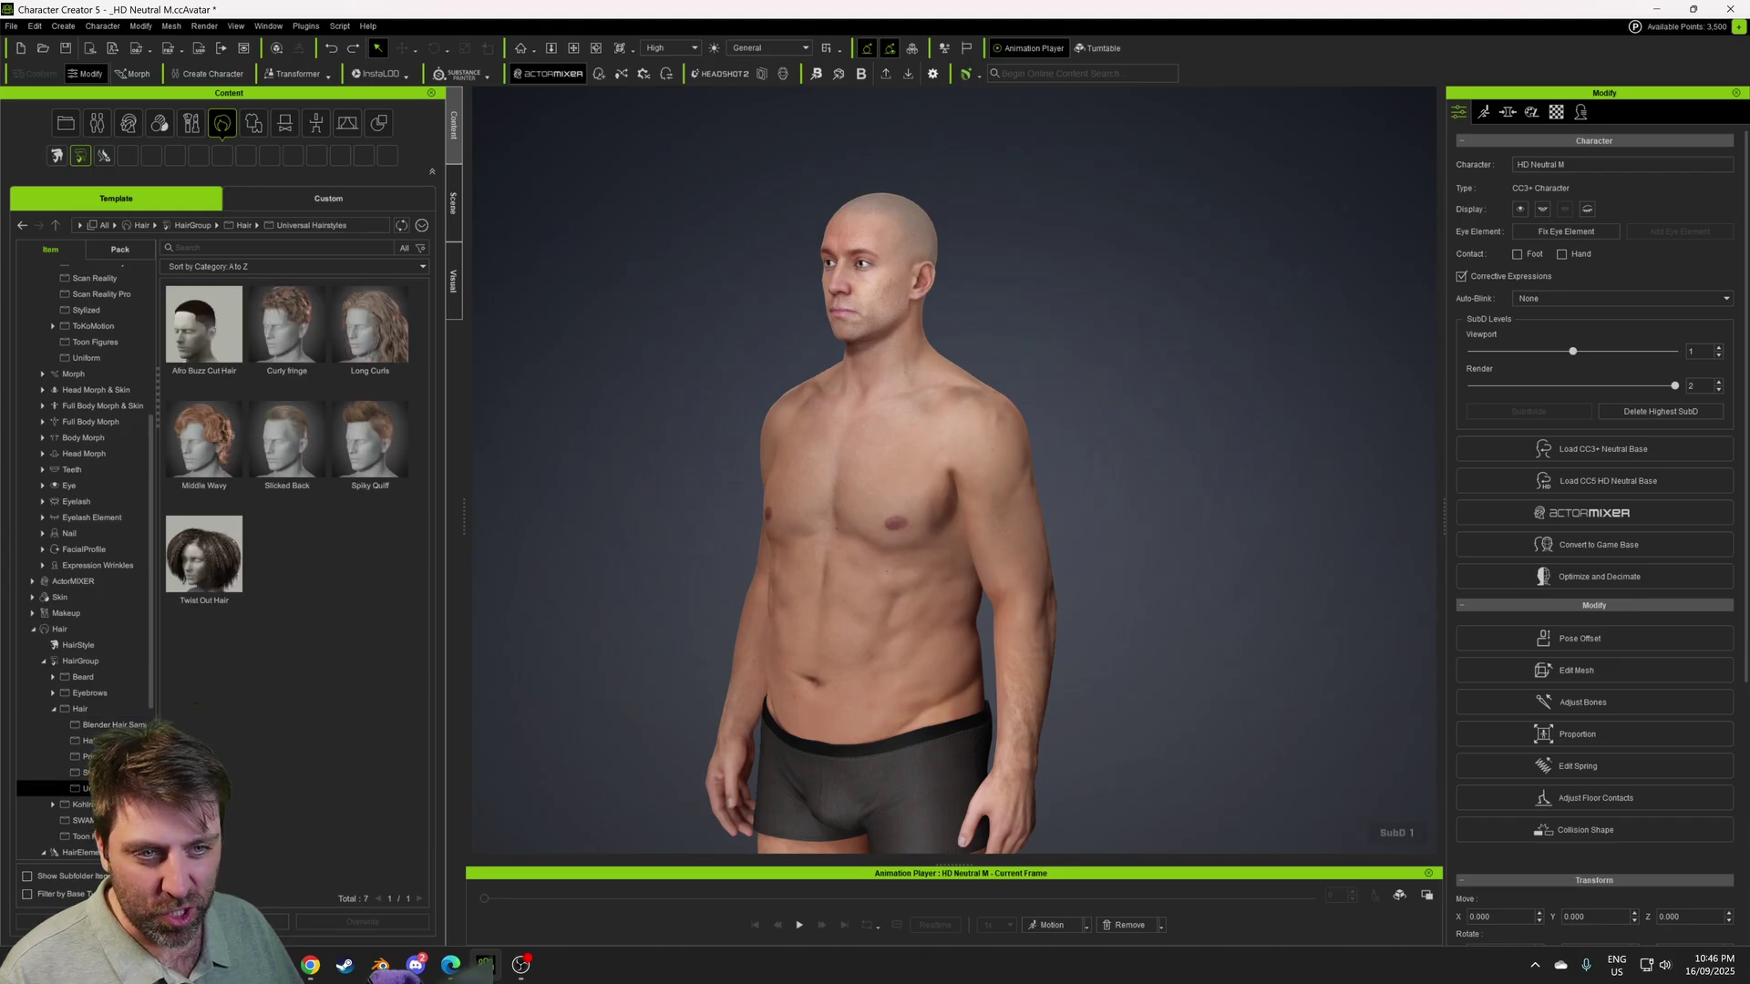
# - Apply the Slicked Back hair from Universal Hairstyles and inspect it on the character's head
pyautogui.doubleClick(287, 438)
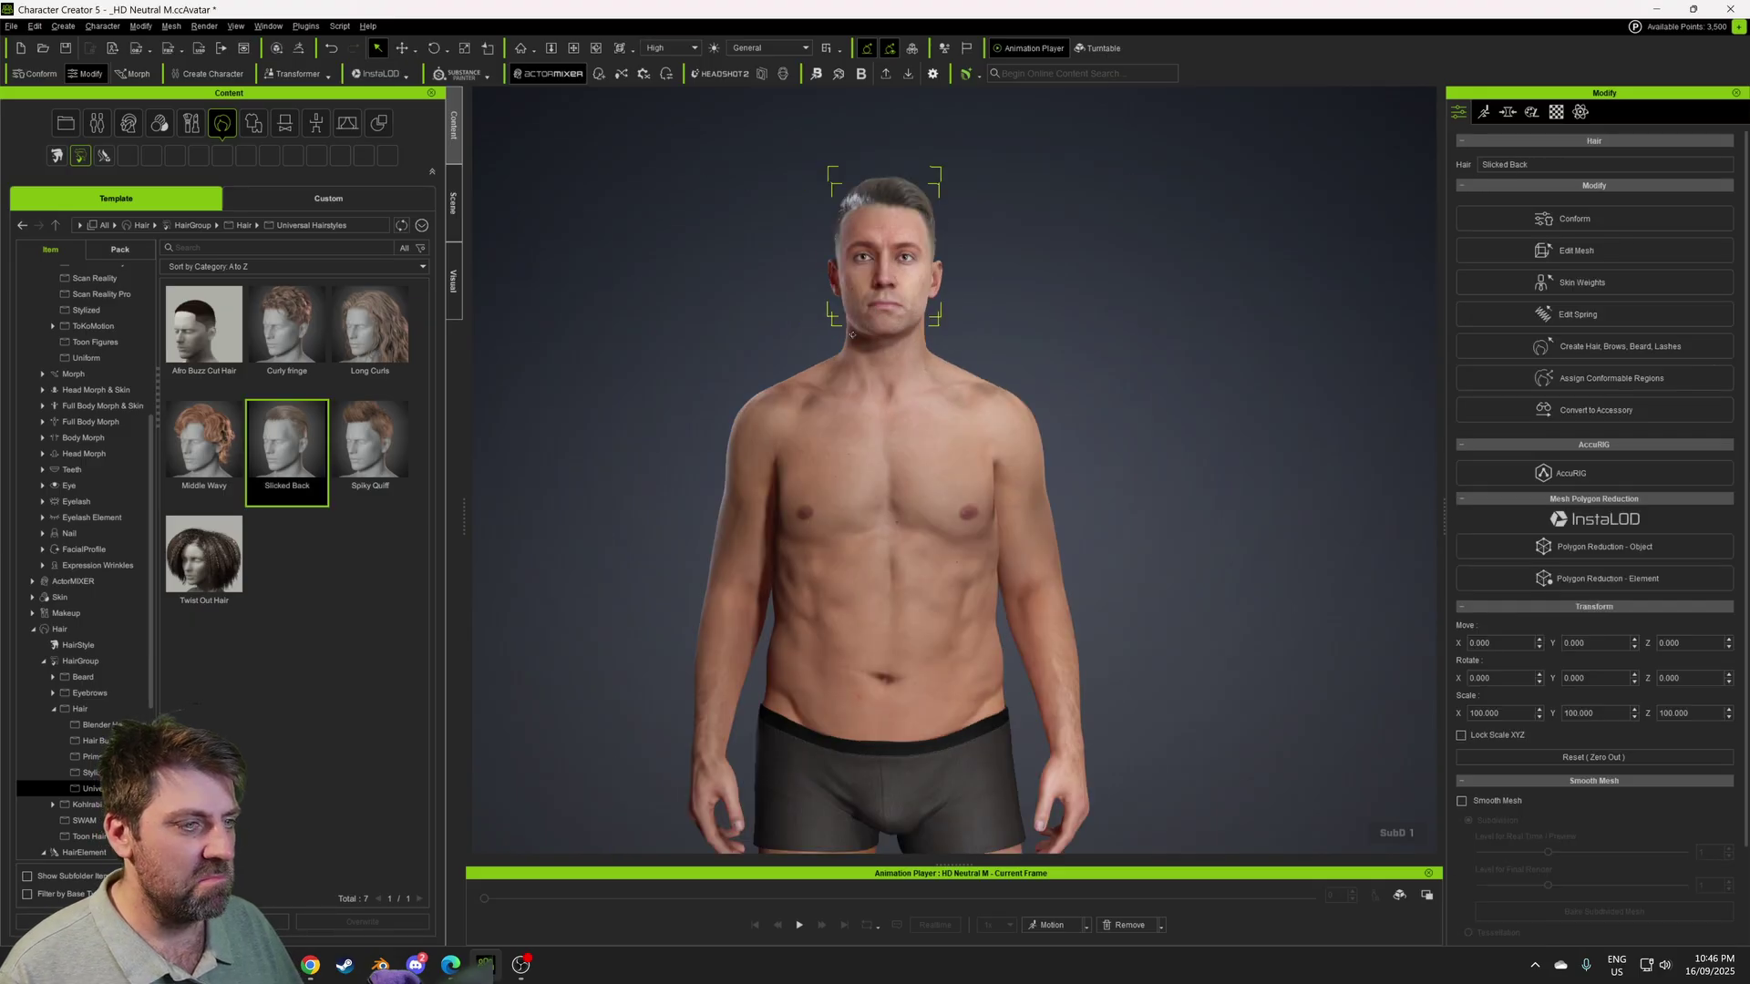
pyautogui.moveTo(941, 331); pyautogui.dragTo(944, 437, button='middle')
pyautogui.moveTo(945, 438); pyautogui.dragTo(784, 460, button='right')
pyautogui.scroll(5, 784, 461)
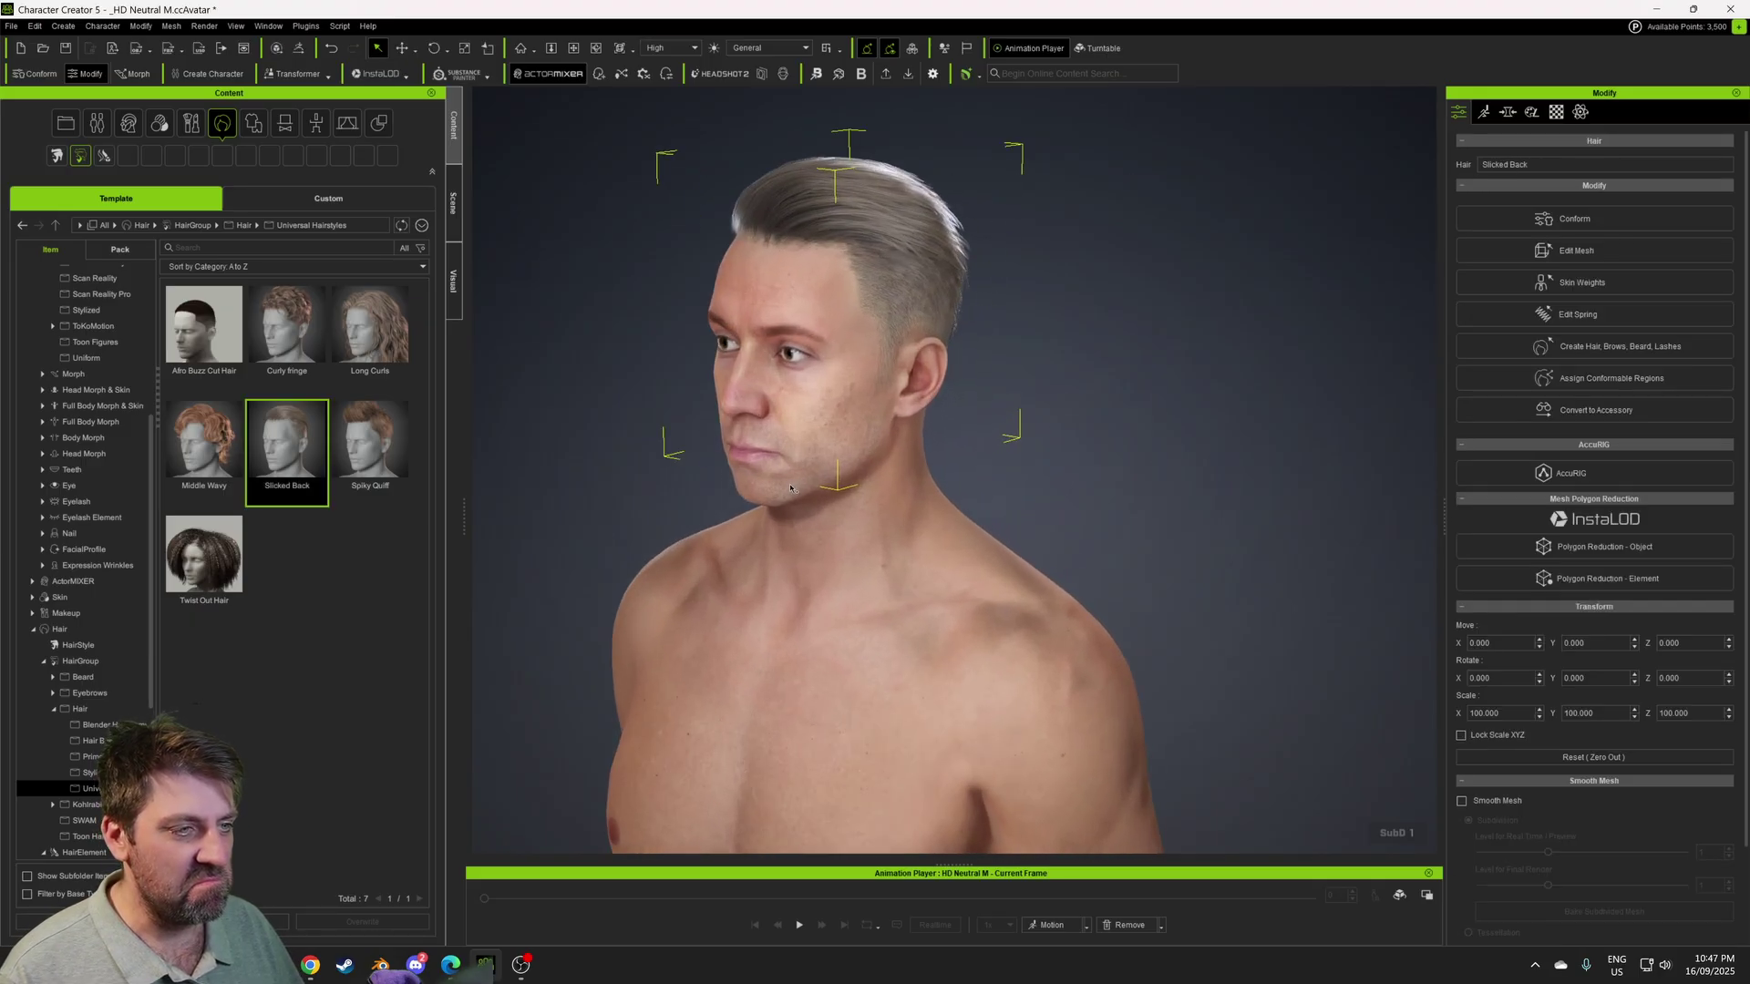
pyautogui.moveTo(782, 460); pyautogui.dragTo(852, 534, button='middle')
pyautogui.moveTo(852, 534); pyautogui.dragTo(1057, 466, button='right')
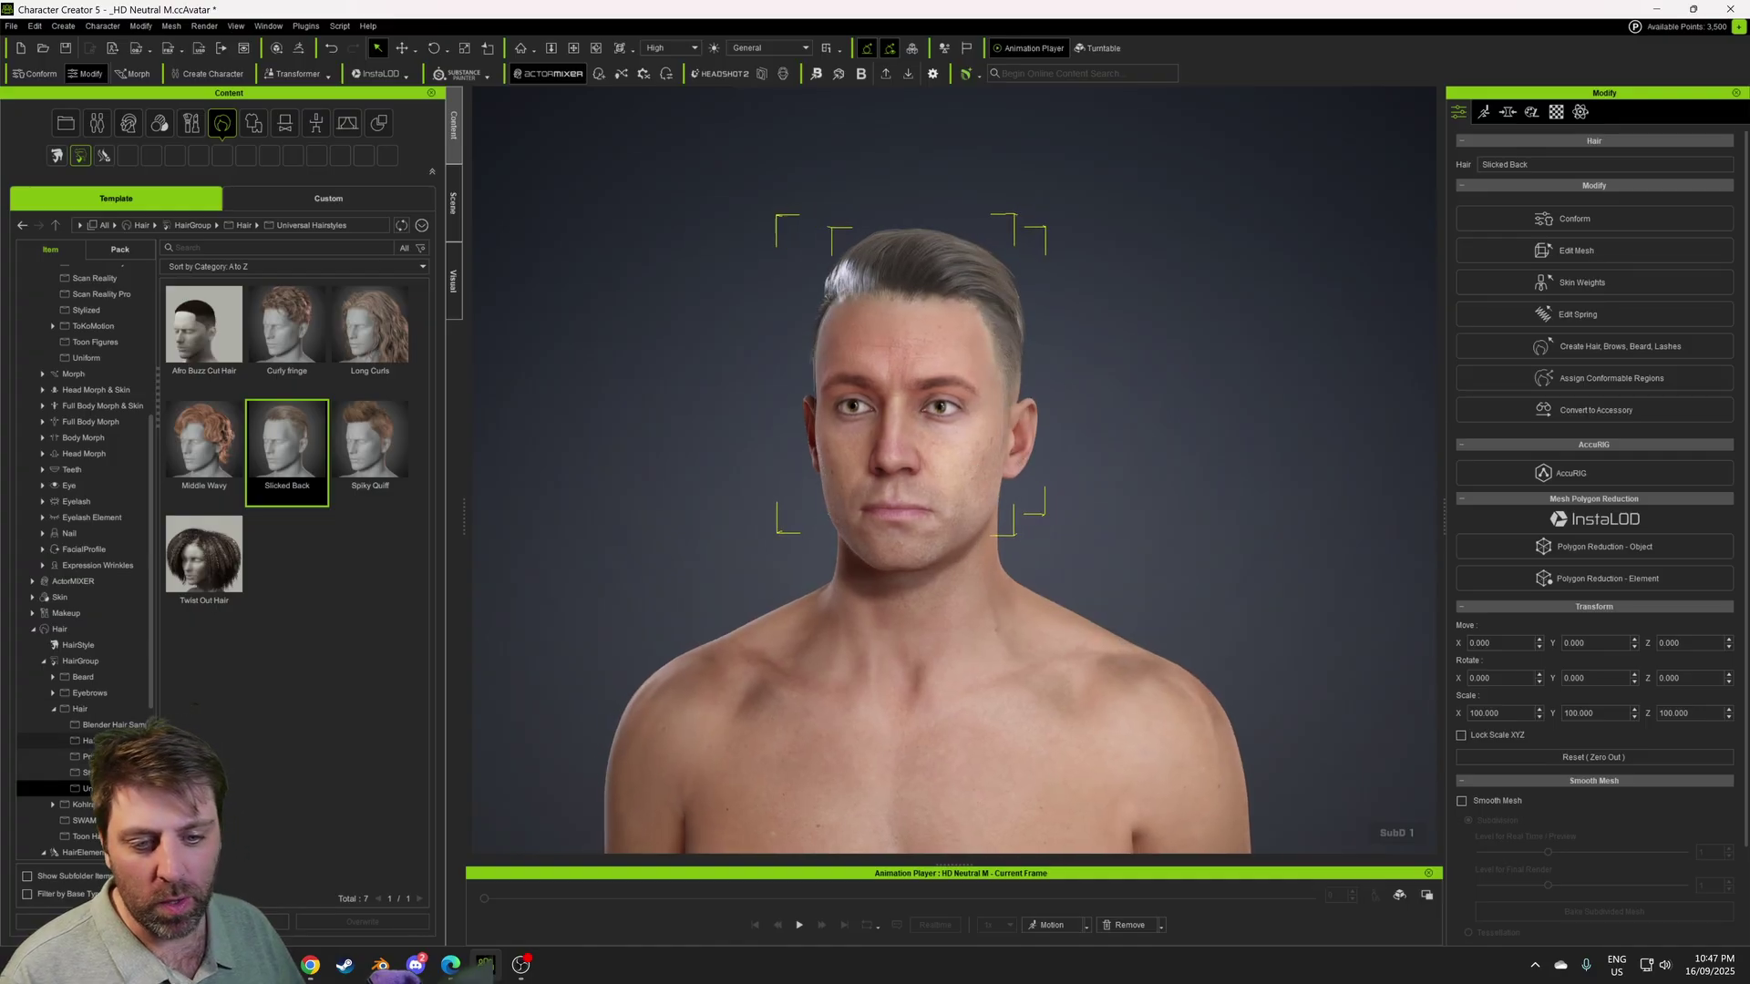
# - Add the Stubble beard from the HairGroup Beard collection to the character's face
pyautogui.click(112, 712)
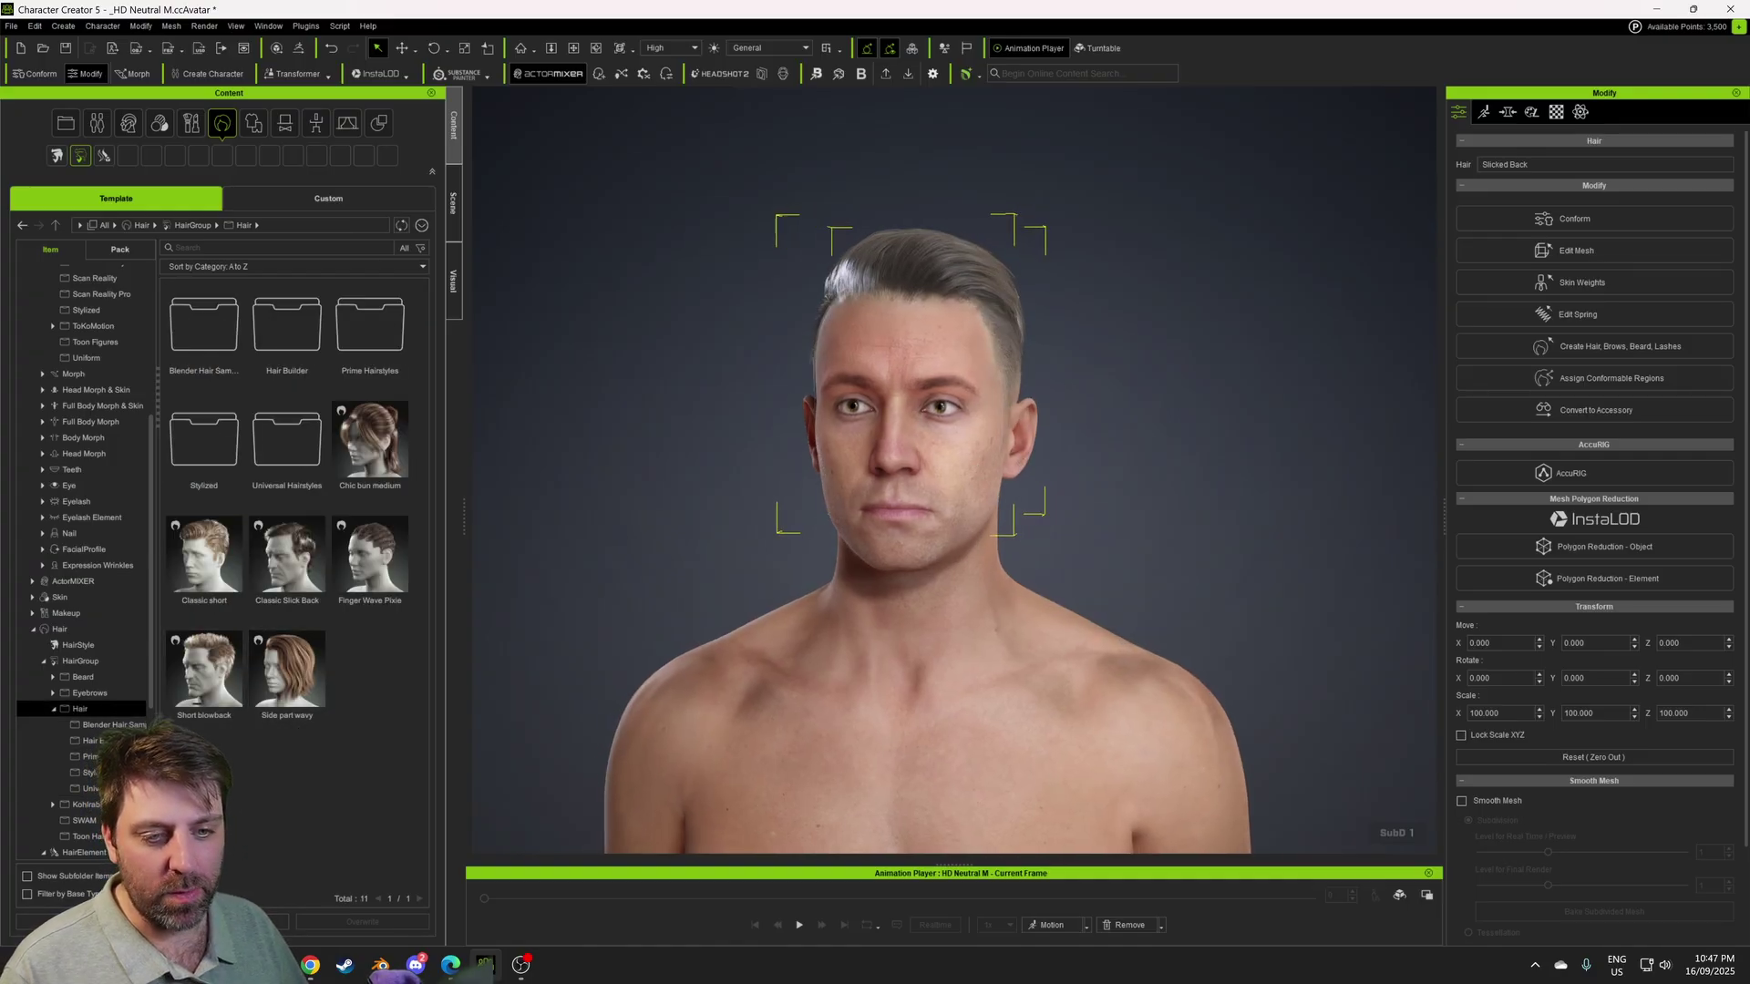
pyautogui.click(83, 676)
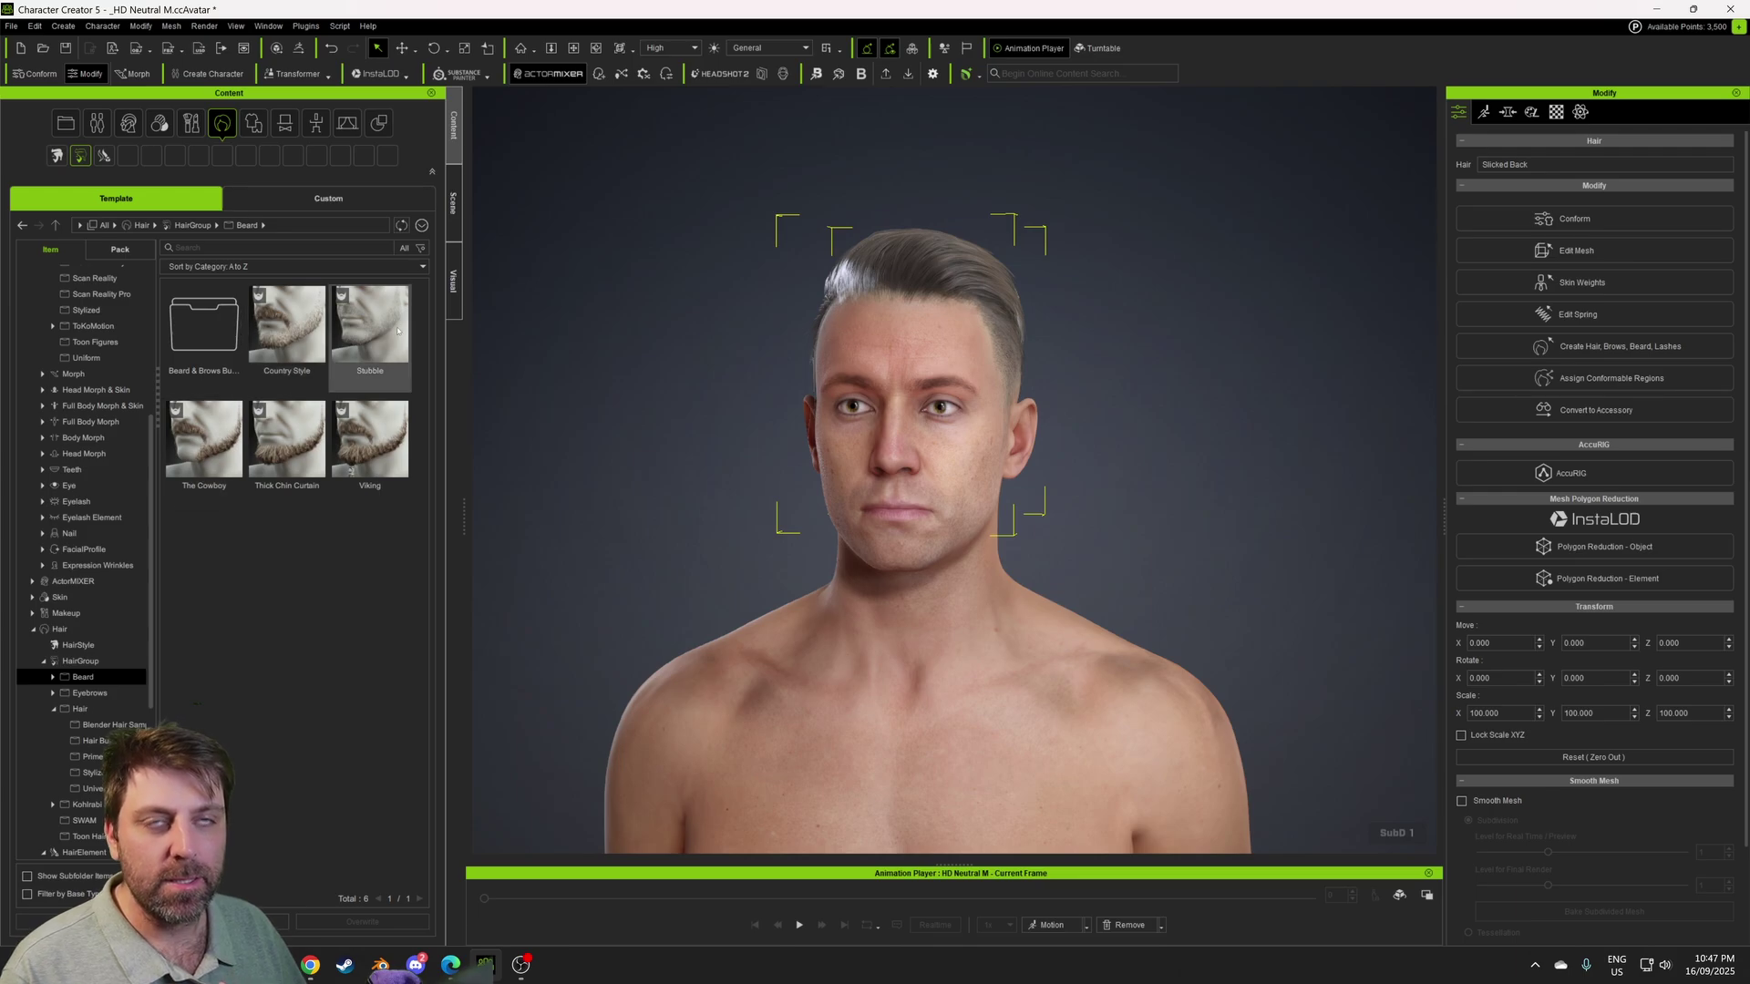
pyautogui.moveTo(395, 330); pyautogui.dragTo(948, 502)
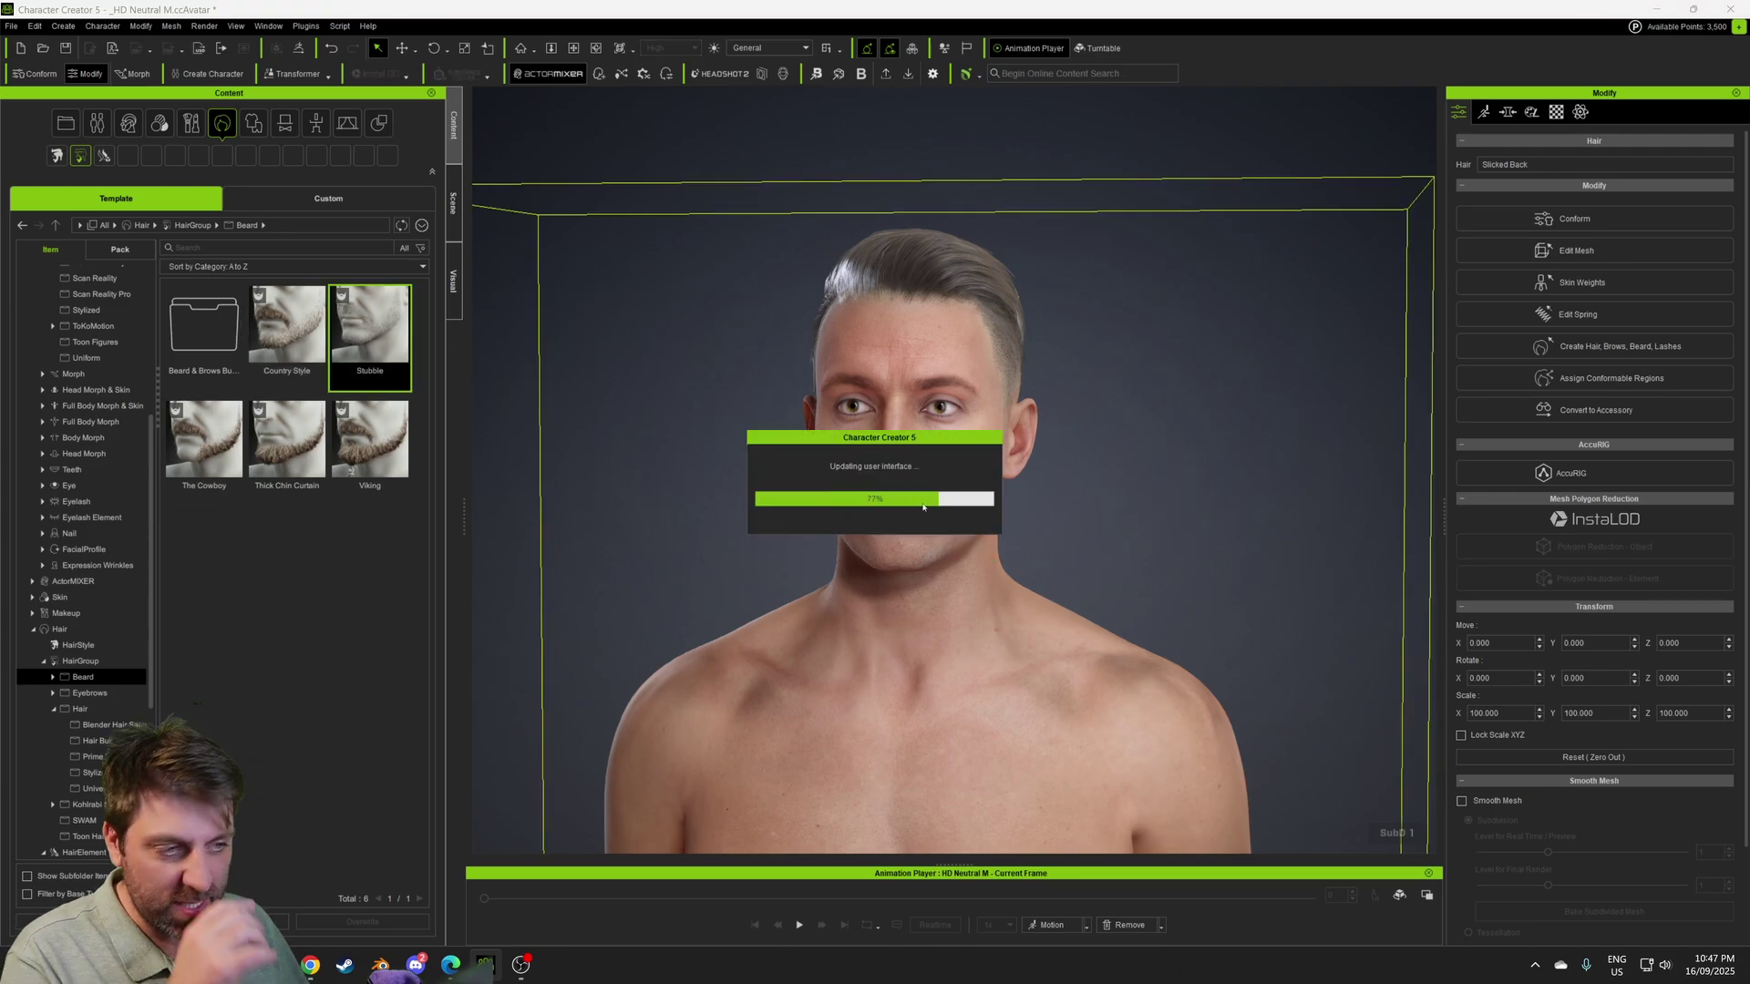
pyautogui.moveTo(1161, 571); pyautogui.dragTo(1127, 591, button='right')
pyautogui.moveTo(1126, 591); pyautogui.dragTo(1108, 438, button='middle')
pyautogui.scroll(-8, 1108, 438)
pyautogui.moveTo(984, 683); pyautogui.dragTo(900, 690, button='right')
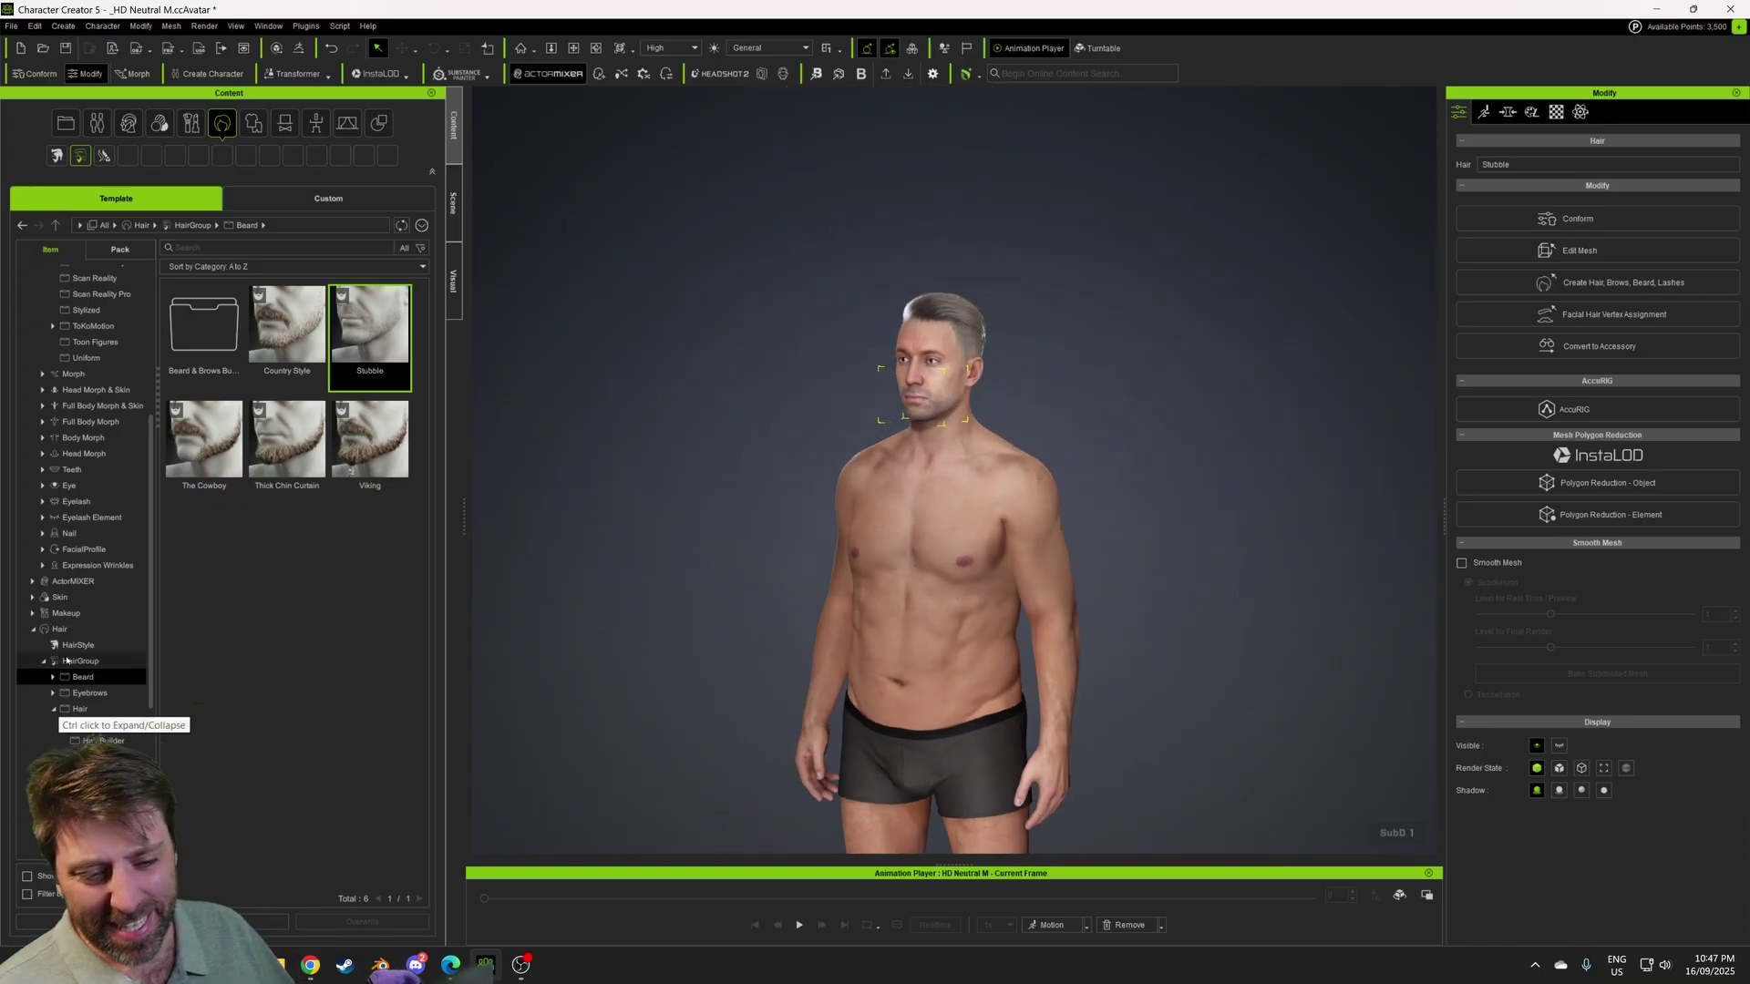
# - Look through the beard presets in the Beard & Brows Builder folder and open the Eyebrows collection
pyautogui.doubleClick(222, 372)
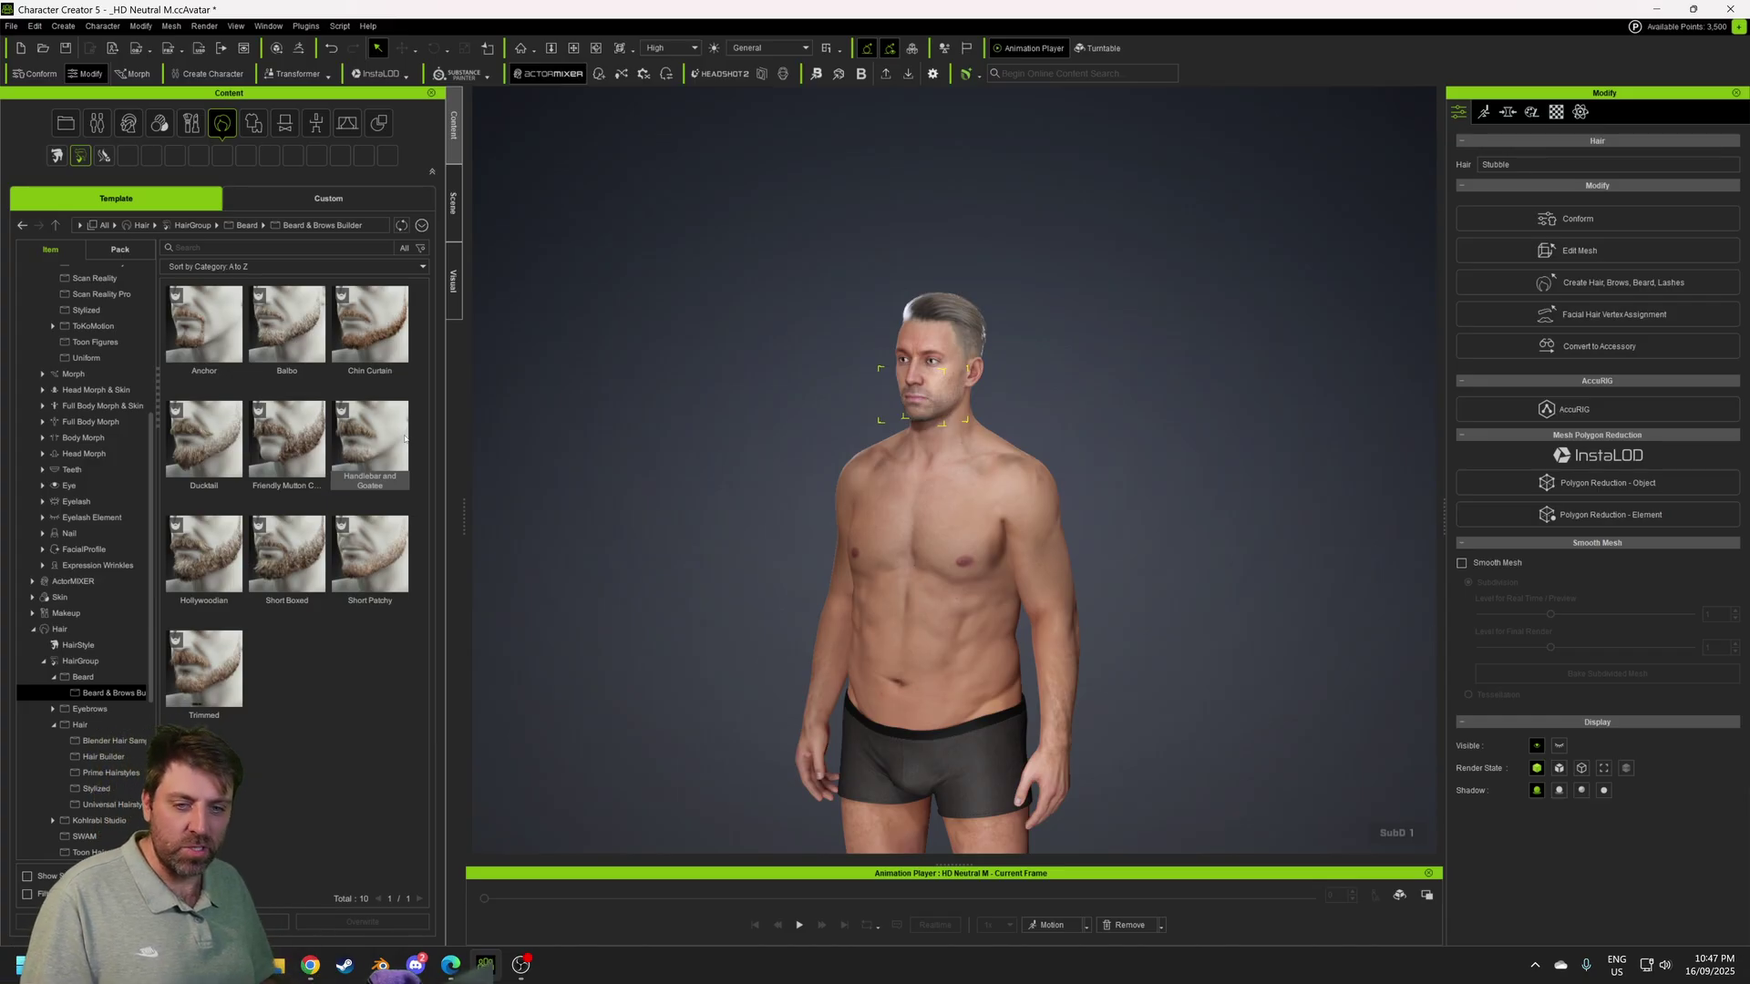
pyautogui.scroll(2, 1033, 403)
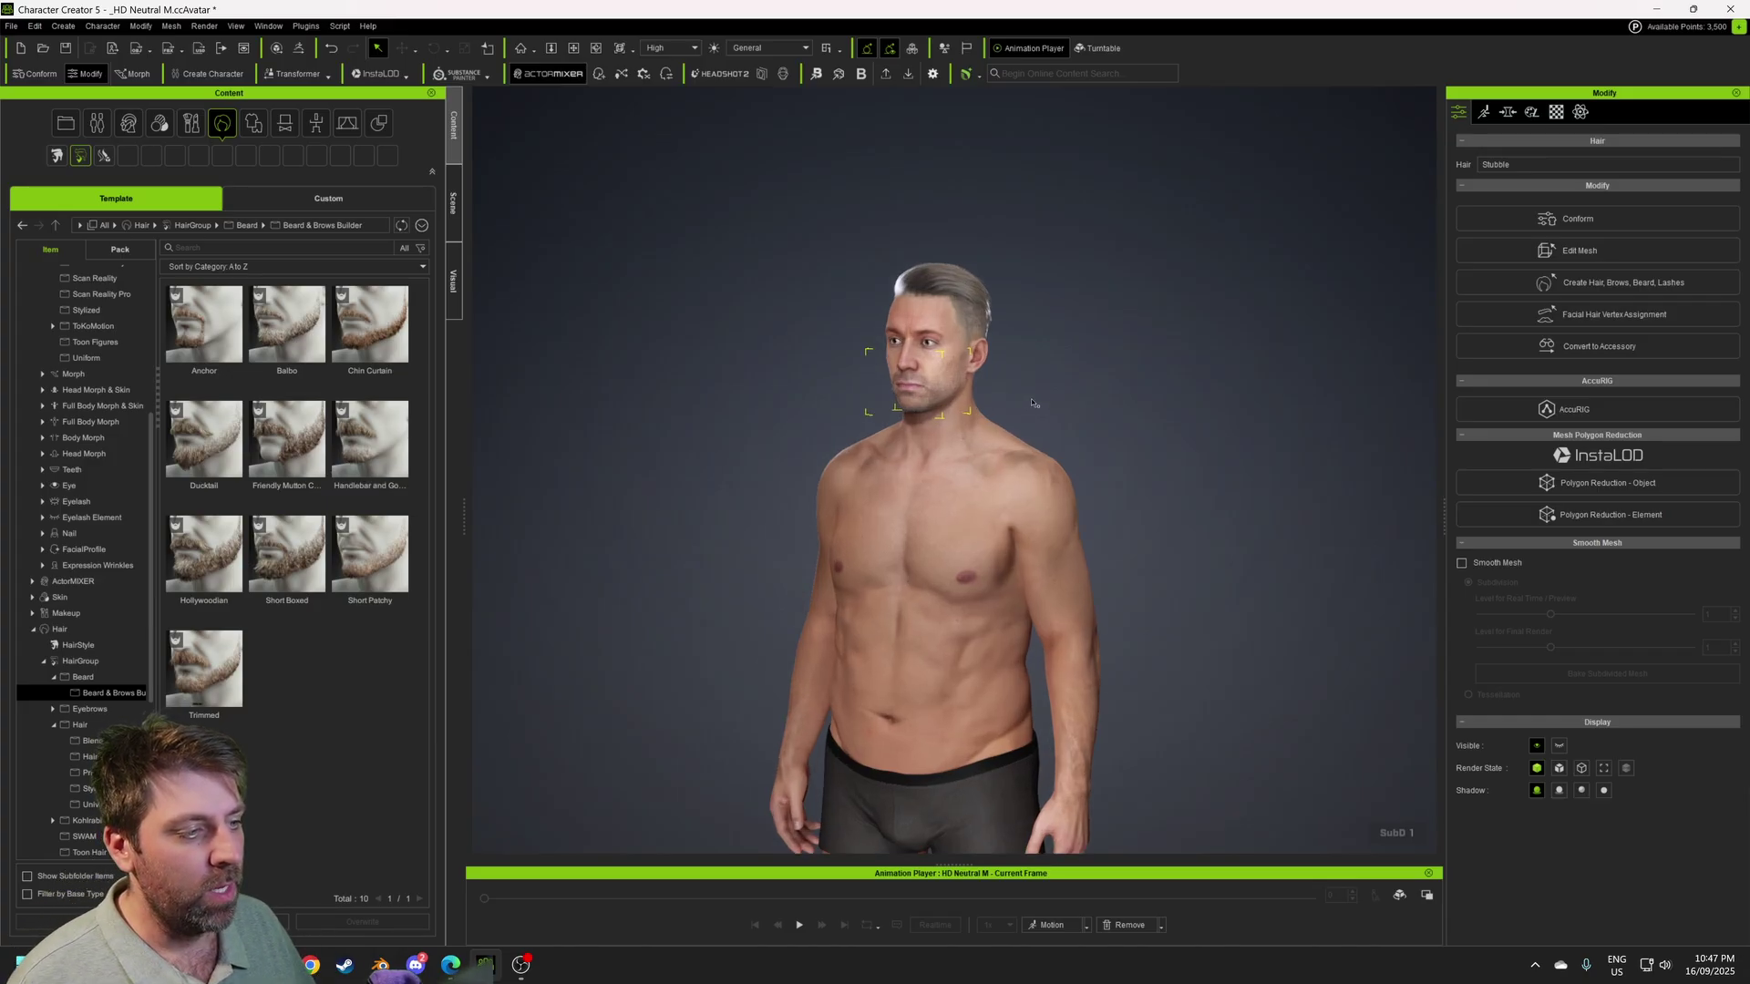
pyautogui.scroll(-1, 30, 583)
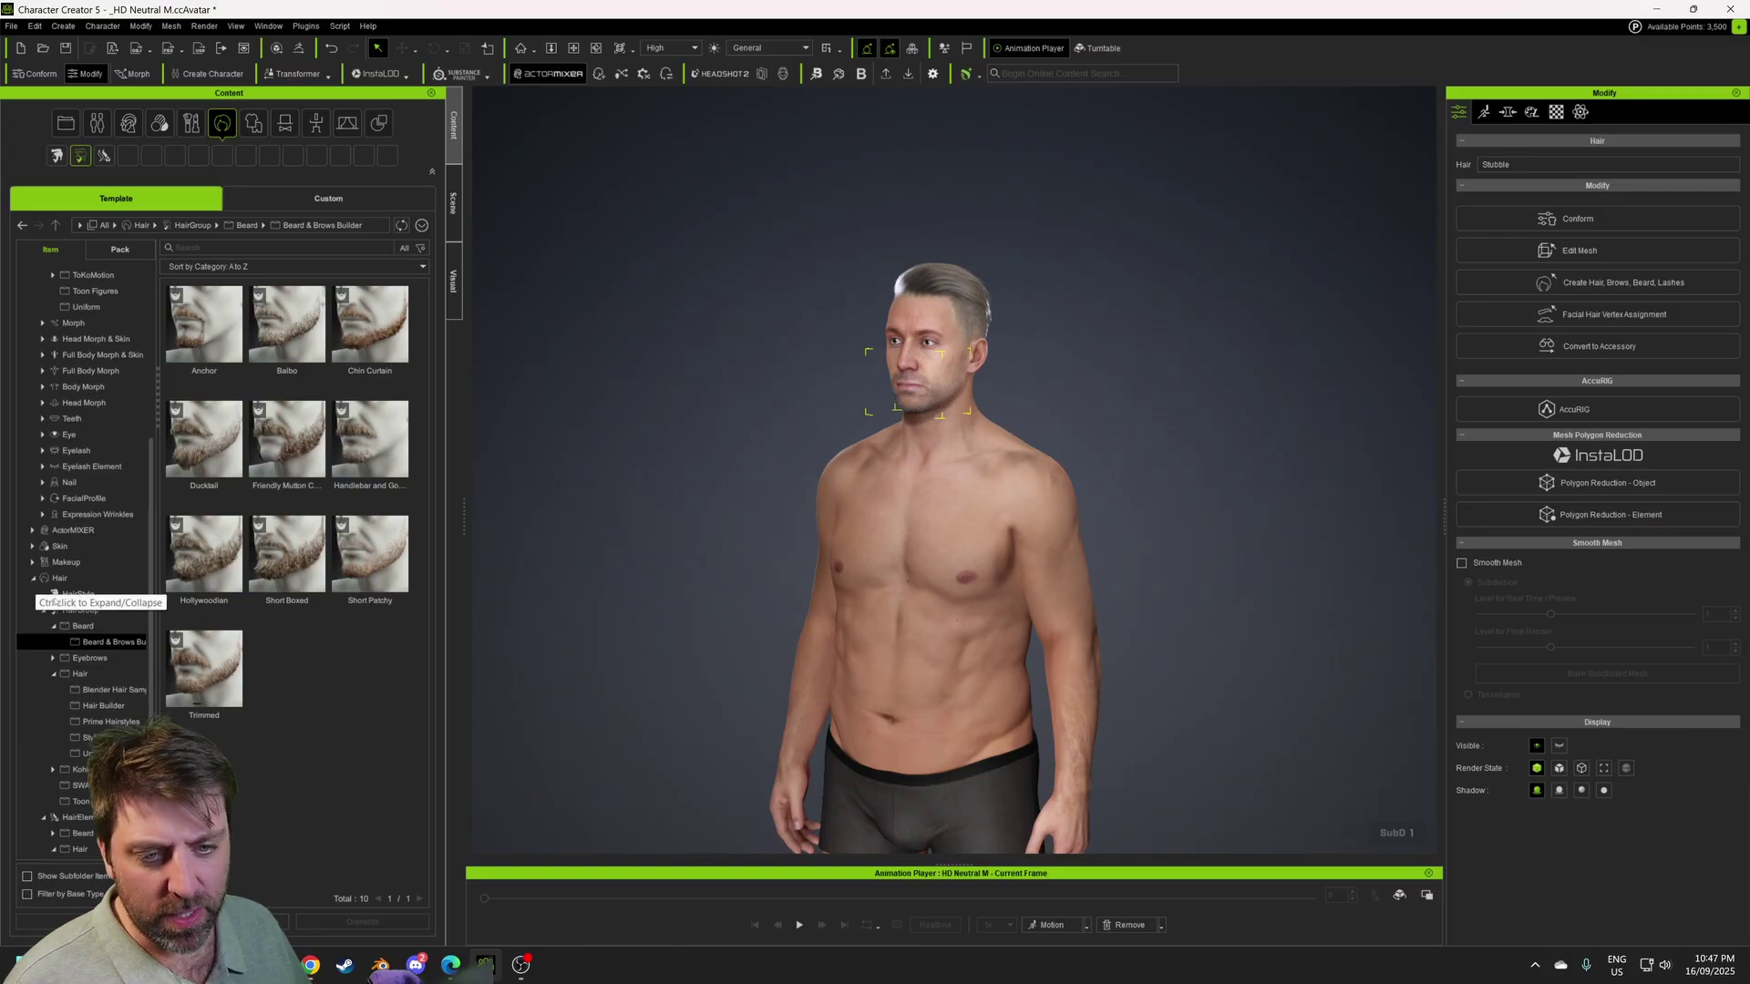
pyautogui.click(89, 658)
pyautogui.scroll(3, 872, 395)
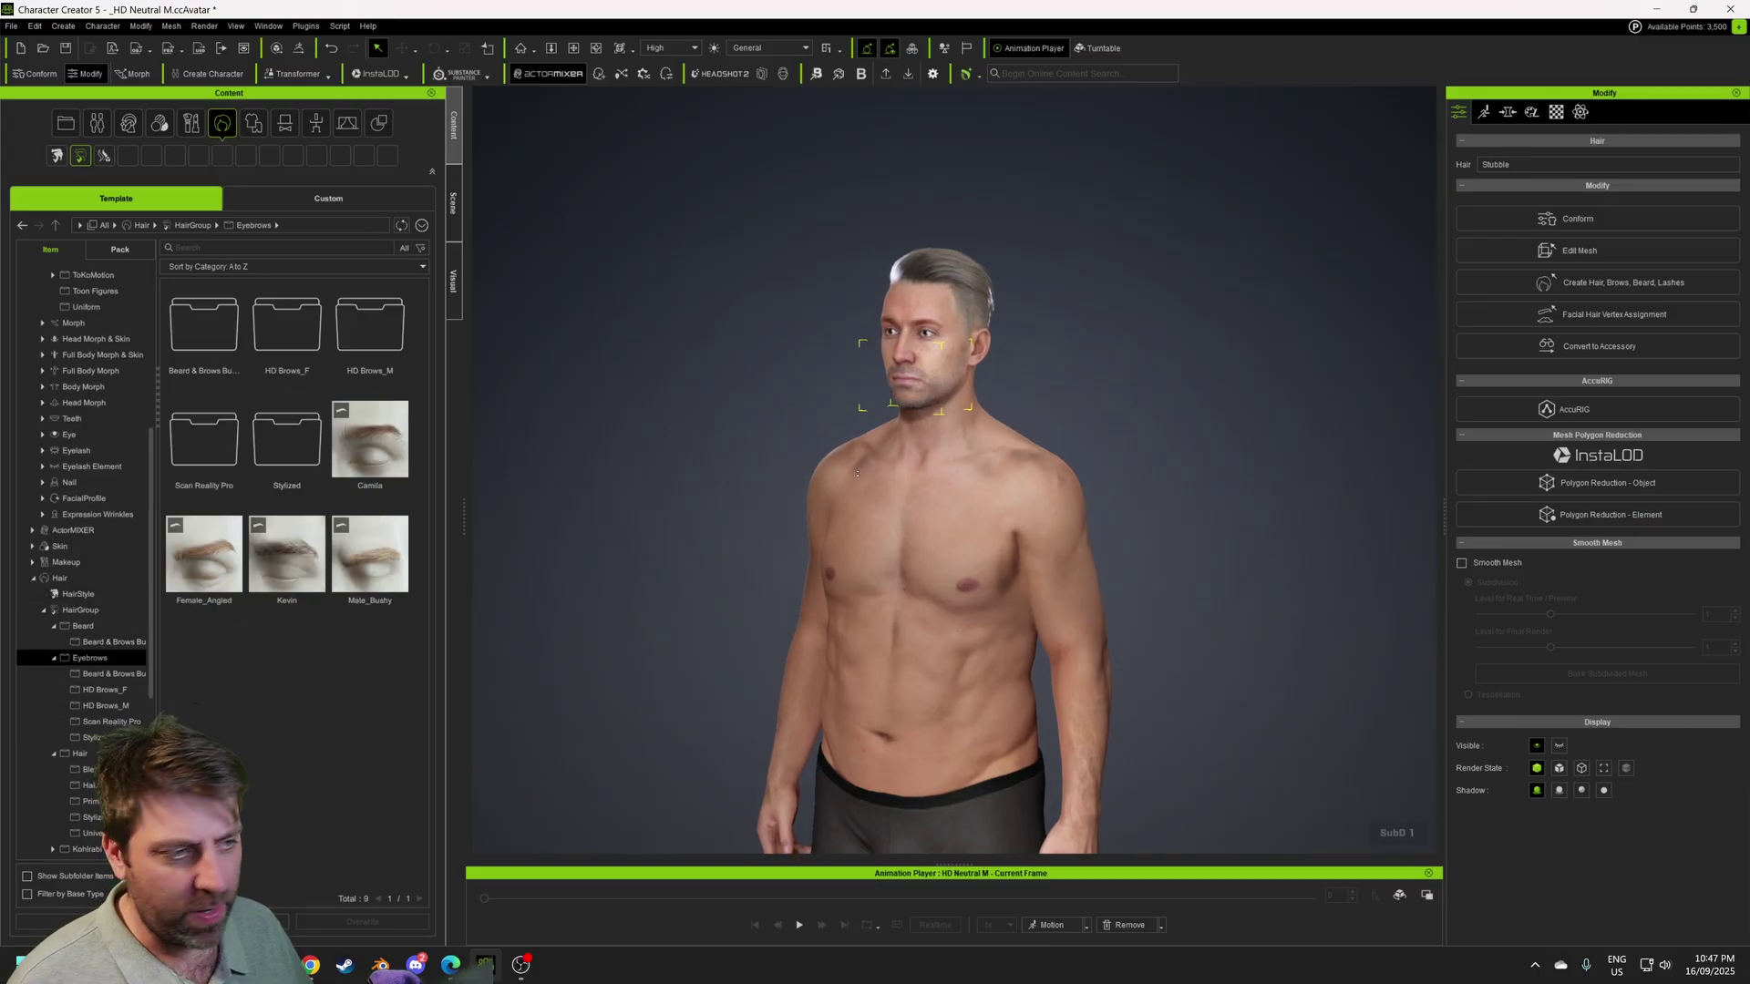
# - Select the character's existing eyebrows and examine them up close together with the hair and stubble
pyautogui.scroll(8, 872, 395)
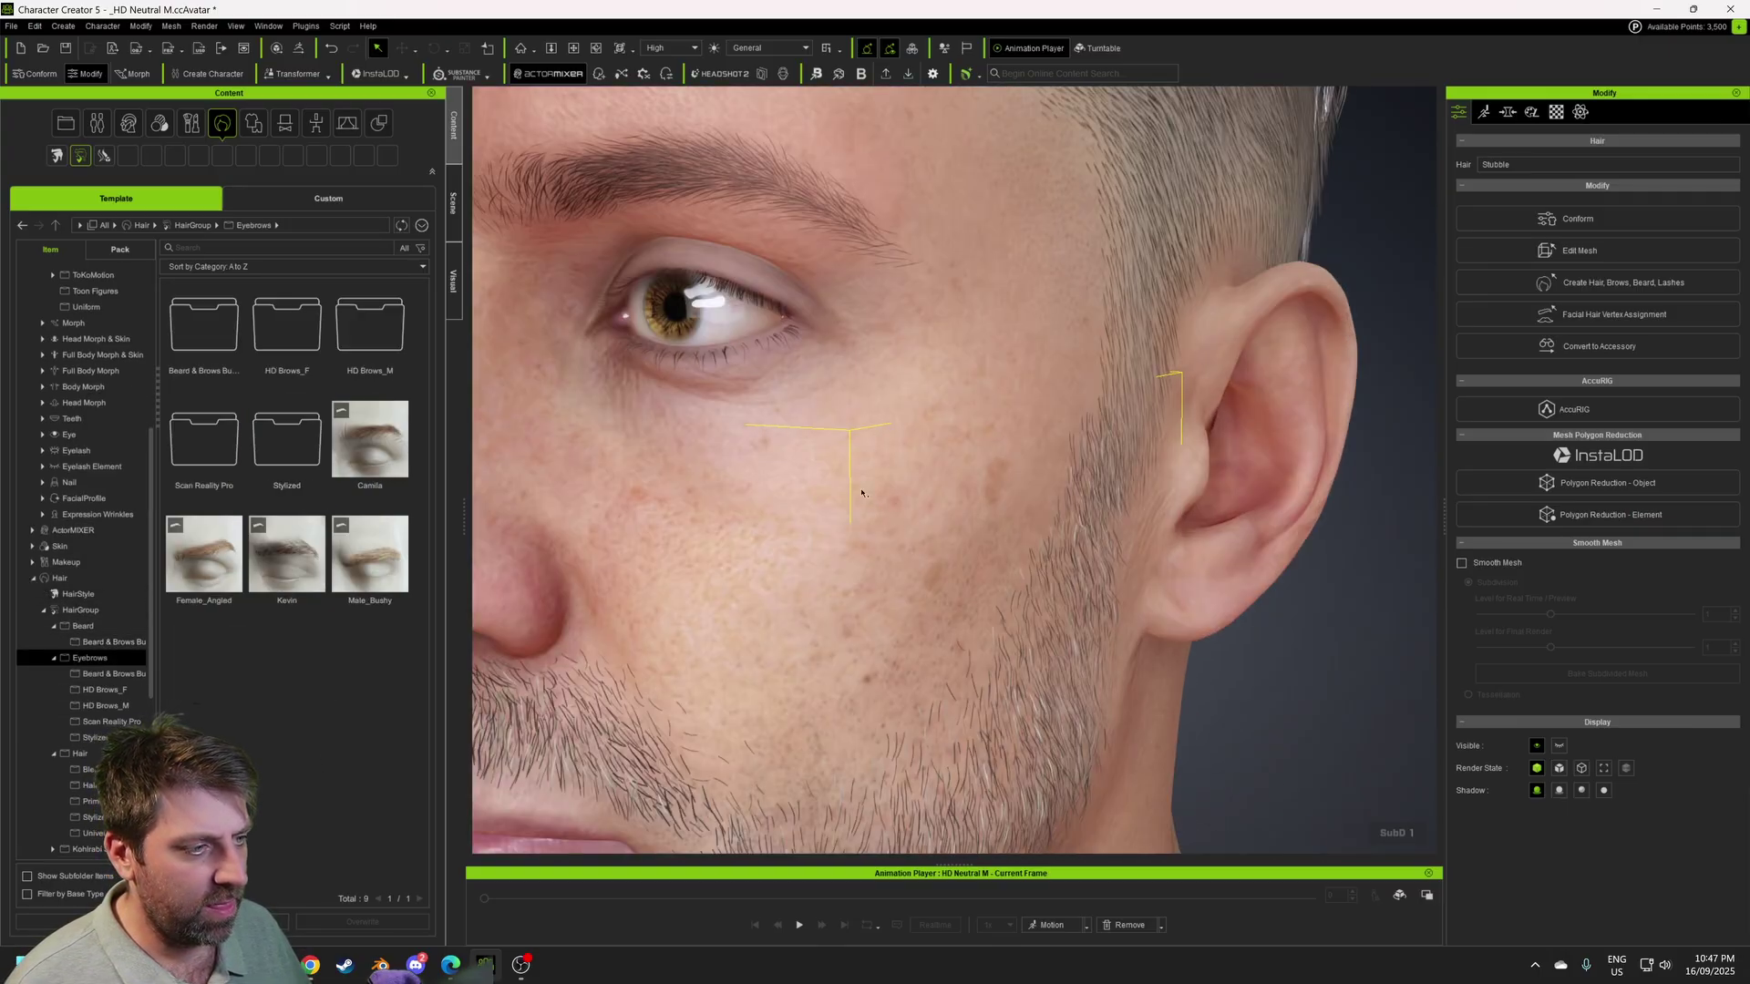
pyautogui.doubleClick(764, 285)
pyautogui.scroll(-4, 736, 538)
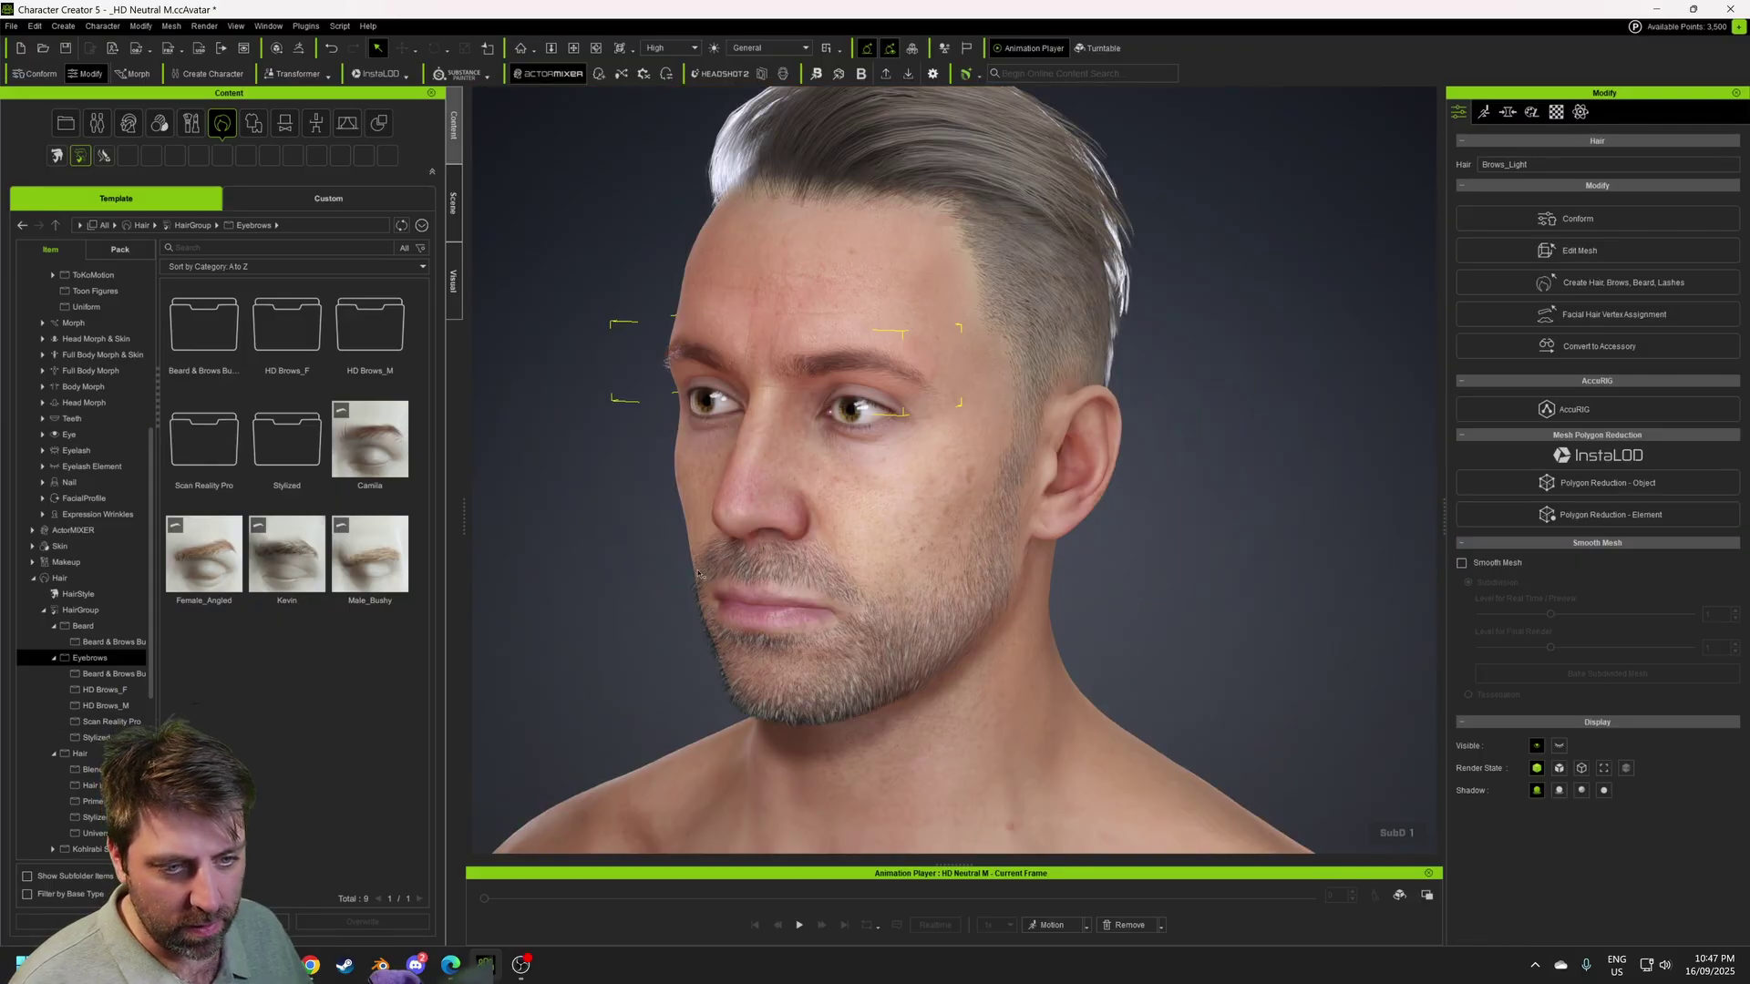
pyautogui.moveTo(699, 574); pyautogui.dragTo(670, 538, button='right')
pyautogui.scroll(-5, 856, 638)
pyautogui.moveTo(857, 784); pyautogui.dragTo(861, 532, button='middle')
pyautogui.scroll(-3, 861, 531)
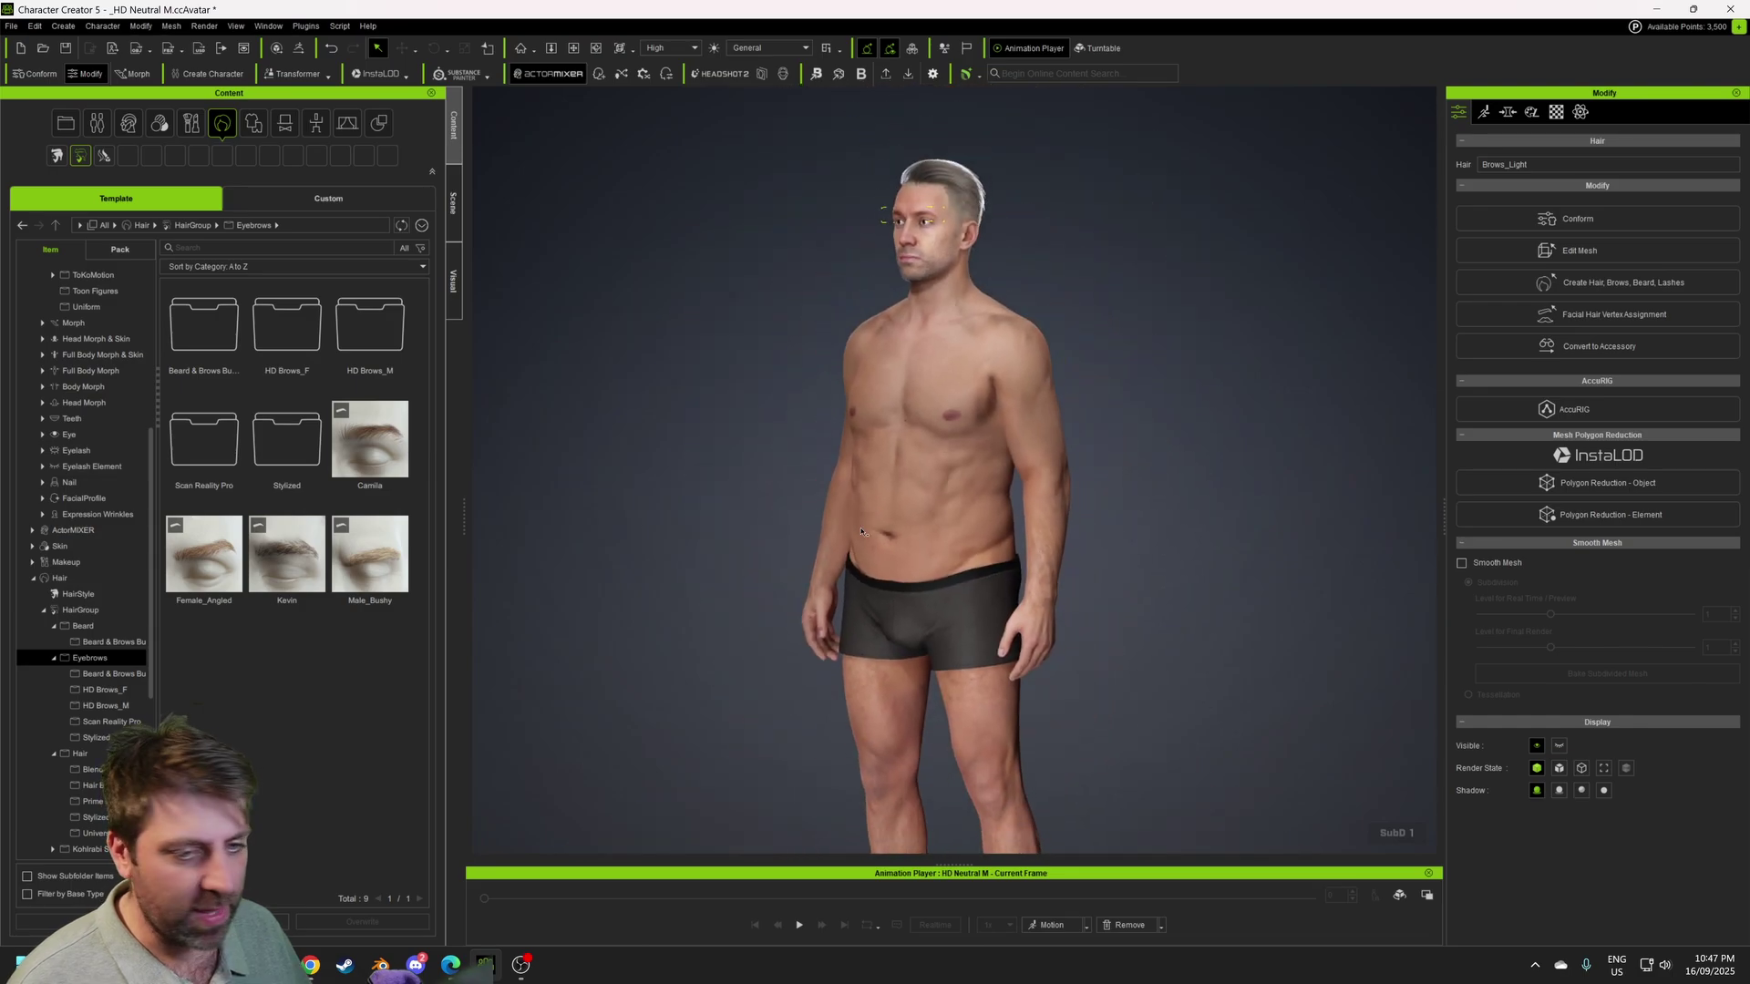
# - Collapse the expanded hair folders in the content library and open the Shirts clothing collection
pyautogui.click(54, 657)
pyautogui.click(54, 625)
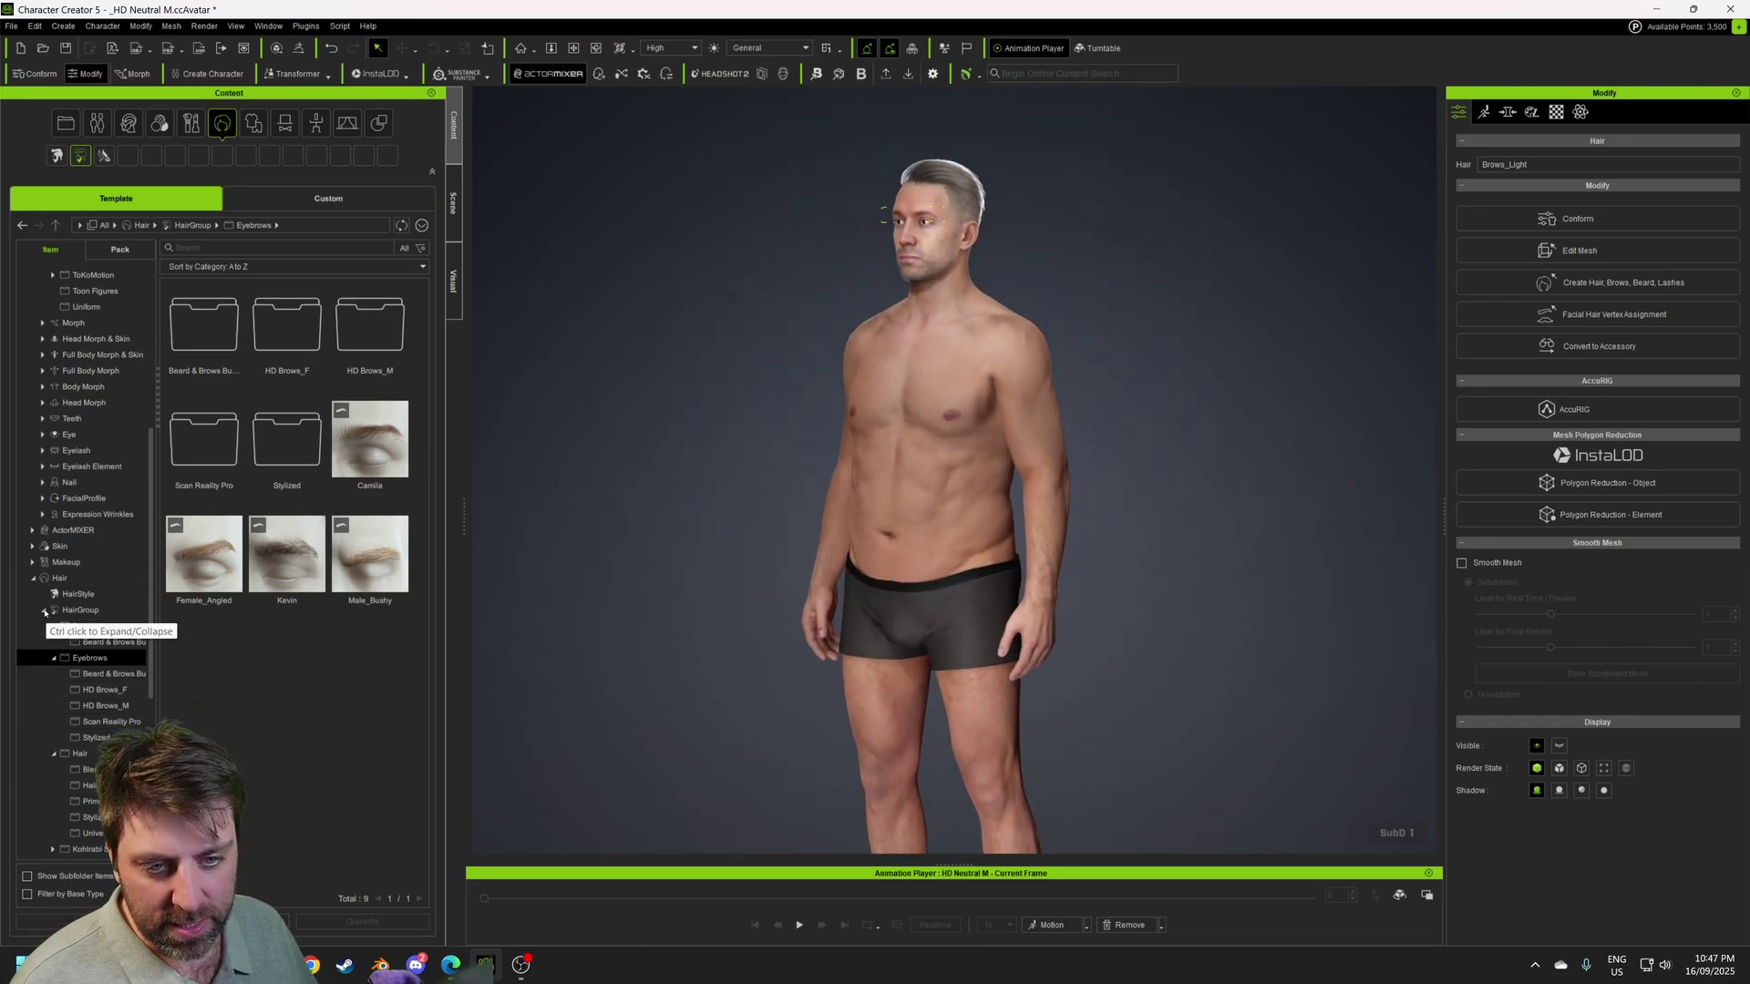
pyautogui.click(44, 610)
pyautogui.click(32, 578)
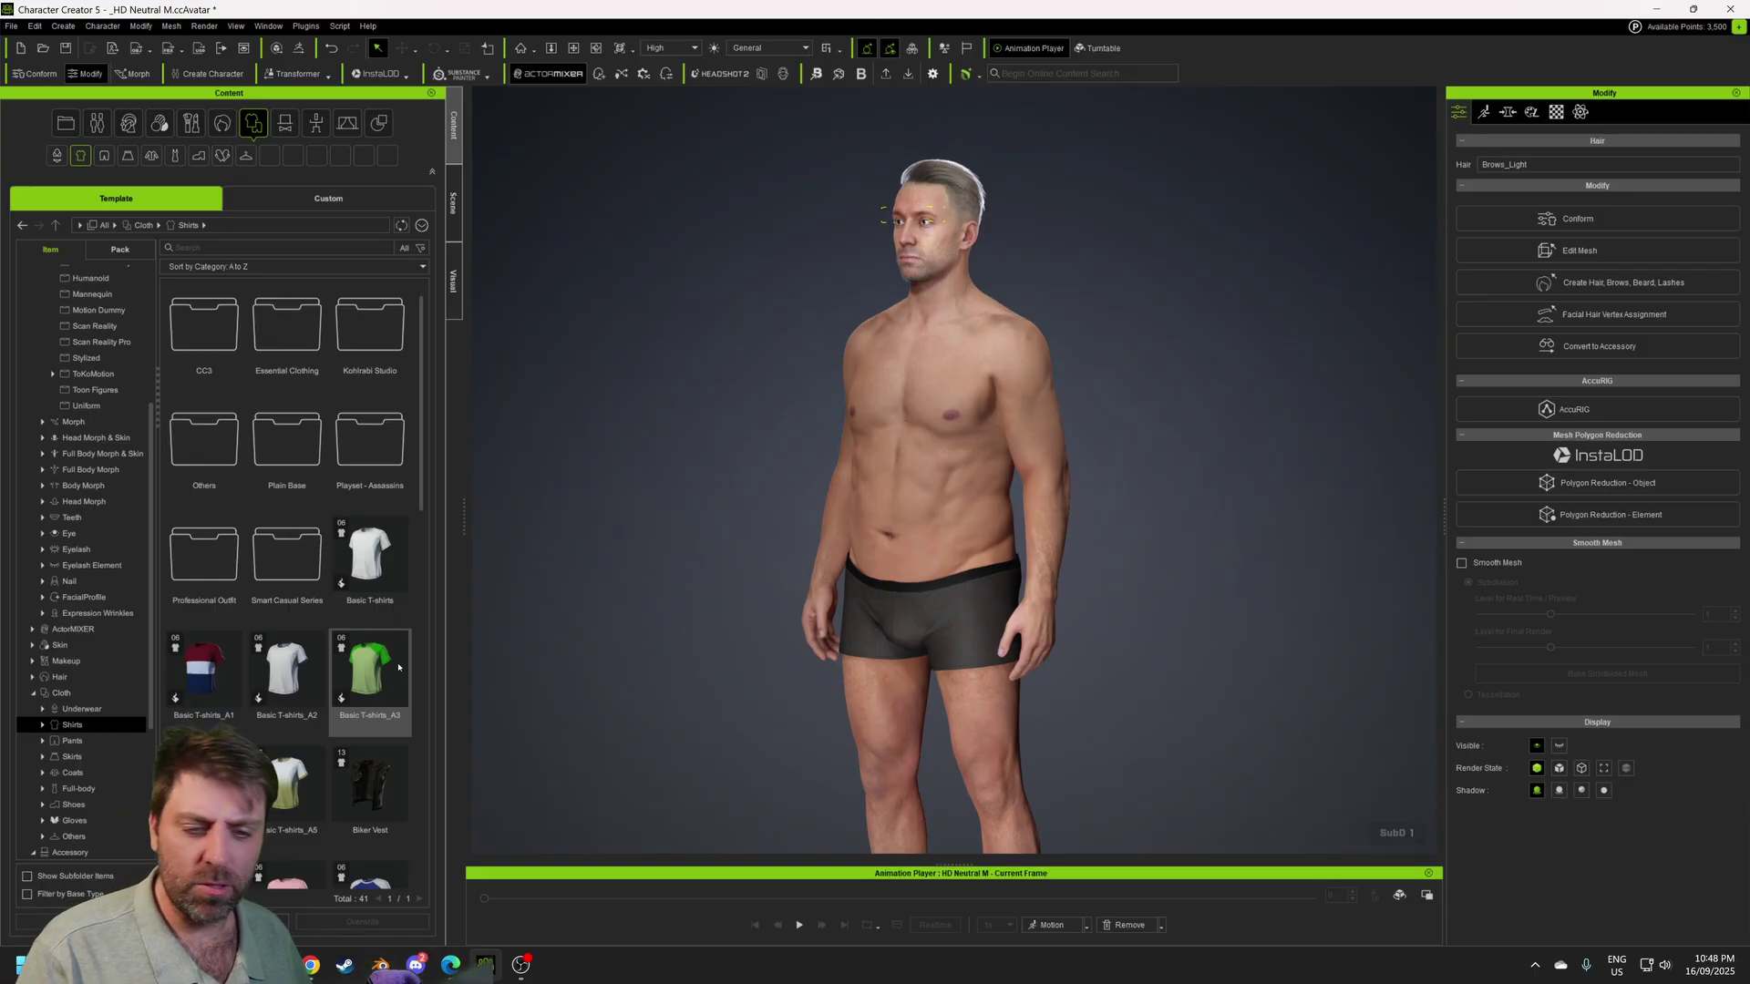
# - Browse the Shirts collection and dress the character in the white Basic T-shirts item
pyautogui.scroll(-2, 398, 667)
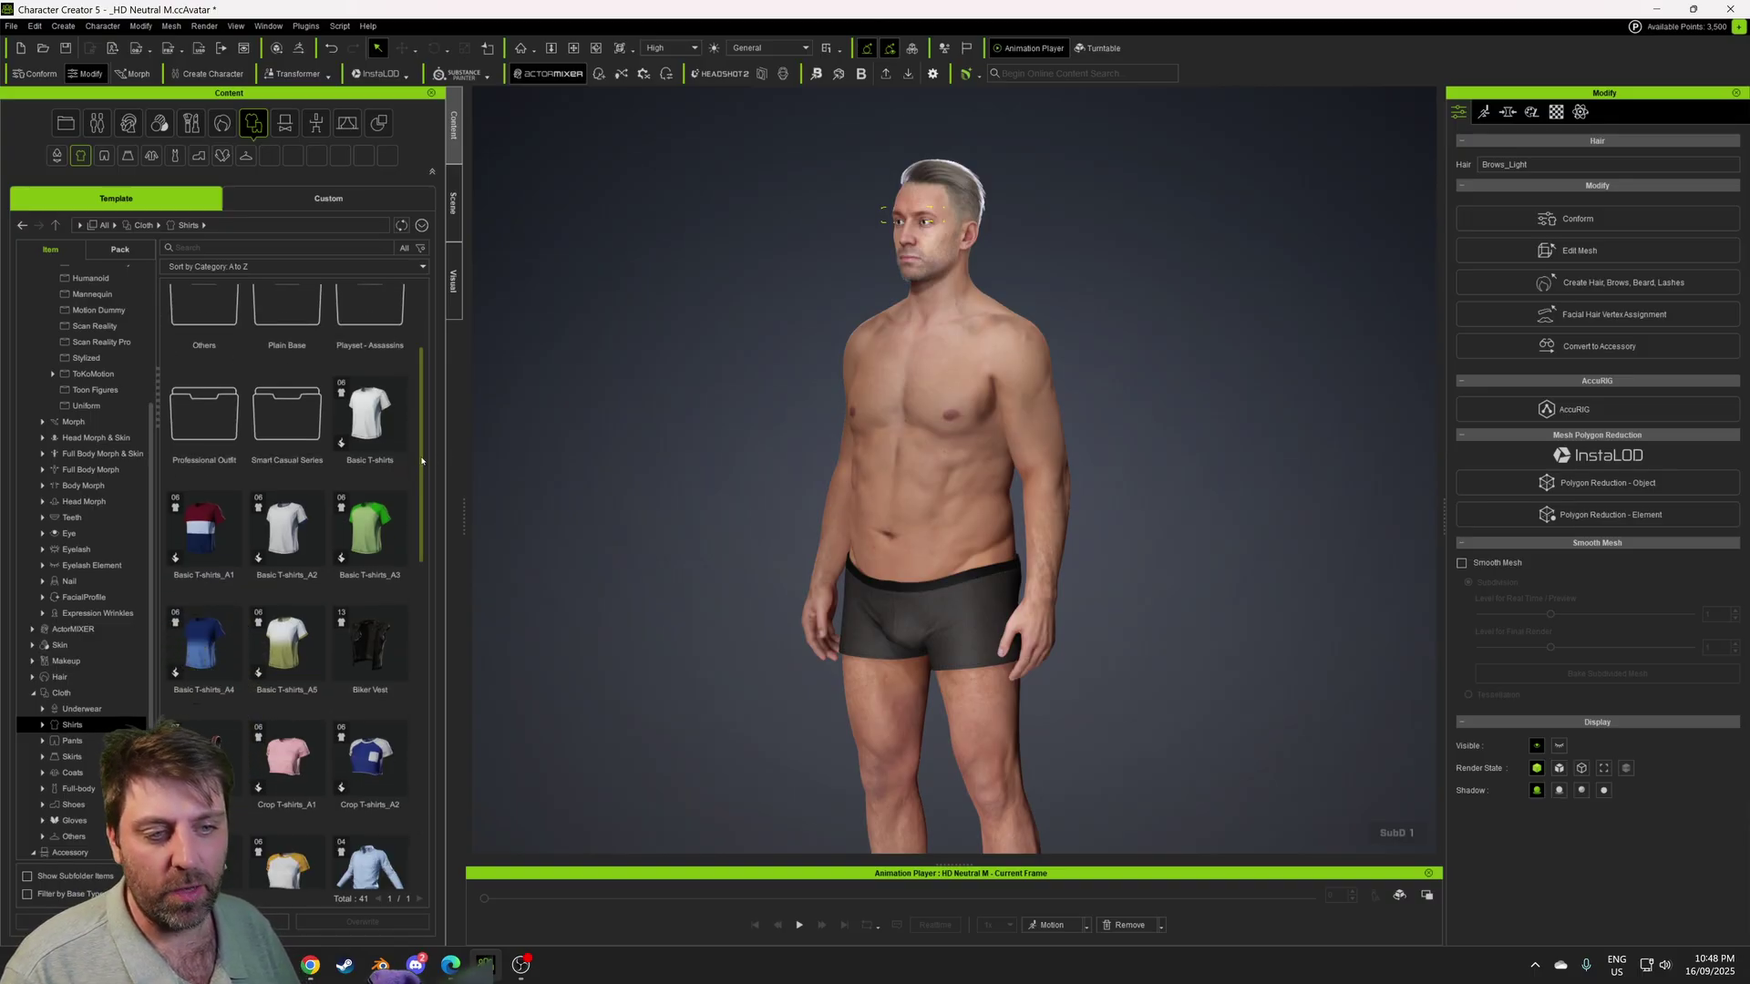
pyautogui.moveTo(422, 460); pyautogui.dragTo(422, 486)
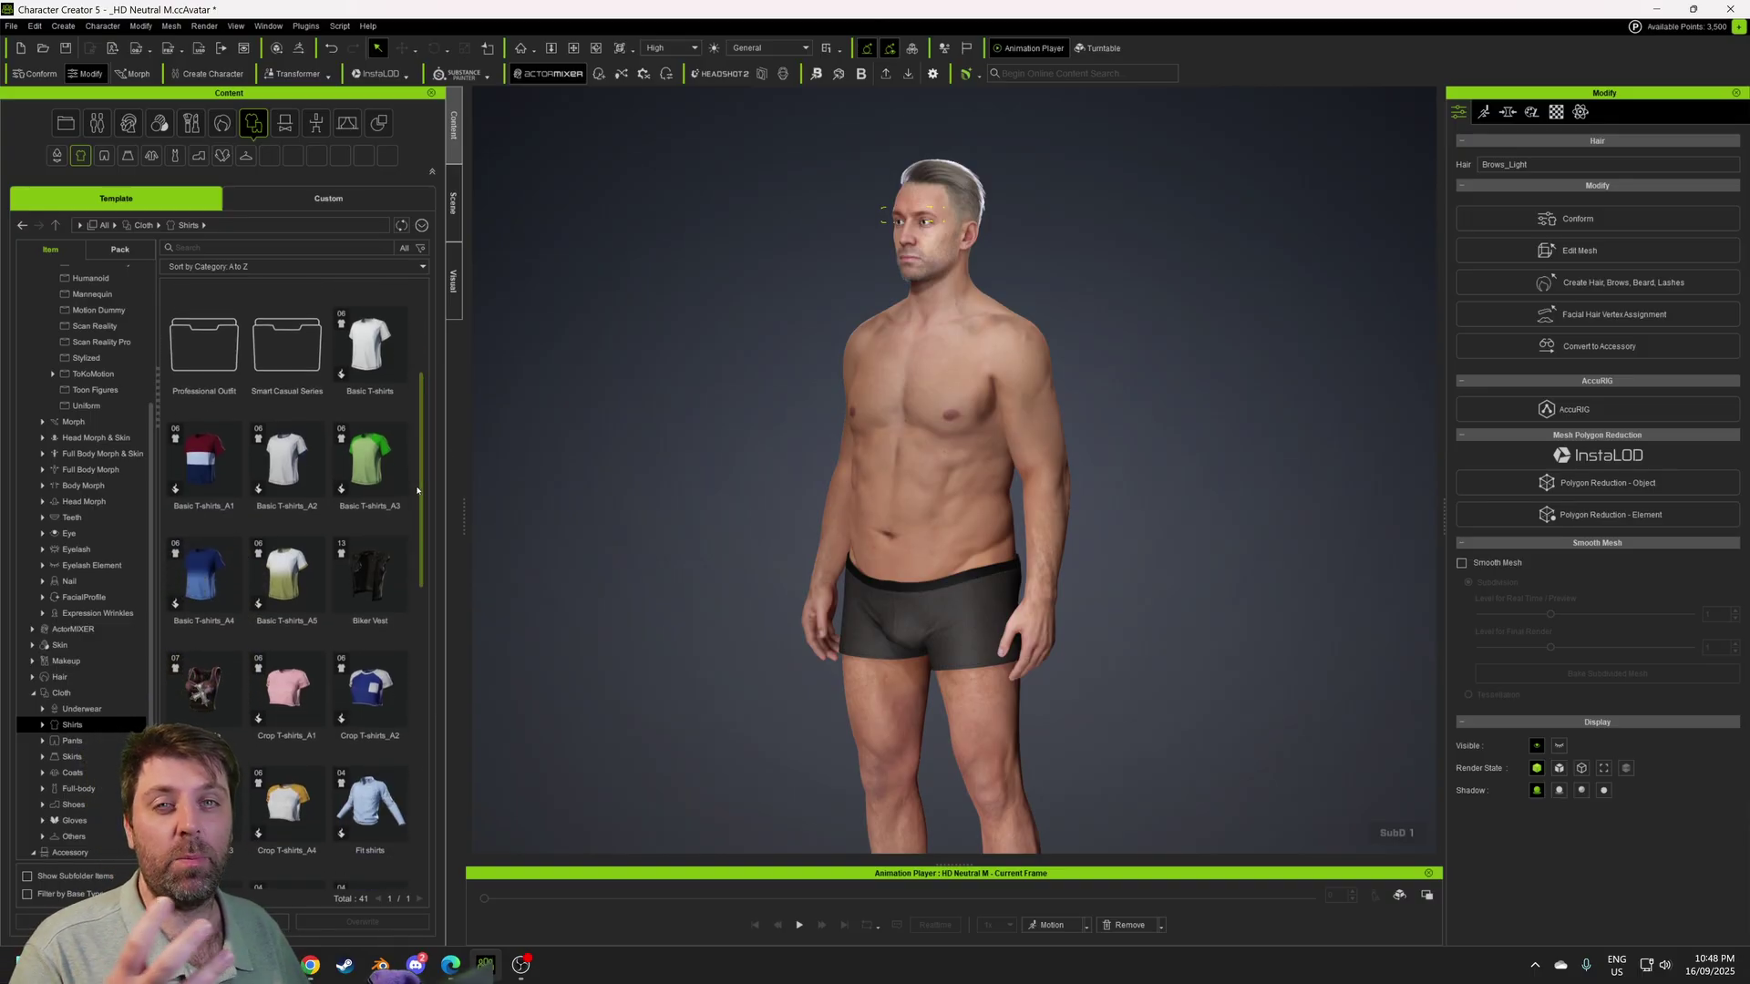
pyautogui.moveTo(420, 508); pyautogui.dragTo(444, 429)
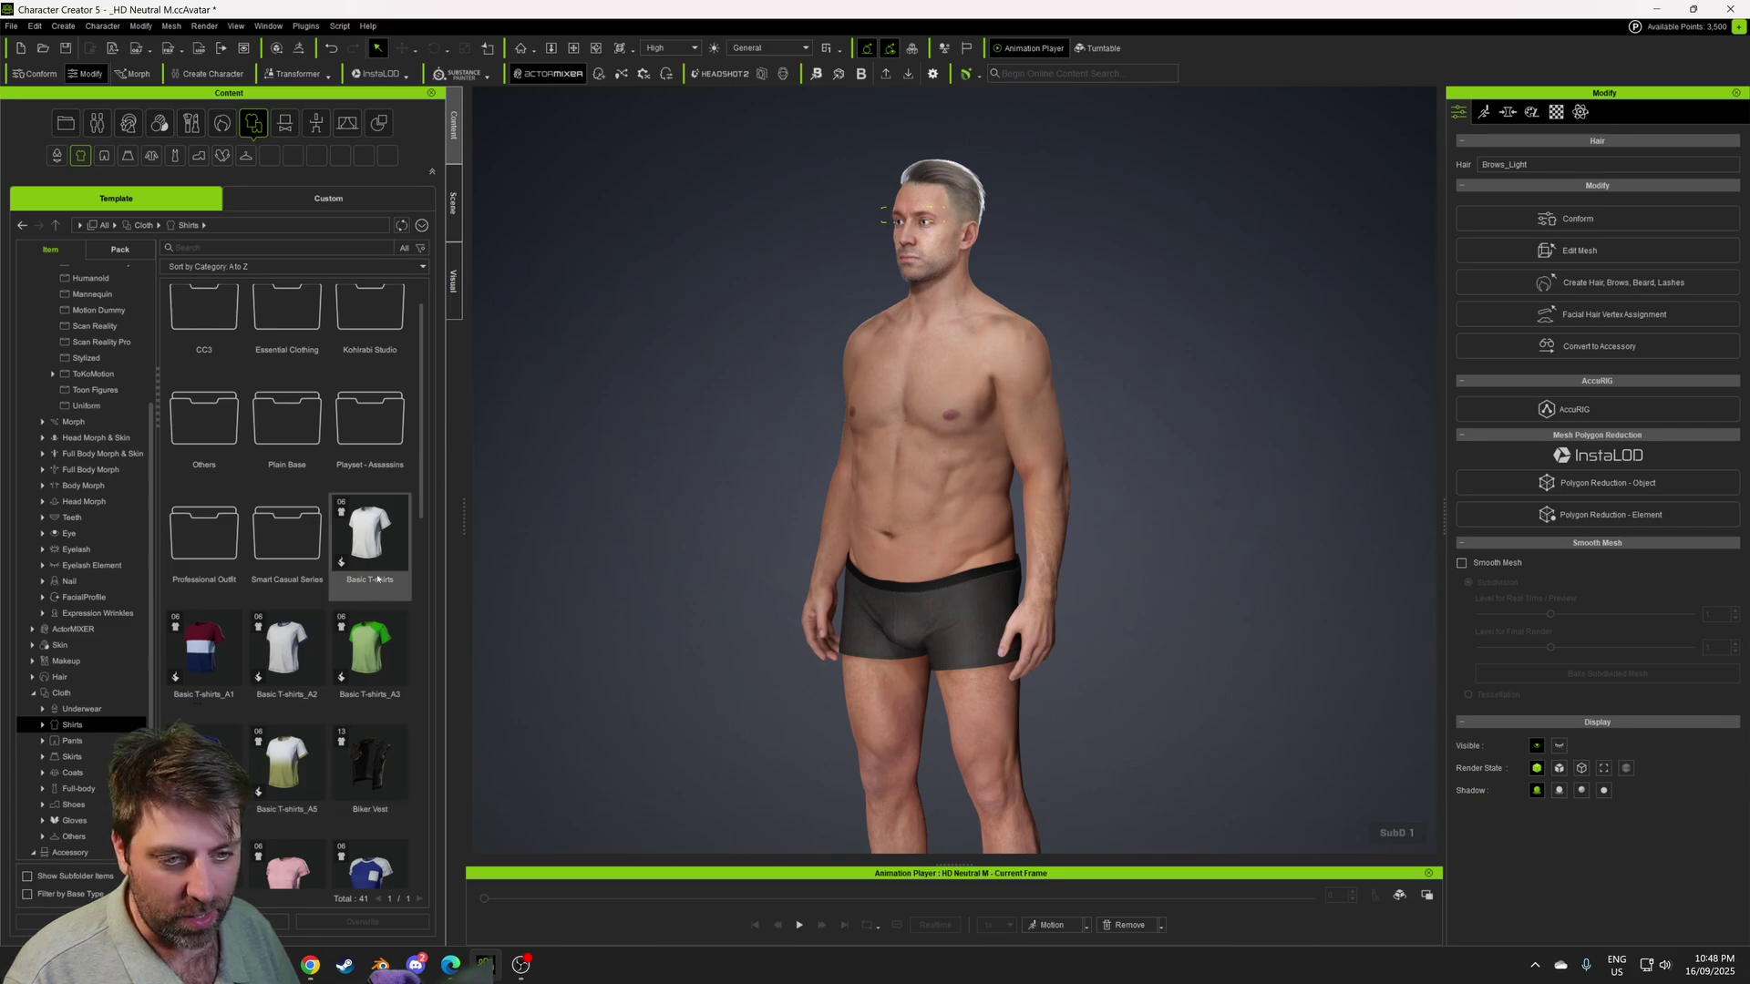
pyautogui.moveTo(378, 579); pyautogui.dragTo(928, 485)
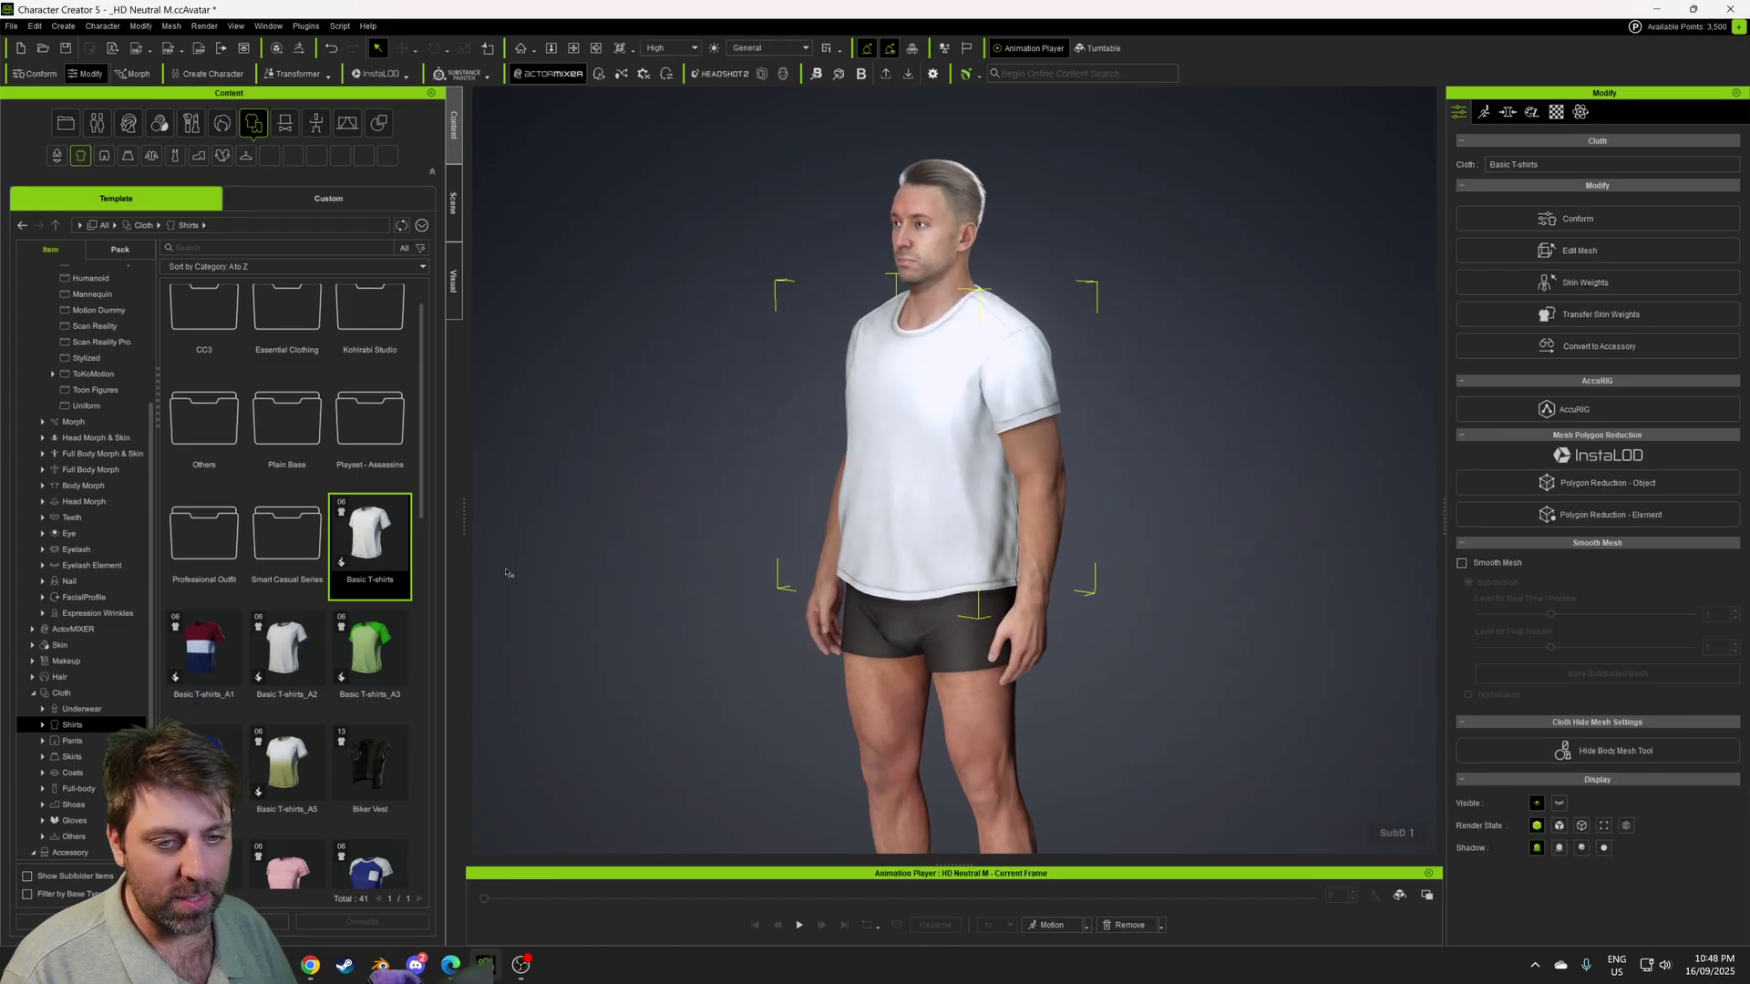
# - Dress the character in the Linen_Shirt from the Smart Casual Series and reframe the character
pyautogui.doubleClick(281, 546)
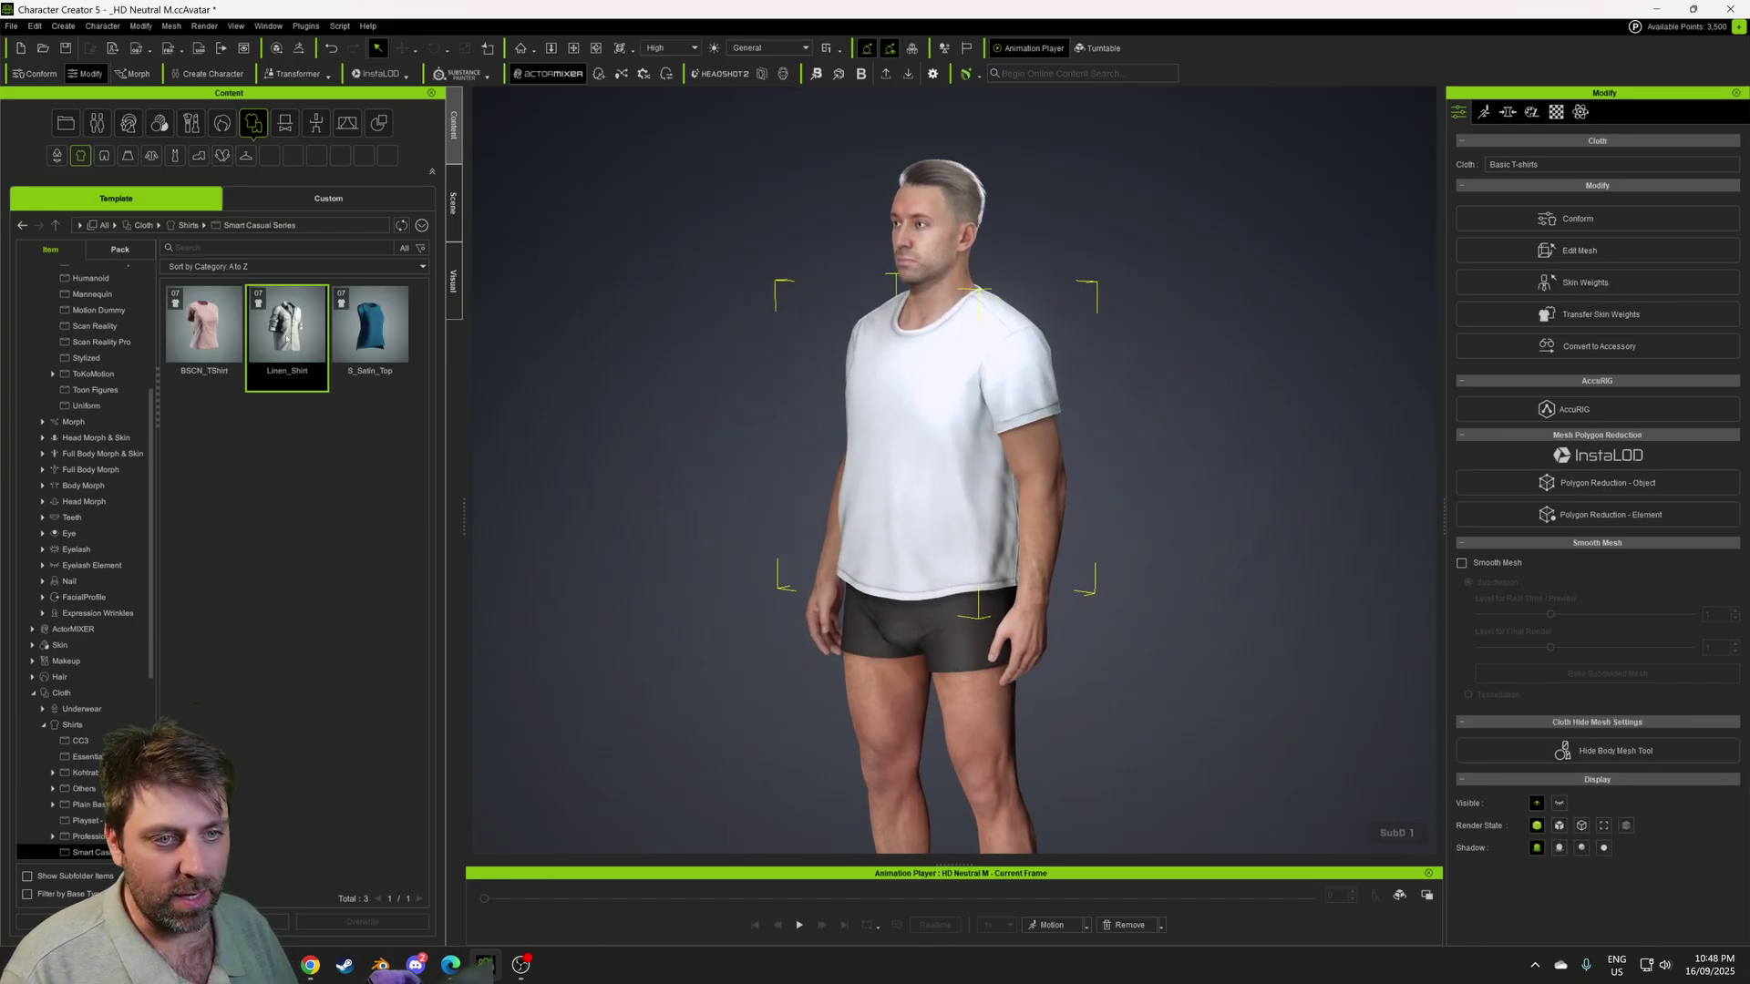
pyautogui.moveTo(287, 329); pyautogui.dragTo(942, 455)
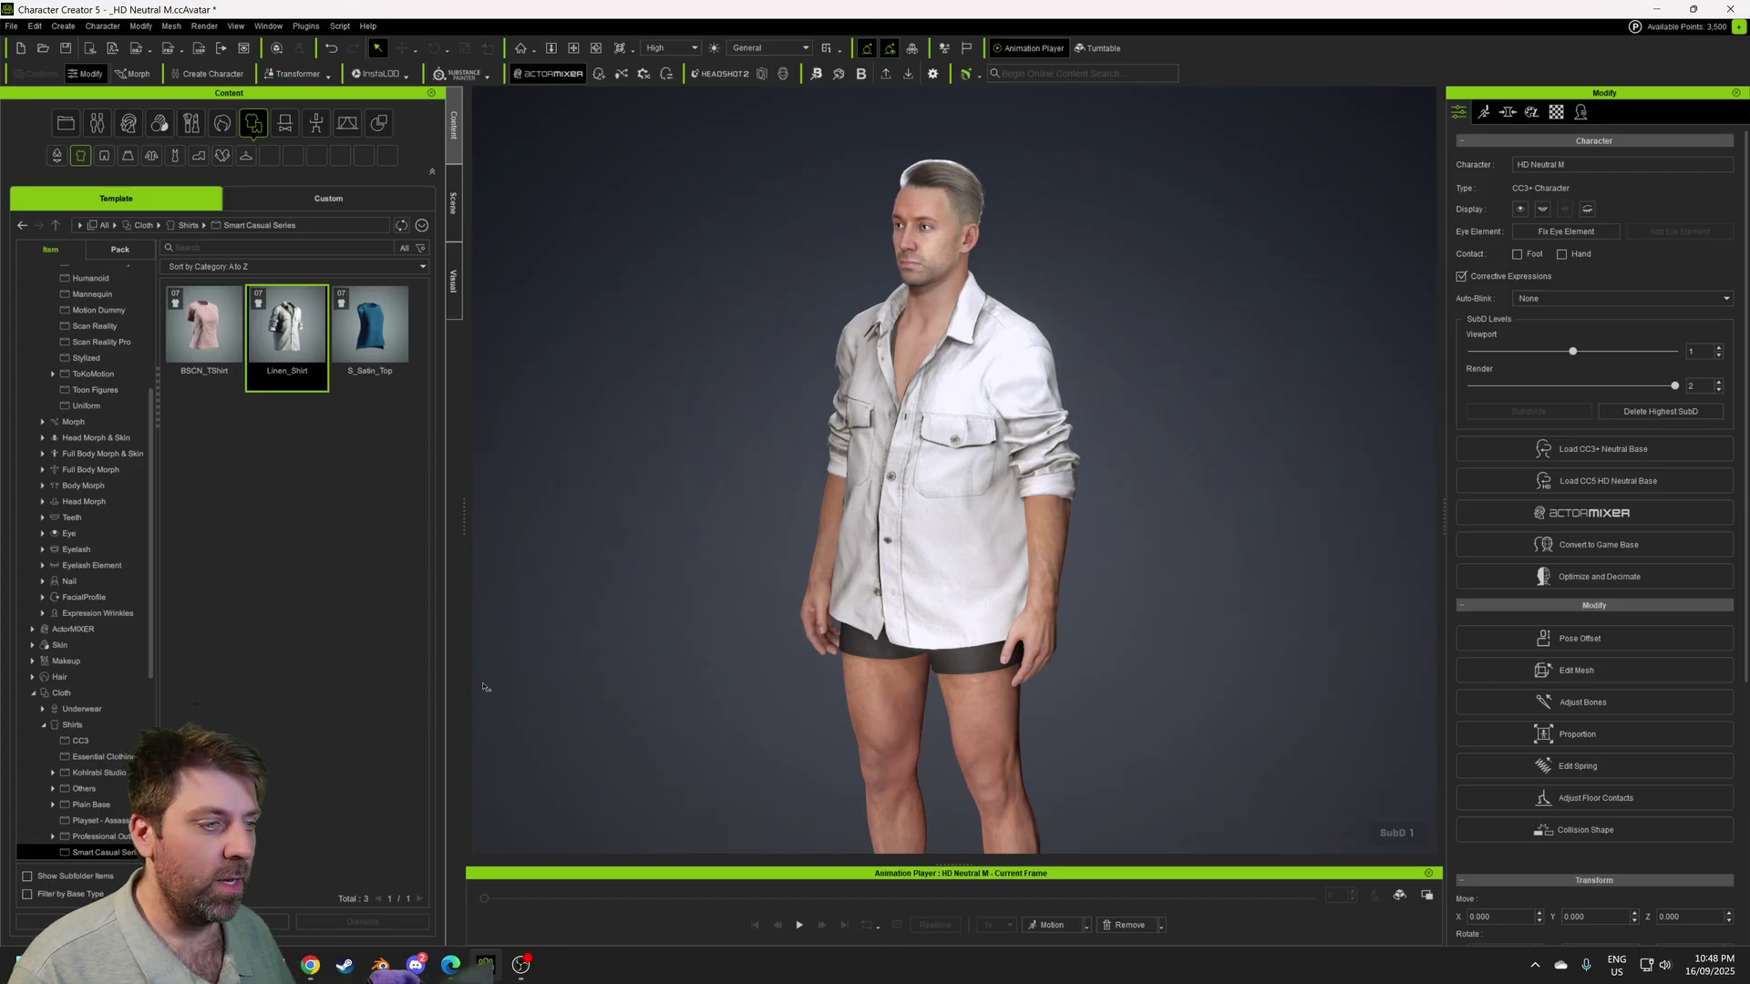
pyautogui.moveTo(1074, 699); pyautogui.dragTo(1126, 611, button='right')
pyautogui.scroll(6, 1011, 510)
pyautogui.moveTo(1010, 510); pyautogui.dragTo(1151, 608, button='right')
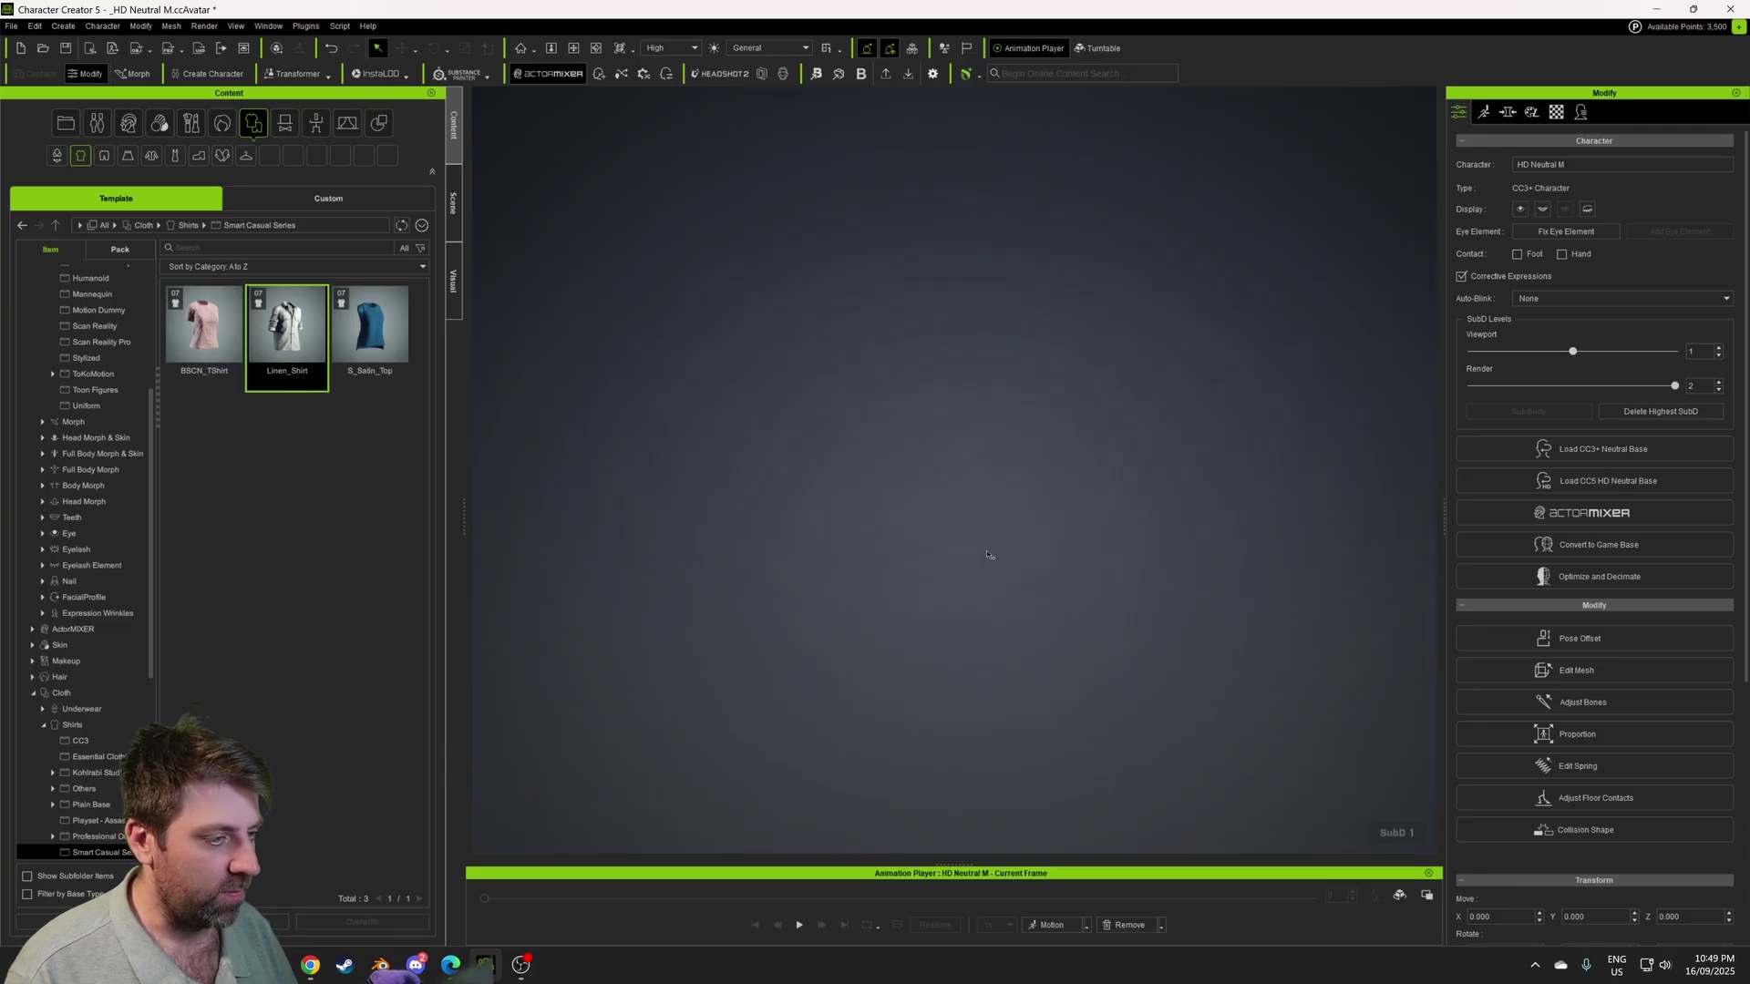
pyautogui.press('f')
# - Examine the shirt's fit, the collar and the character's face from the front and side
pyautogui.scroll(3, 989, 511)
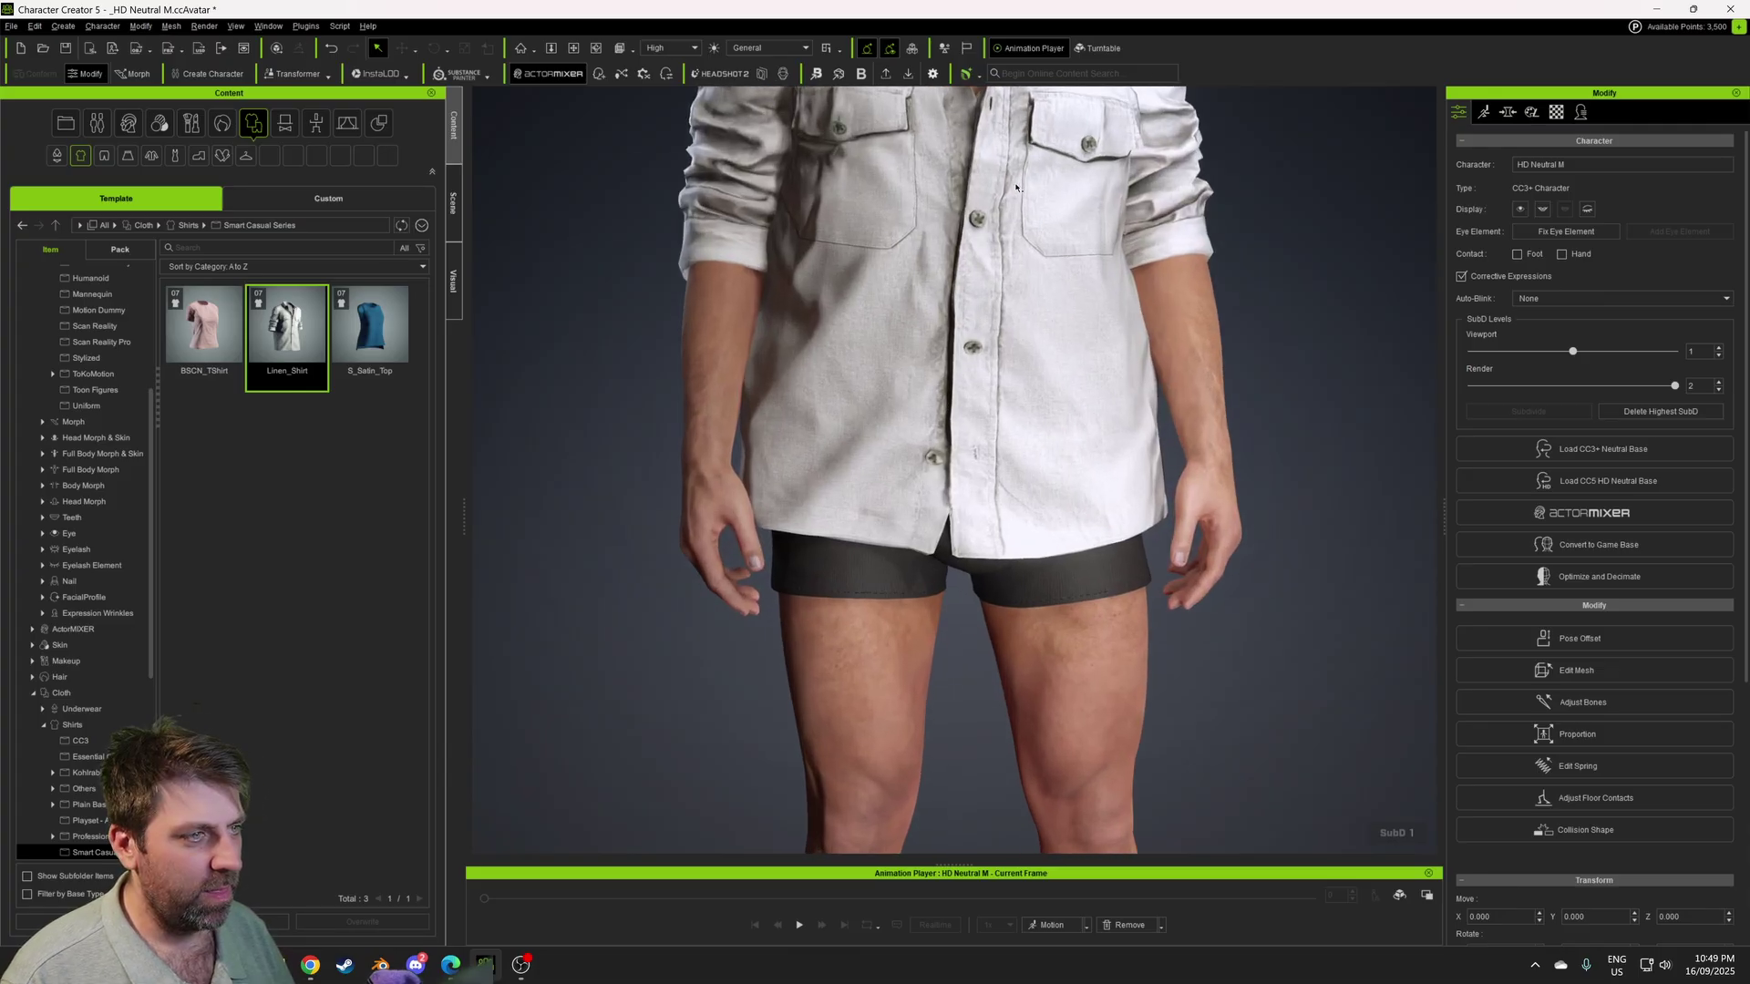
pyautogui.moveTo(992, 415); pyautogui.dragTo(1000, 636, button='middle')
pyautogui.scroll(4, 1000, 637)
pyautogui.moveTo(1000, 636); pyautogui.dragTo(801, 620, button='right')
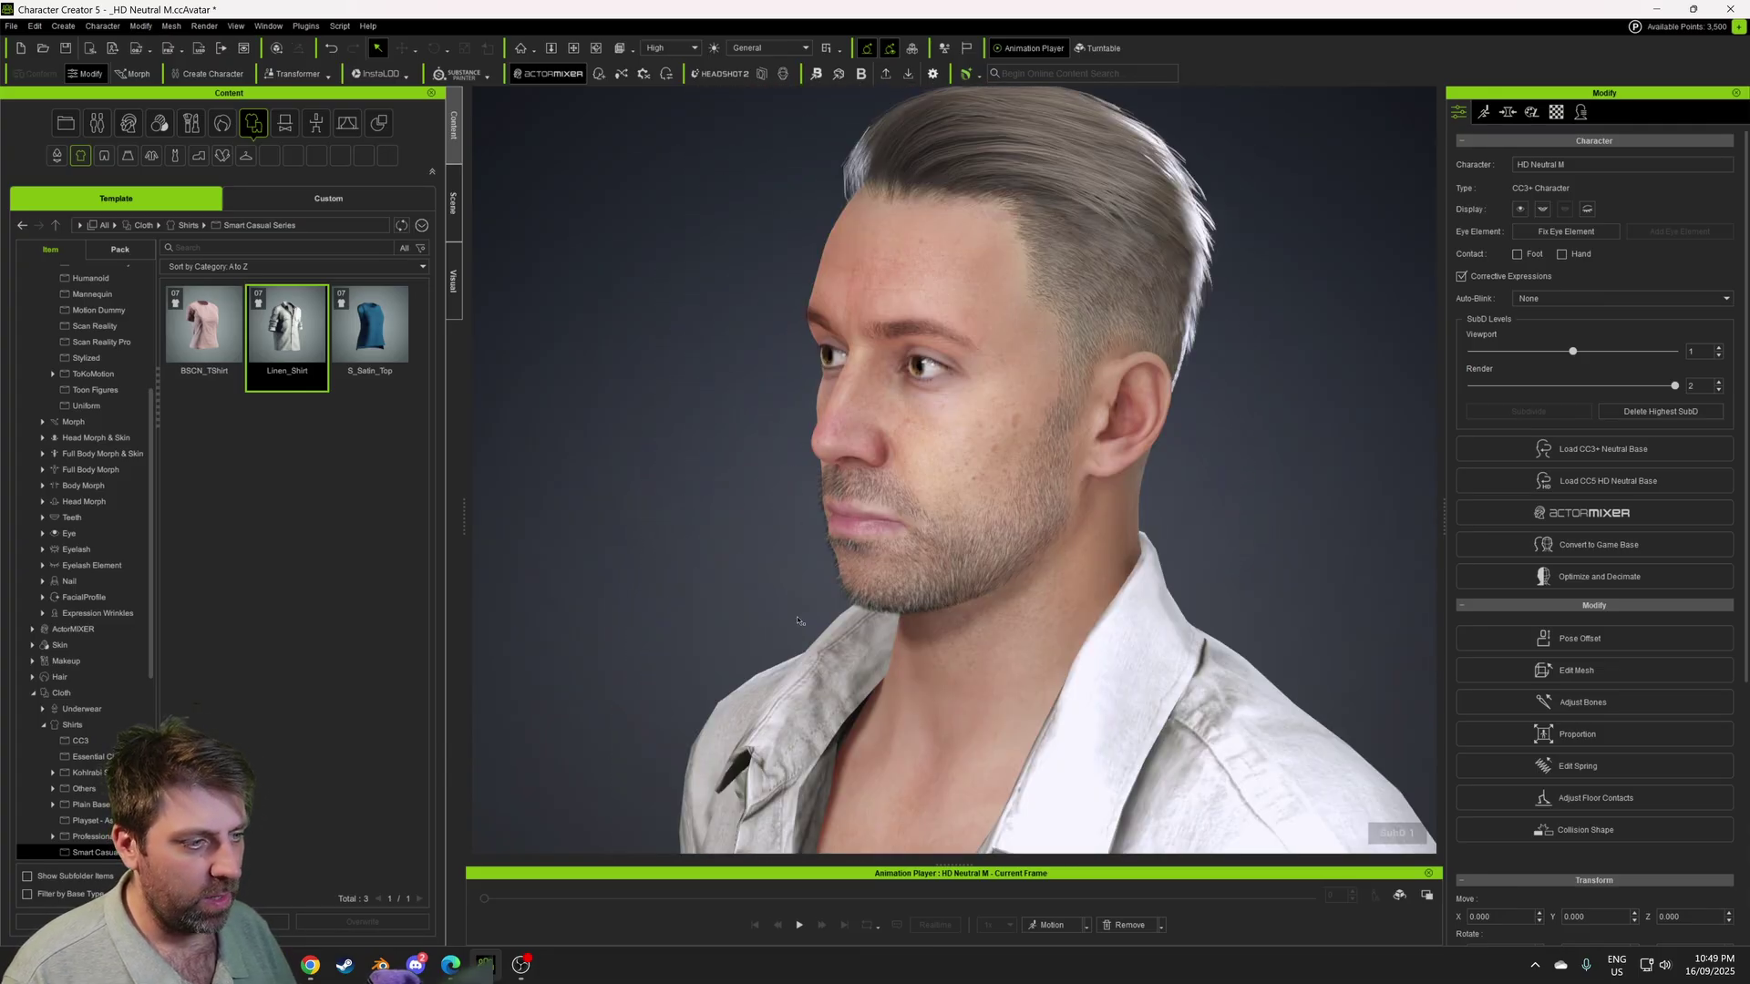
pyautogui.moveTo(948, 373)
pyautogui.mouseDown(button='middle')
pyautogui.moveTo(942, 624)
pyautogui.moveTo(959, 355)
pyautogui.mouseUp(button='middle')
pyautogui.scroll(-1, 943, 624)
pyautogui.scroll(-1, 942, 624)
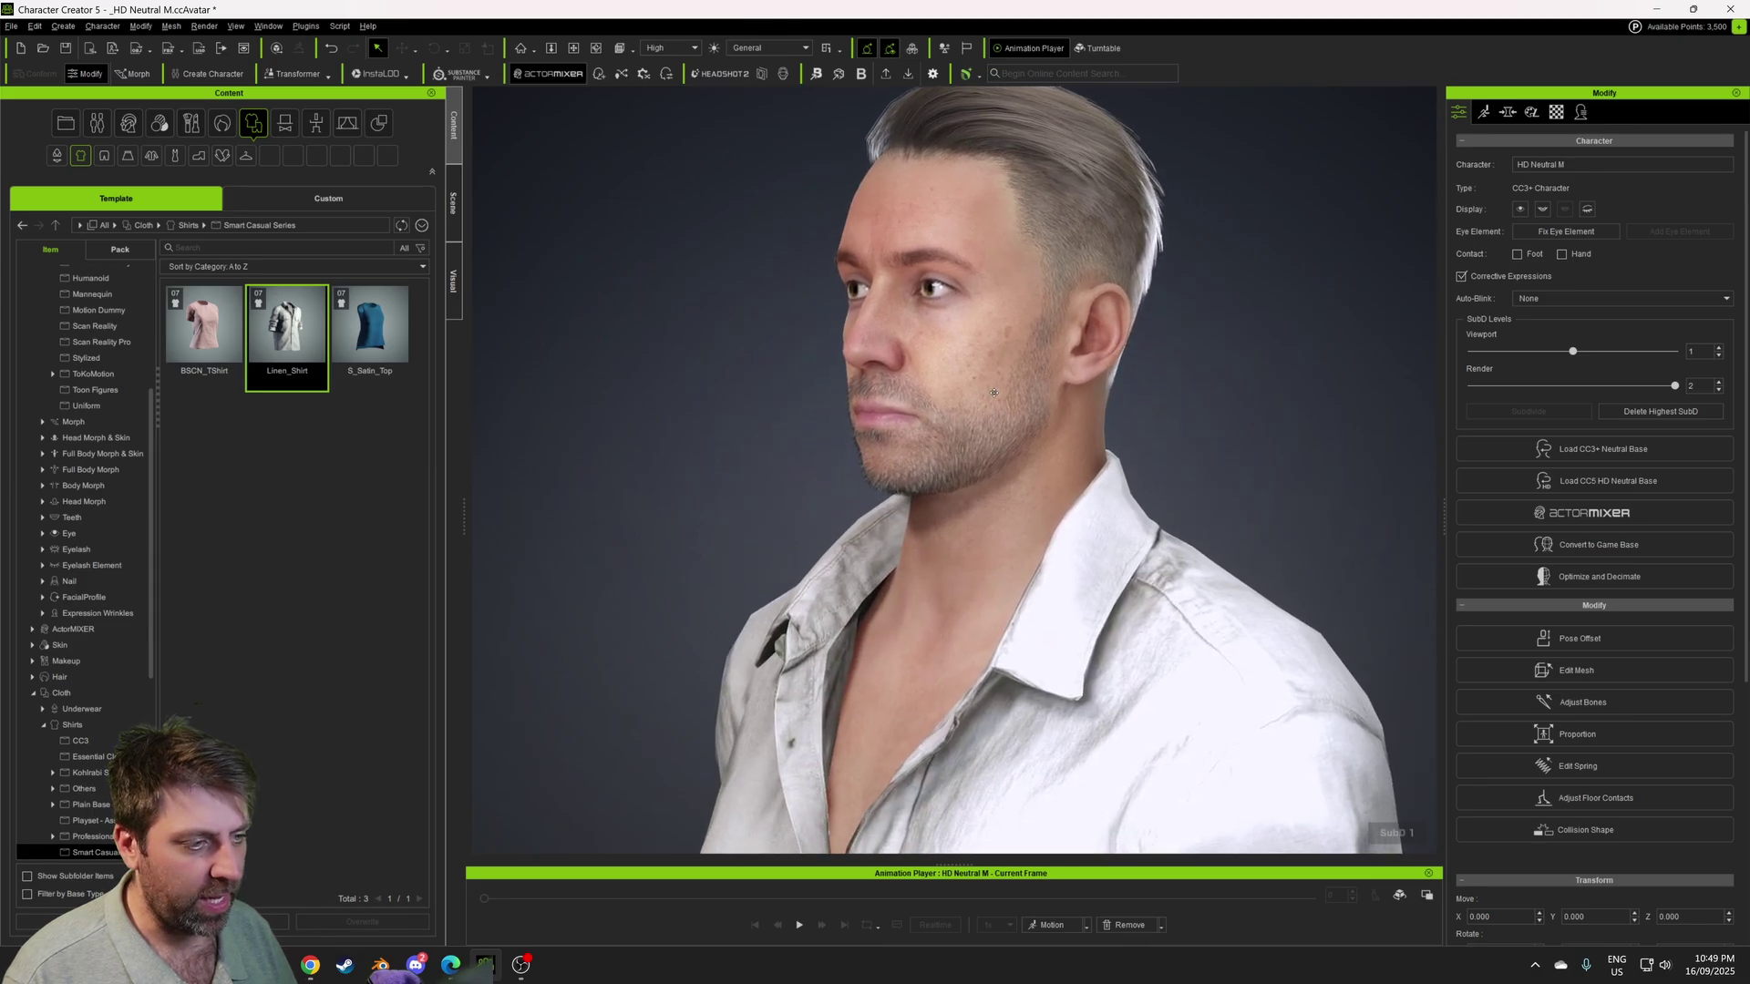
pyautogui.moveTo(959, 592); pyautogui.dragTo(995, 598, button='right')
pyautogui.moveTo(995, 598); pyautogui.dragTo(996, 554, button='middle')
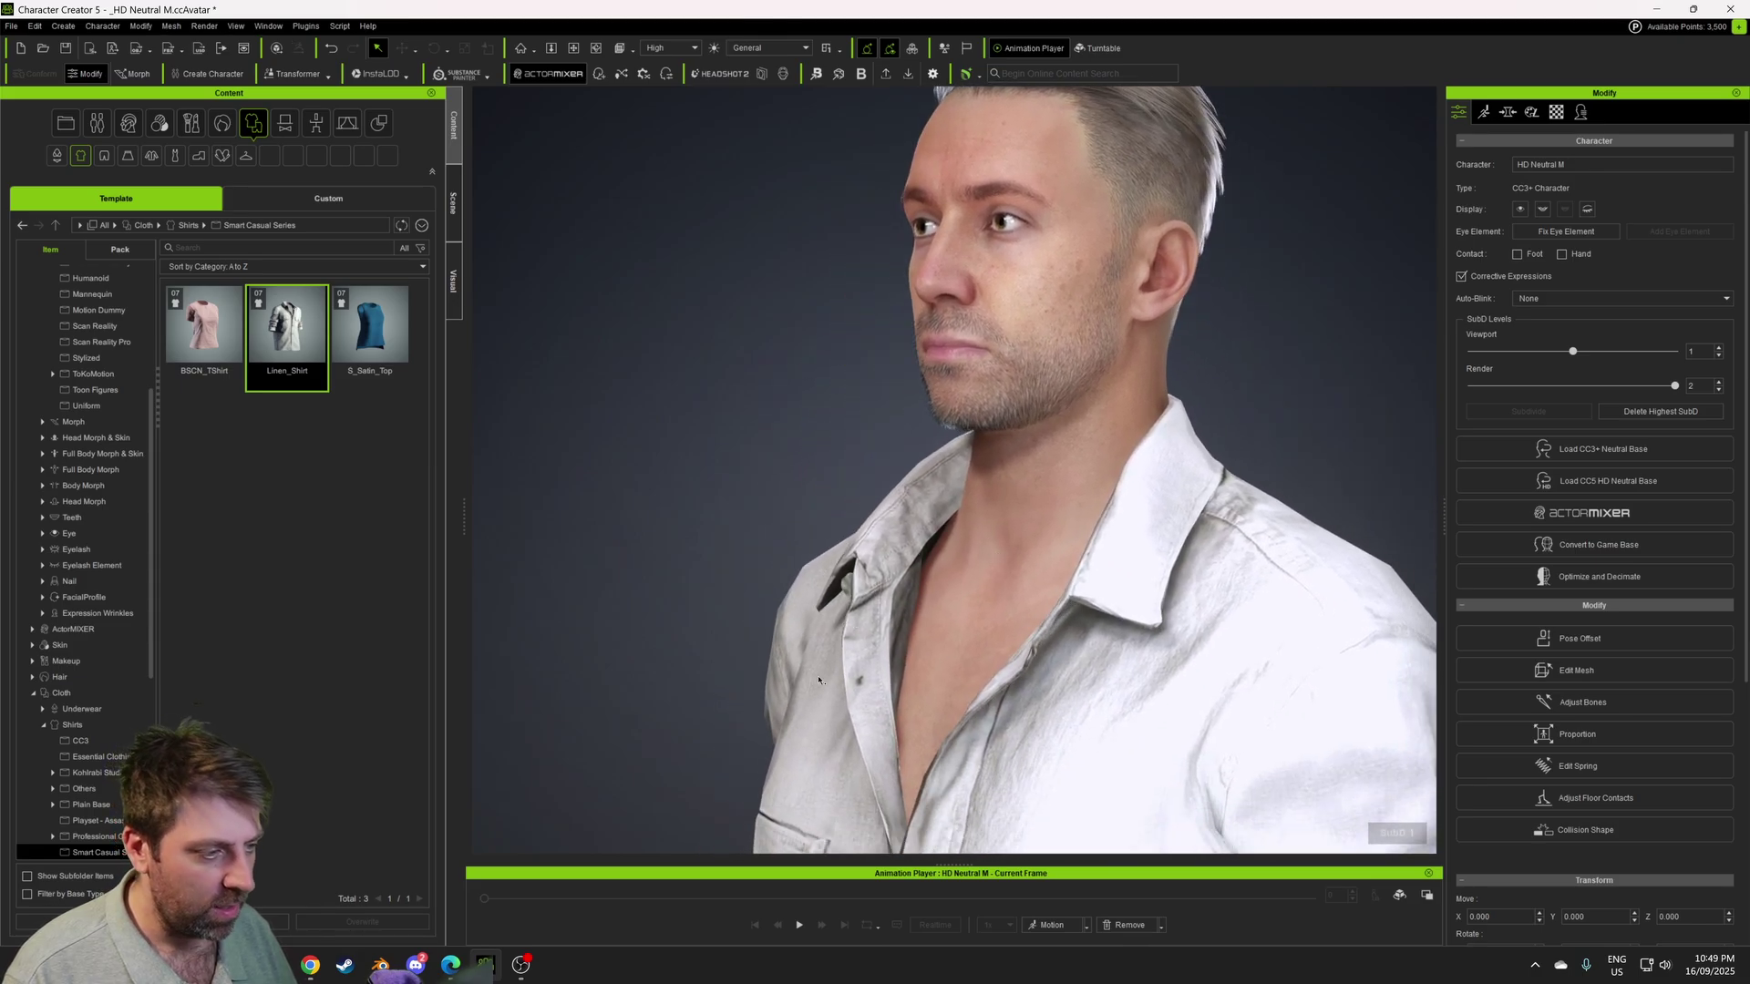
# - Dress the character in the Slim Jeans_A3 from the Pants collection
pyautogui.scroll(-4, 905, 695)
pyautogui.moveTo(905, 695); pyautogui.dragTo(856, 356, button='middle')
pyautogui.scroll(2, 1013, 590)
pyautogui.scroll(-3, 929, 584)
pyautogui.moveTo(929, 638); pyautogui.dragTo(898, 264, button='middle')
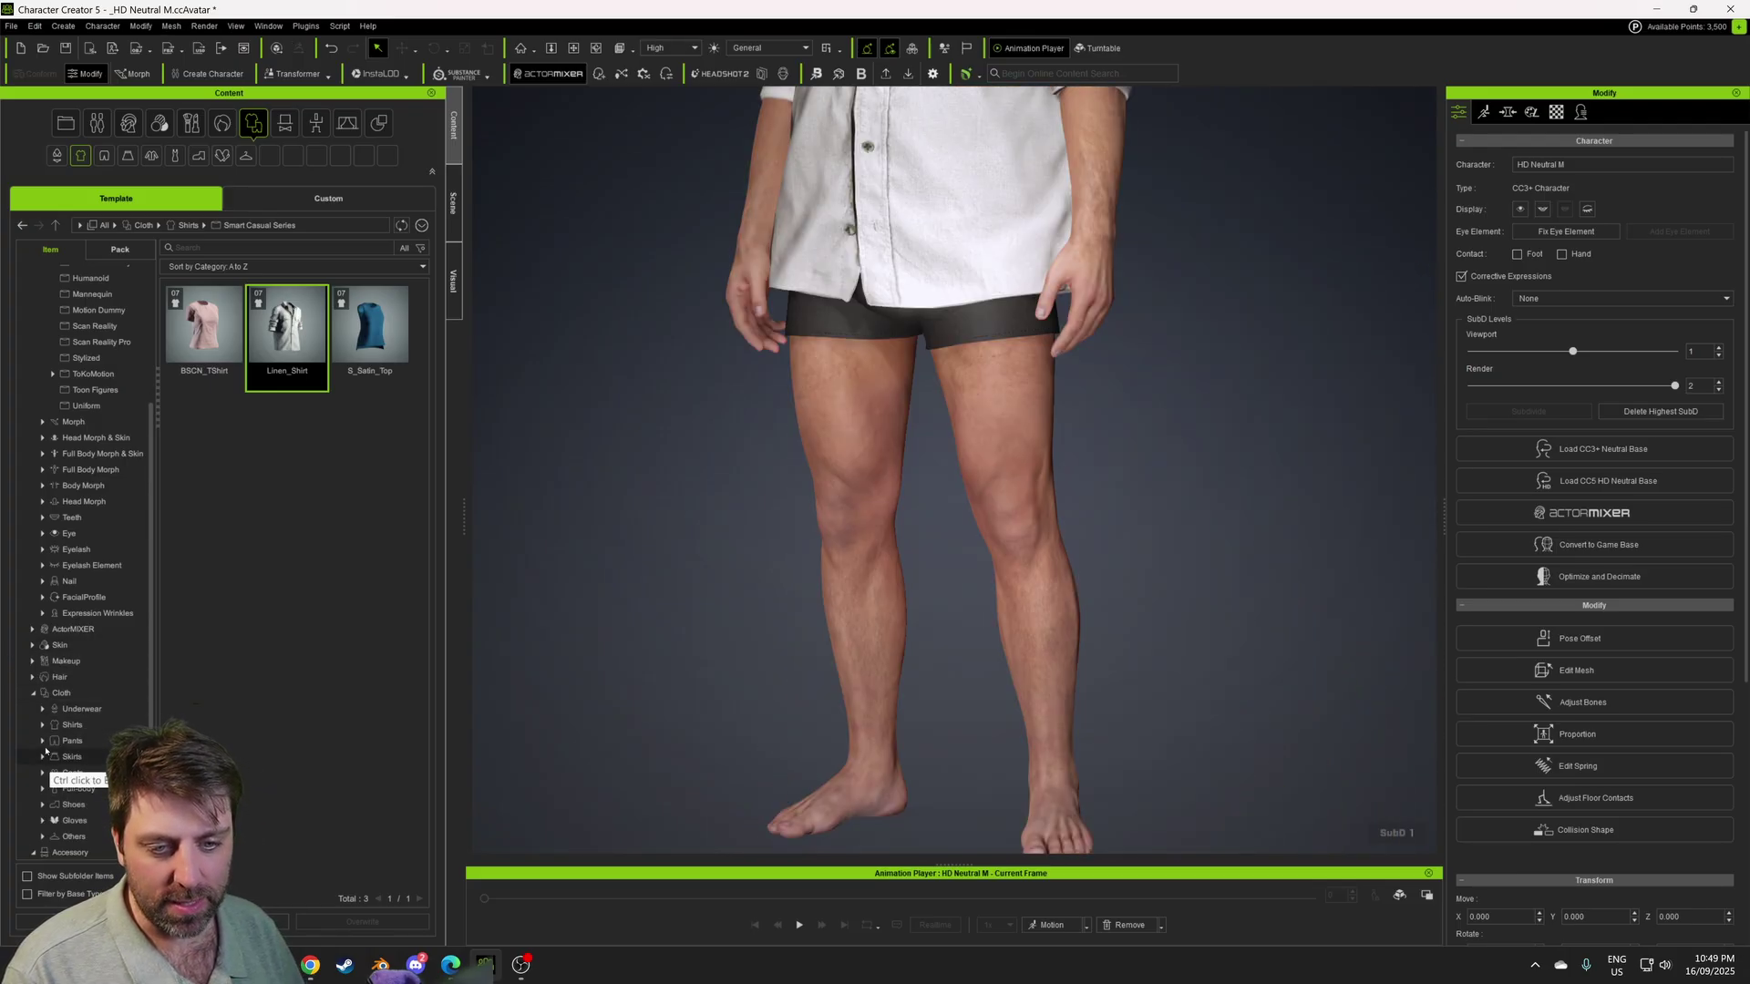
pyautogui.scroll(-1, 94, 757)
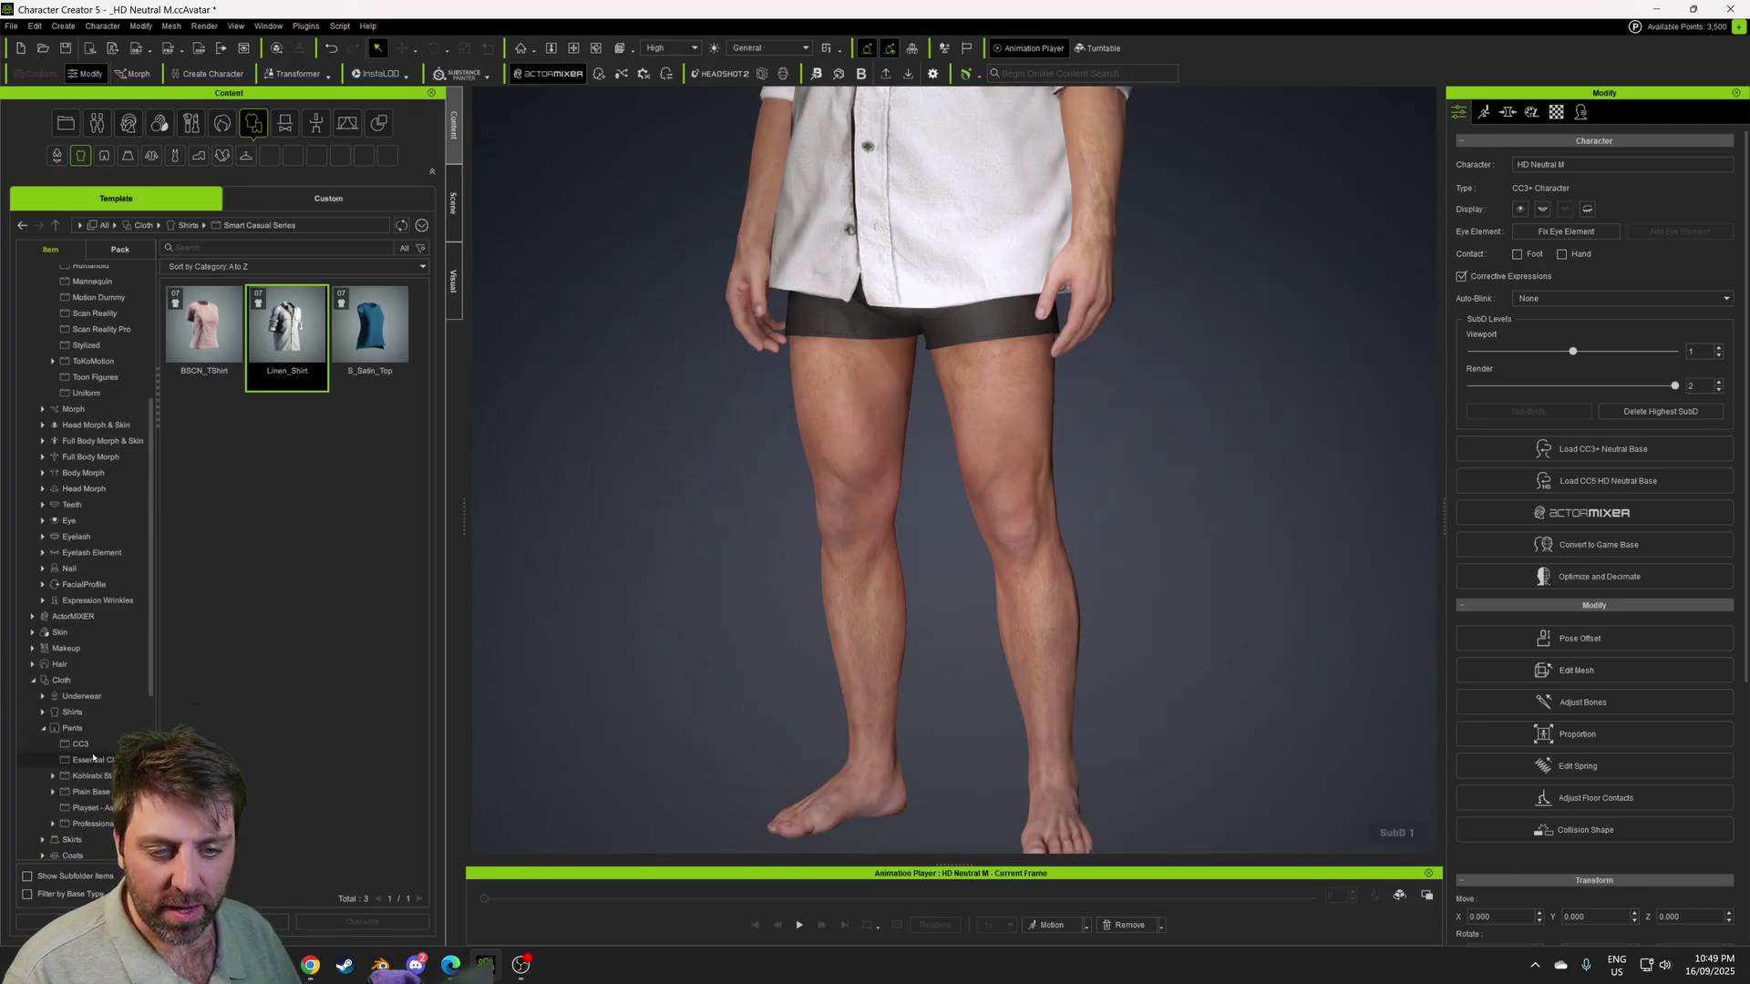
pyautogui.click(91, 736)
pyautogui.scroll(-1, 358, 772)
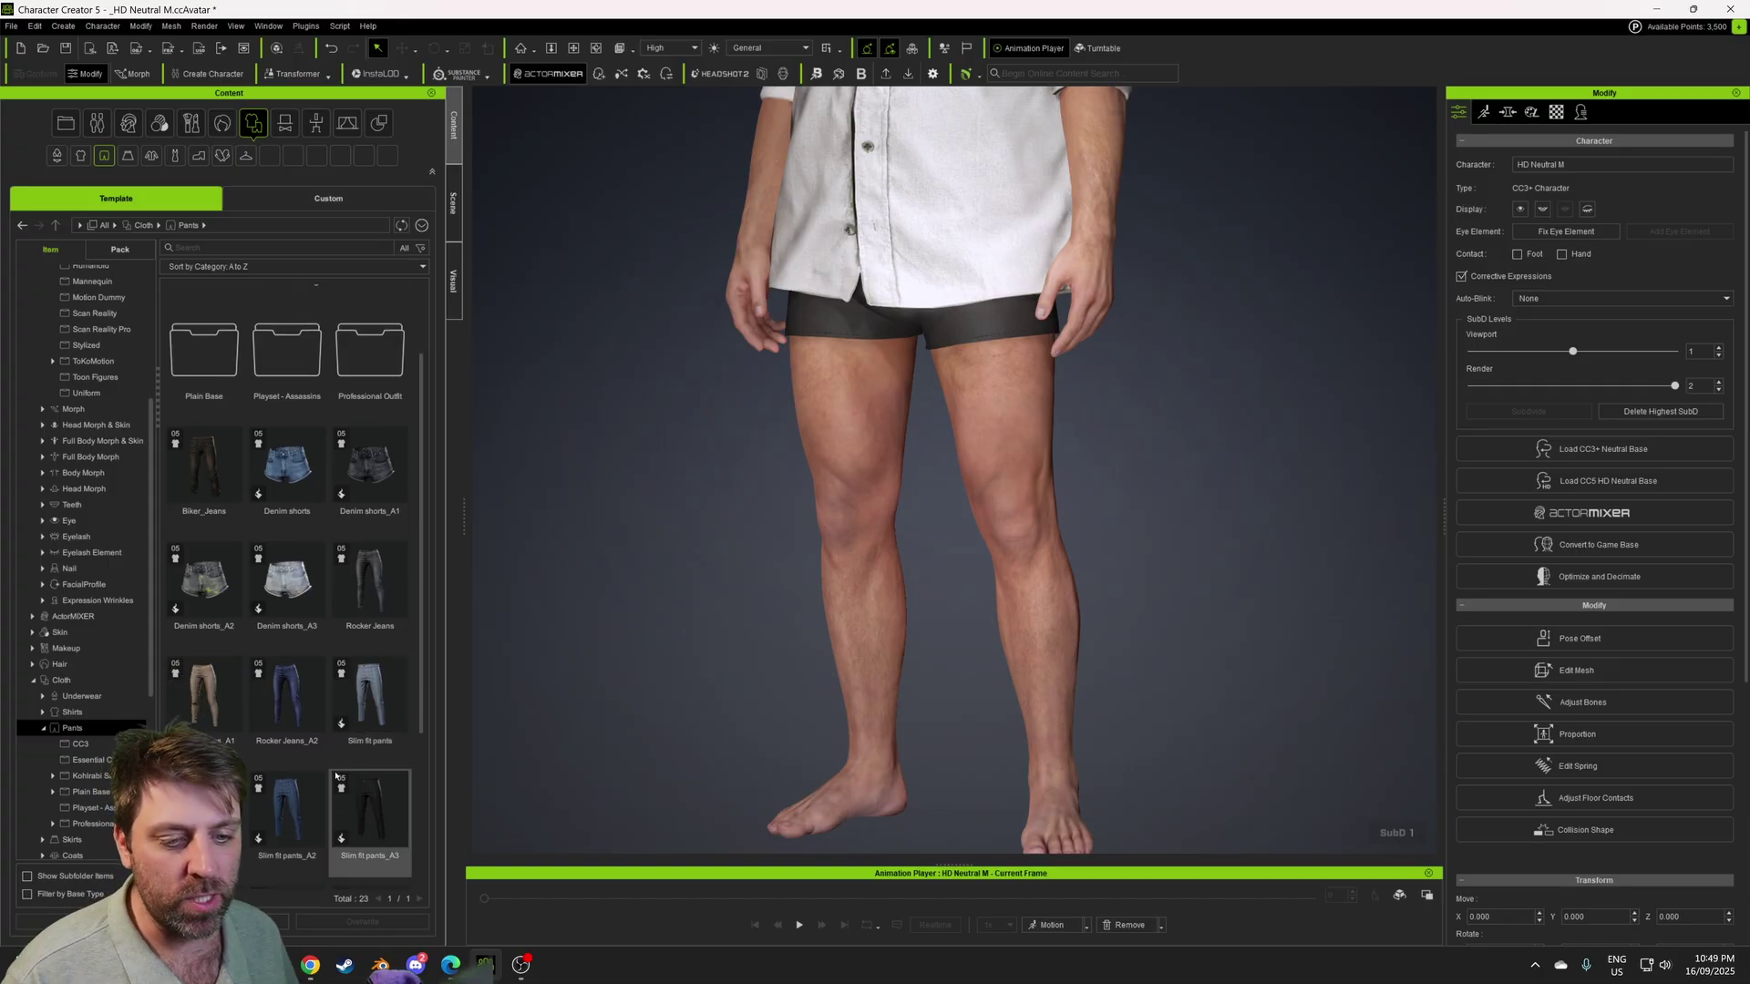
pyautogui.scroll(-3, 336, 776)
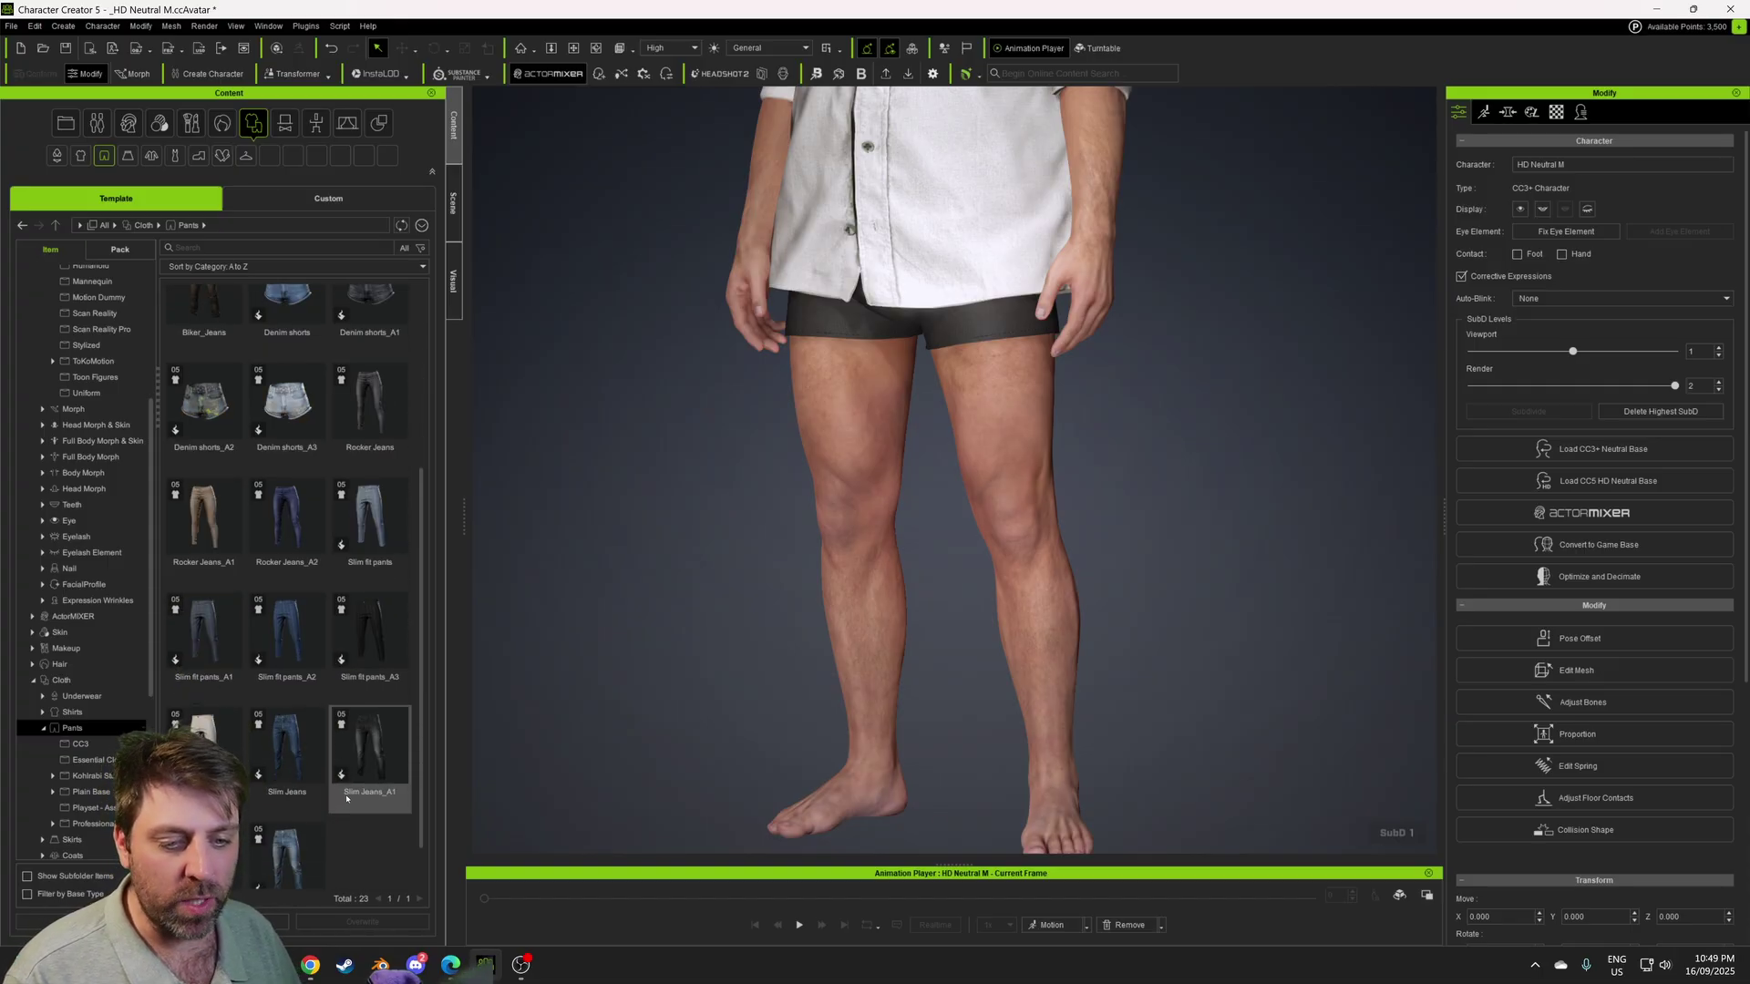
pyautogui.click(259, 684)
pyautogui.moveTo(280, 827); pyautogui.dragTo(860, 485)
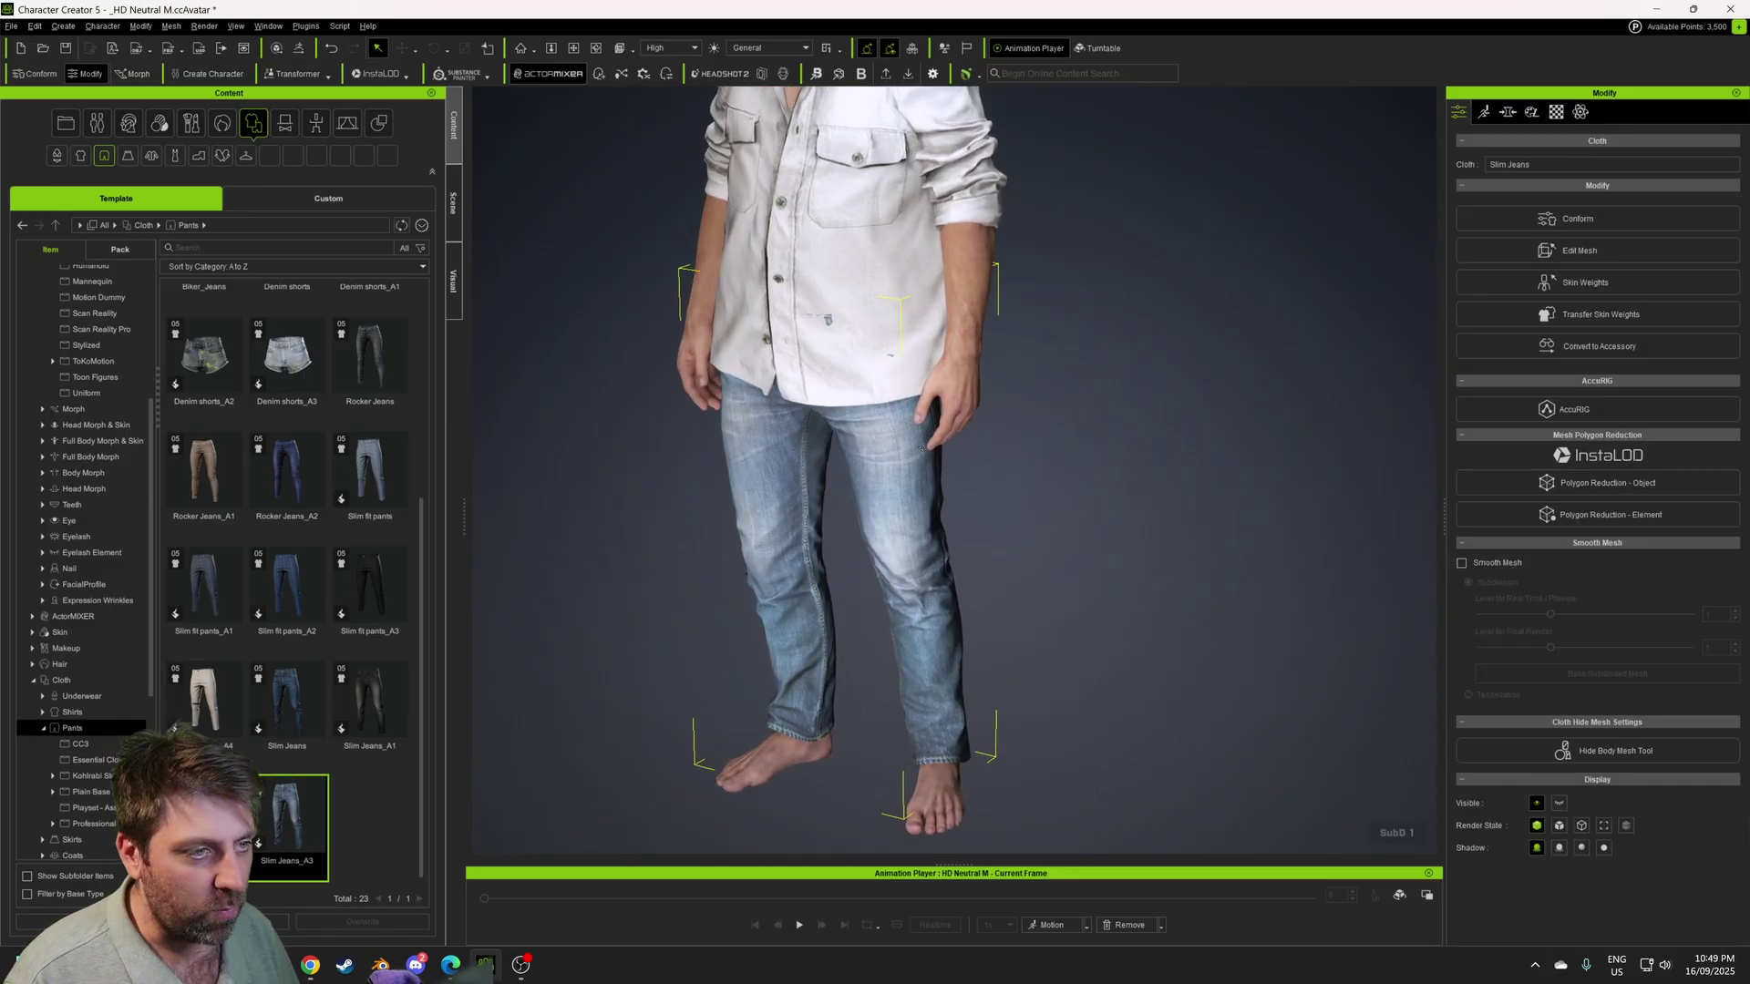
# - Inspect where the jeans poke through the shirt, and open the jeans for mesh editing with Soft Selection enabled
pyautogui.moveTo(915, 391); pyautogui.dragTo(775, 429, button='right')
pyautogui.moveTo(774, 429); pyautogui.dragTo(812, 568, button='middle')
pyautogui.scroll(2, 812, 568)
pyautogui.scroll(3, 793, 525)
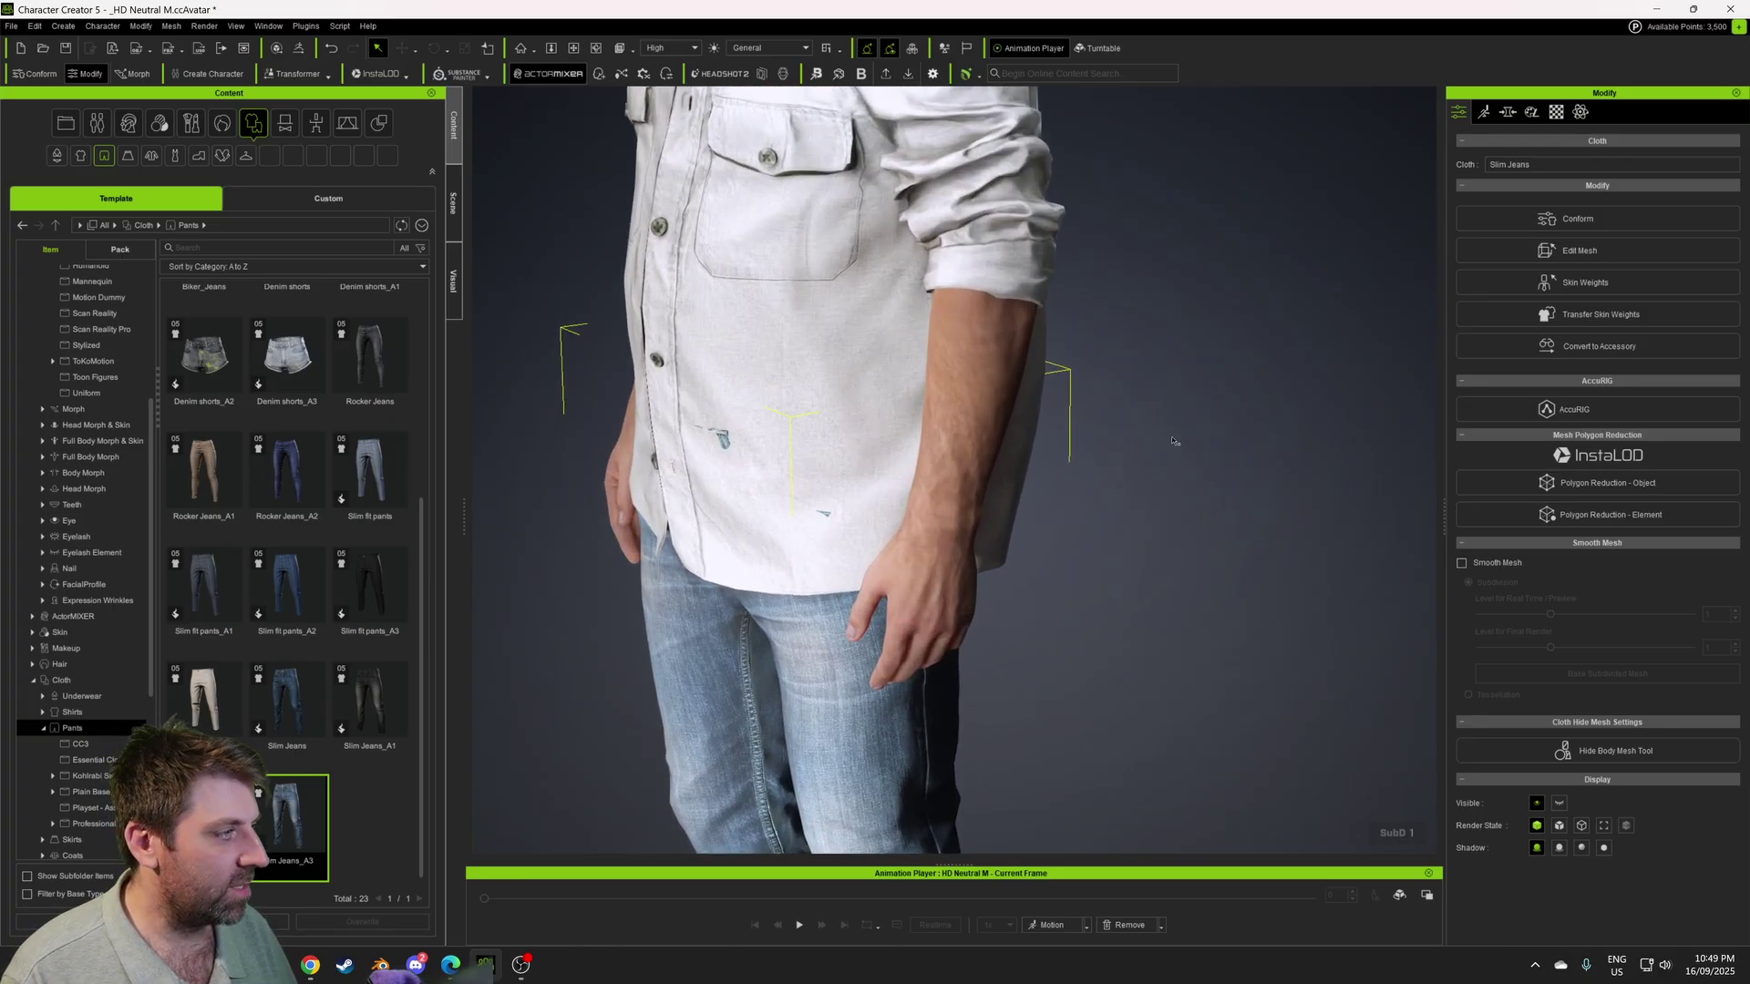
pyautogui.click(1535, 256)
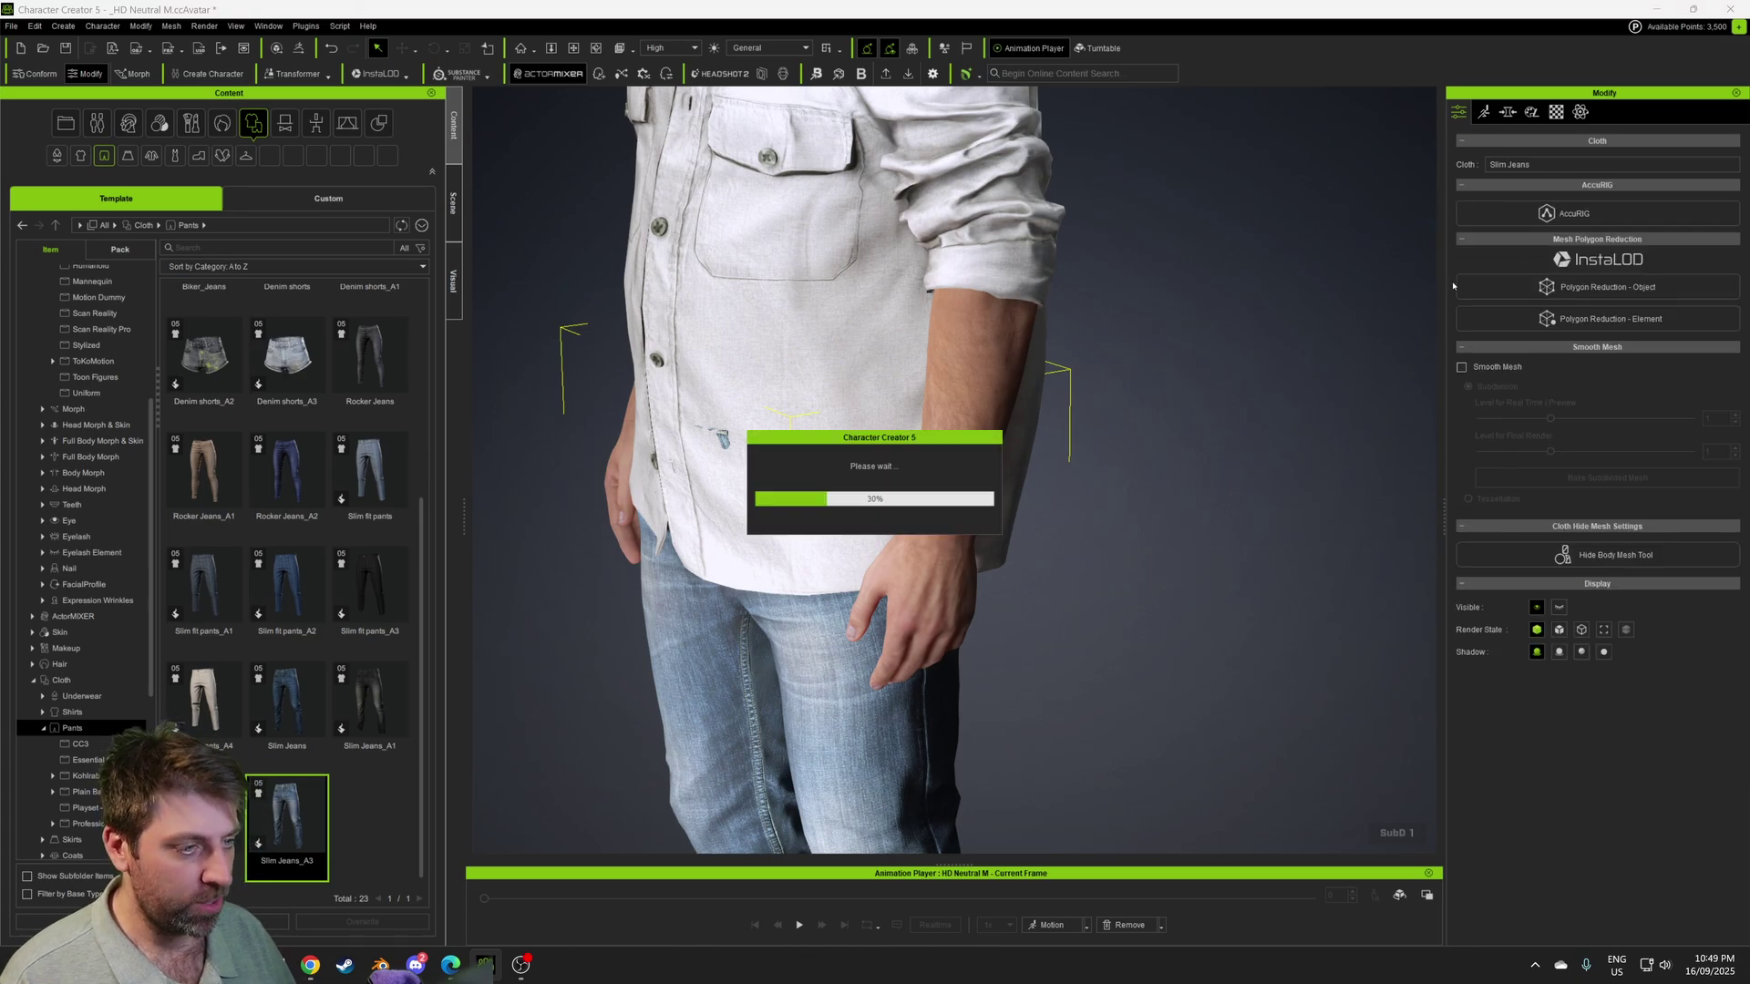
pyautogui.click(1470, 430)
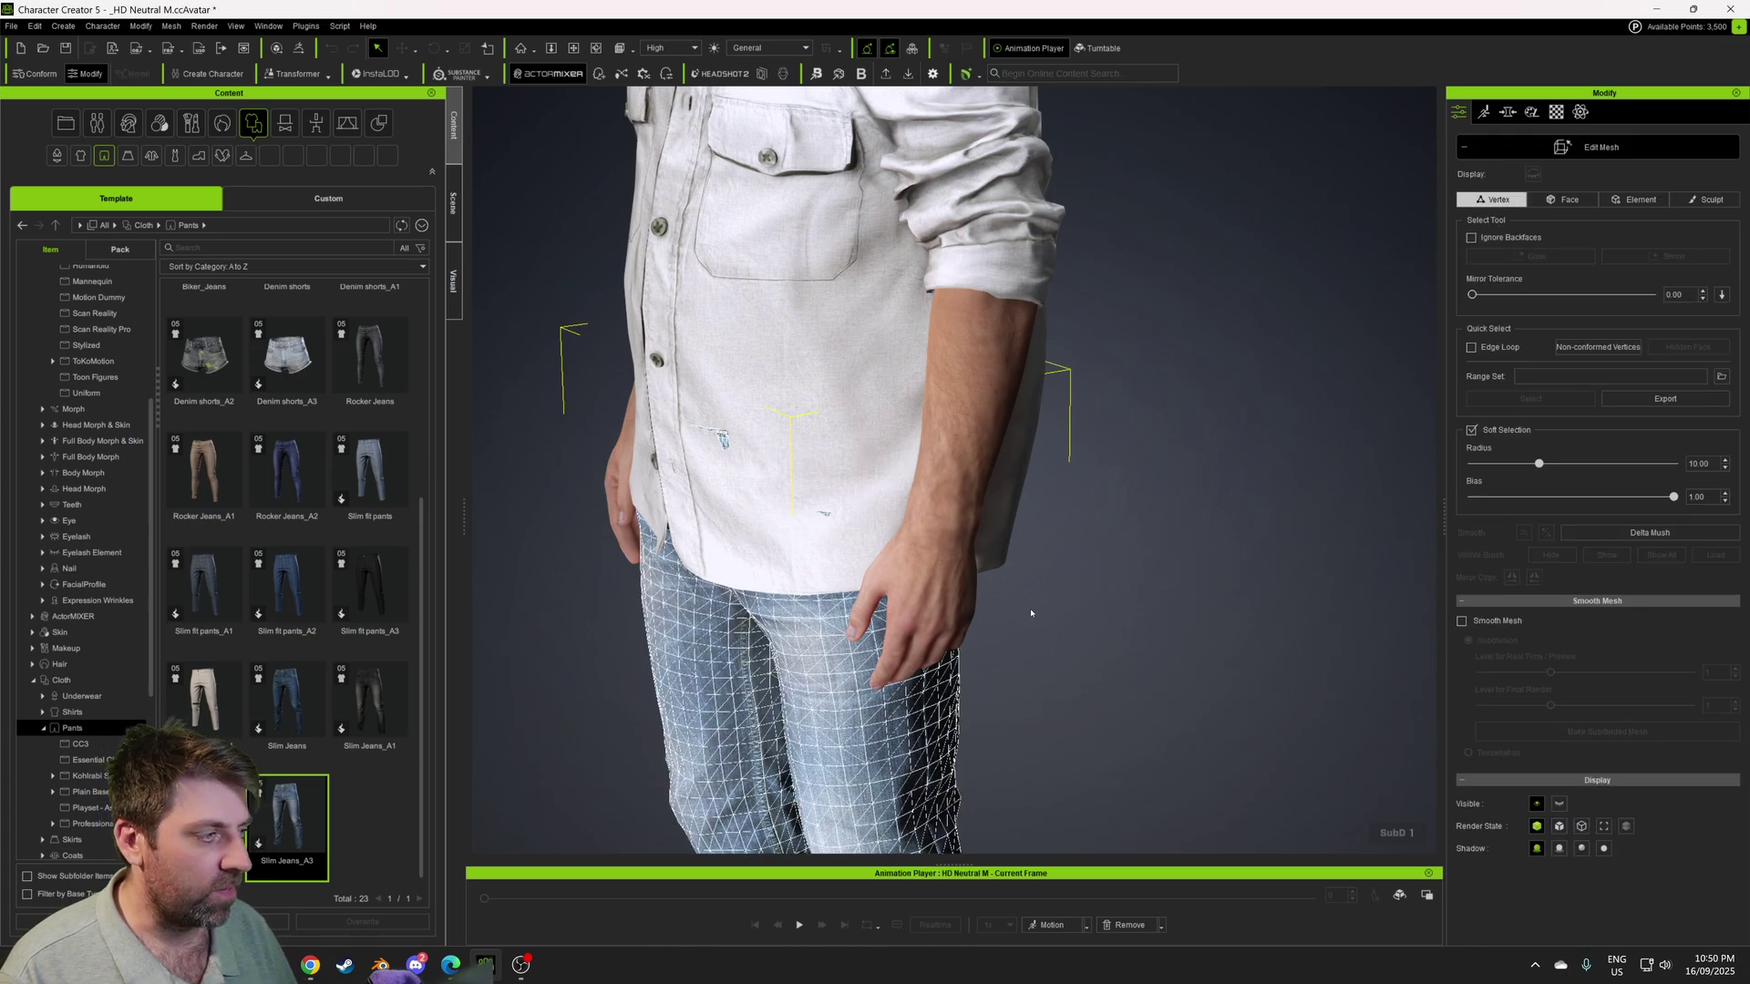
# - Select the jeans vertices poking through the shirt near the left hip and move them inside the shirt
pyautogui.click(826, 516)
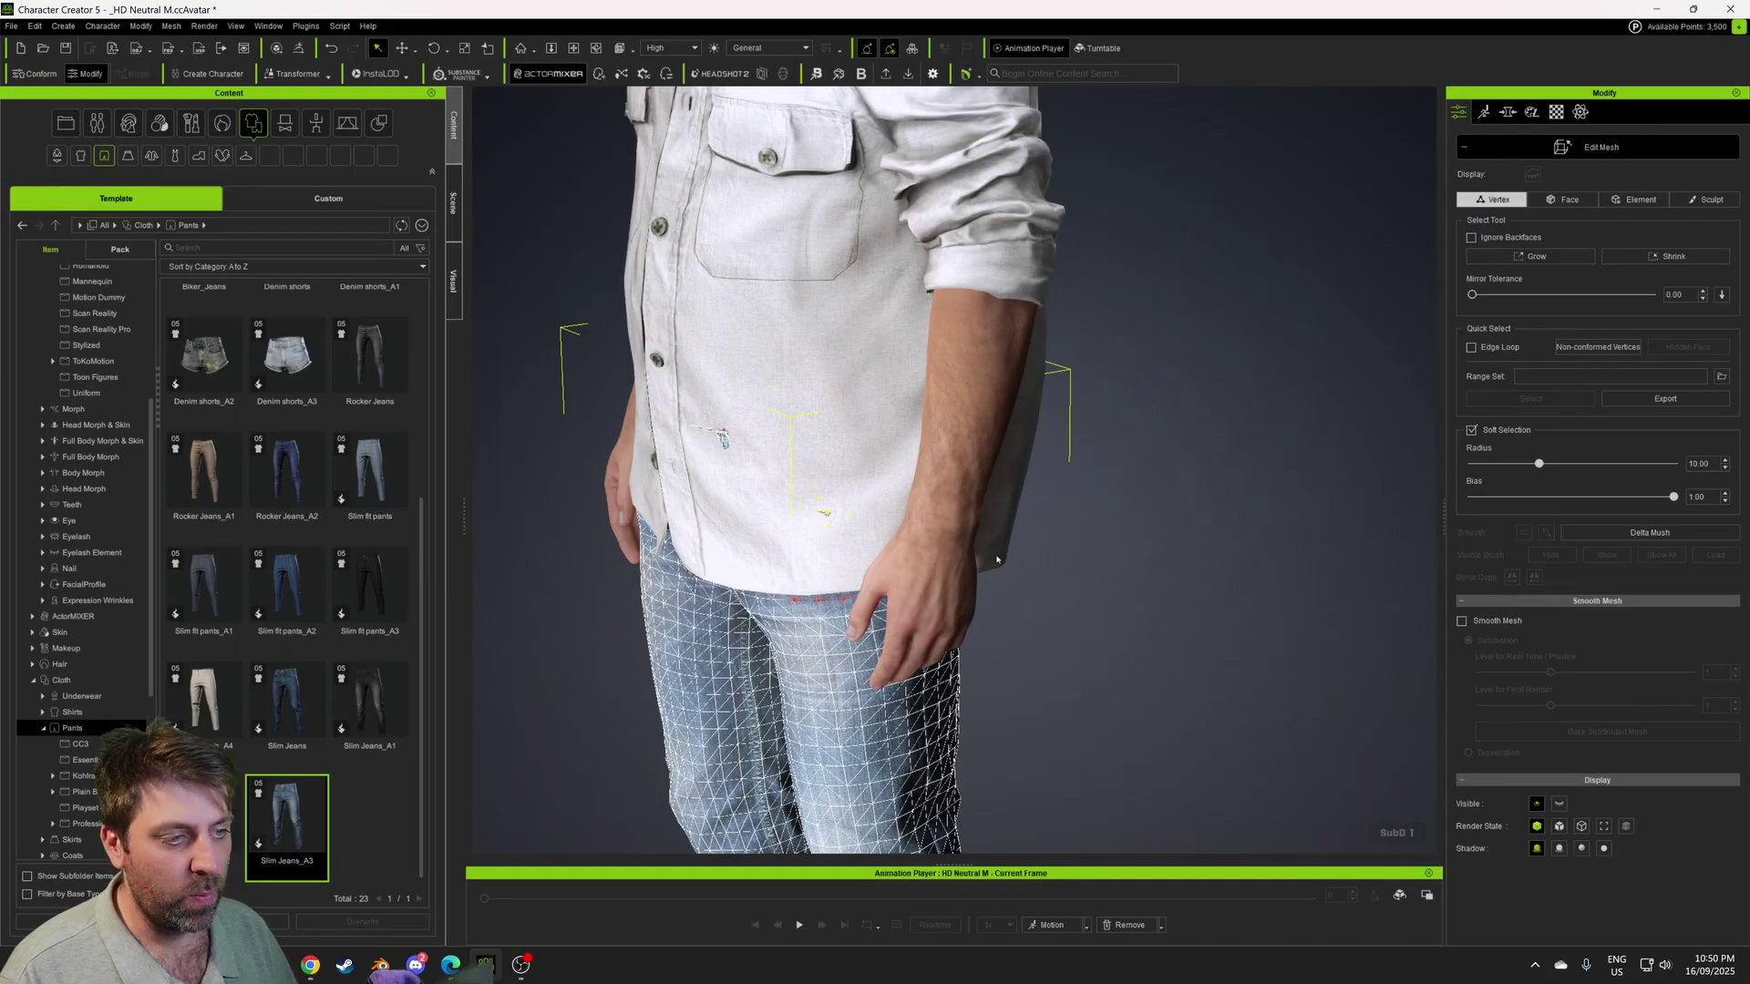
pyautogui.moveTo(997, 560); pyautogui.dragTo(902, 574, button='right')
pyautogui.press('w')
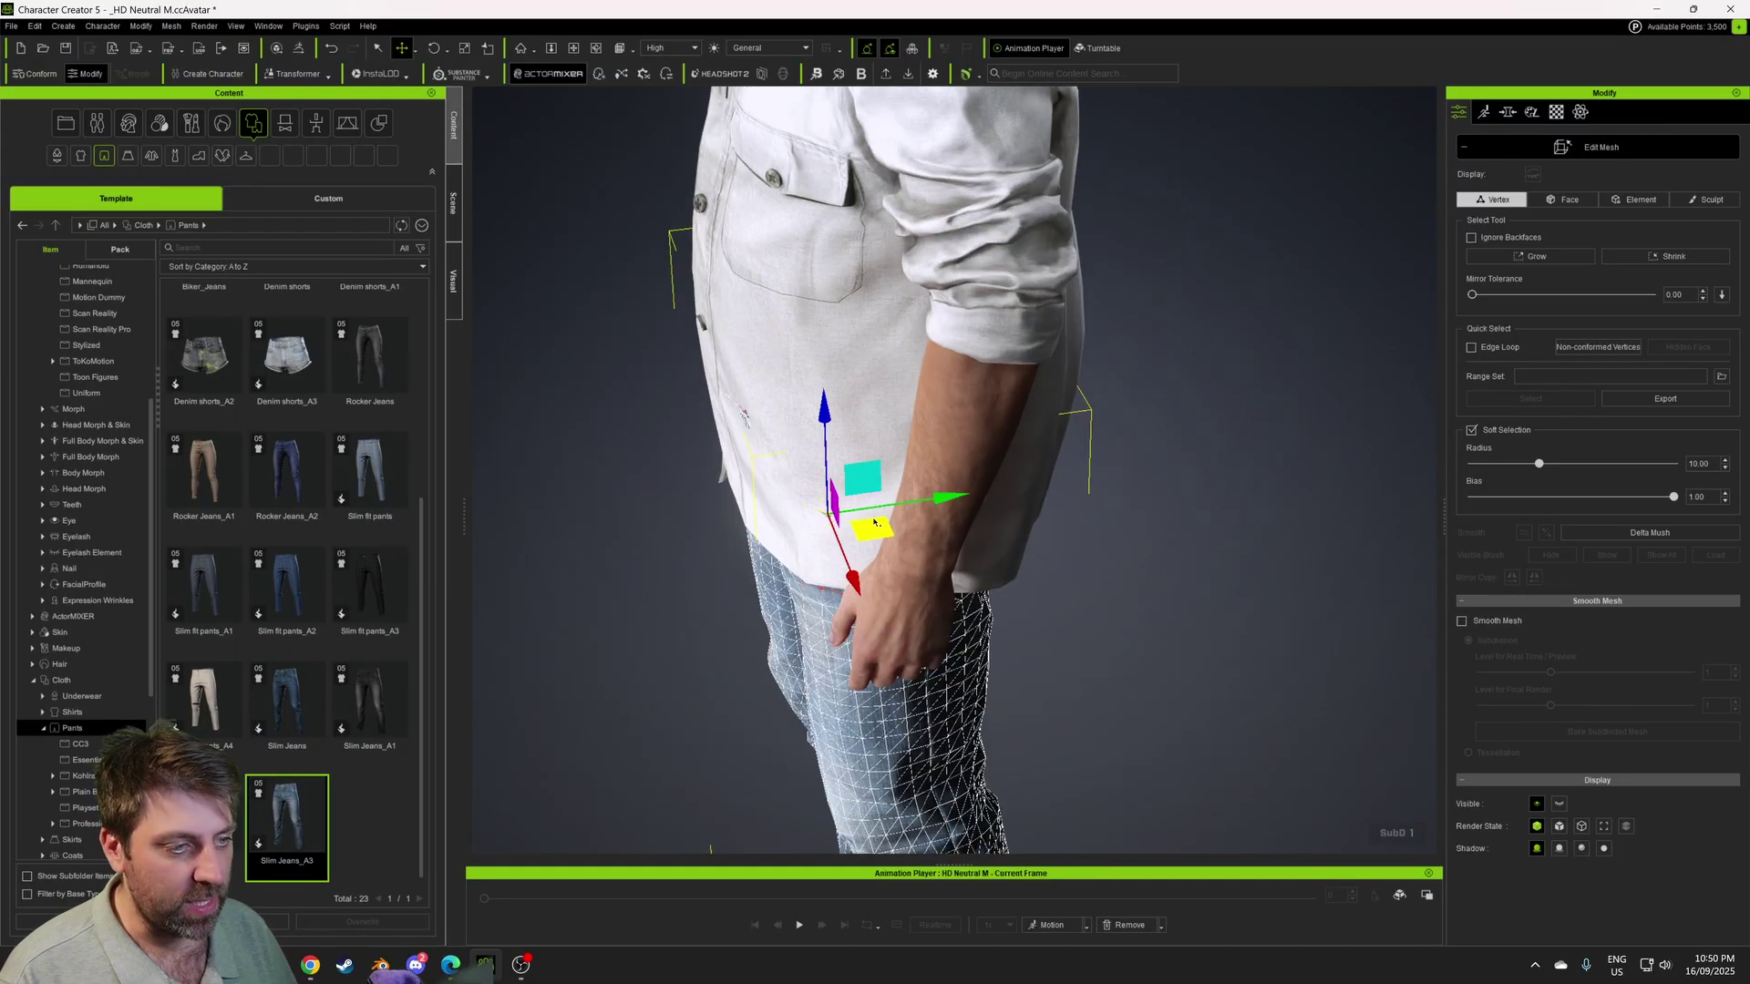
pyautogui.moveTo(806, 526); pyautogui.dragTo(870, 521, button='right')
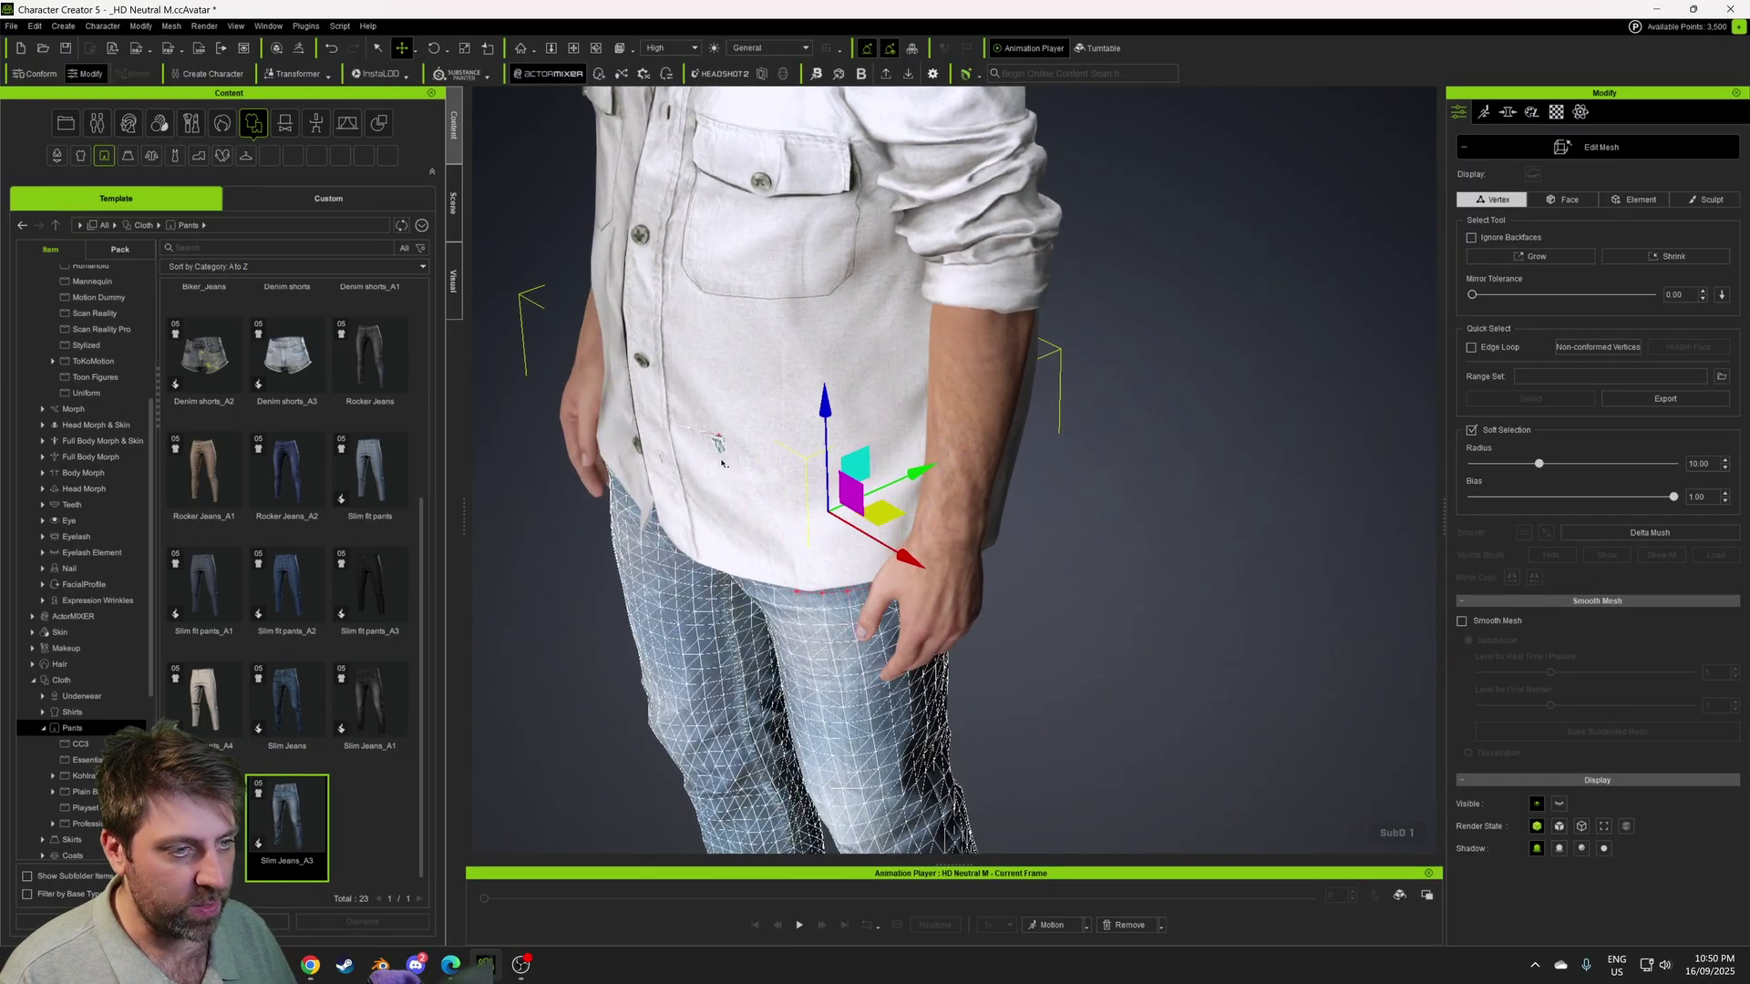
# - Select the jeans vertices poking through the shirt front beside the button placket and move them behind the fabric
pyautogui.click(719, 456)
pyautogui.click(716, 439)
pyautogui.click(694, 436)
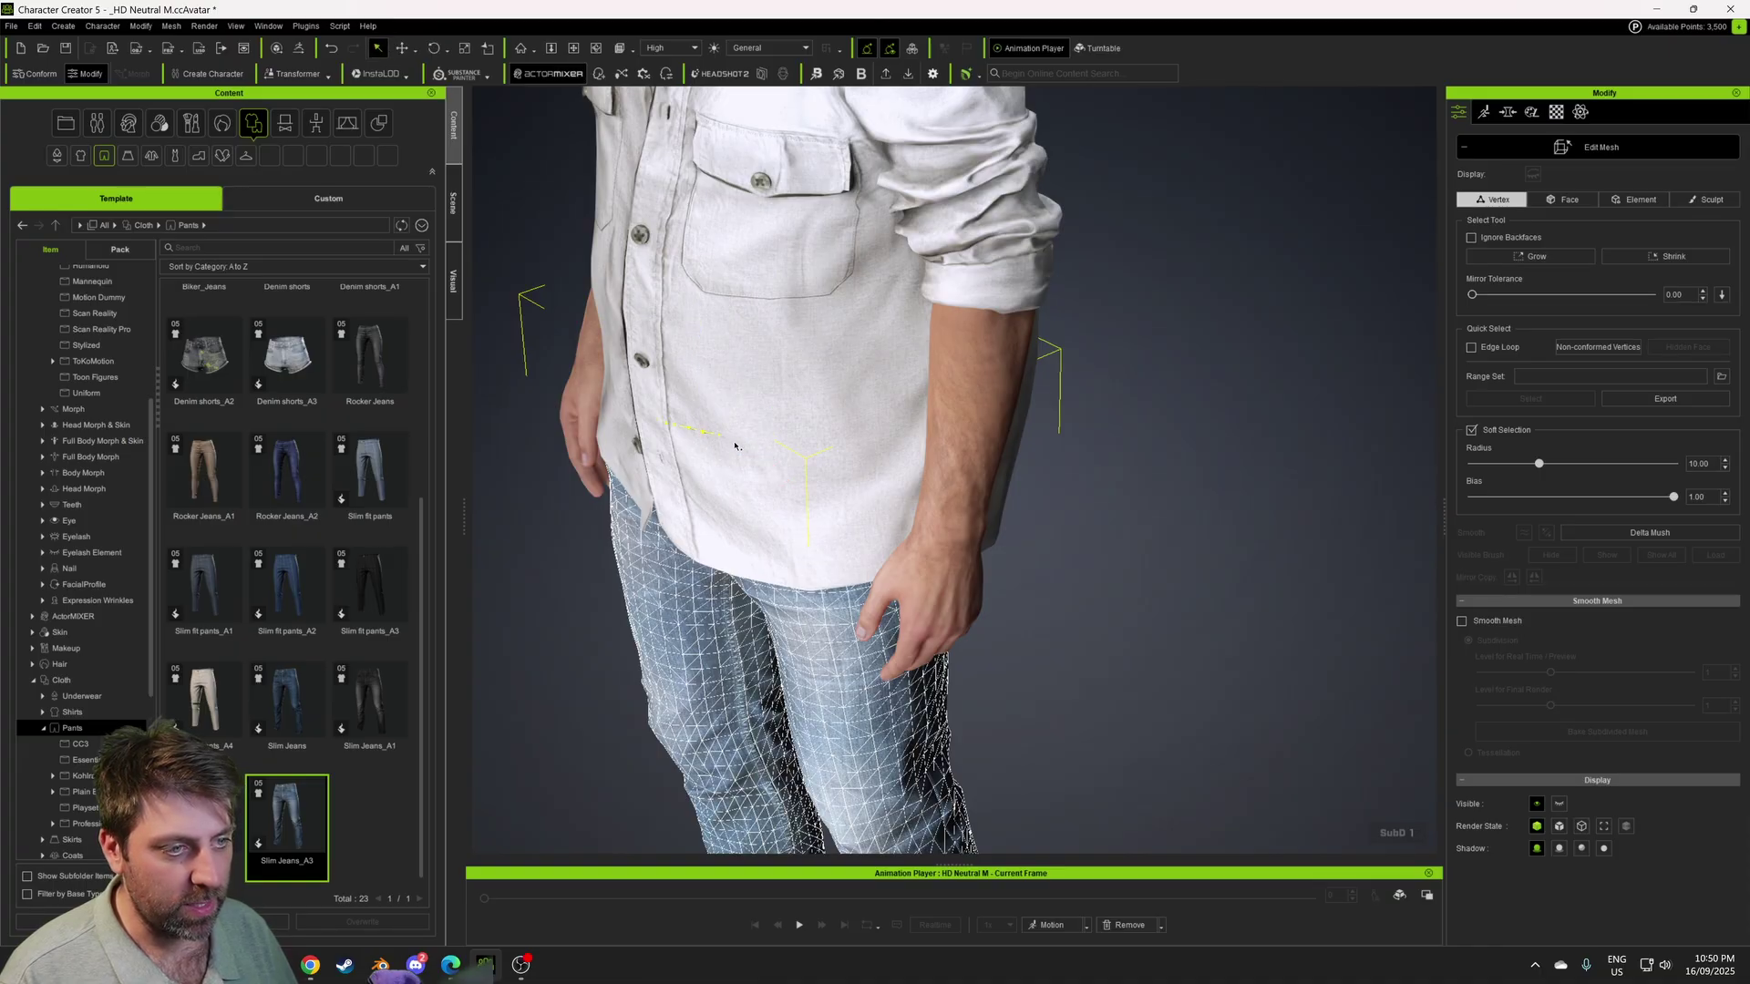
pyautogui.press('w')
pyautogui.moveTo(734, 446); pyautogui.dragTo(1303, 584, button='right')
pyautogui.moveTo(747, 556); pyautogui.dragTo(798, 533, button='right')
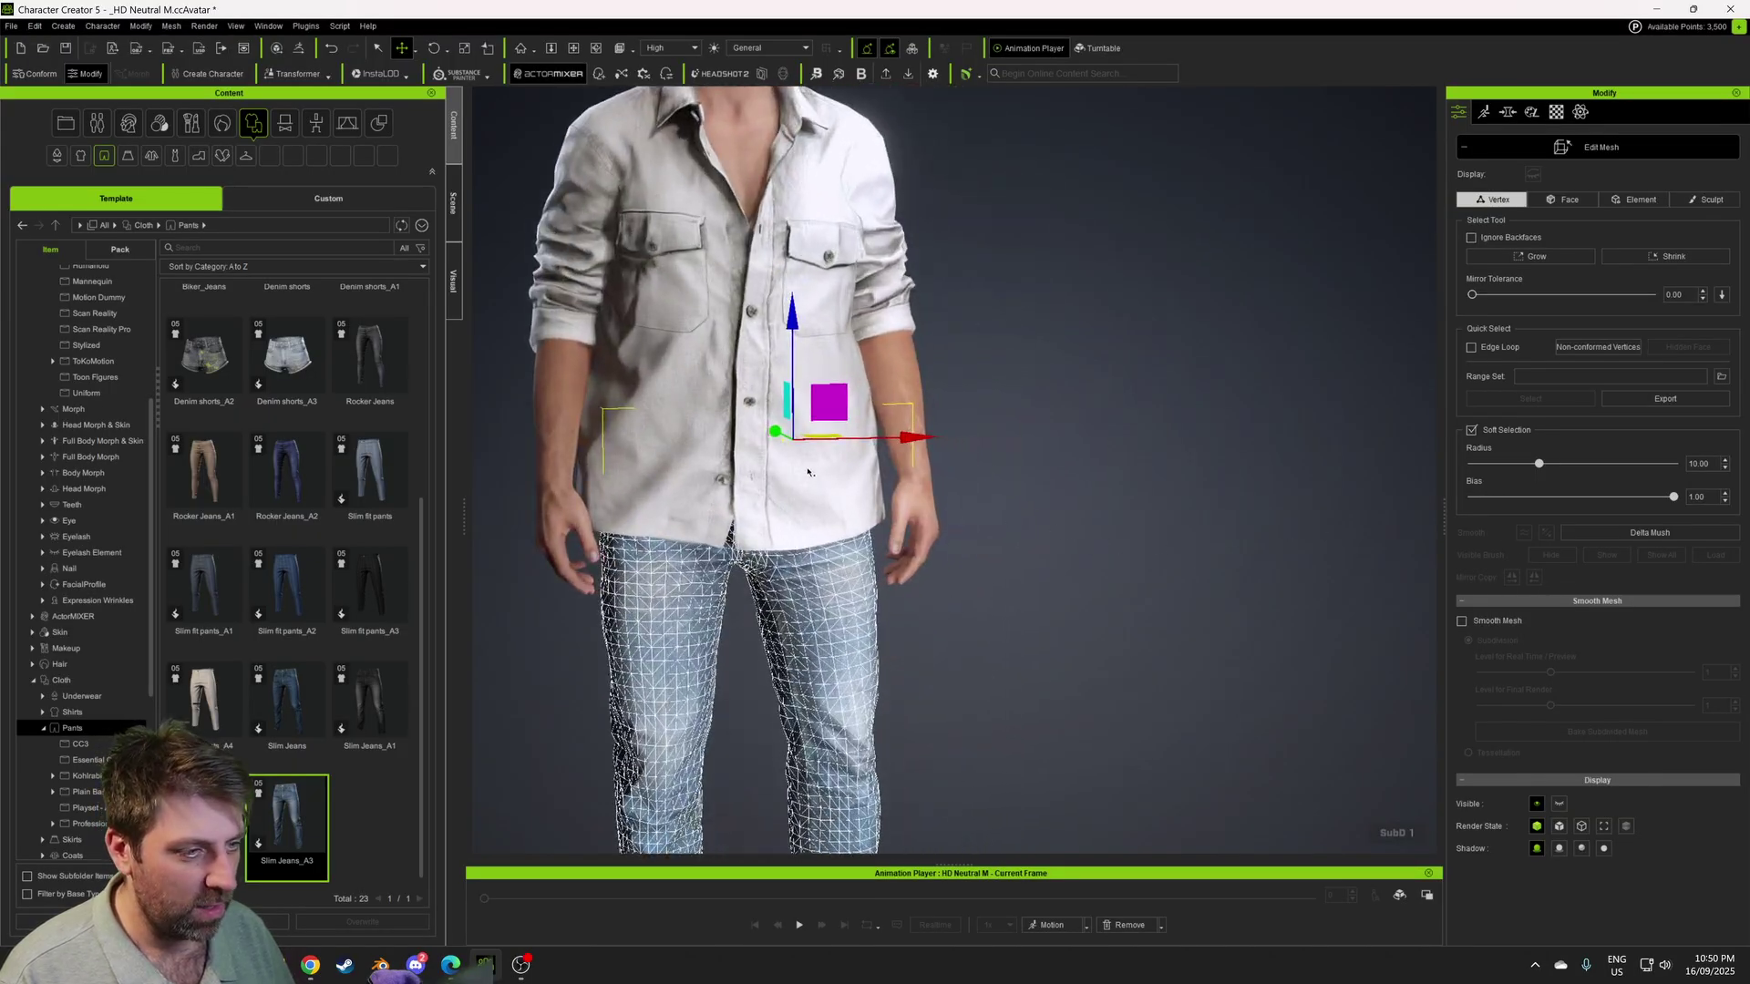
# - Check the shirt and jeans for remaining poke-through from several angles and finish editing the jeans mesh
pyautogui.moveTo(809, 472); pyautogui.dragTo(1082, 550, button='middle')
pyautogui.scroll(9, 1082, 550)
pyautogui.moveTo(1050, 543); pyautogui.dragTo(847, 556, button='right')
pyautogui.scroll(-7, 829, 577)
pyautogui.scroll(-5, 830, 577)
pyautogui.scroll(3, 847, 556)
pyautogui.moveTo(848, 556); pyautogui.dragTo(708, 633, button='middle')
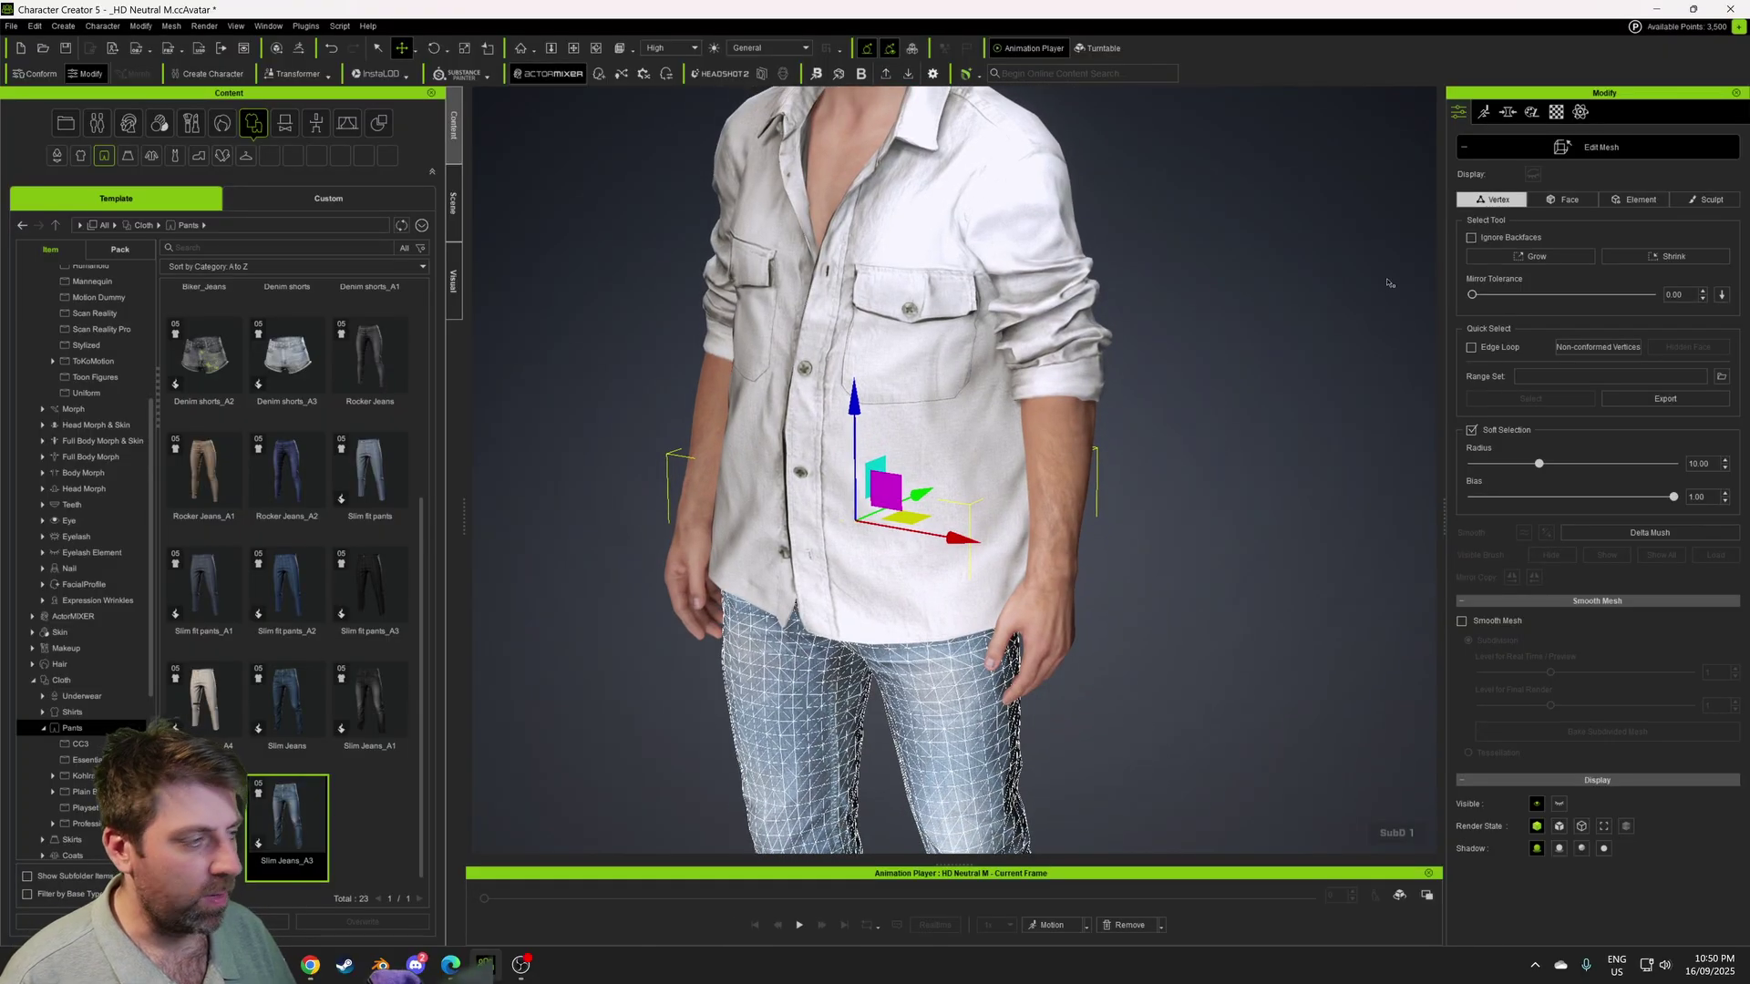
pyautogui.click(1576, 154)
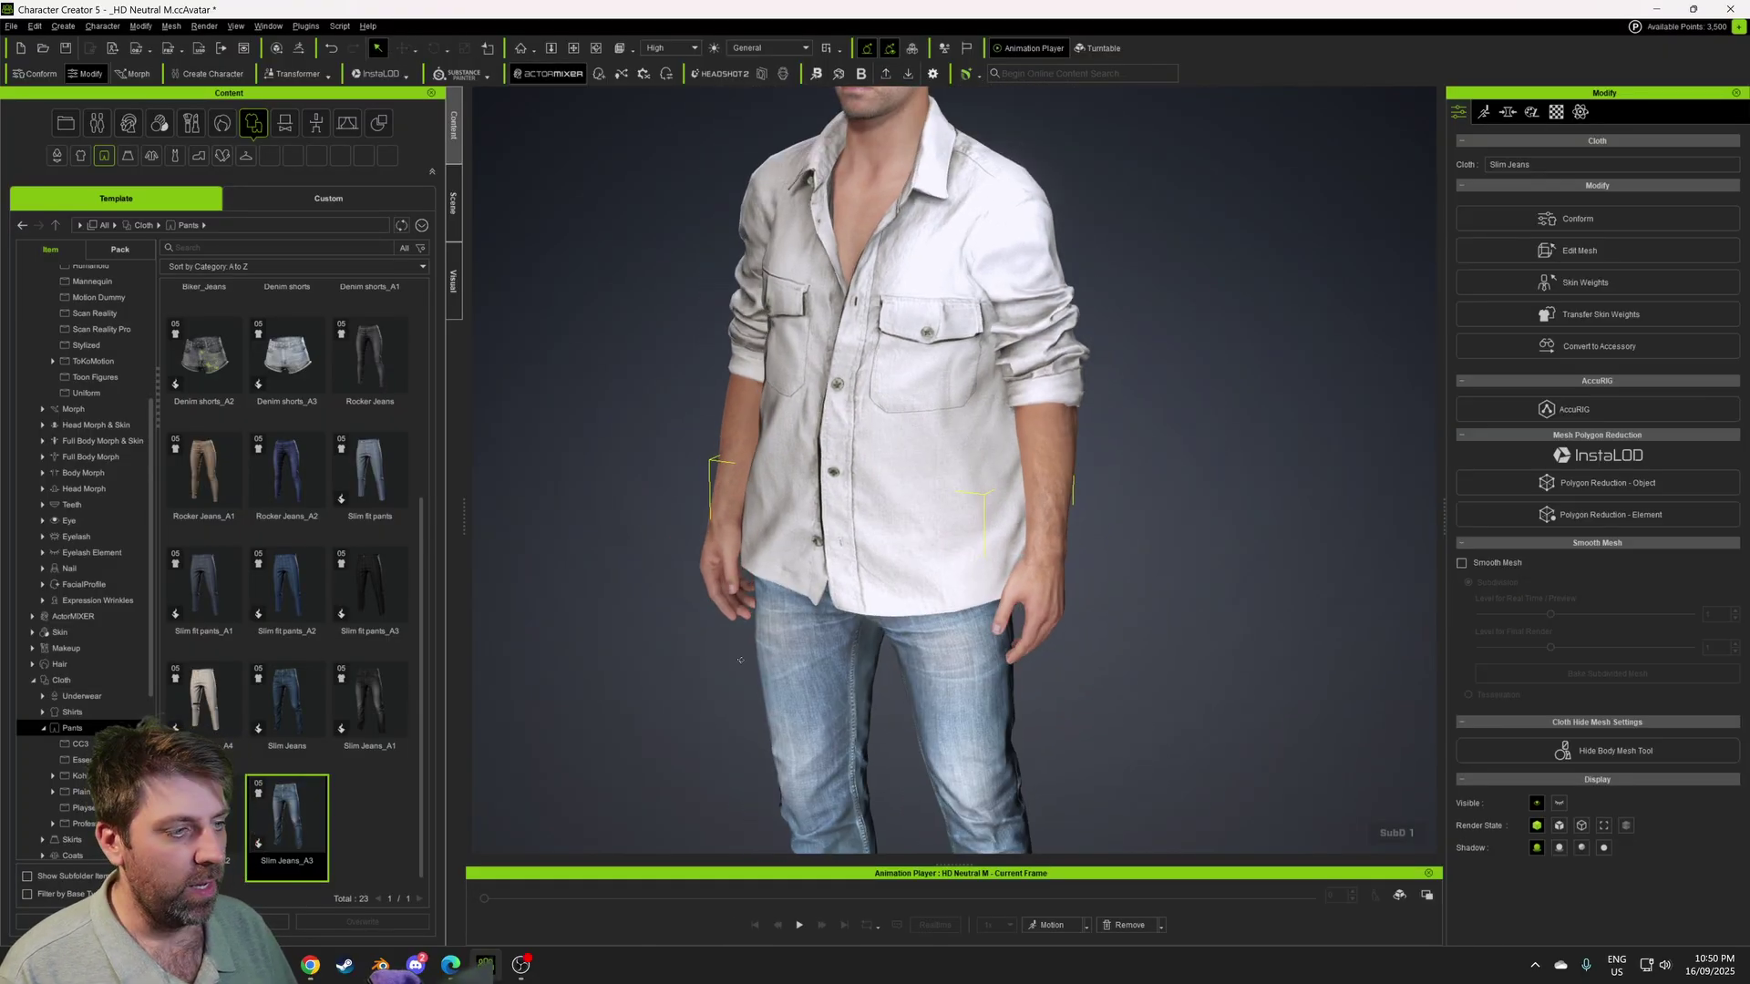
# - Dress the character in the Slip-ons_Base shoes from the Plain Base shoe collection
pyautogui.moveTo(784, 583); pyautogui.dragTo(838, 583, button='right')
pyautogui.moveTo(766, 821); pyautogui.dragTo(715, 533, button='middle')
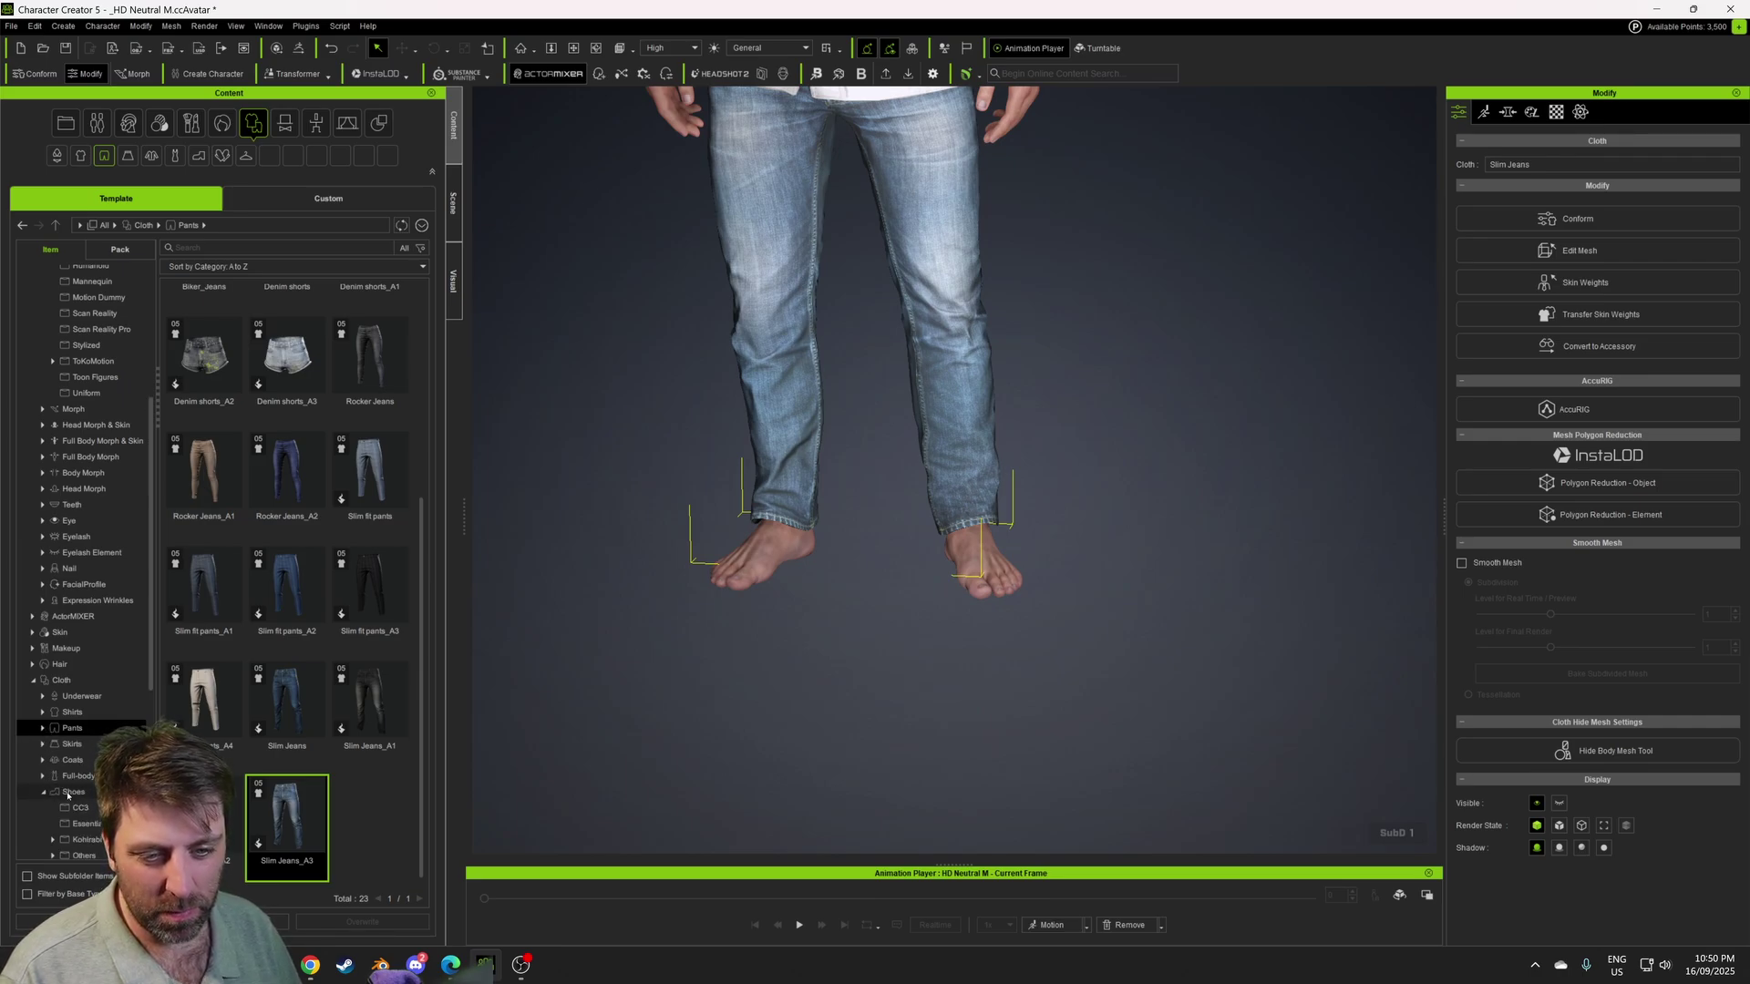
pyautogui.click(78, 808)
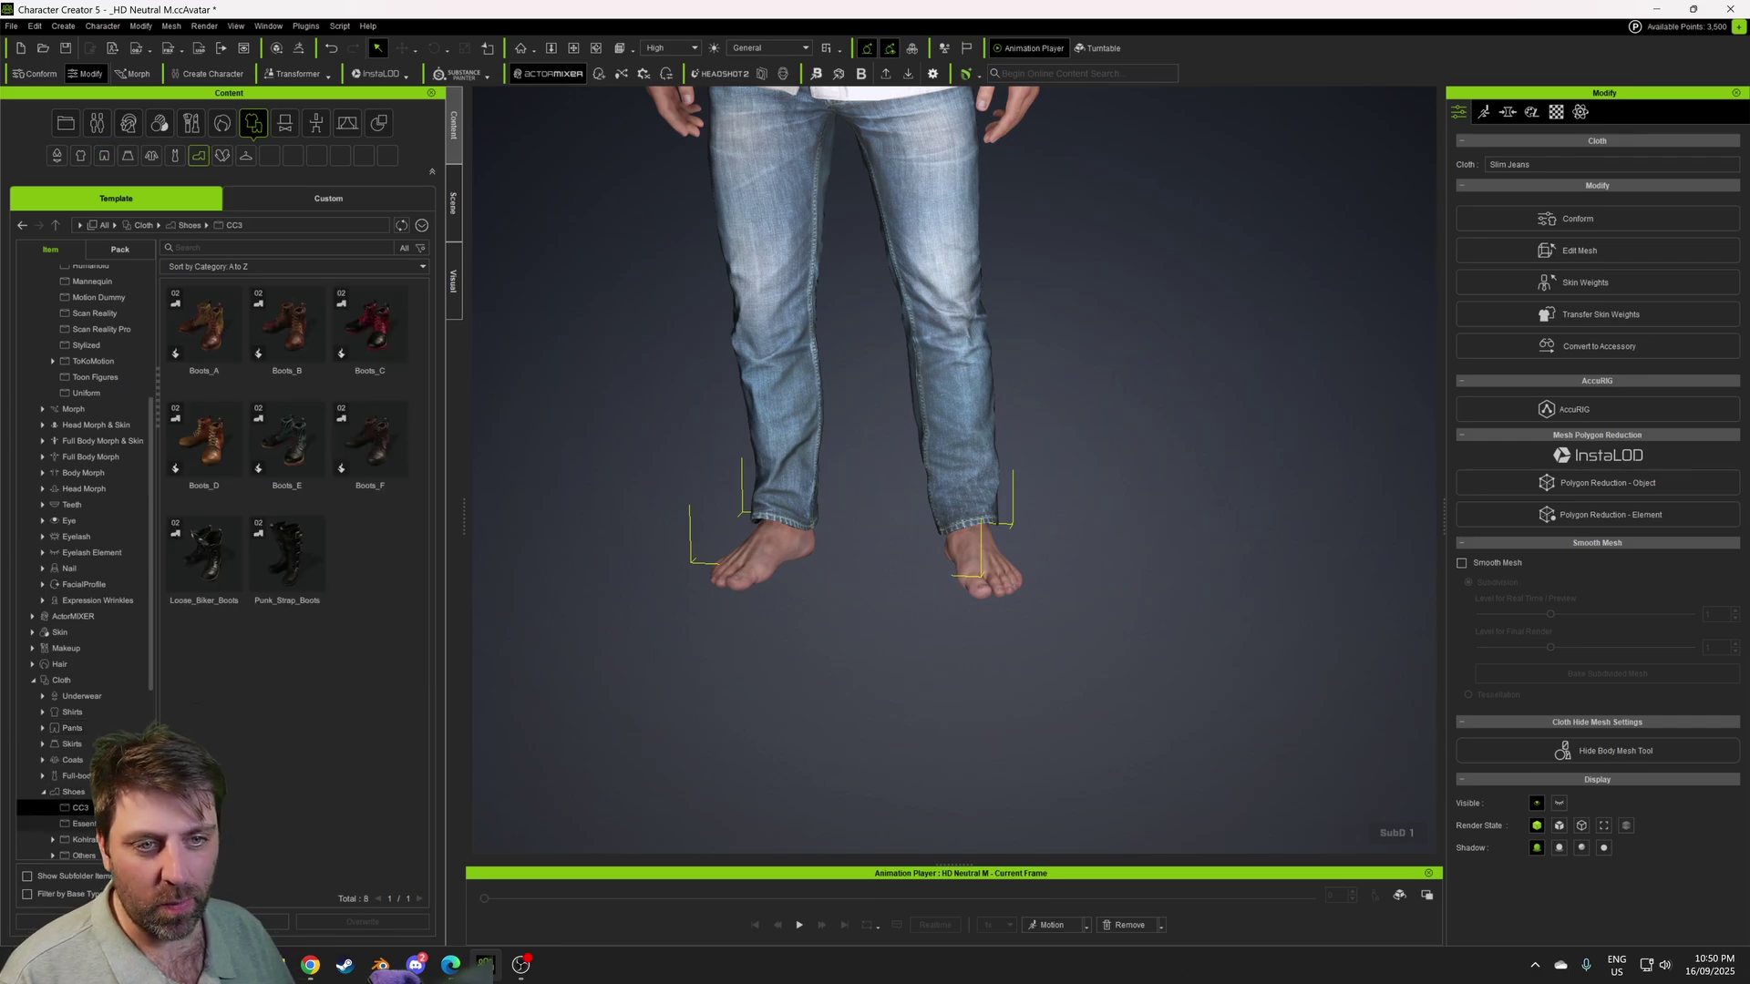
pyautogui.click(80, 823)
pyautogui.scroll(-3, 319, 817)
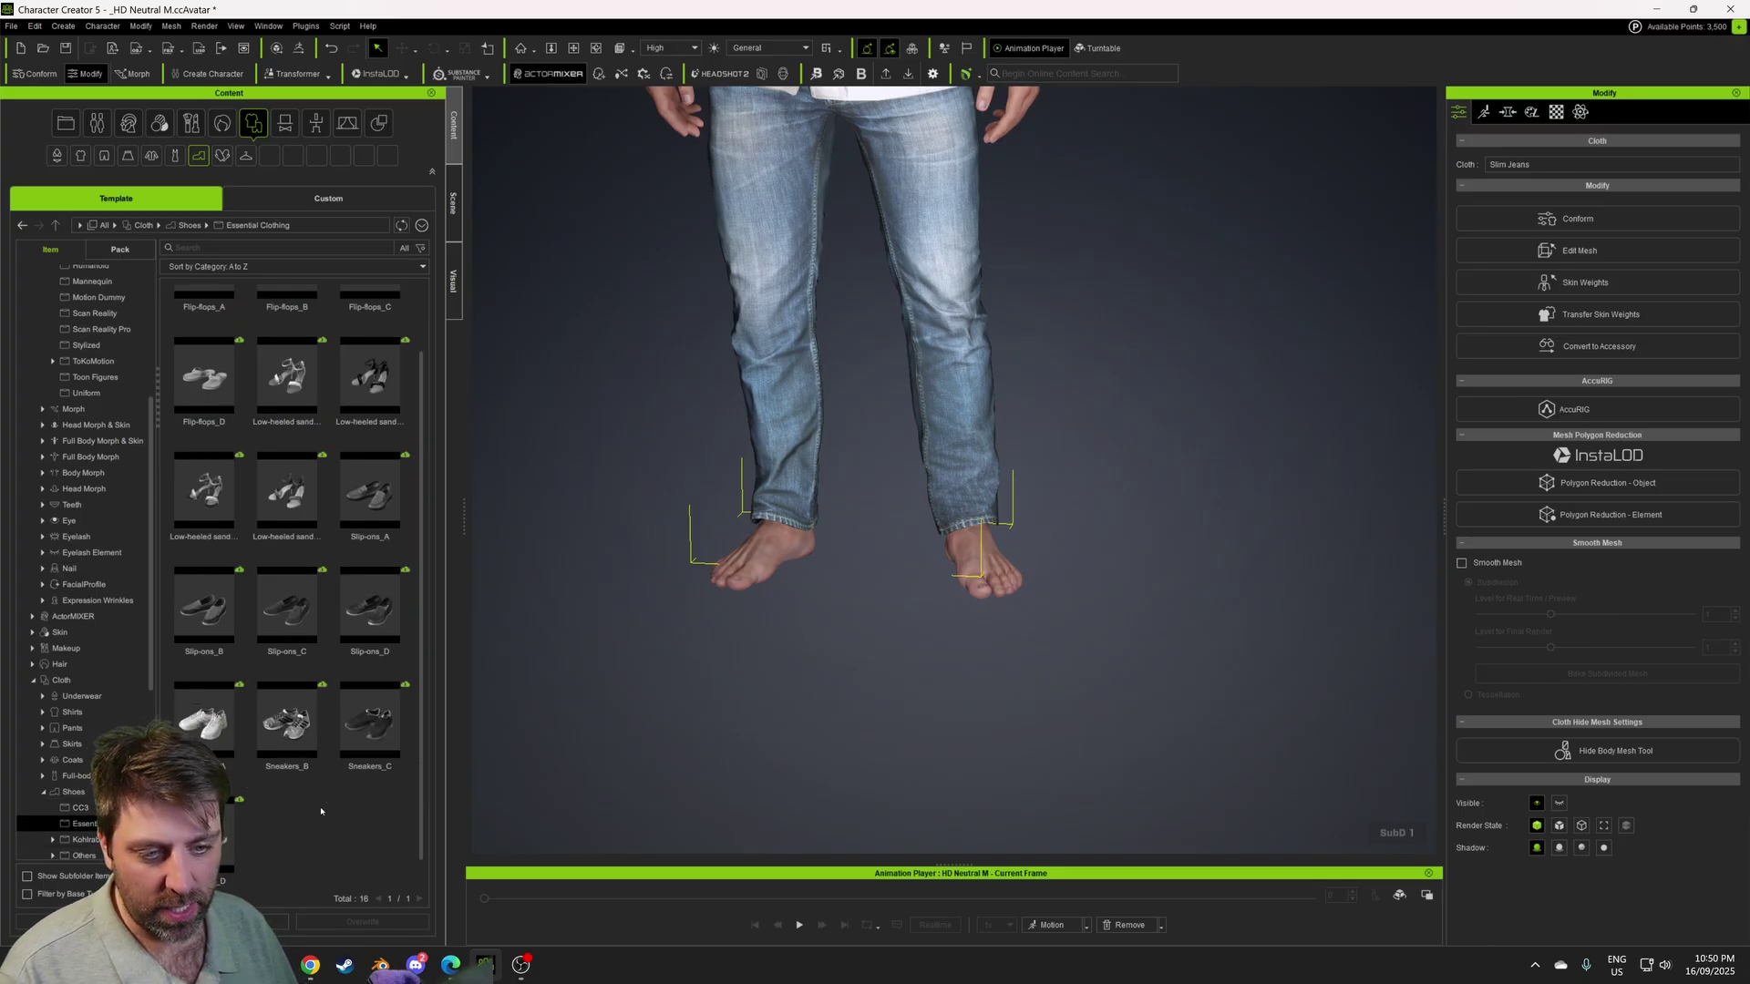
pyautogui.scroll(-3, 82, 547)
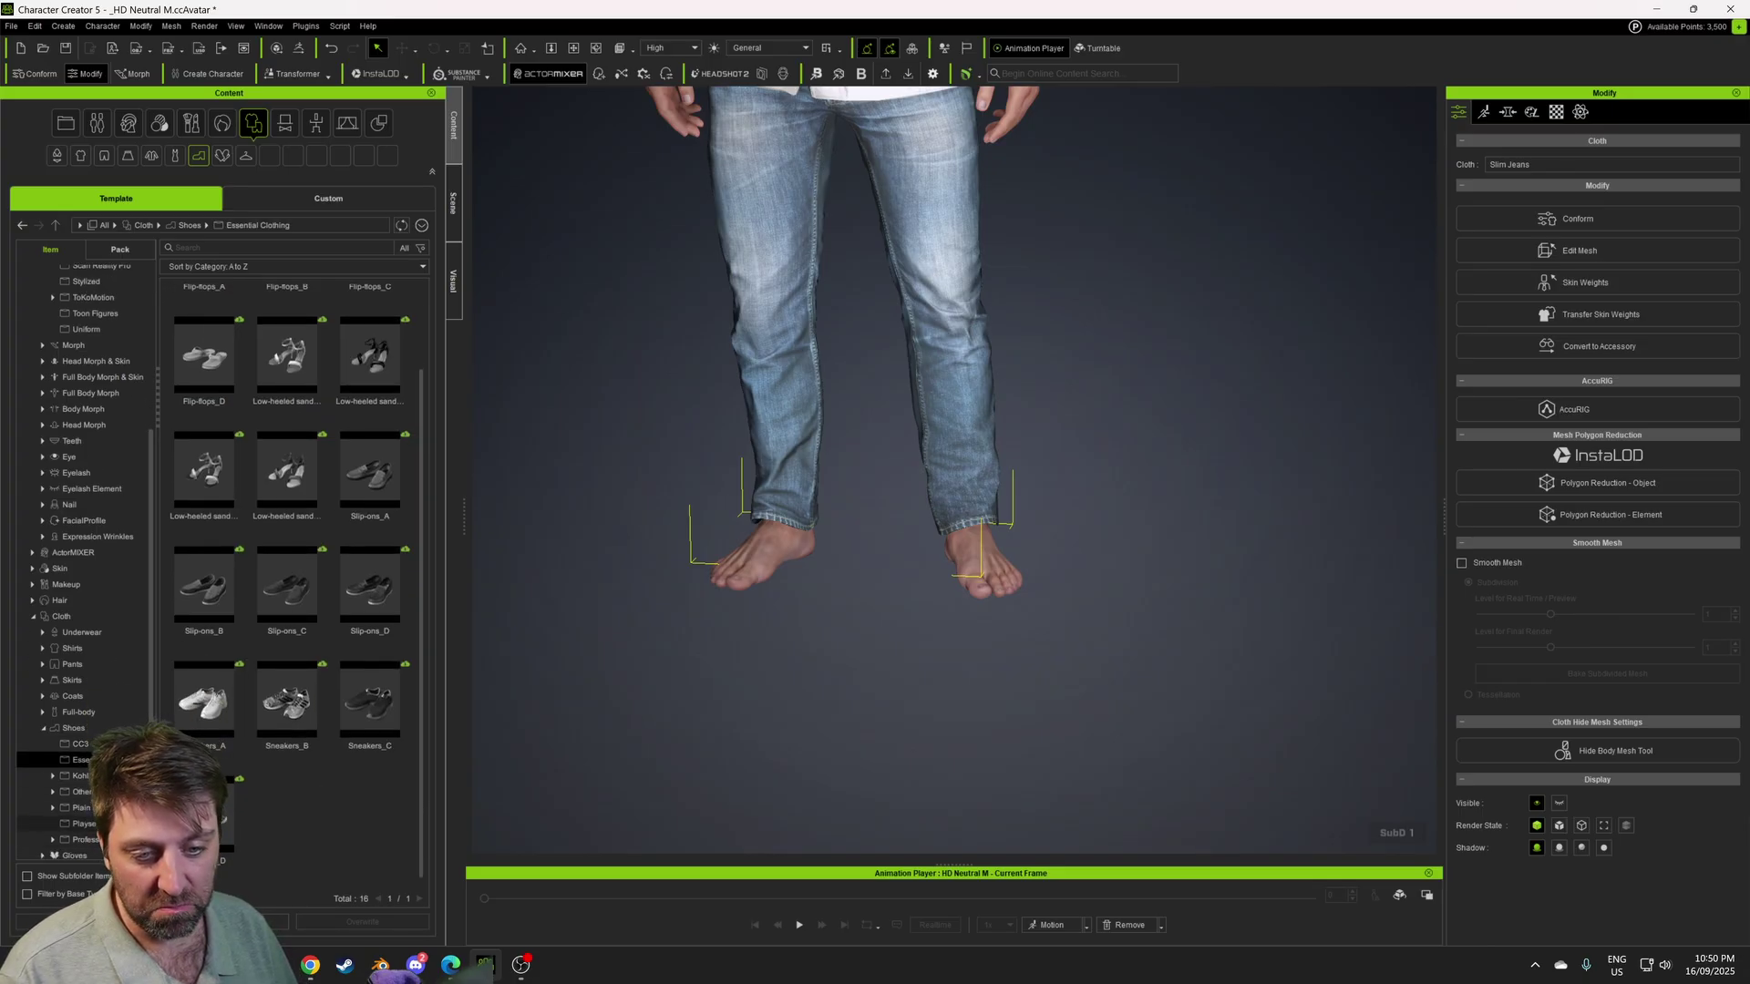
pyautogui.click(91, 744)
pyautogui.moveTo(286, 447); pyautogui.dragTo(874, 610)
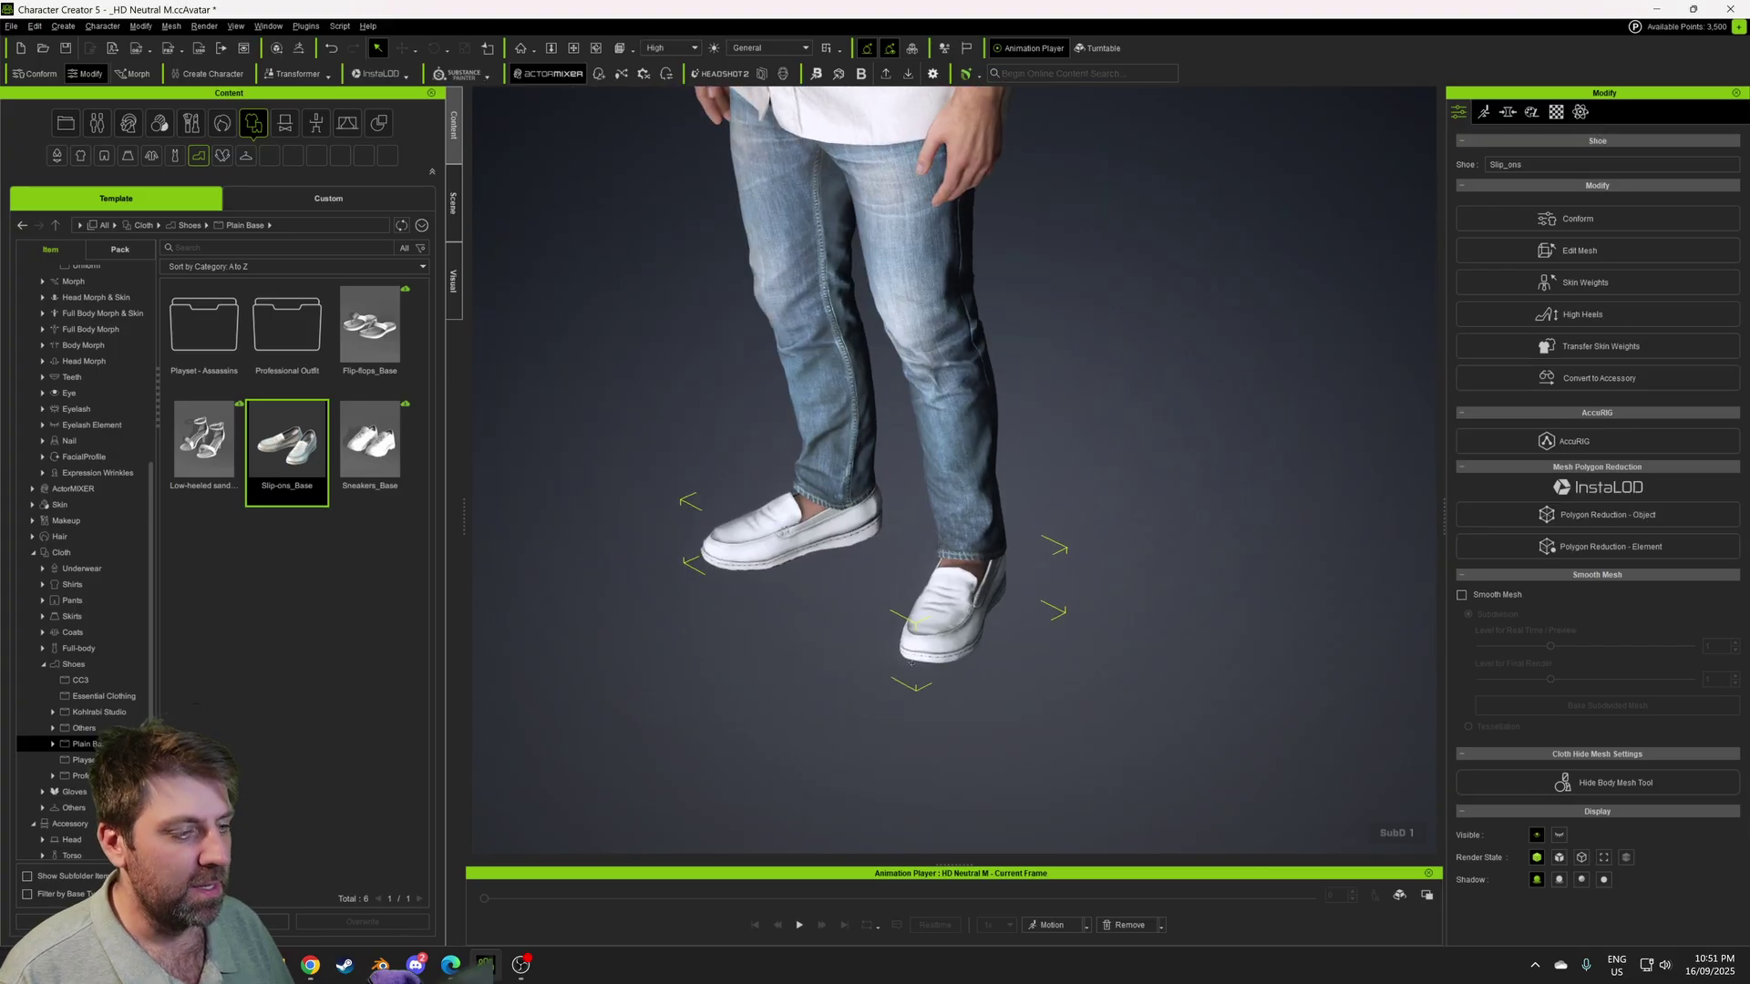
# - Apply only the material of Slip-ons_B from the Essential Clothing shoes to the slip-ons
pyautogui.click(93, 713)
pyautogui.click(102, 696)
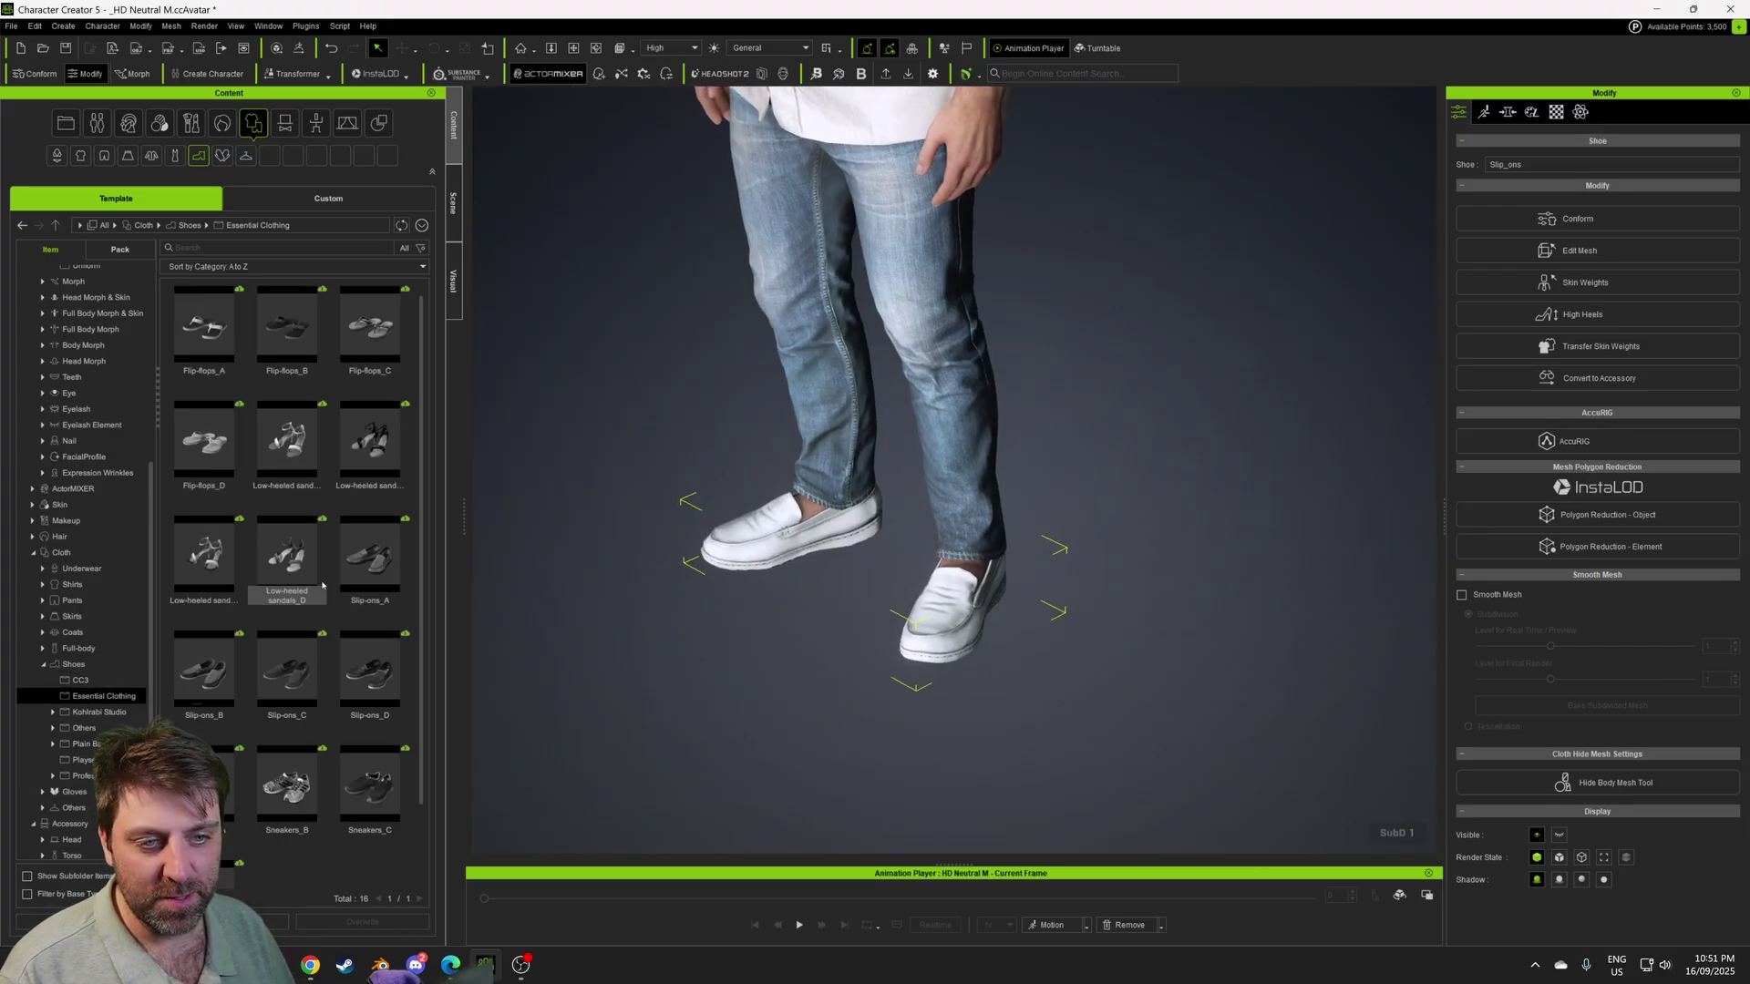
pyautogui.doubleClick(284, 679)
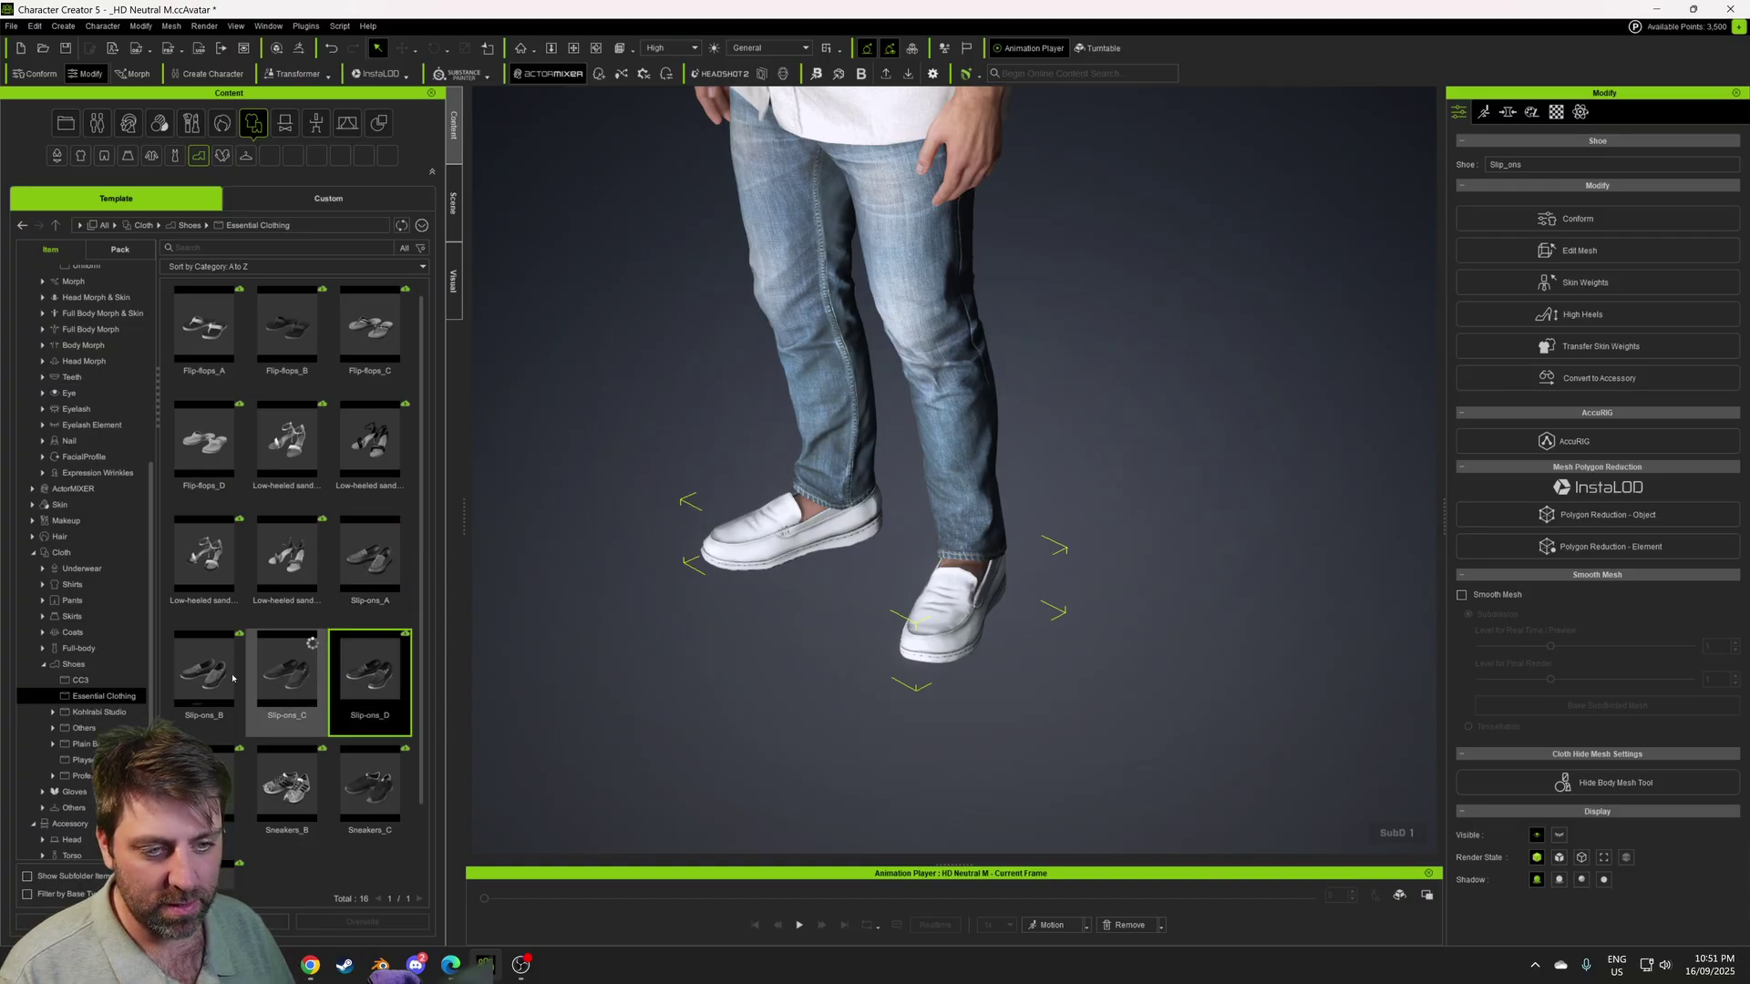
pyautogui.moveTo(204, 675); pyautogui.dragTo(962, 611)
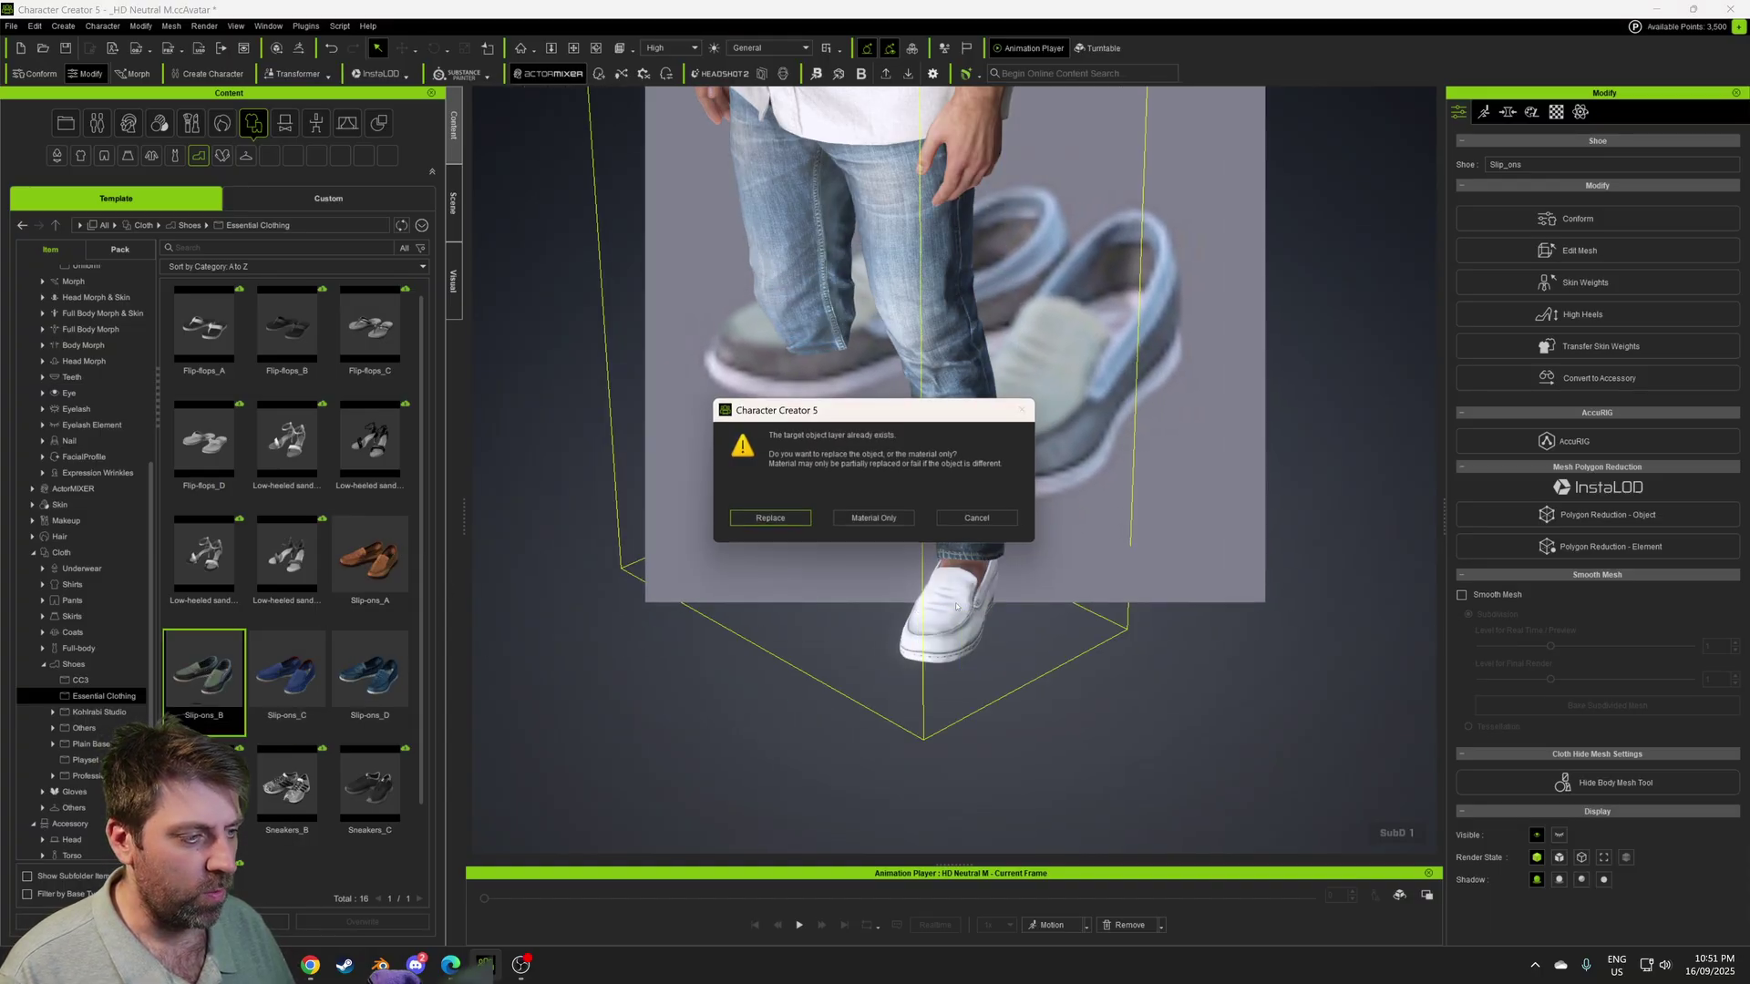
pyautogui.click(873, 523)
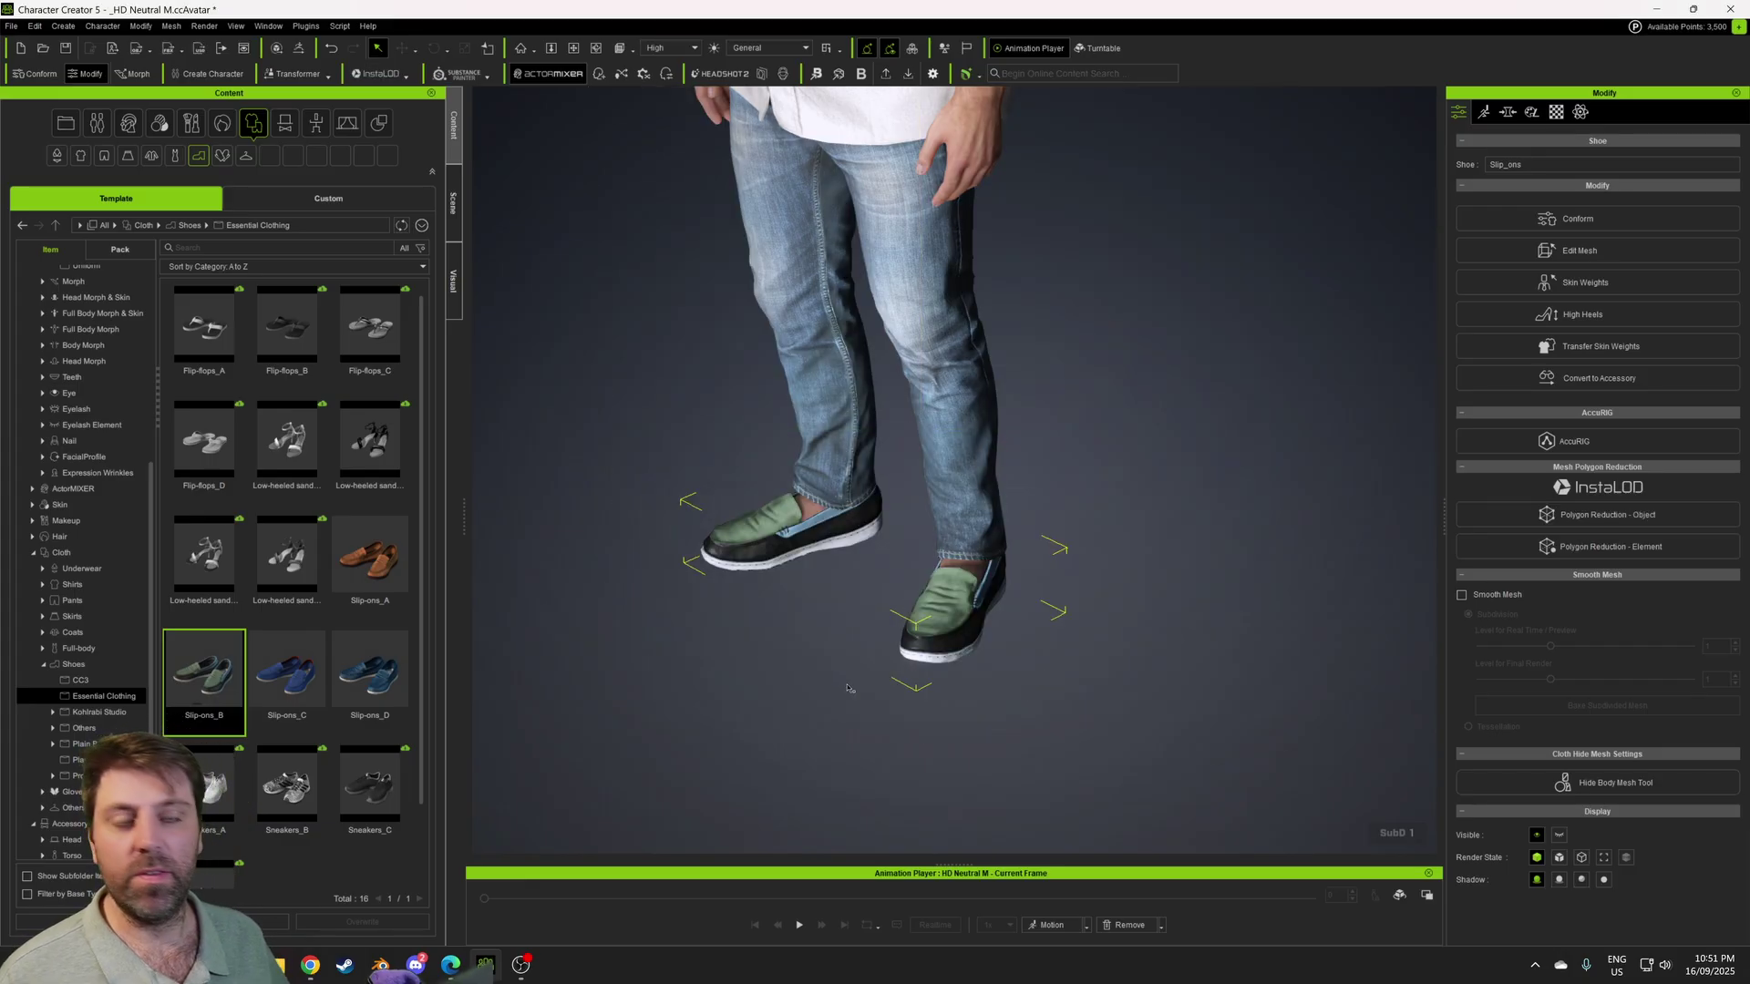
# - Apply only the material of the brown Slip-ons_A to the character's shoes
pyautogui.scroll(-8, 849, 690)
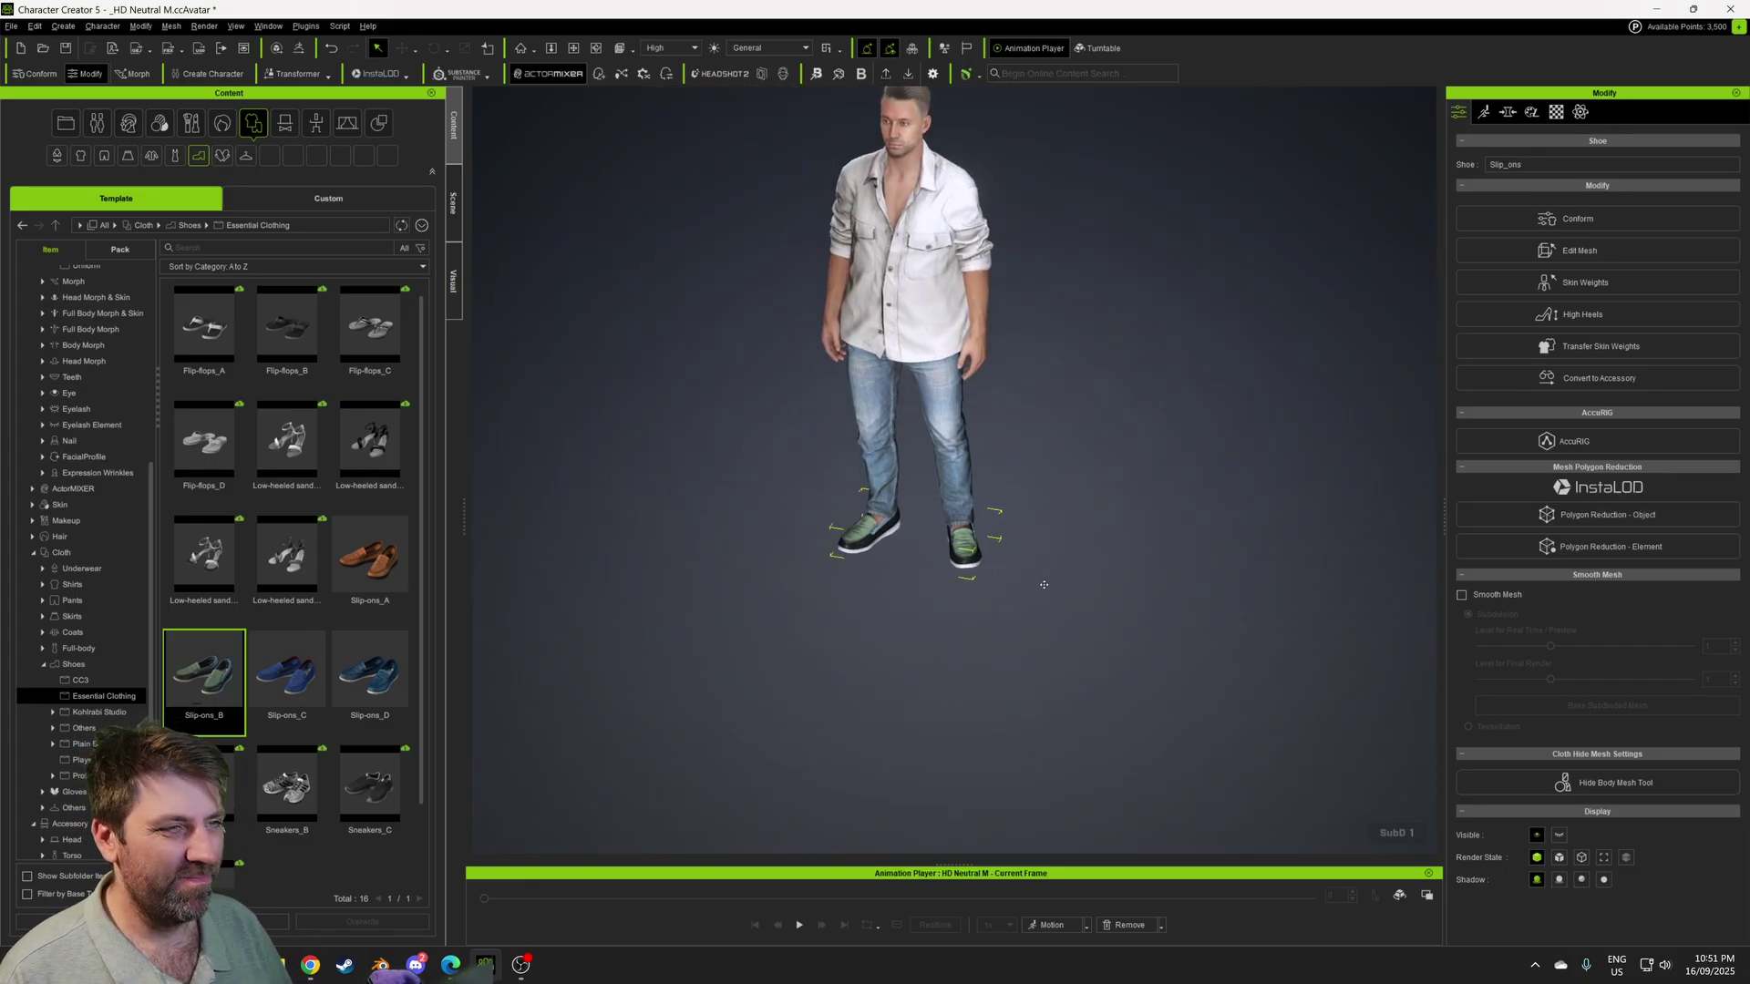
pyautogui.moveTo(1043, 584); pyautogui.dragTo(970, 603, button='middle')
pyautogui.moveTo(369, 560); pyautogui.dragTo(967, 607)
pyautogui.click(876, 519)
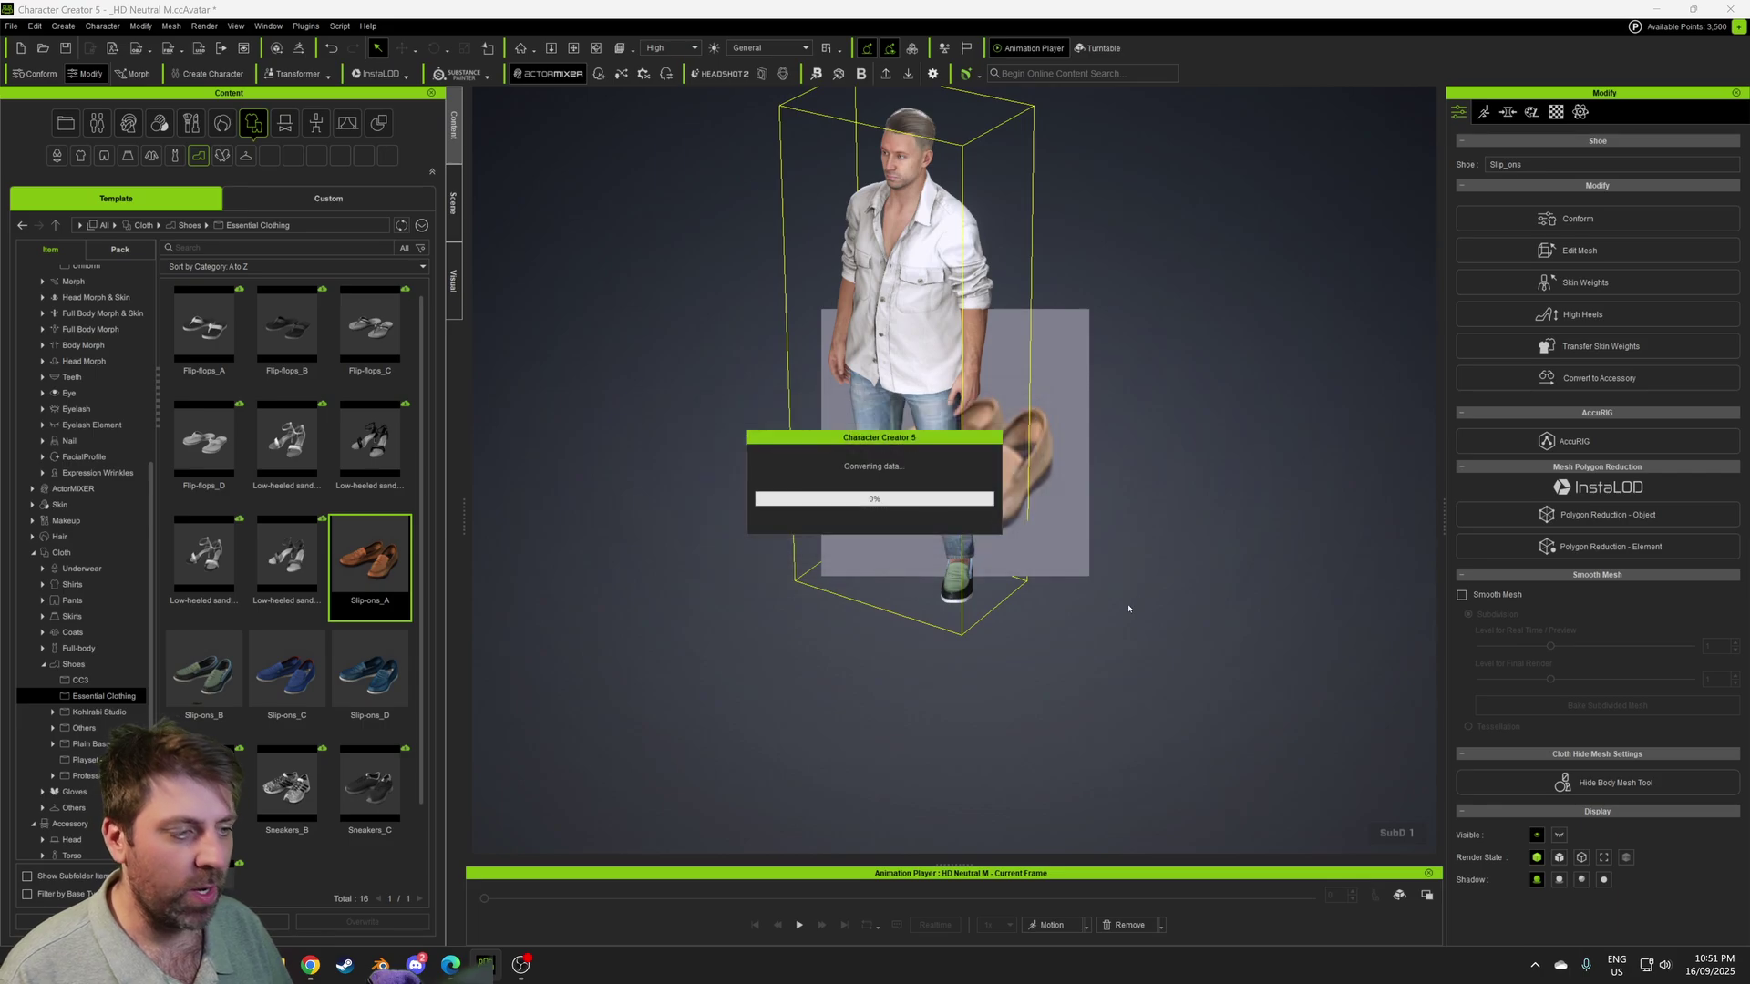
pyautogui.moveTo(1127, 609); pyautogui.dragTo(986, 607, button='middle')
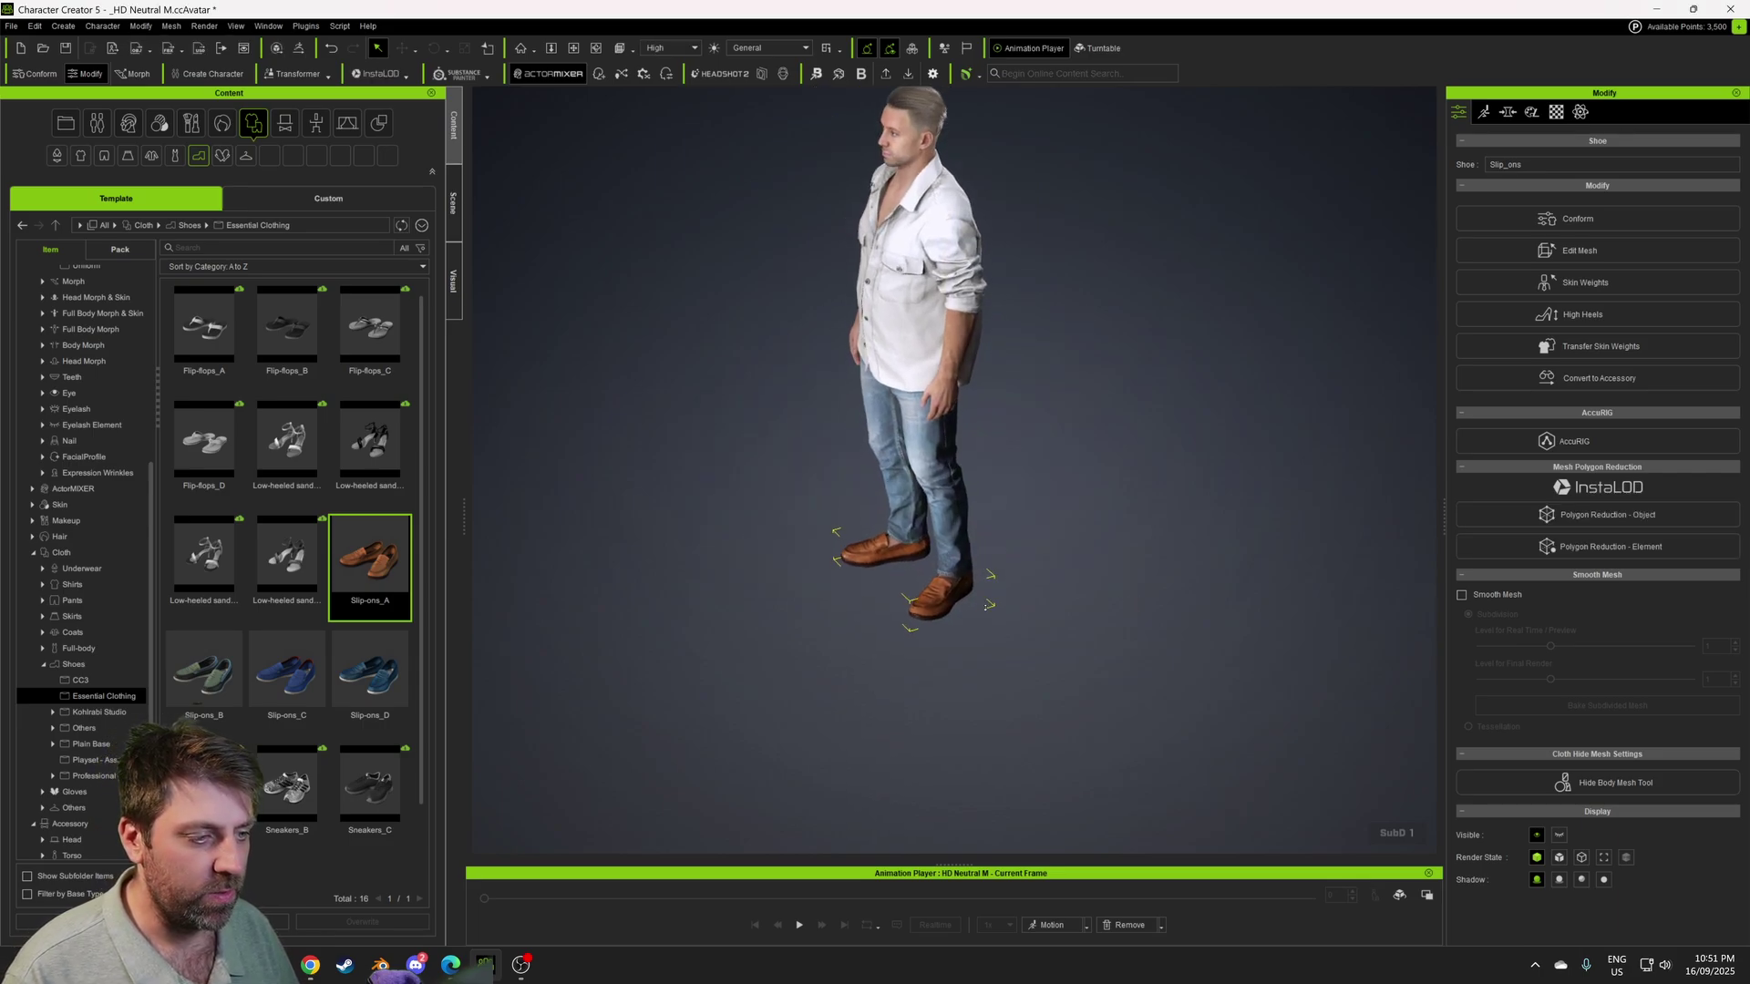
pyautogui.scroll(5, 986, 605)
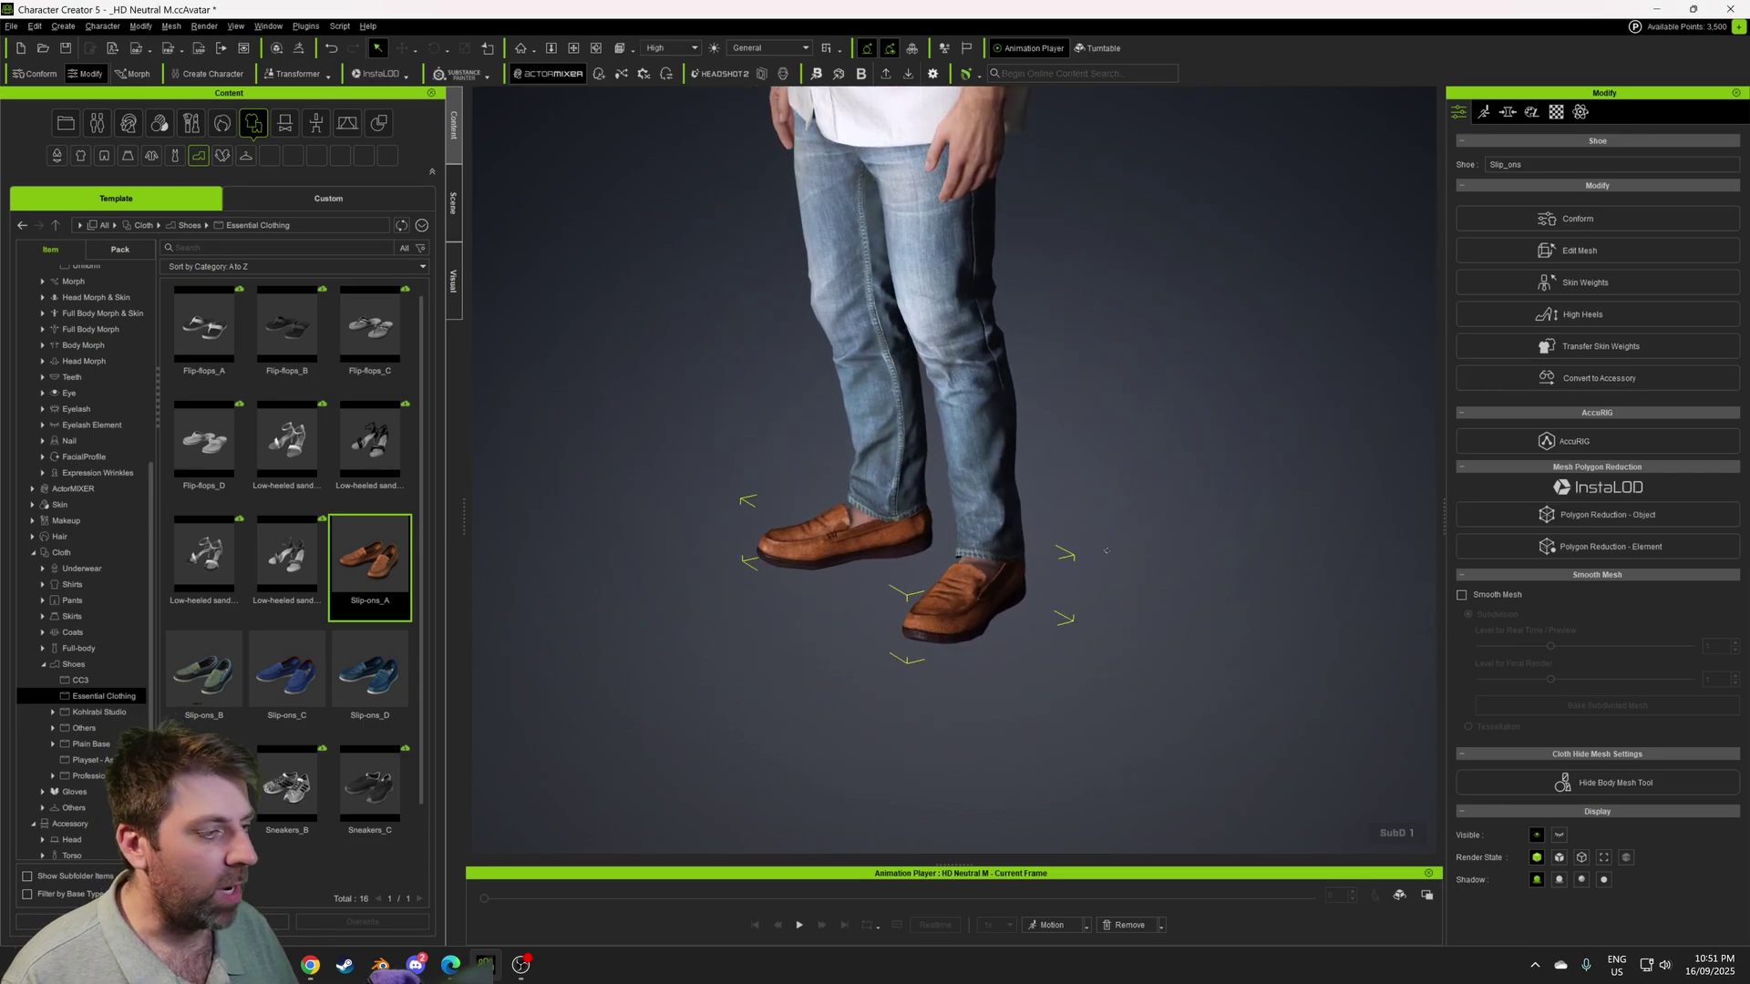
# - Darken the slip-ons by setting their material's diffuse color to #232323
pyautogui.click(1509, 112)
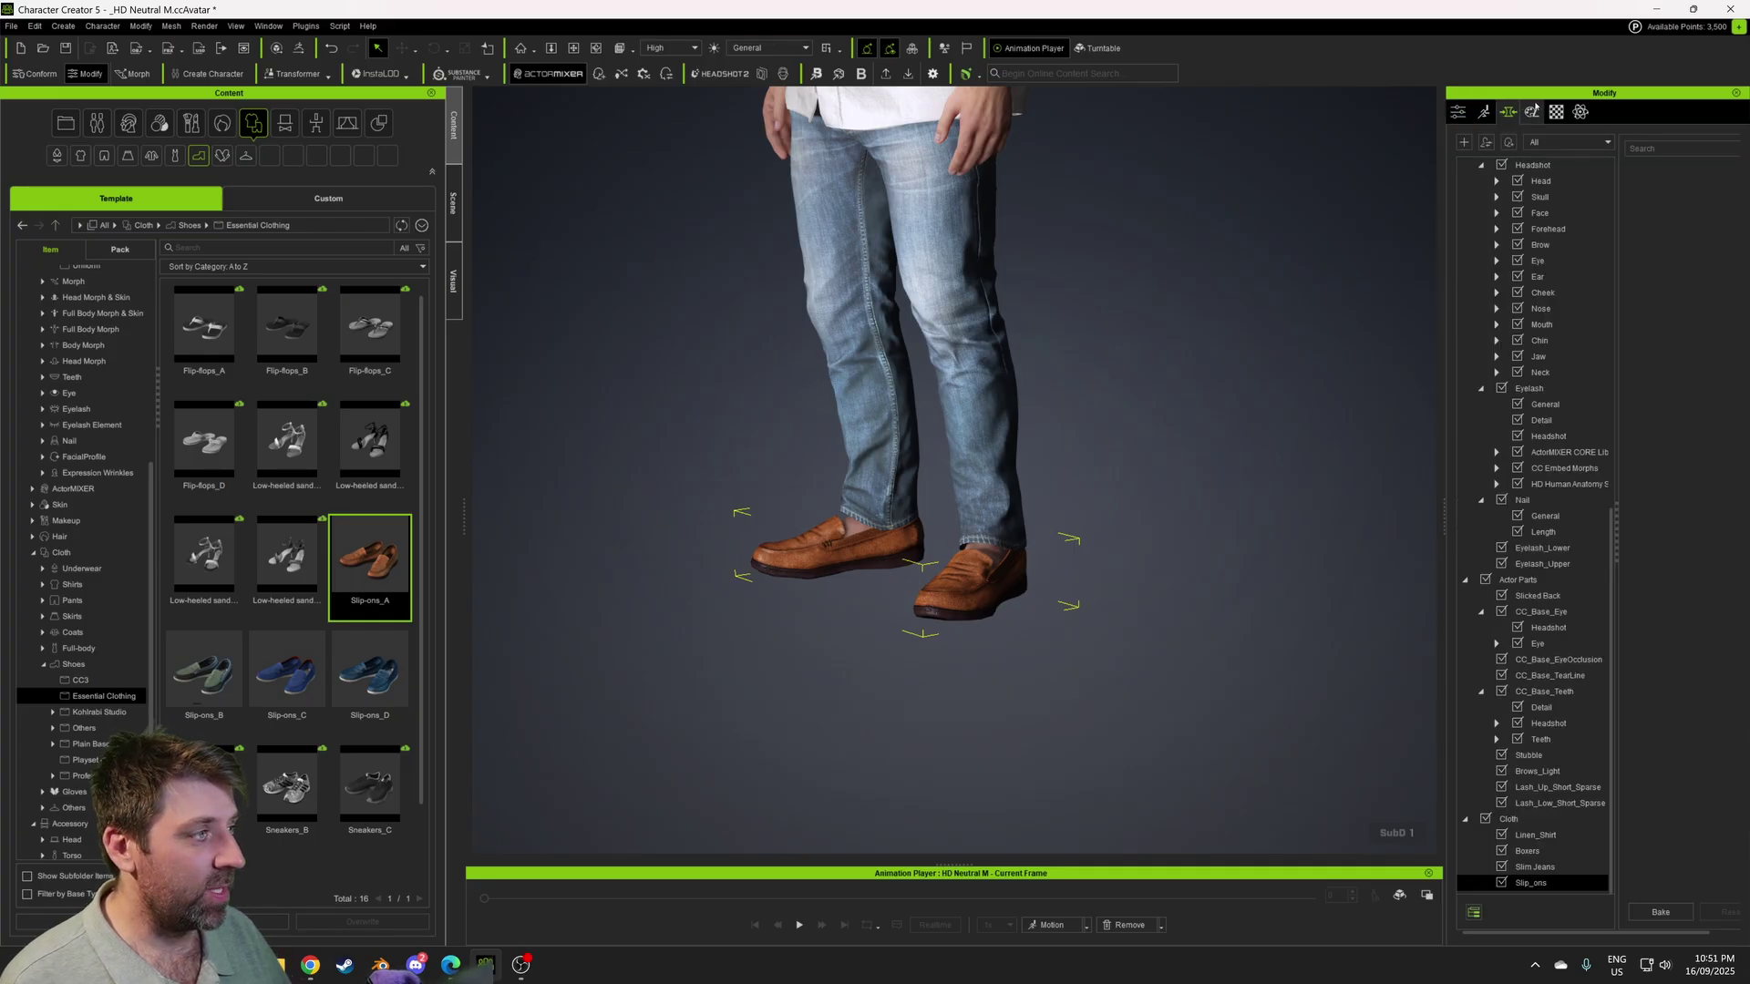
pyautogui.click(1556, 111)
pyautogui.scroll(-3, 1517, 522)
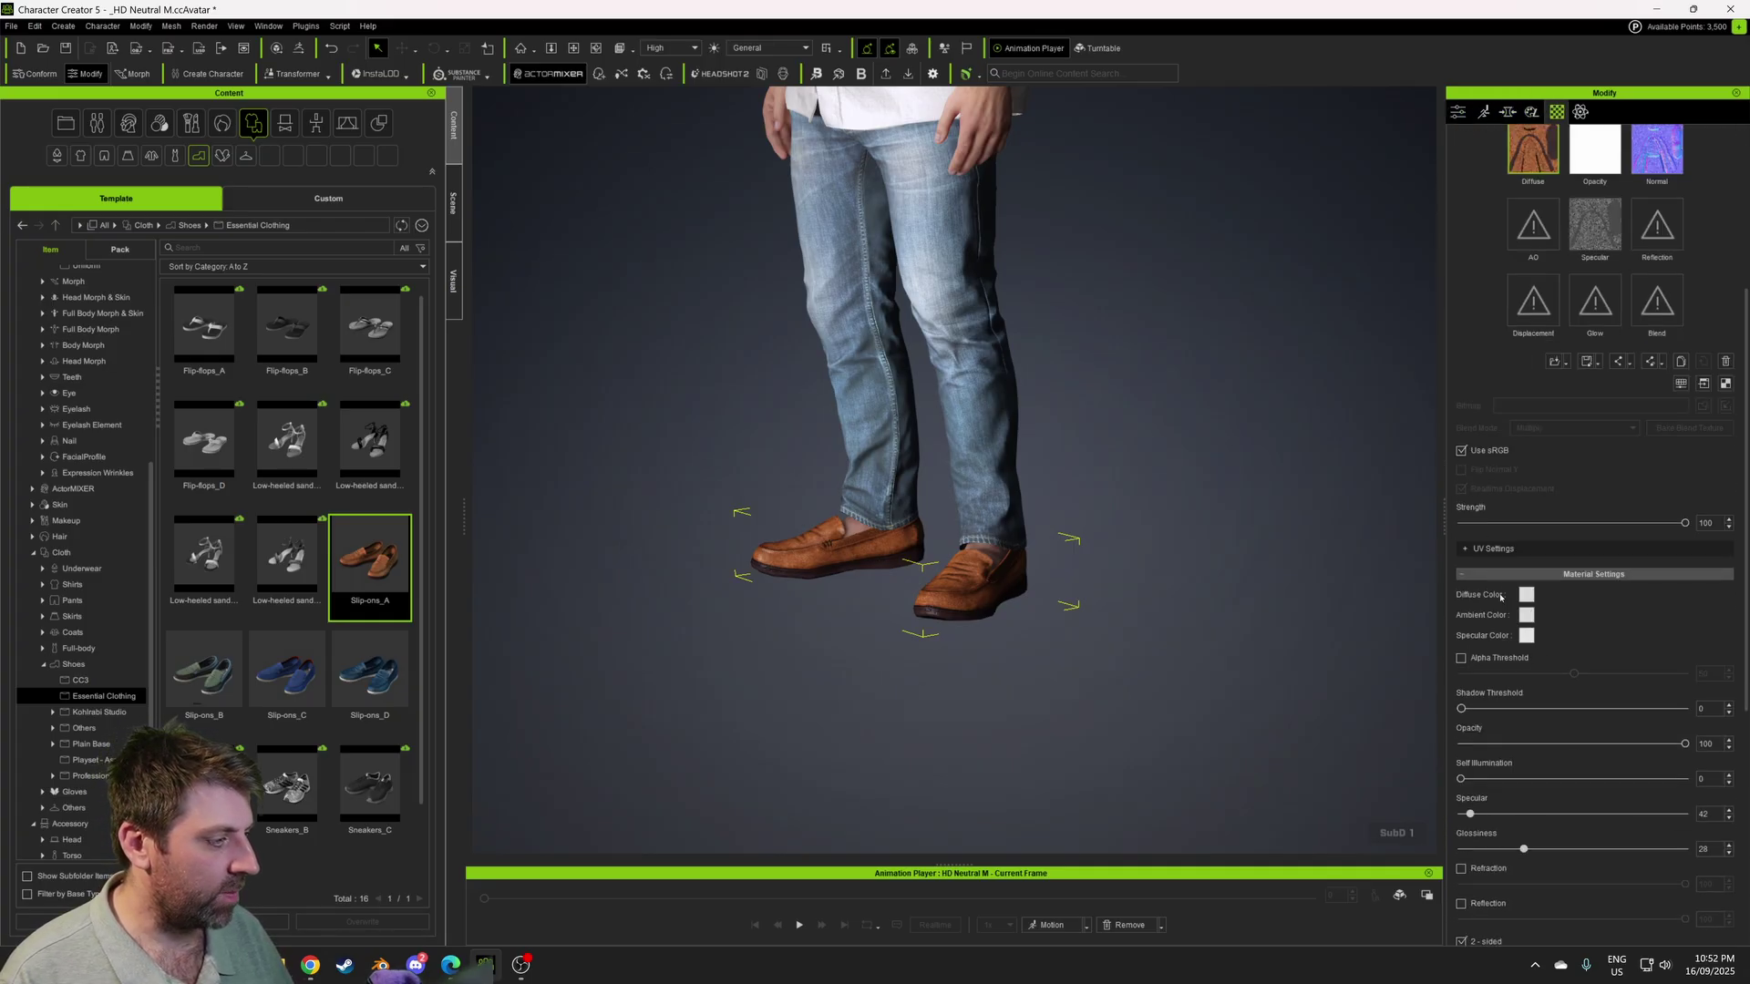
pyautogui.scroll(-2, 1508, 546)
pyautogui.scroll(-3, 1508, 703)
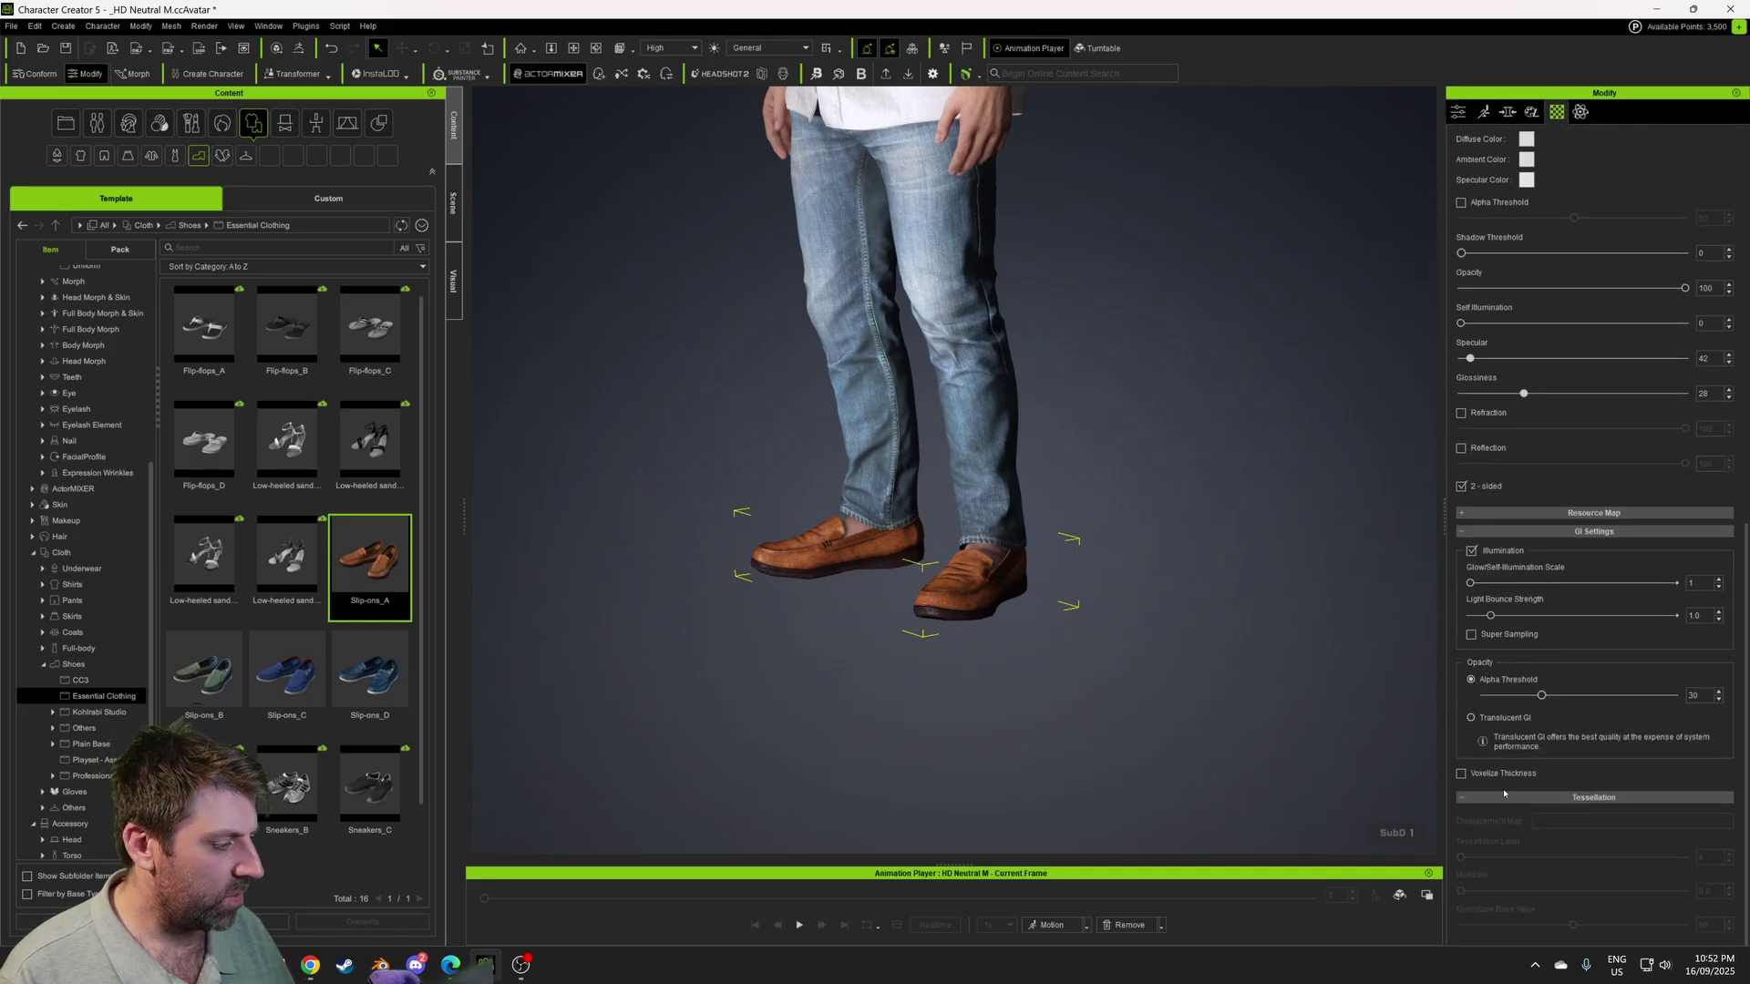
pyautogui.click(1466, 516)
pyautogui.scroll(4, 1475, 596)
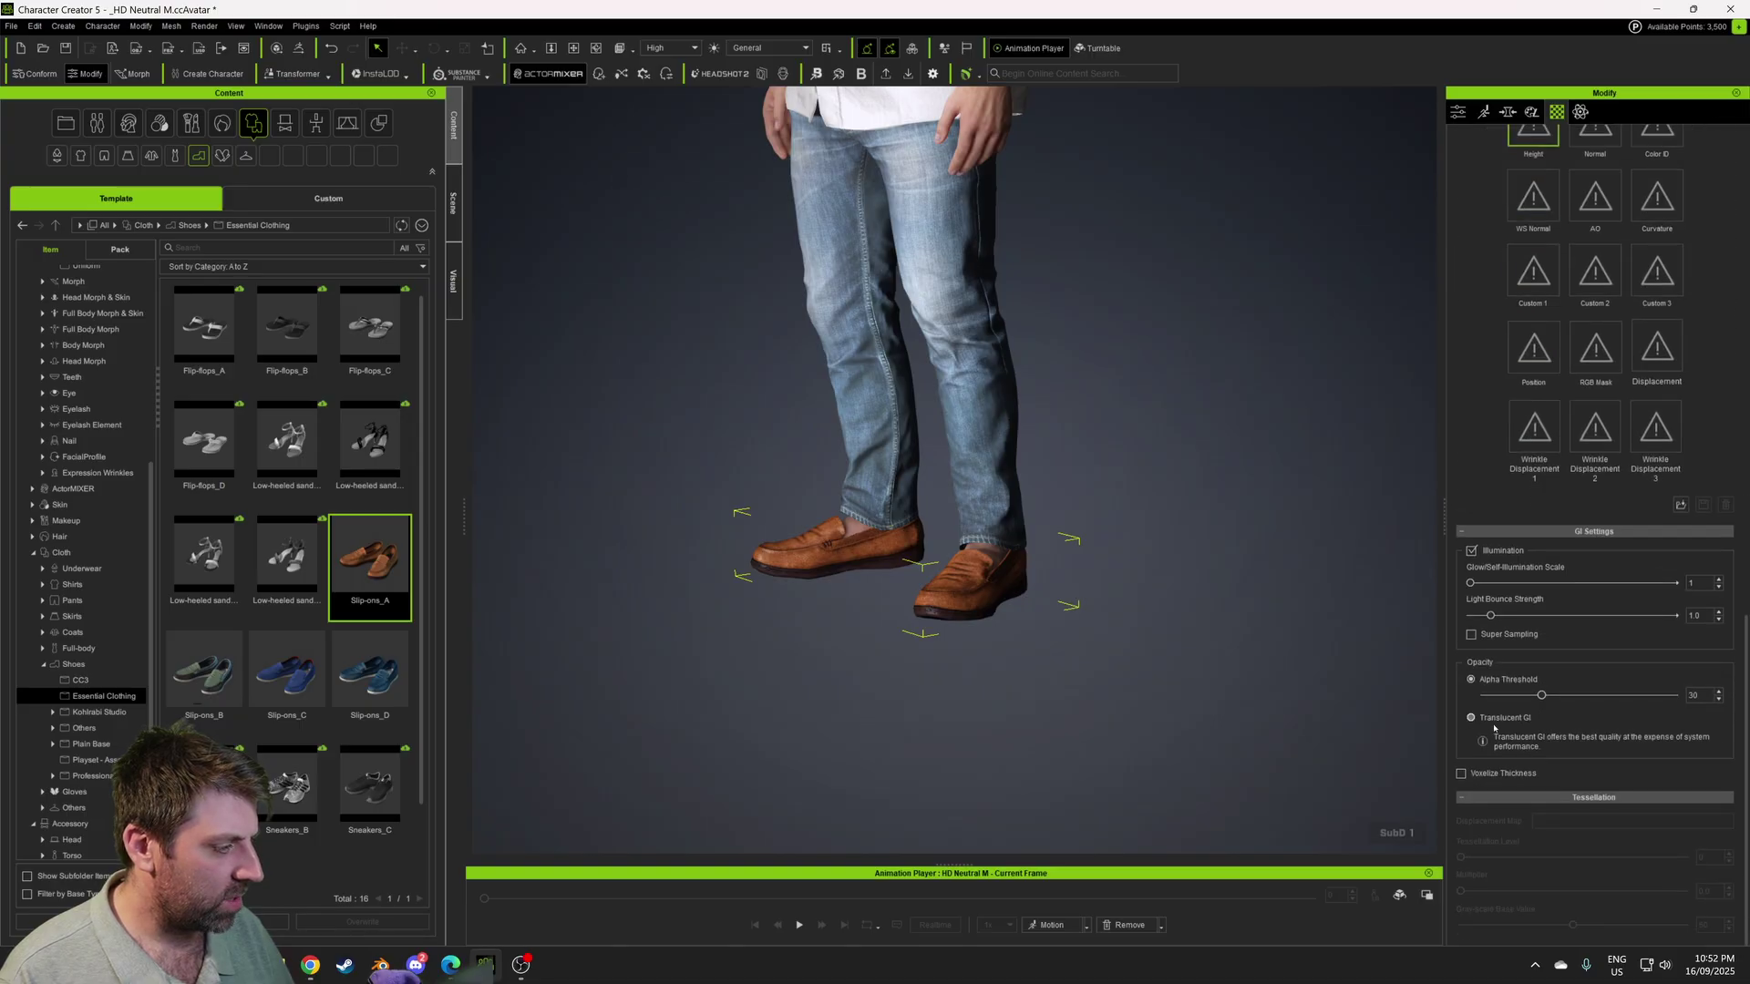
pyautogui.click(1526, 467)
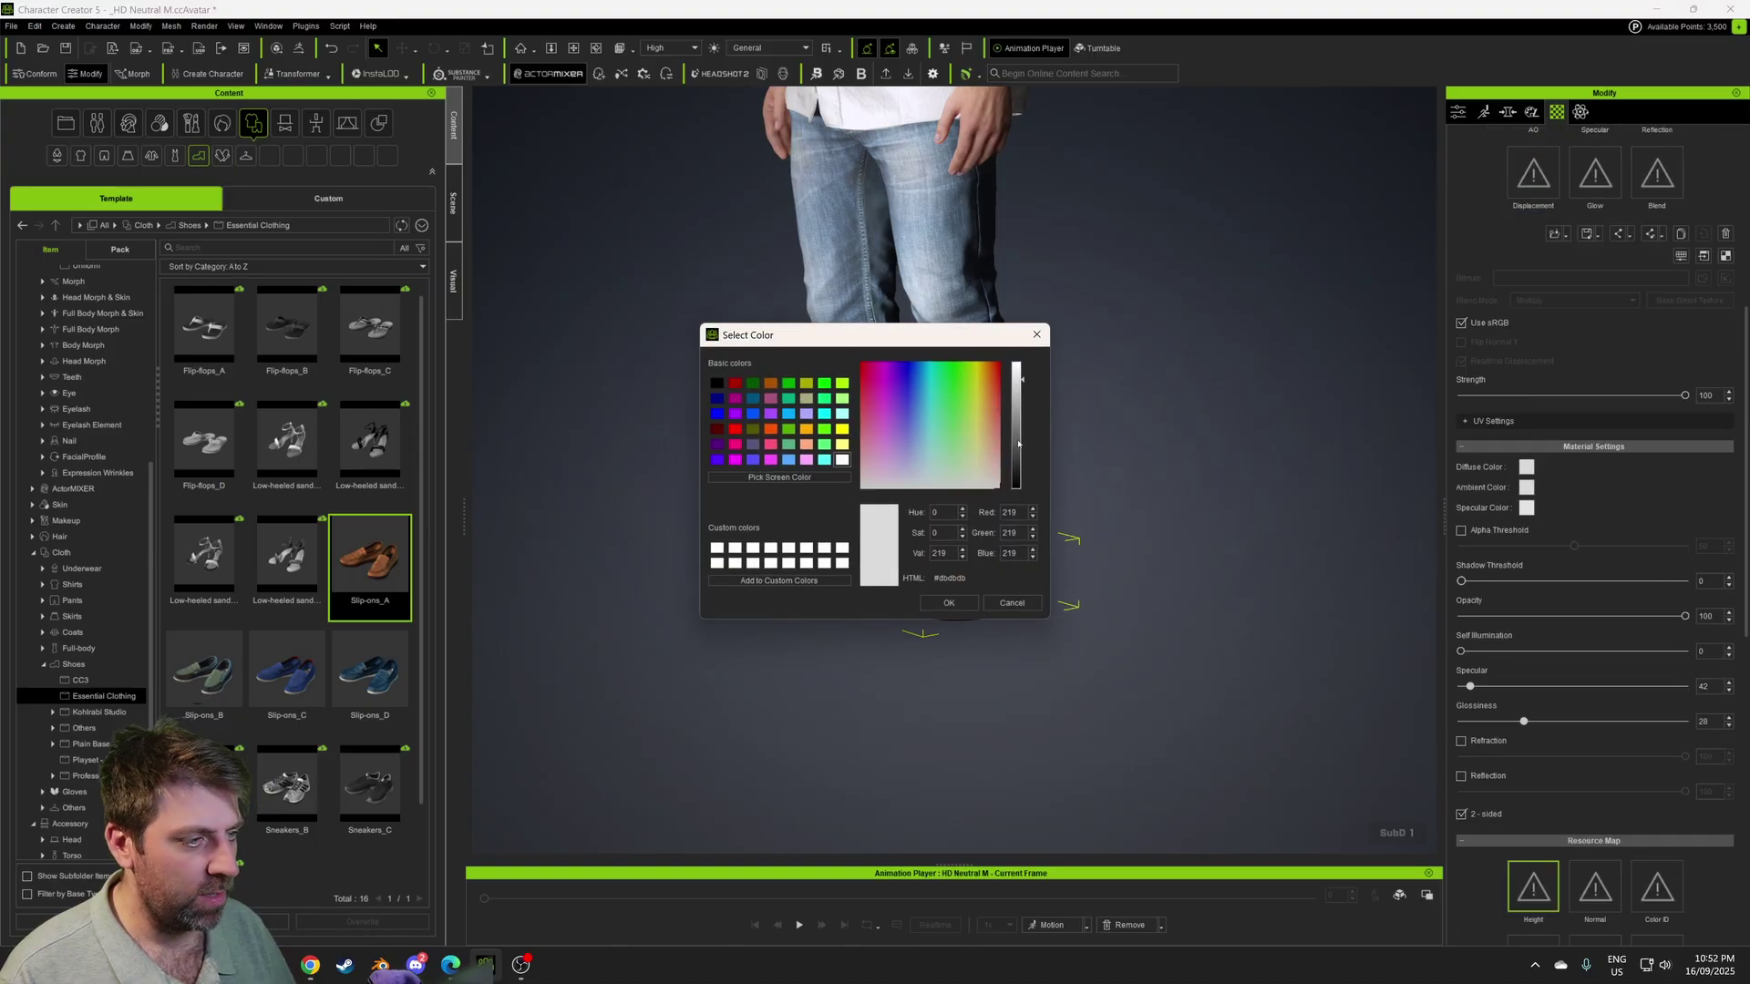
pyautogui.moveTo(979, 334); pyautogui.dragTo(1306, 228)
pyautogui.moveTo(1347, 313); pyautogui.dragTo(1348, 367)
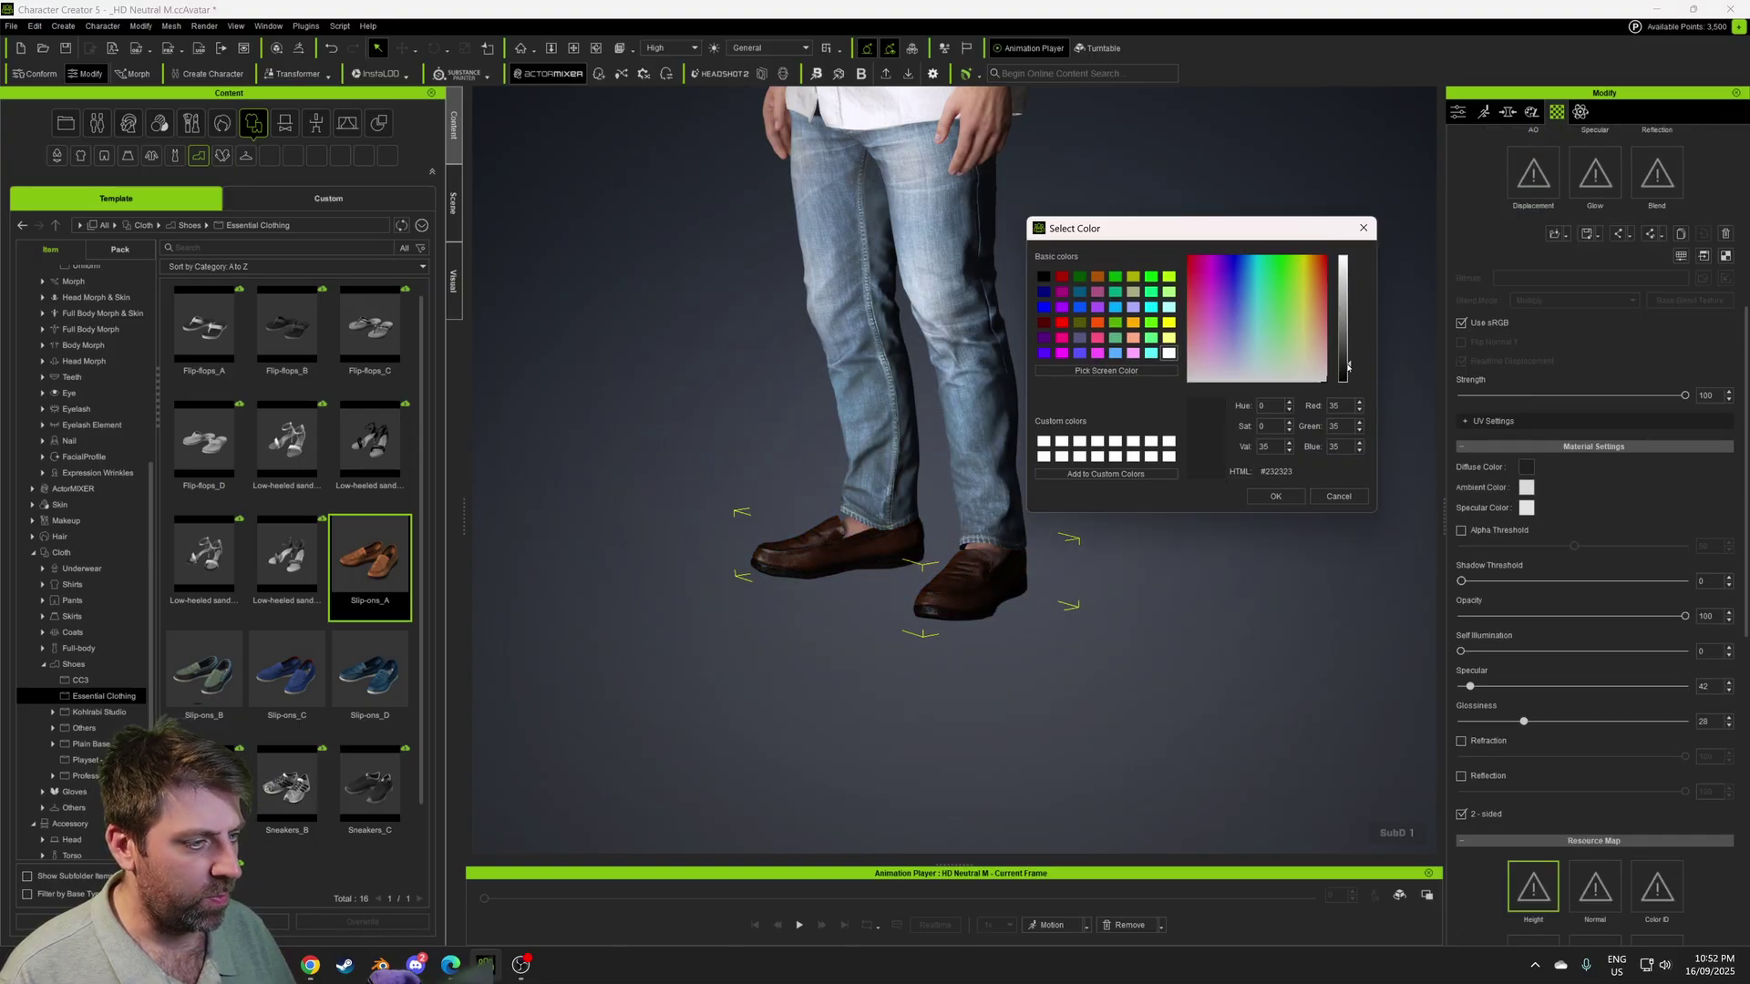
pyautogui.click(1276, 496)
# - Examine the complete outfit with the darkened shoes from the front and sides
pyautogui.scroll(-5, 879, 627)
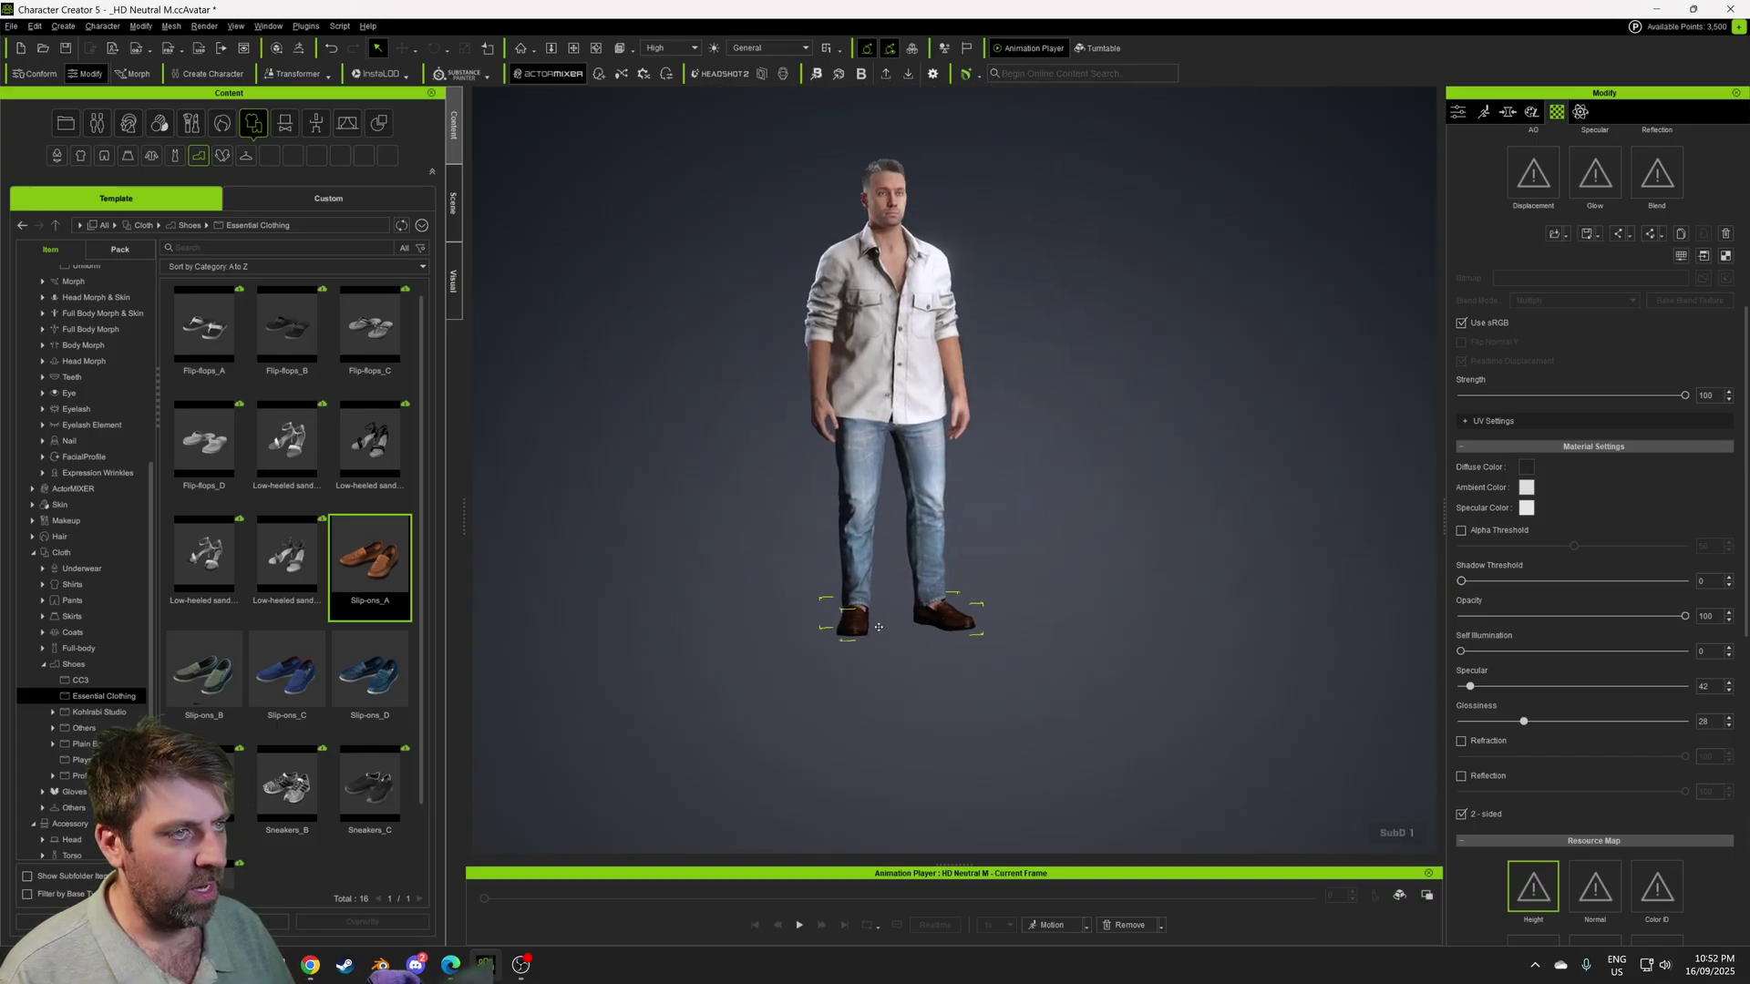
pyautogui.moveTo(878, 627); pyautogui.dragTo(881, 644, button='middle')
pyautogui.moveTo(880, 643); pyautogui.dragTo(683, 636, button='right')
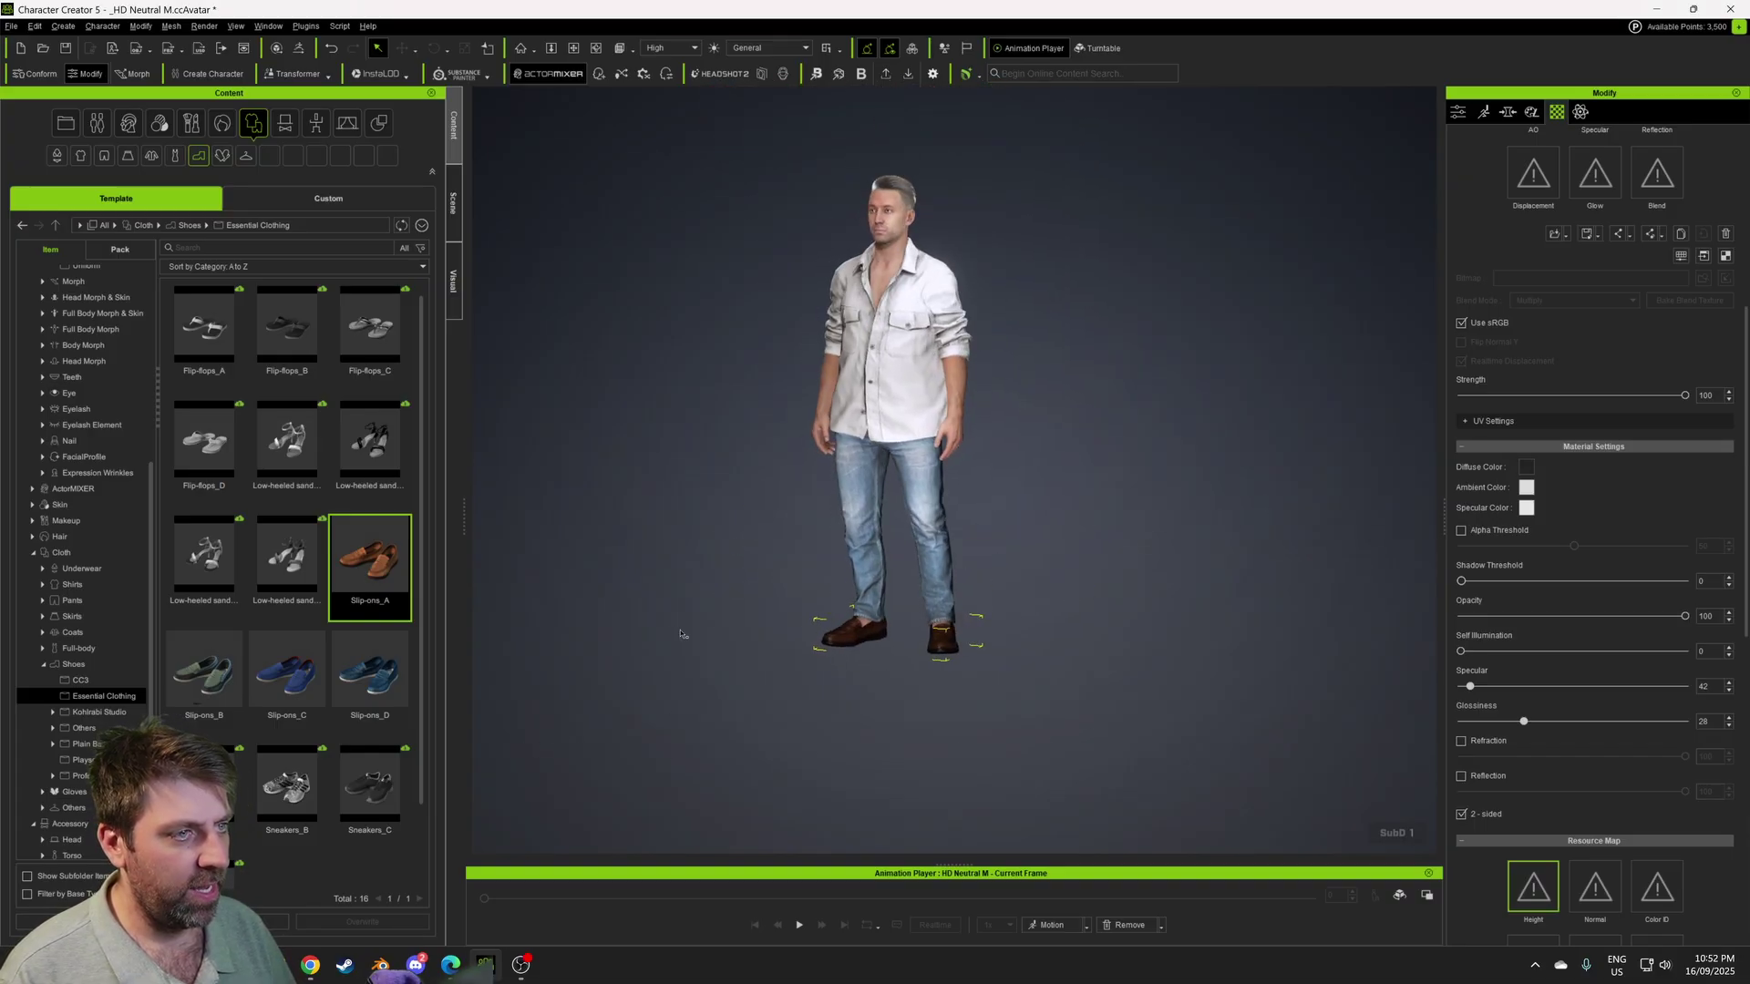
pyautogui.moveTo(1191, 565); pyautogui.dragTo(1226, 561, button='right')
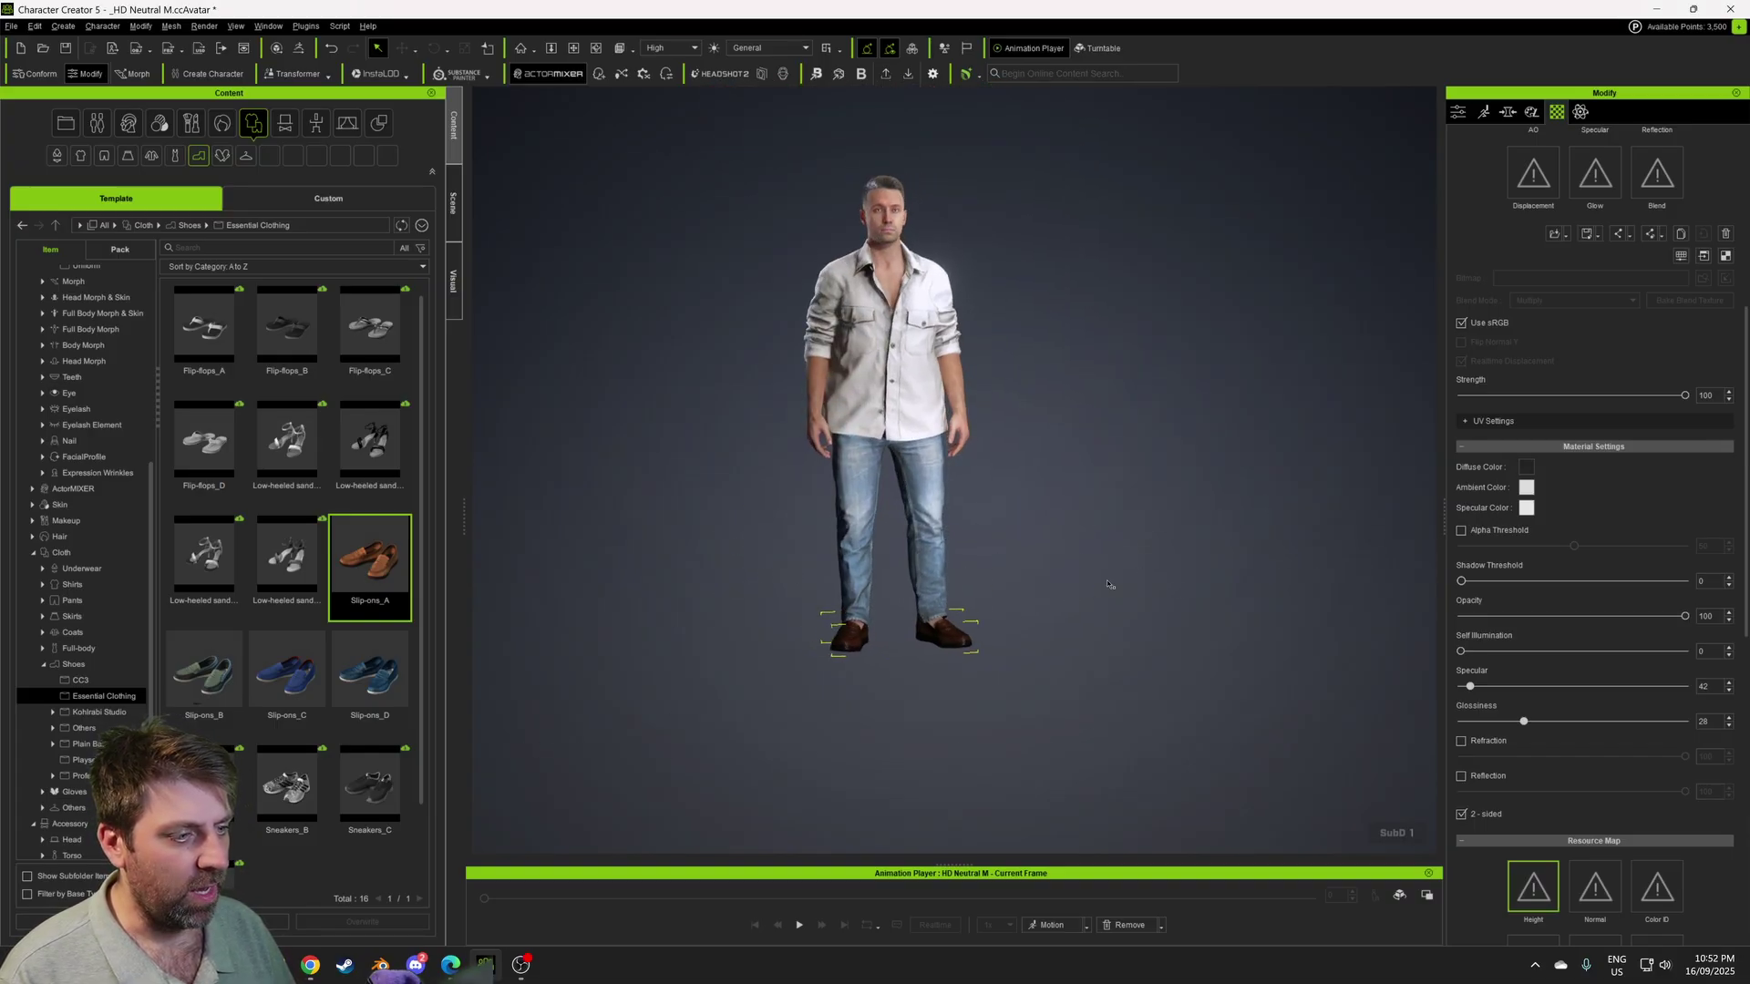
pyautogui.moveTo(1105, 586); pyautogui.dragTo(945, 539, button='right')
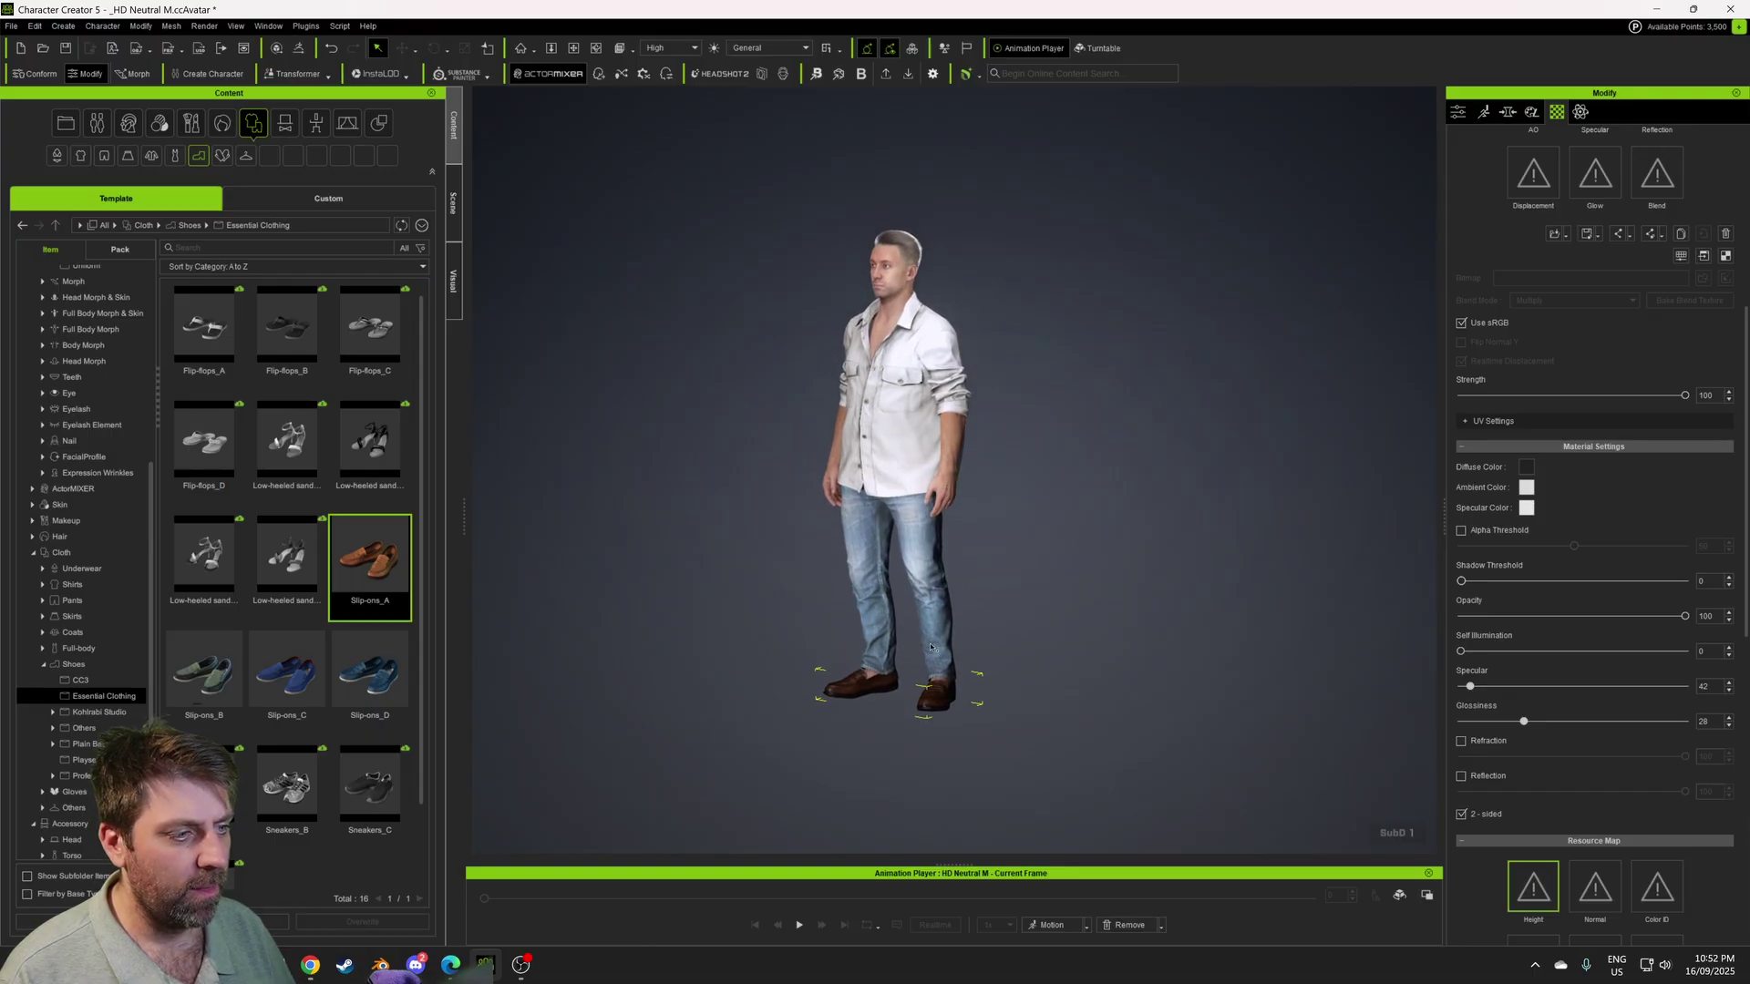
pyautogui.moveTo(931, 647); pyautogui.dragTo(1138, 571, button='right')
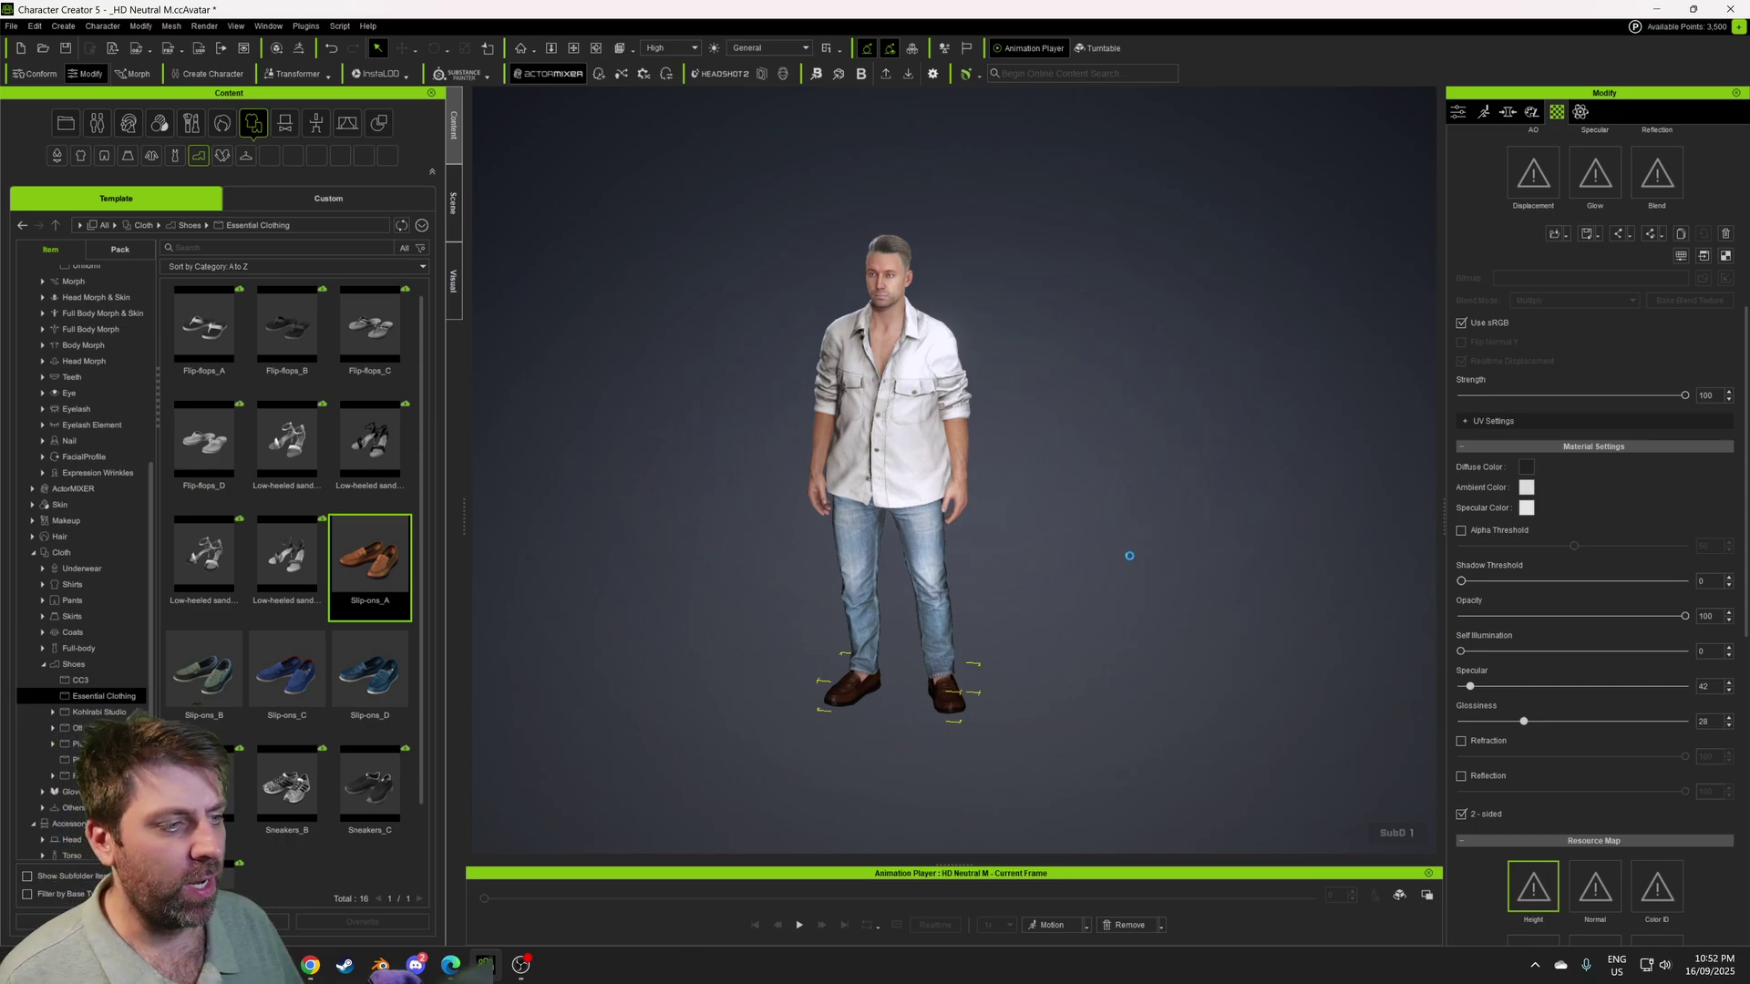
pyautogui.moveTo(1130, 556); pyautogui.dragTo(1071, 547, button='right')
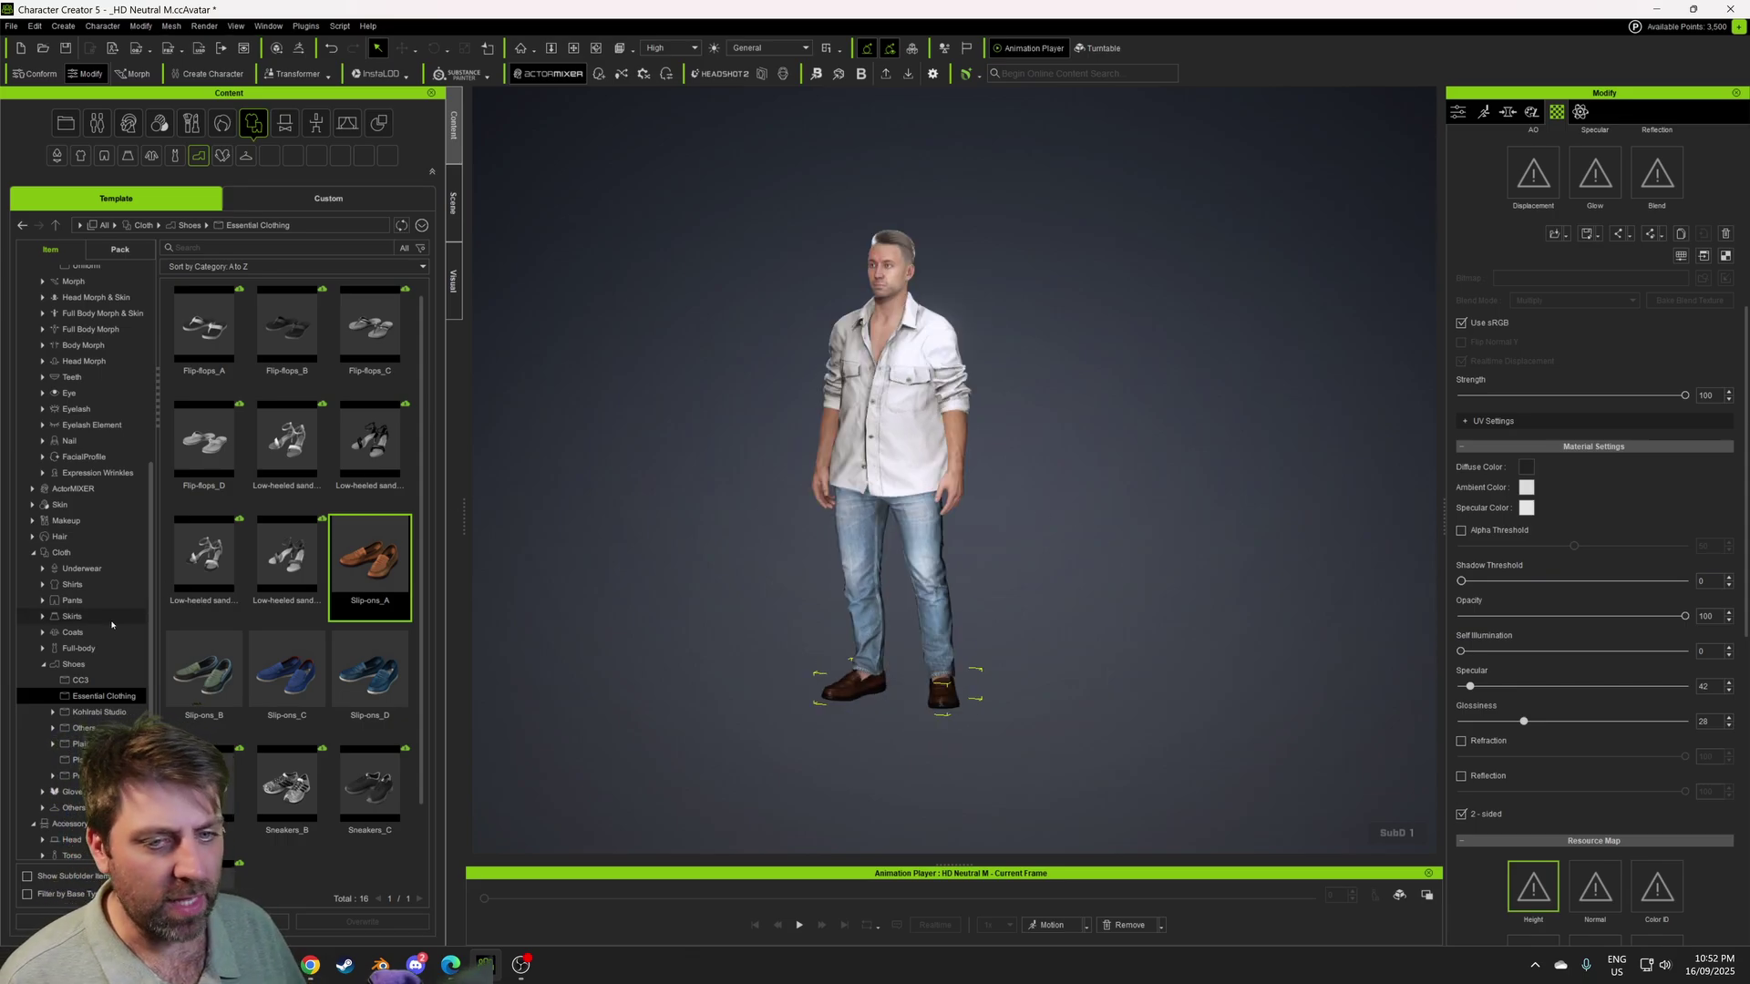
# - Open the Unhappy expressions of the Feel_Dislike group in the Digital Soul facial animations
pyautogui.click(31, 553)
pyautogui.click(105, 802)
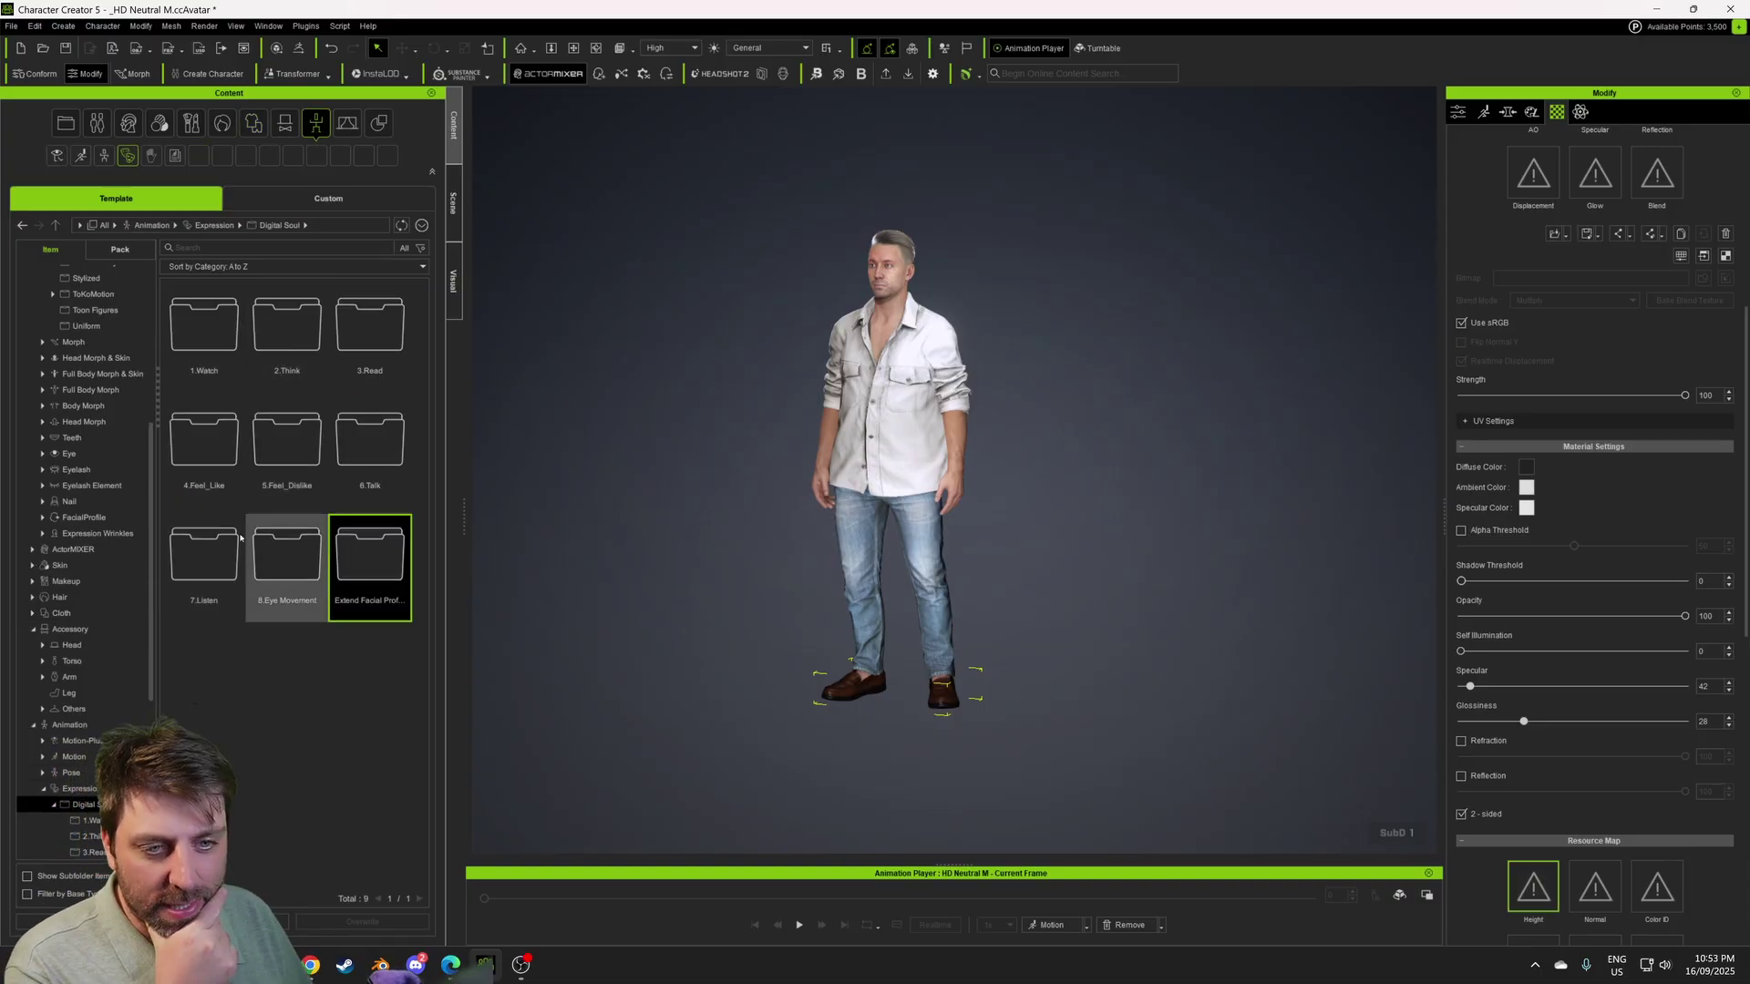
pyautogui.doubleClick(287, 442)
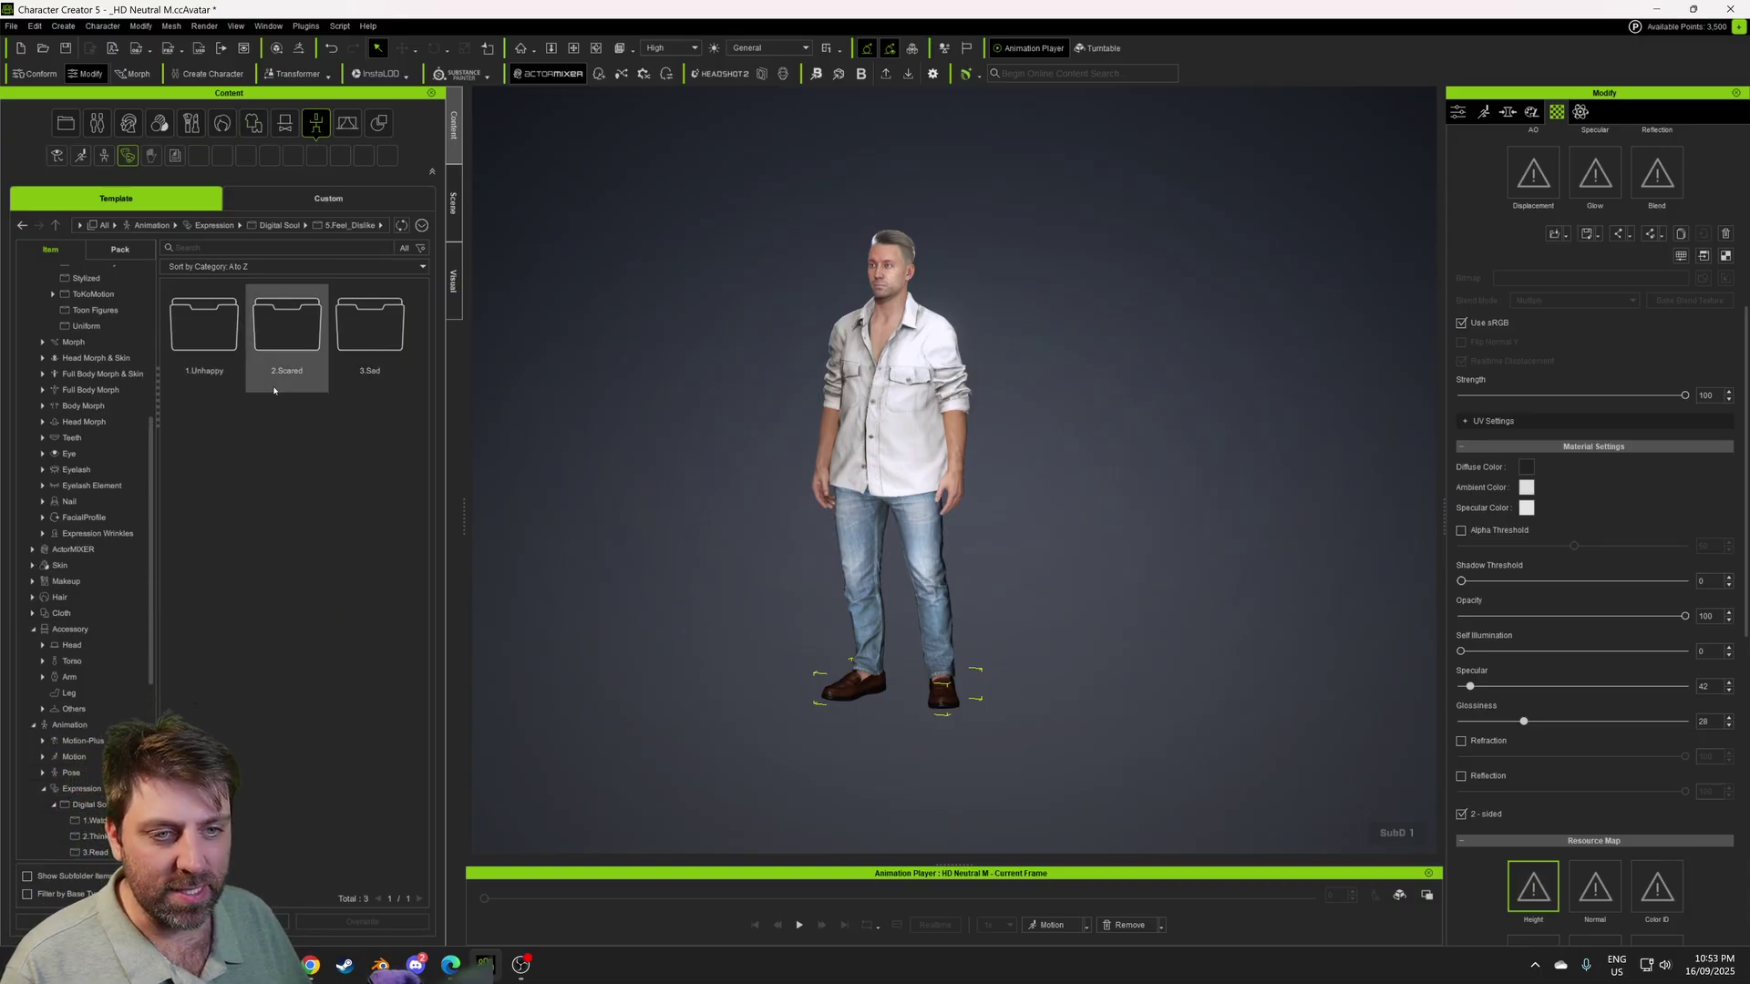
pyautogui.doubleClick(211, 335)
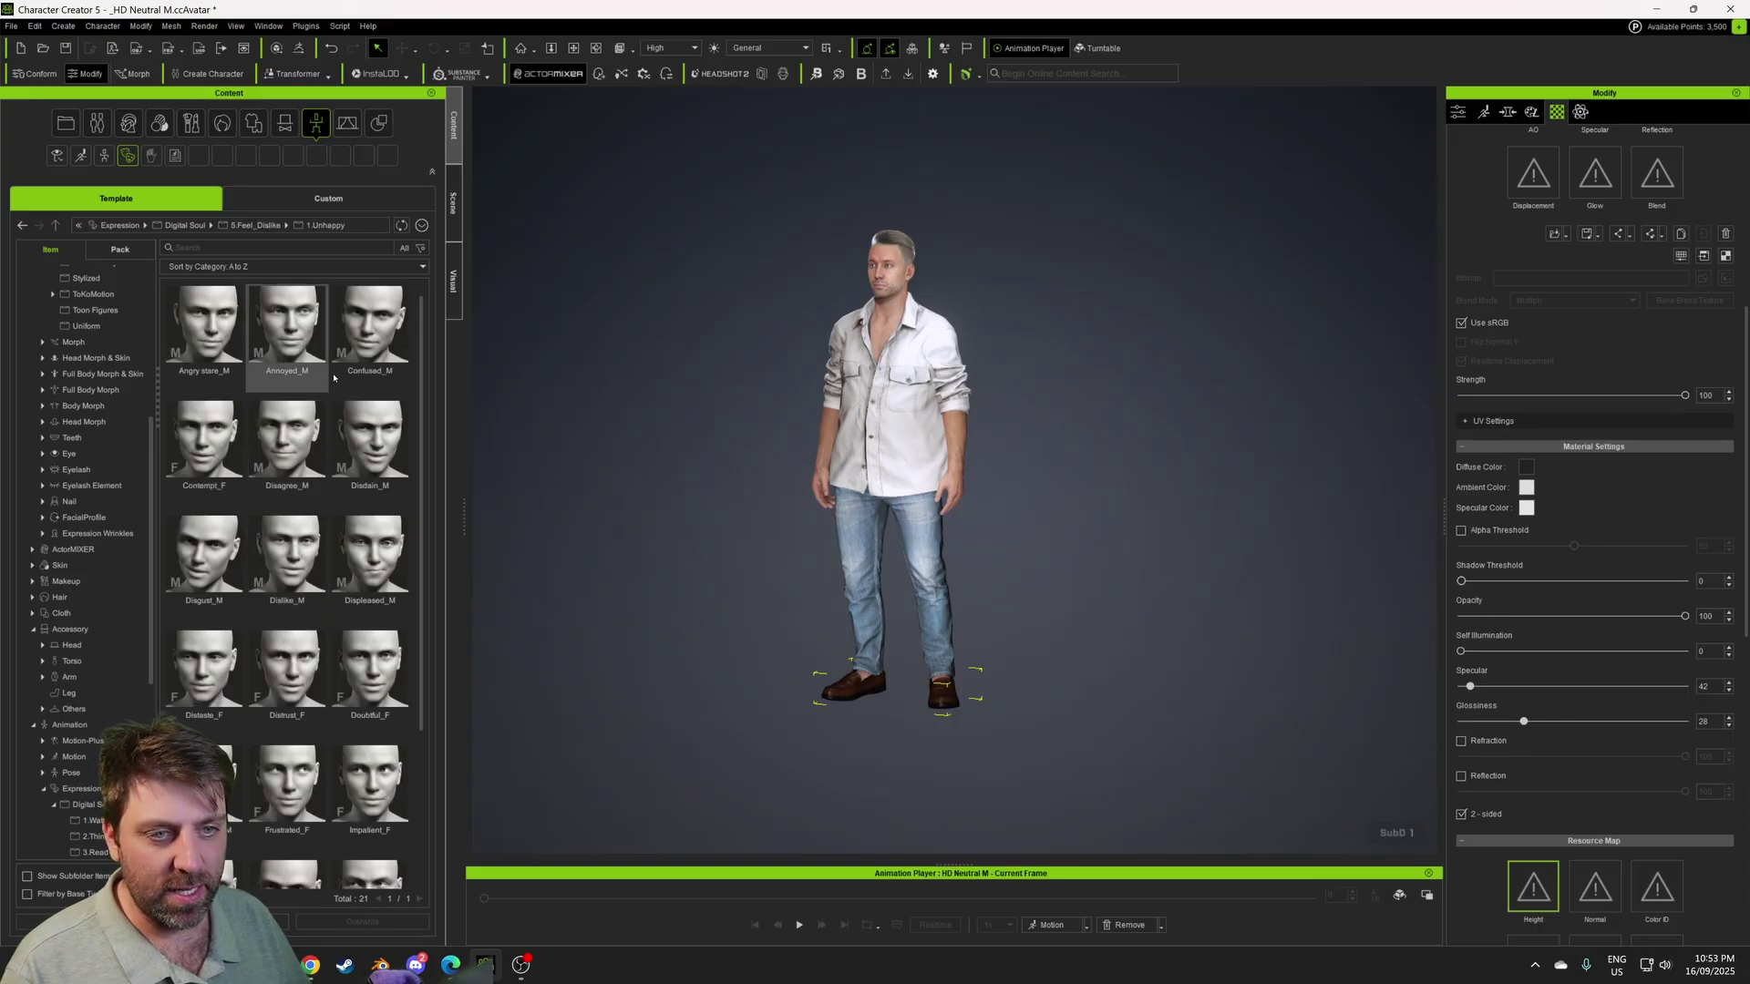
# - Apply the Confused_M expression to the character and play it with his head and shoulders in view
pyautogui.scroll(4, 802, 527)
pyautogui.moveTo(828, 372); pyautogui.dragTo(805, 474, button='middle')
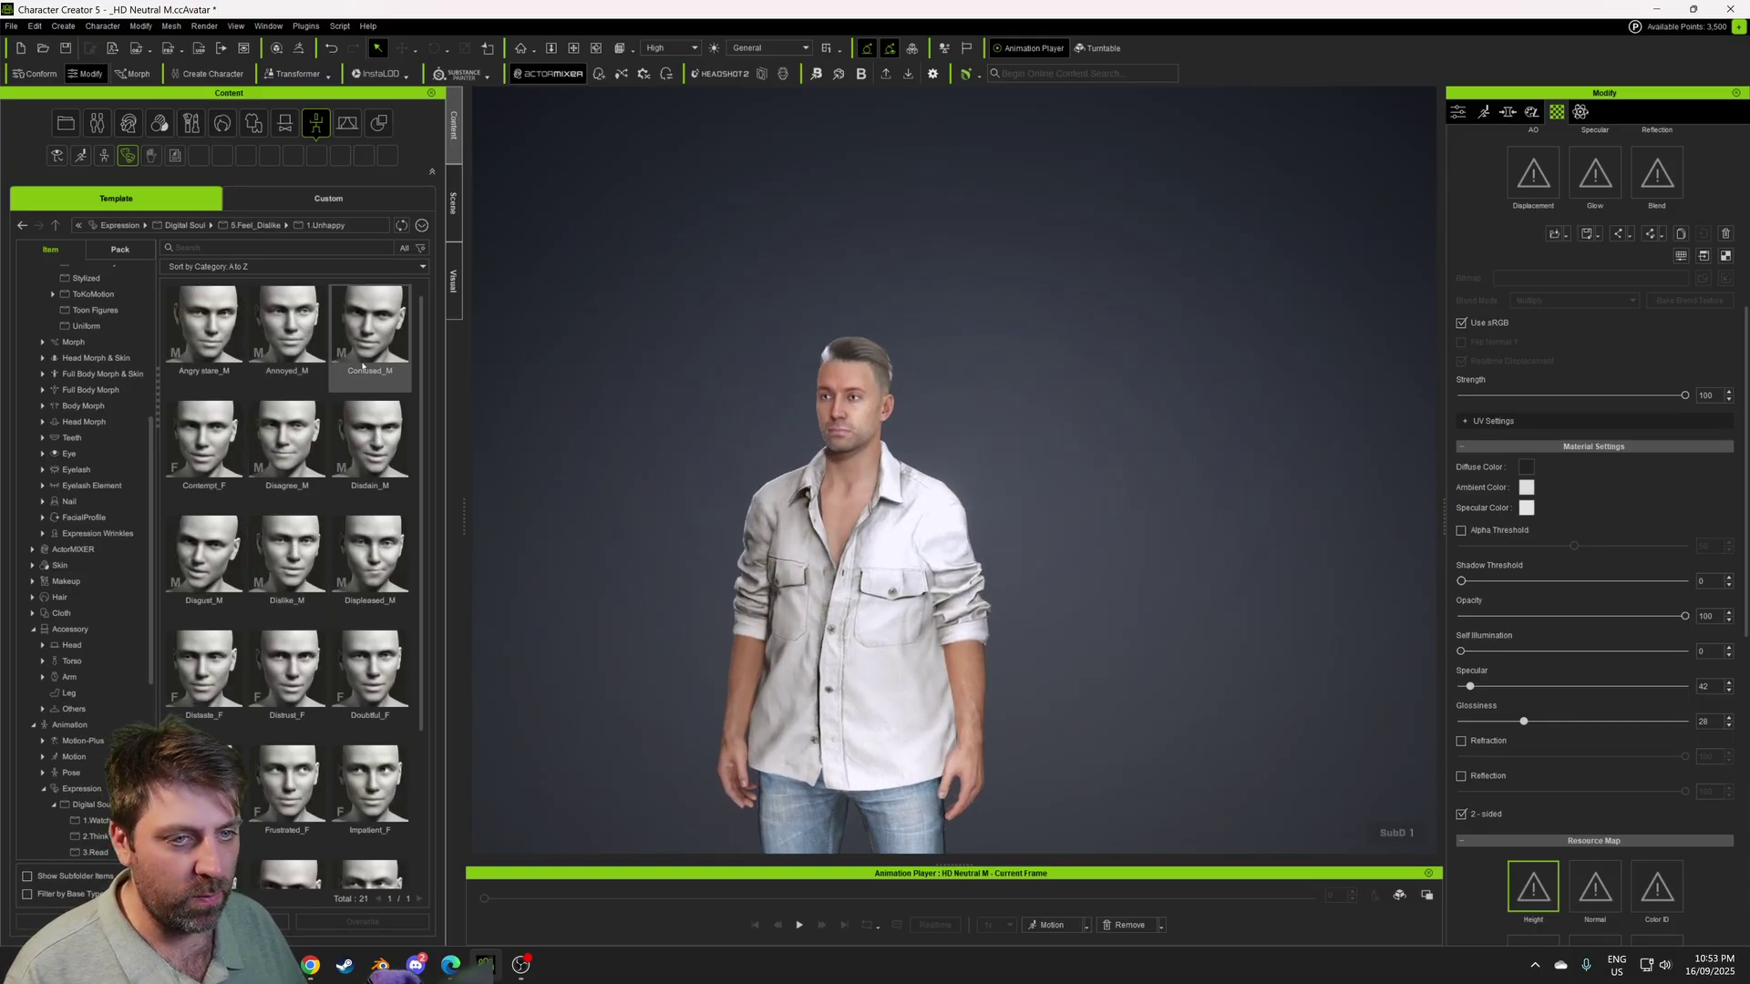
pyautogui.moveTo(369, 327); pyautogui.dragTo(862, 484)
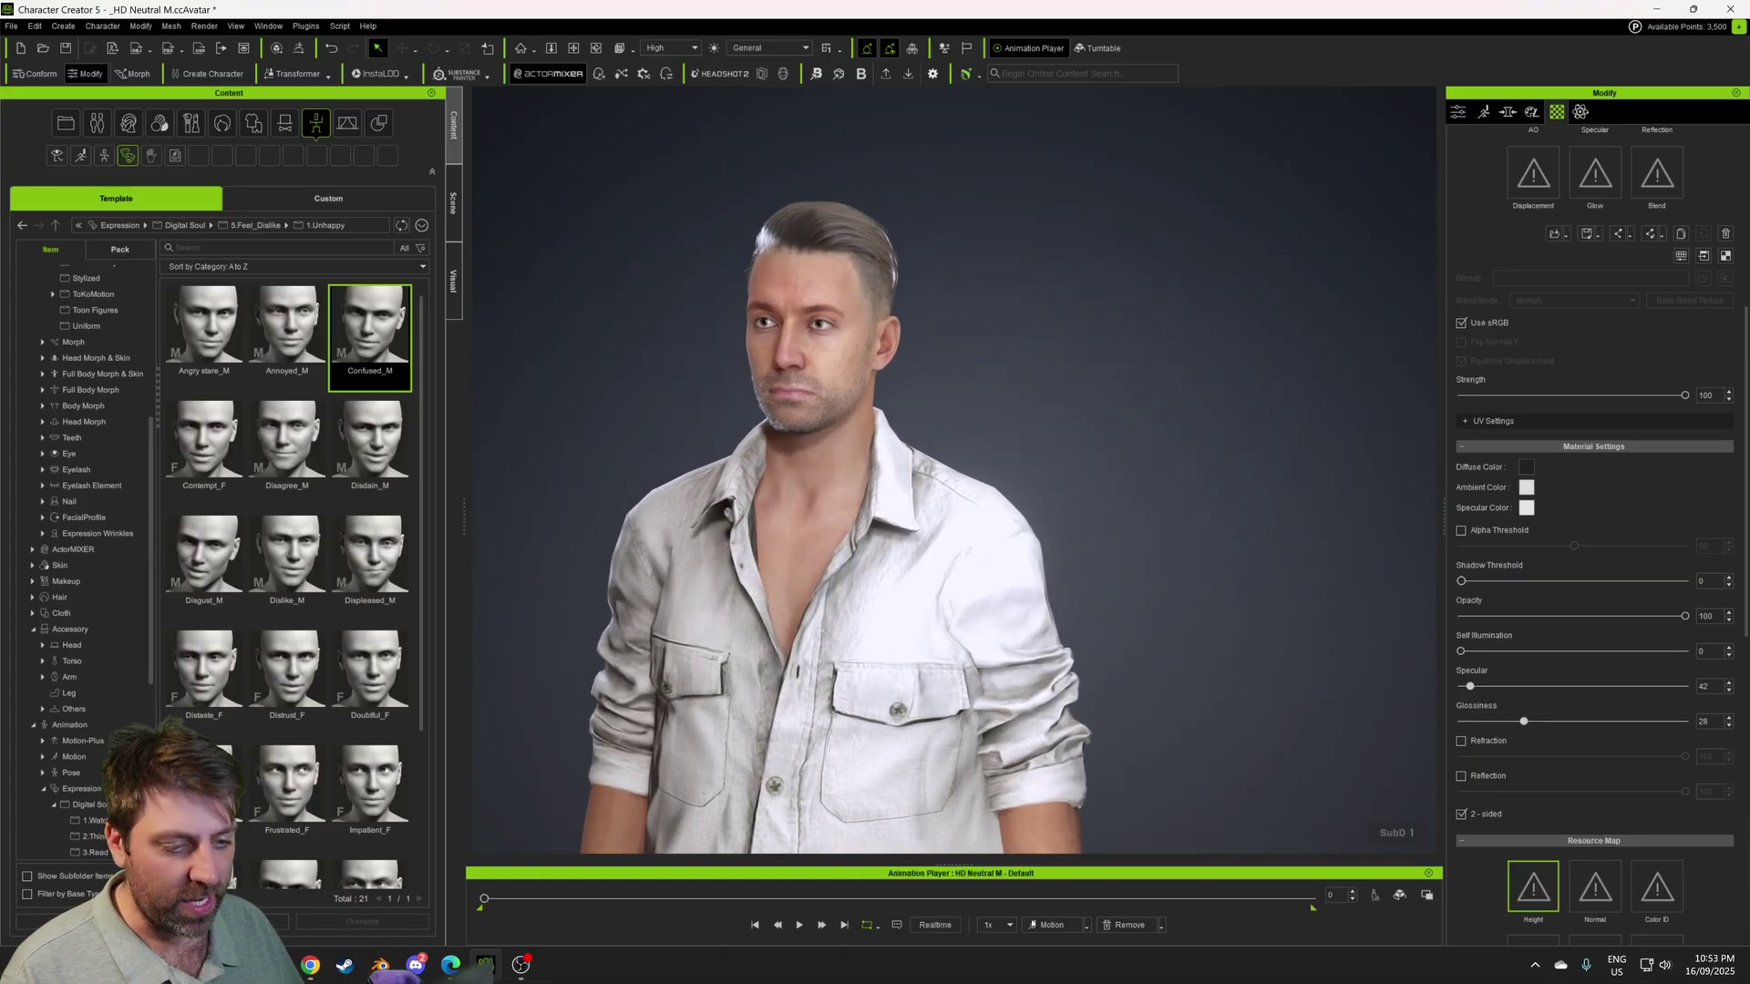
pyautogui.click(797, 926)
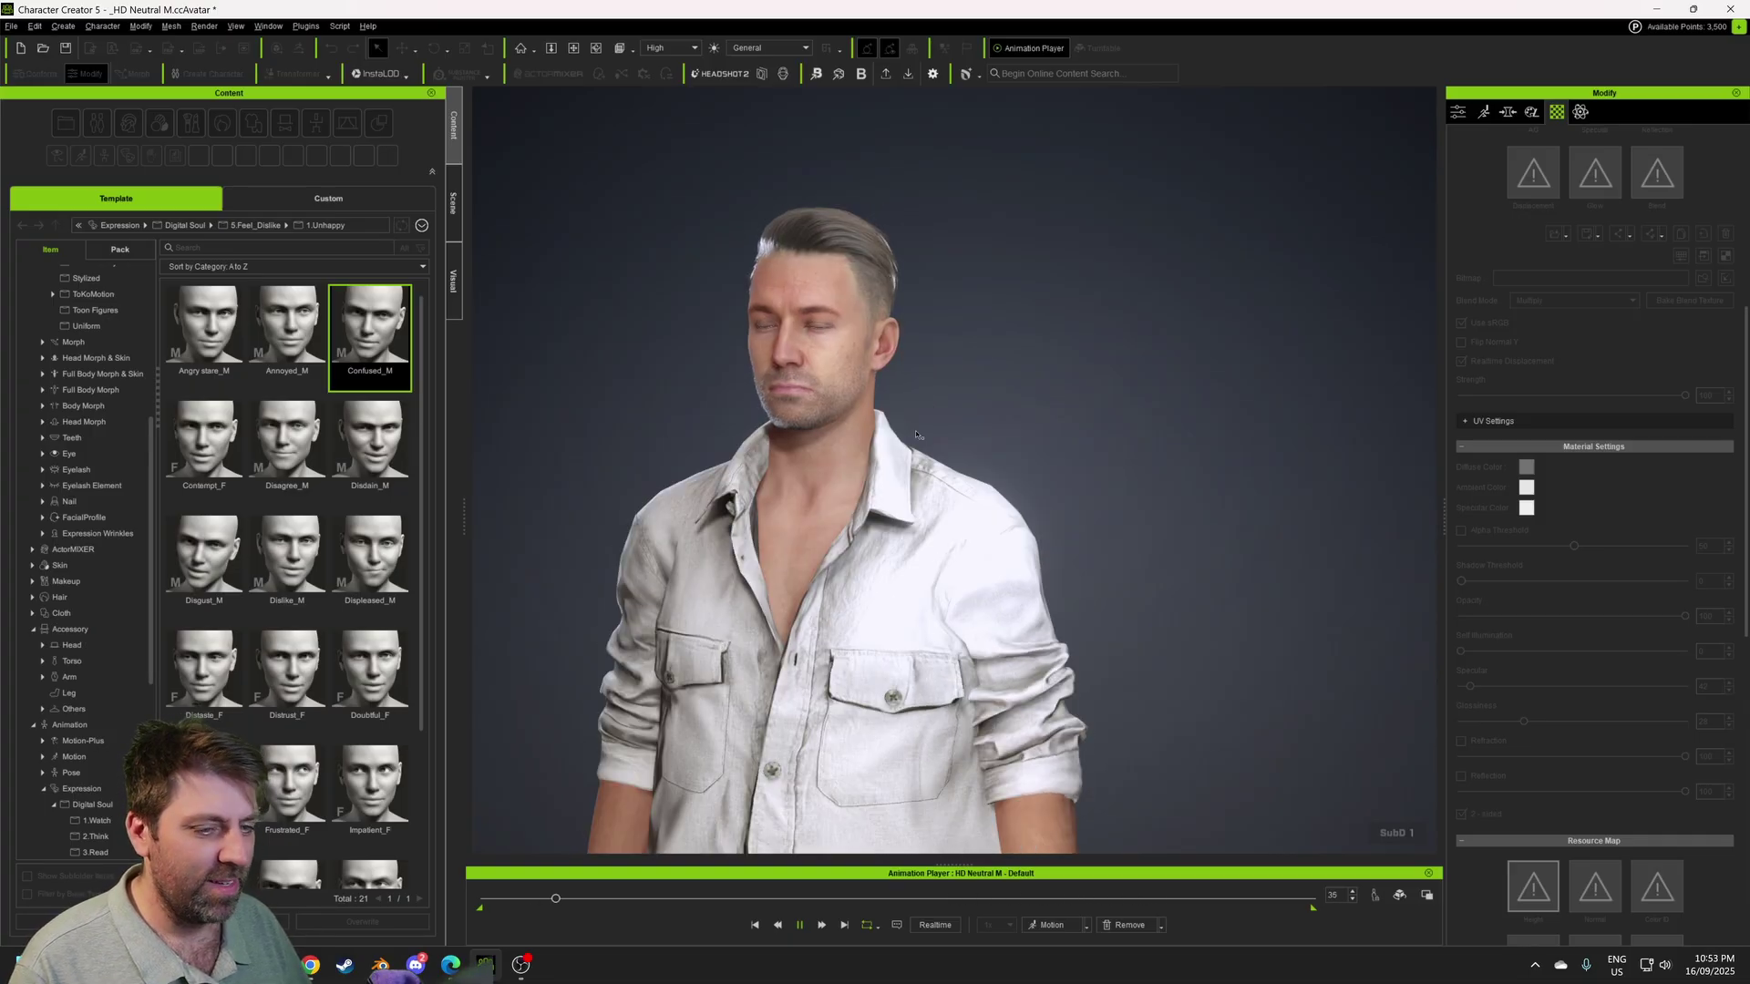
pyautogui.press('space')
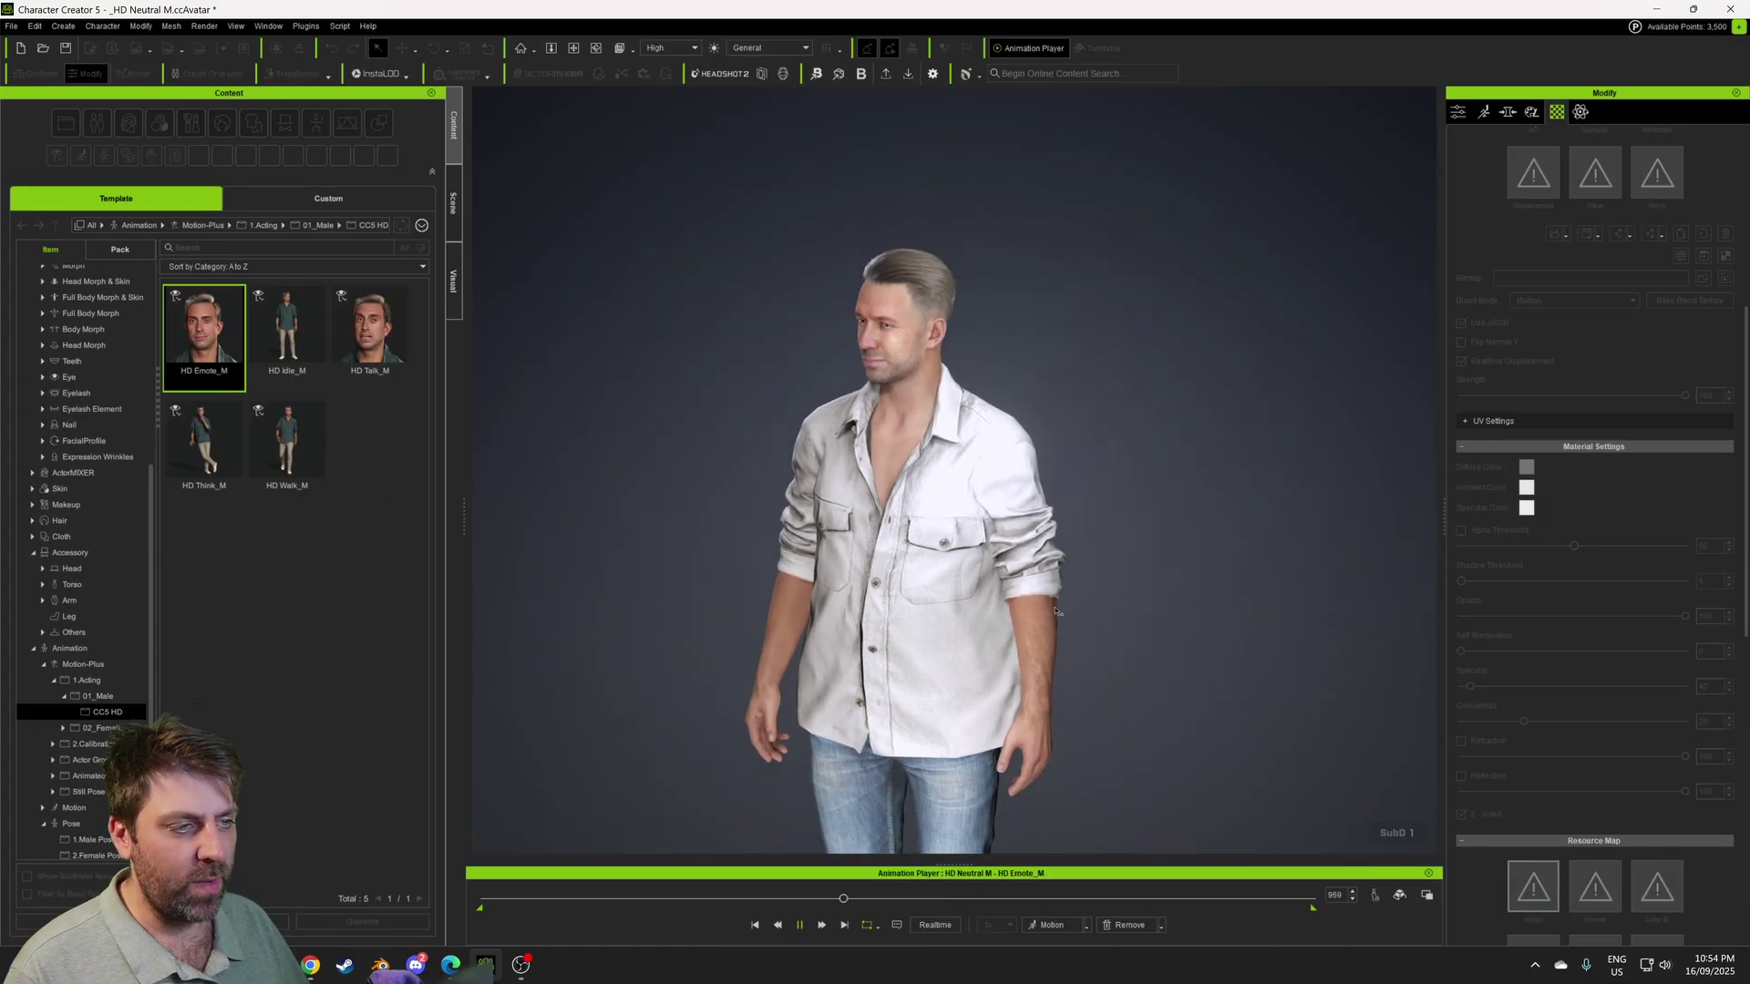
# - Watch the HD Idle_M motion on the character's face up close and pause it
pyautogui.moveTo(1025, 564); pyautogui.dragTo(1010, 497, button='middle')
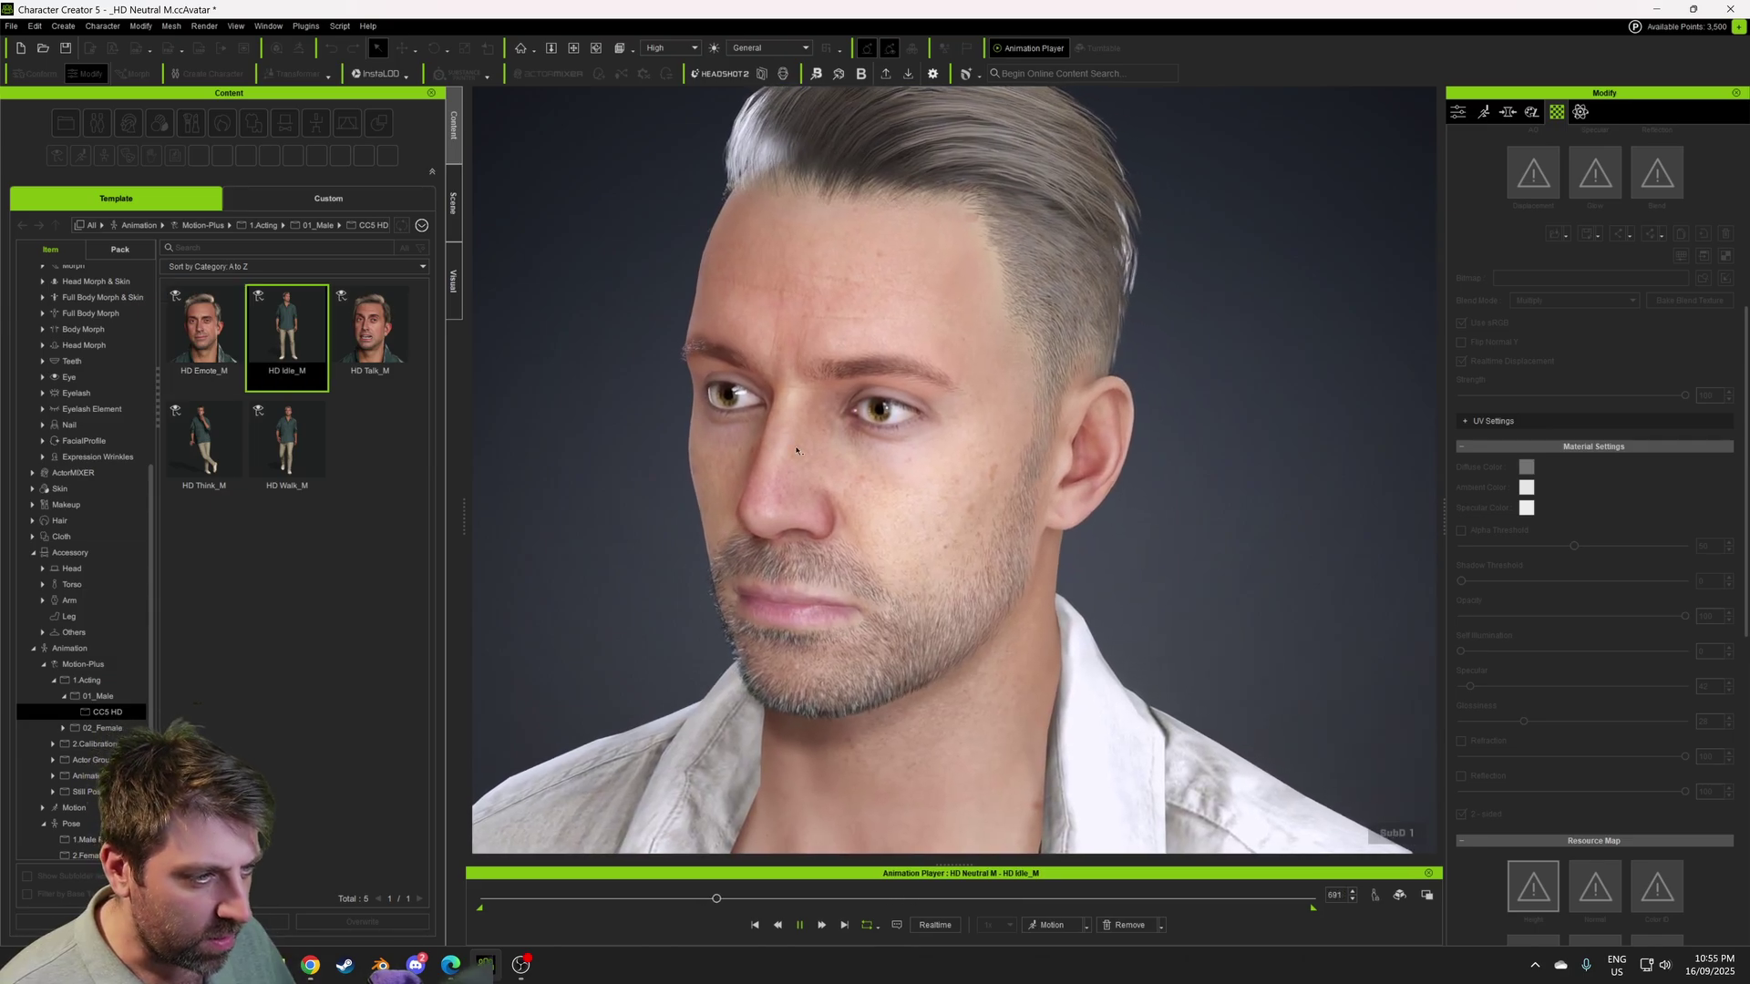
pyautogui.press('space')
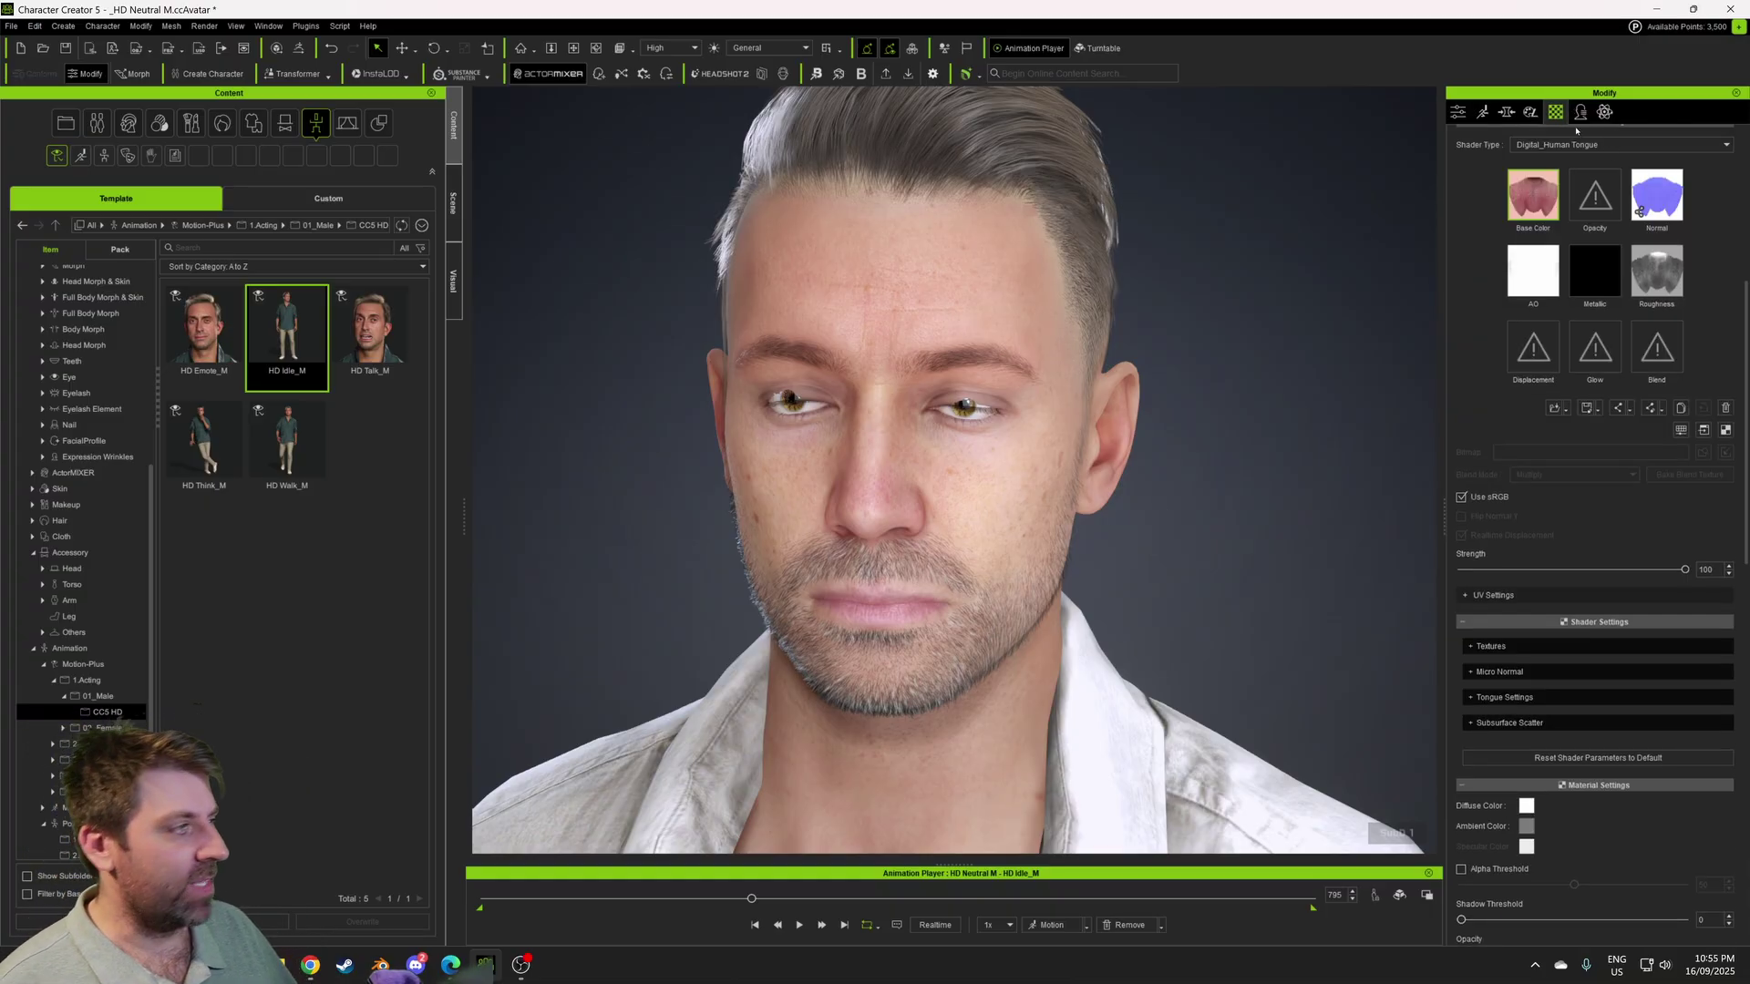
# - Show the character's morph sliders with more room and collapse the Body and Head morph categories
pyautogui.click(1507, 111)
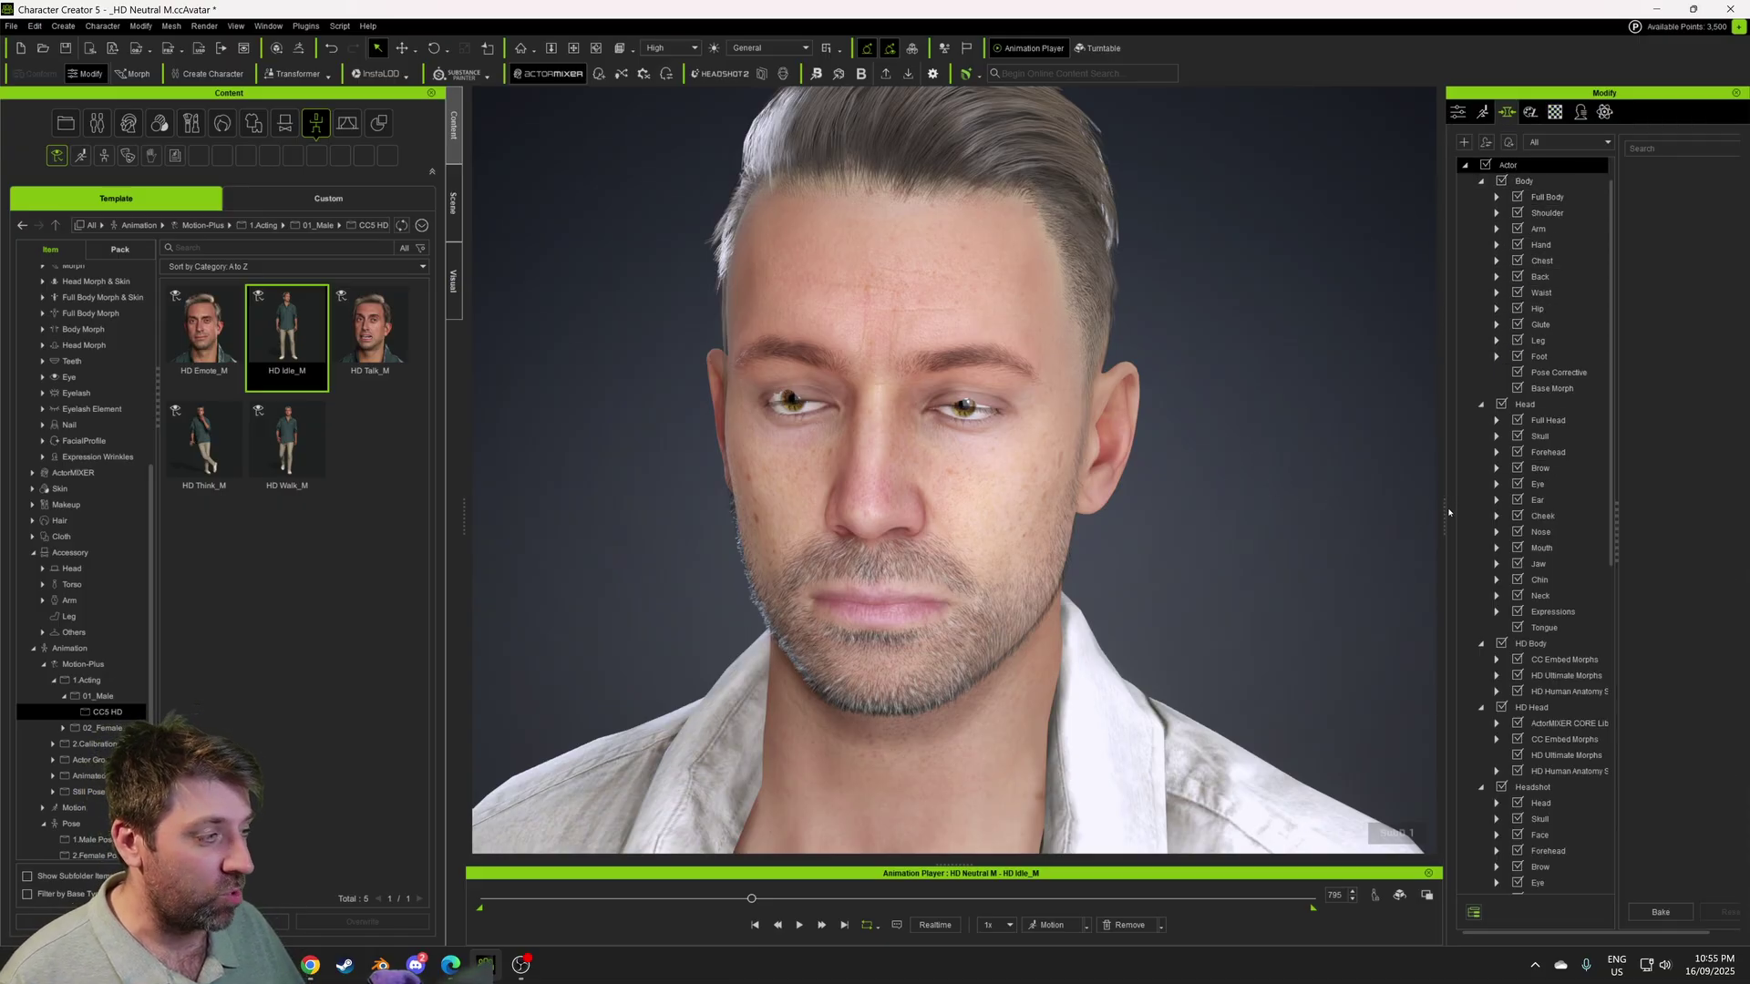
pyautogui.moveTo(1446, 389); pyautogui.dragTo(1225, 383)
pyautogui.click(1258, 181)
pyautogui.click(1259, 197)
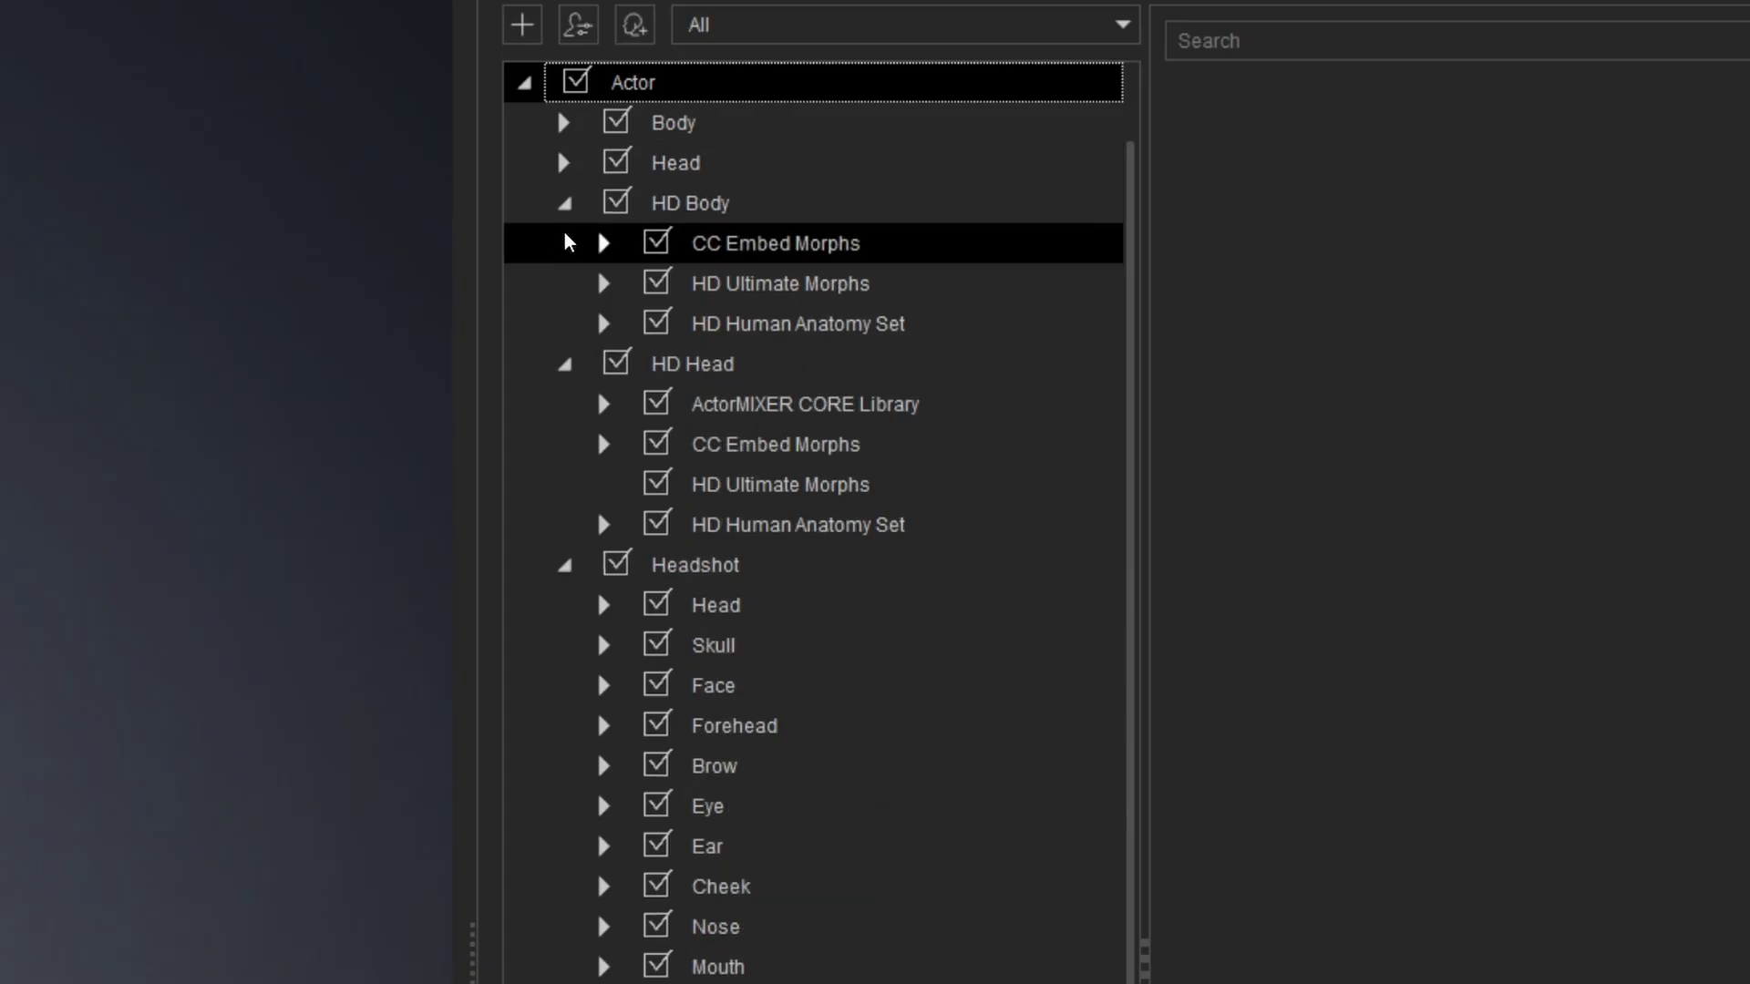
# - Try the Eye Crow's Feet morph from the HD Head's HD Ultimate Morphs at 99
pyautogui.click(1319, 214)
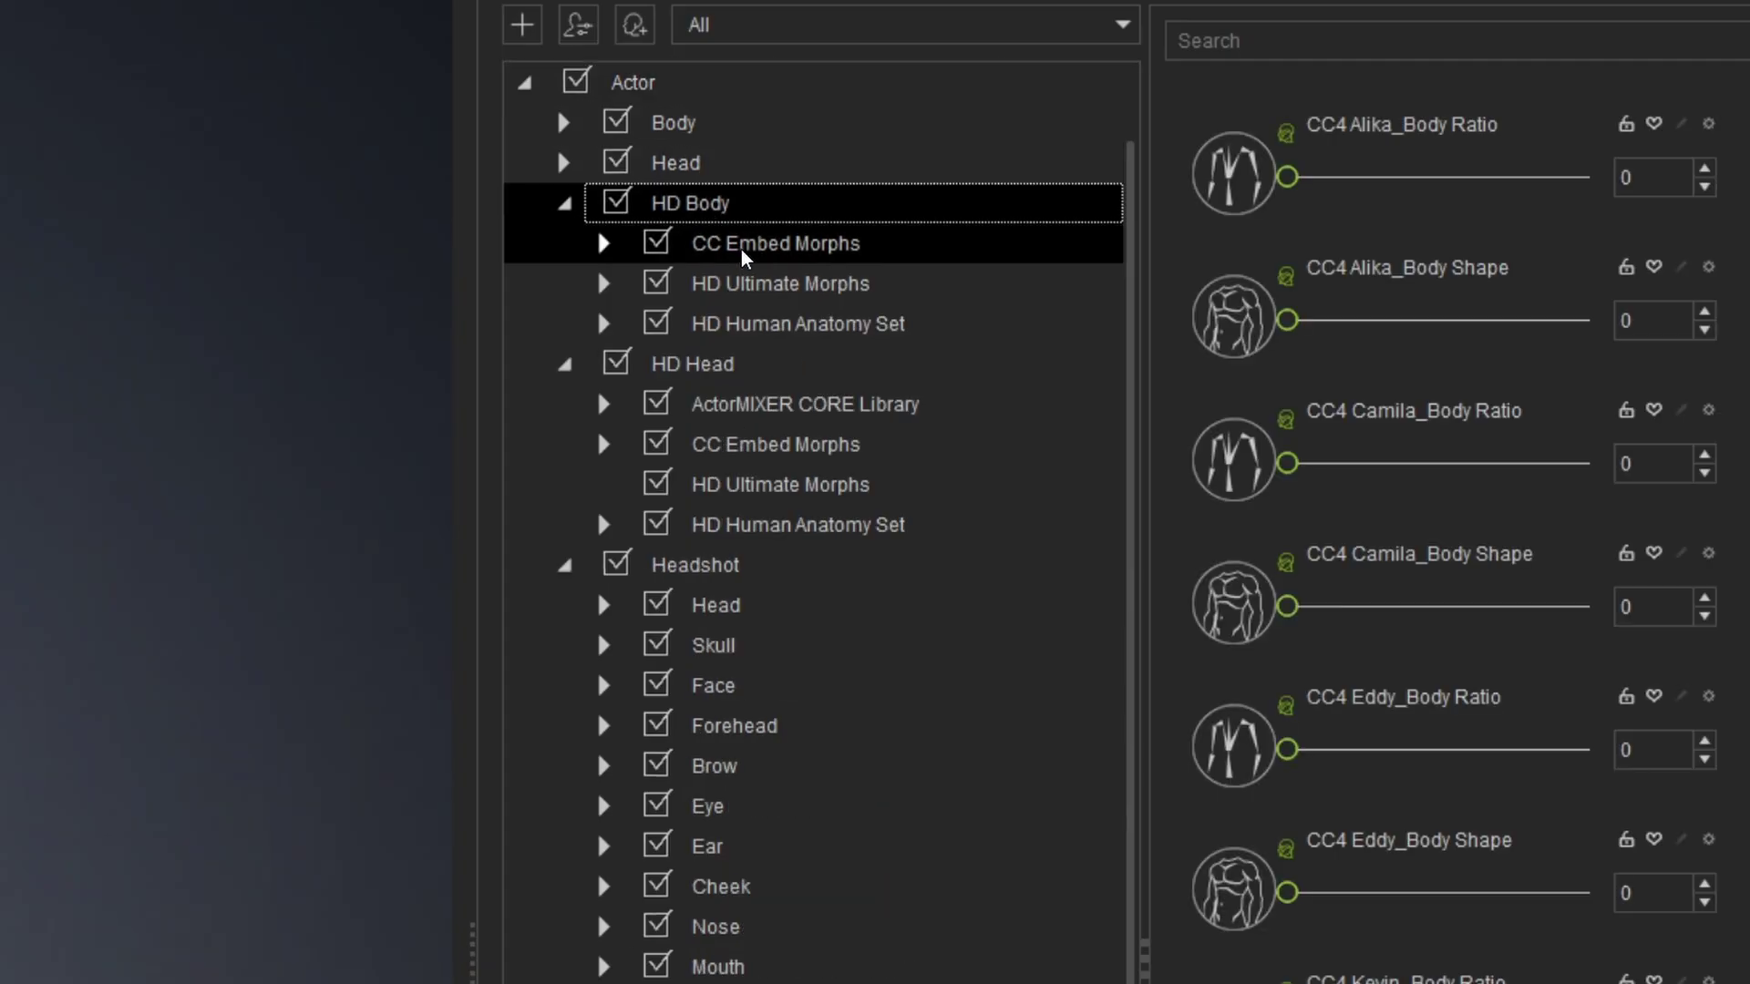
pyautogui.click(743, 258)
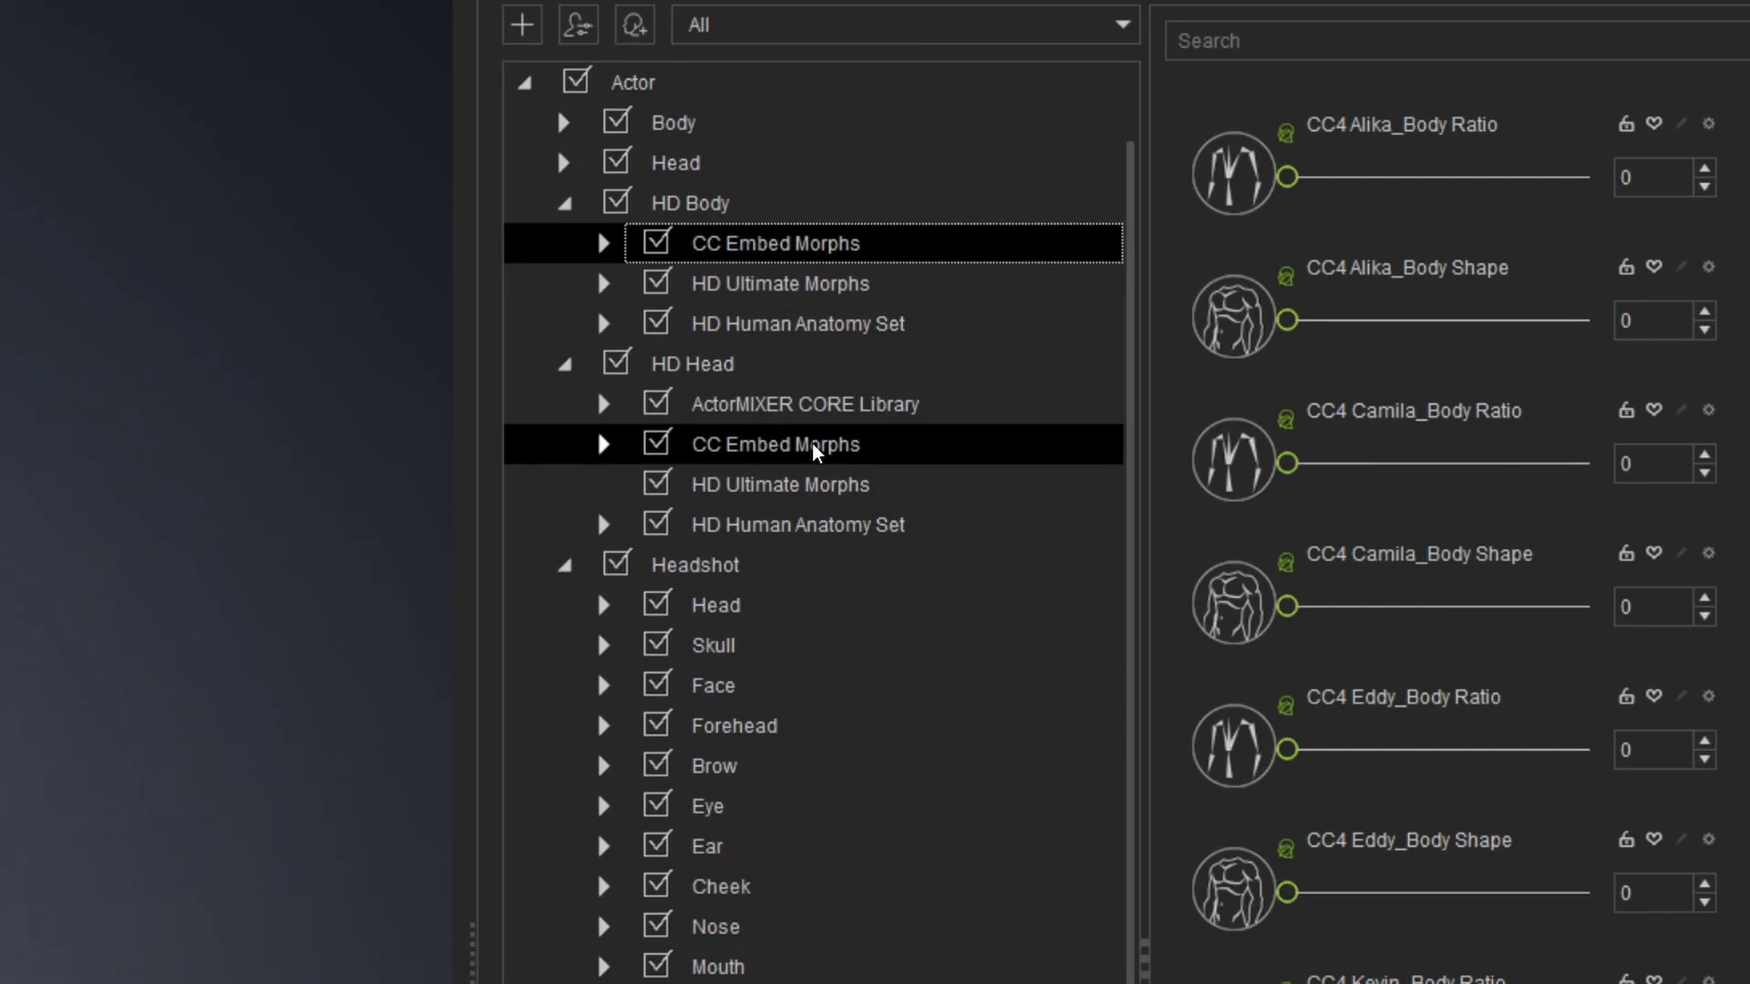
pyautogui.click(757, 444)
pyautogui.click(826, 495)
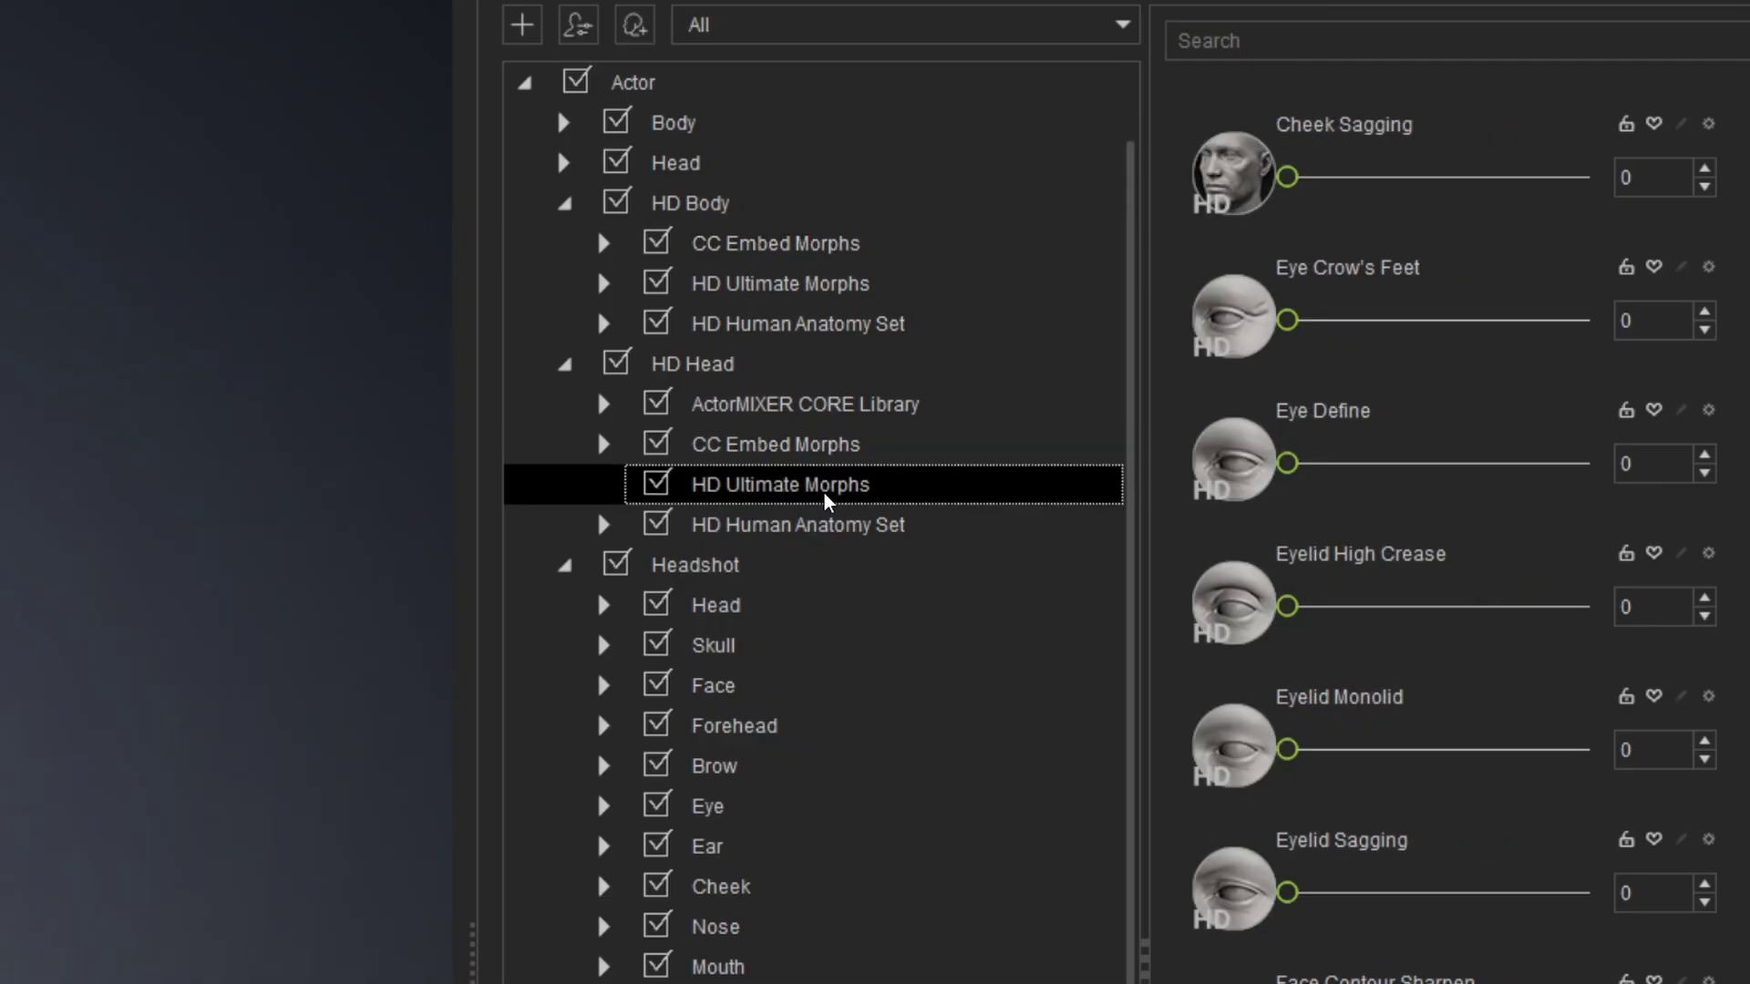
pyautogui.moveTo(1287, 320); pyautogui.dragTo(1578, 320)
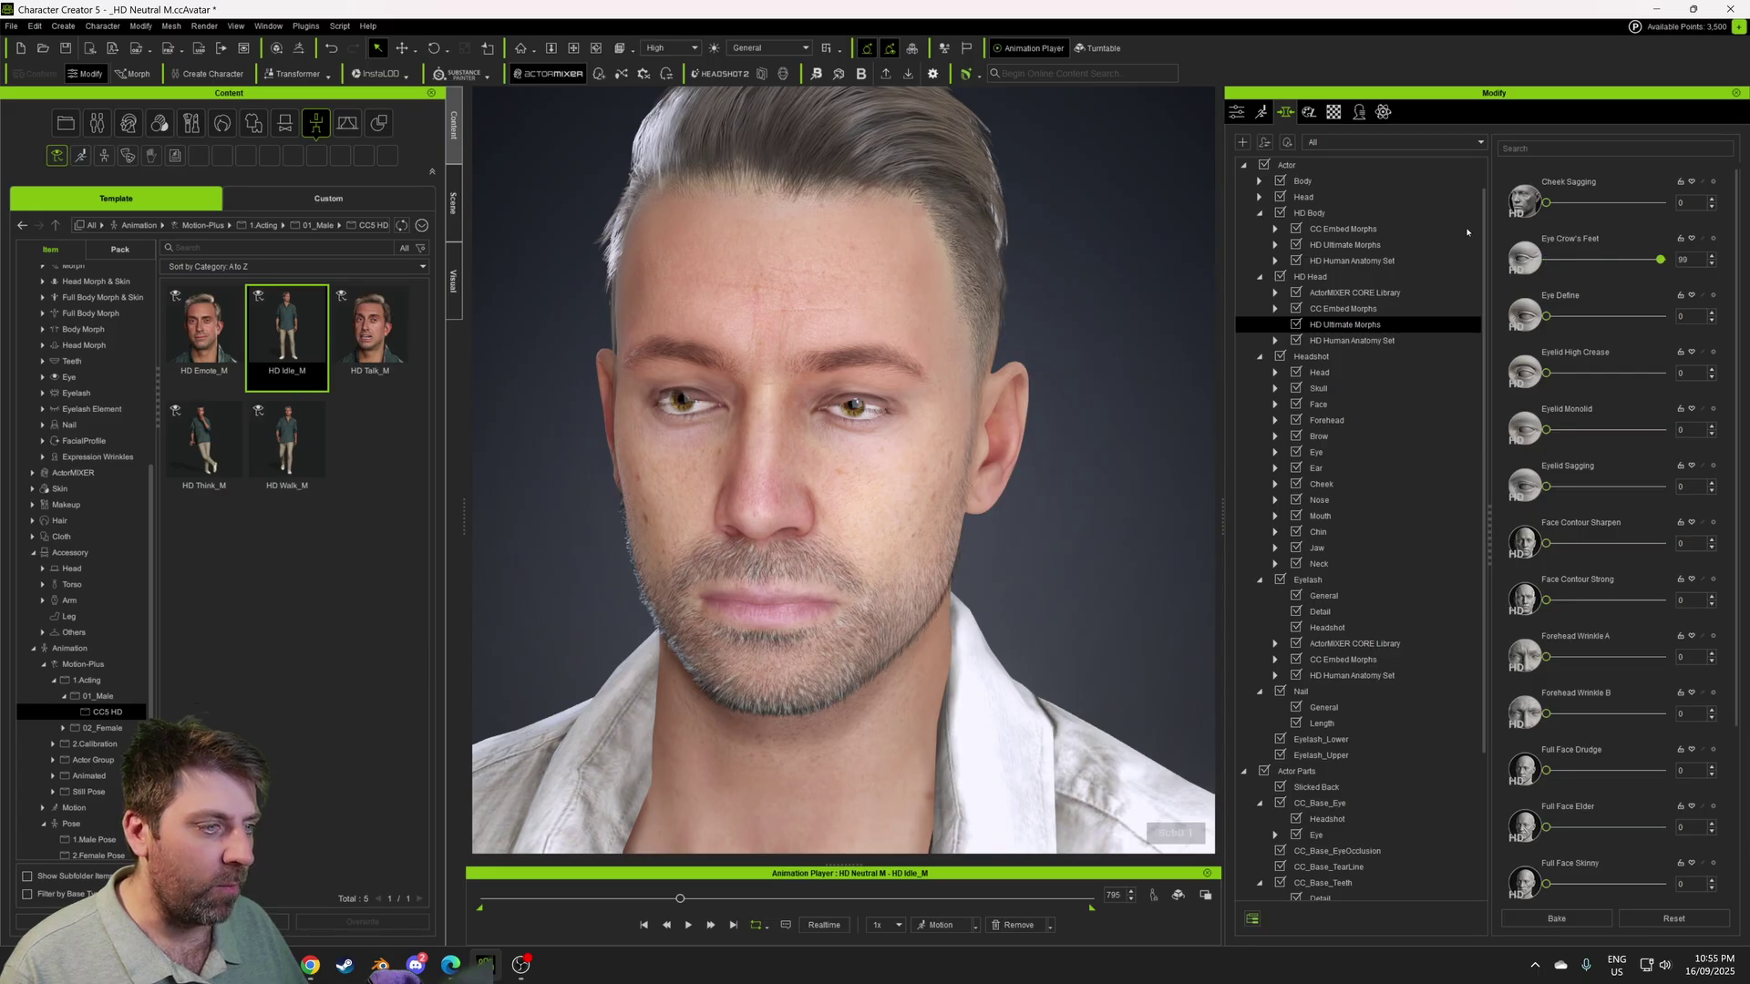
pyautogui.moveTo(1468, 232); pyautogui.dragTo(1400, 240)
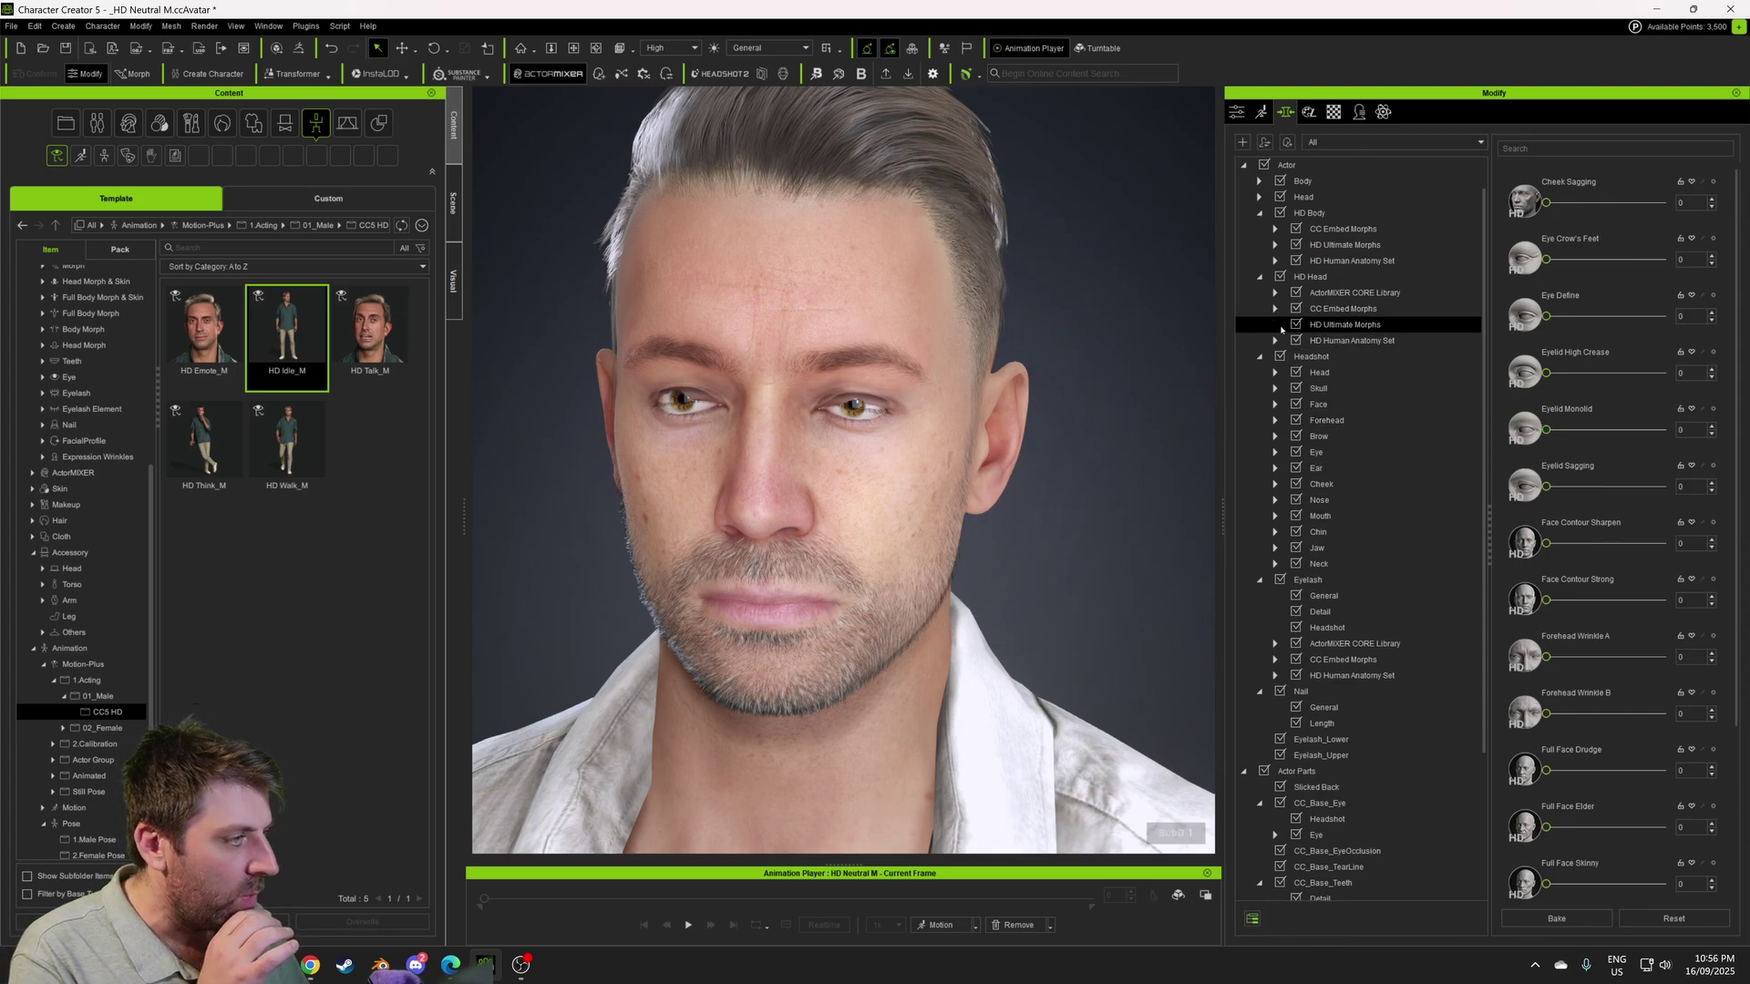
# - Set the Eye Lower Depth morph among the Head's Eye morphs to about -56
pyautogui.click(1339, 325)
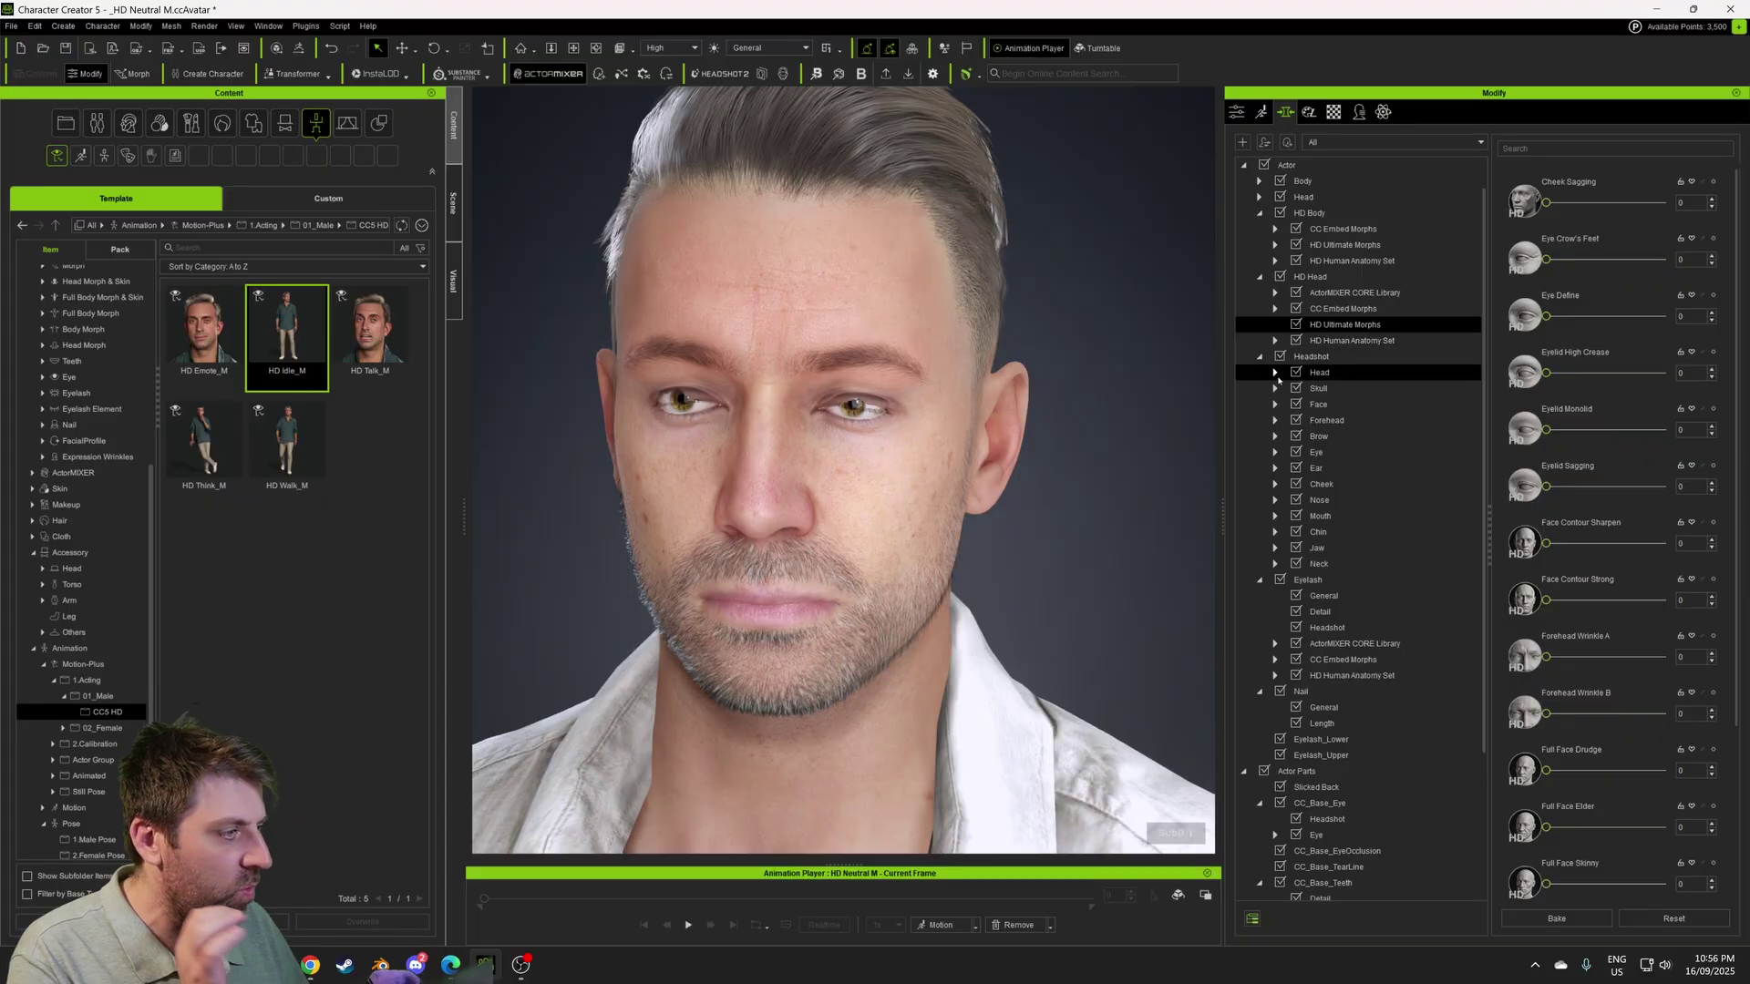
pyautogui.click(1259, 197)
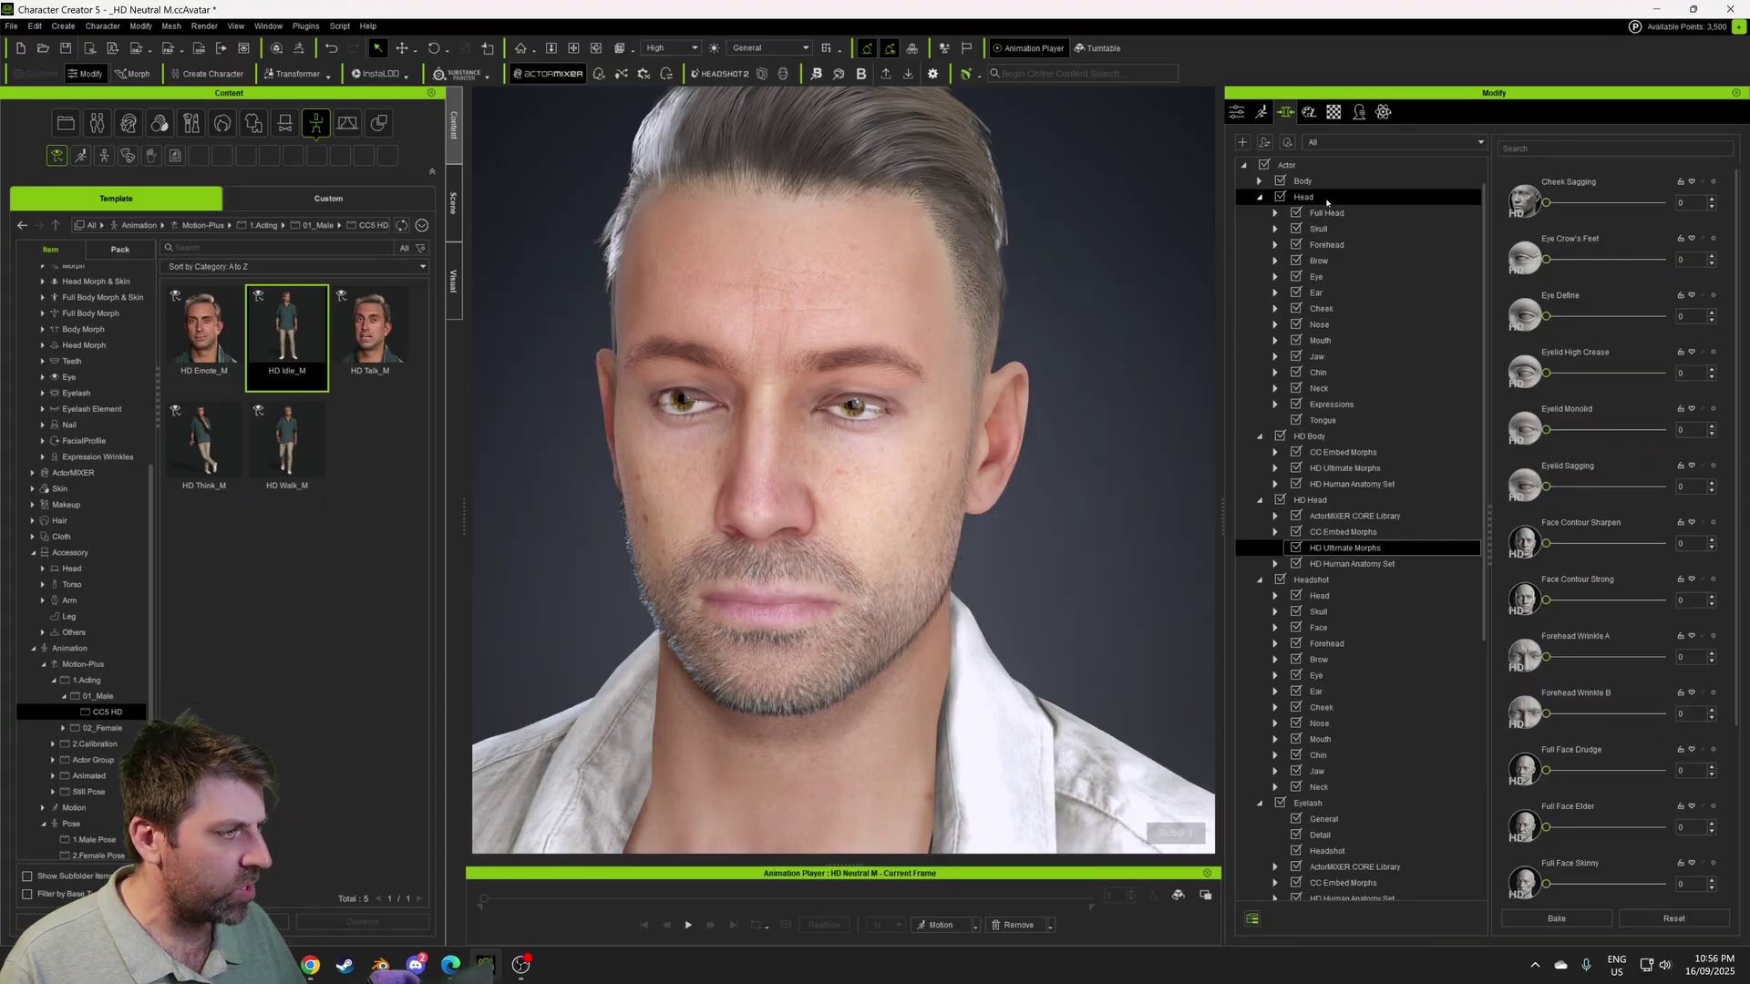
pyautogui.click(1316, 276)
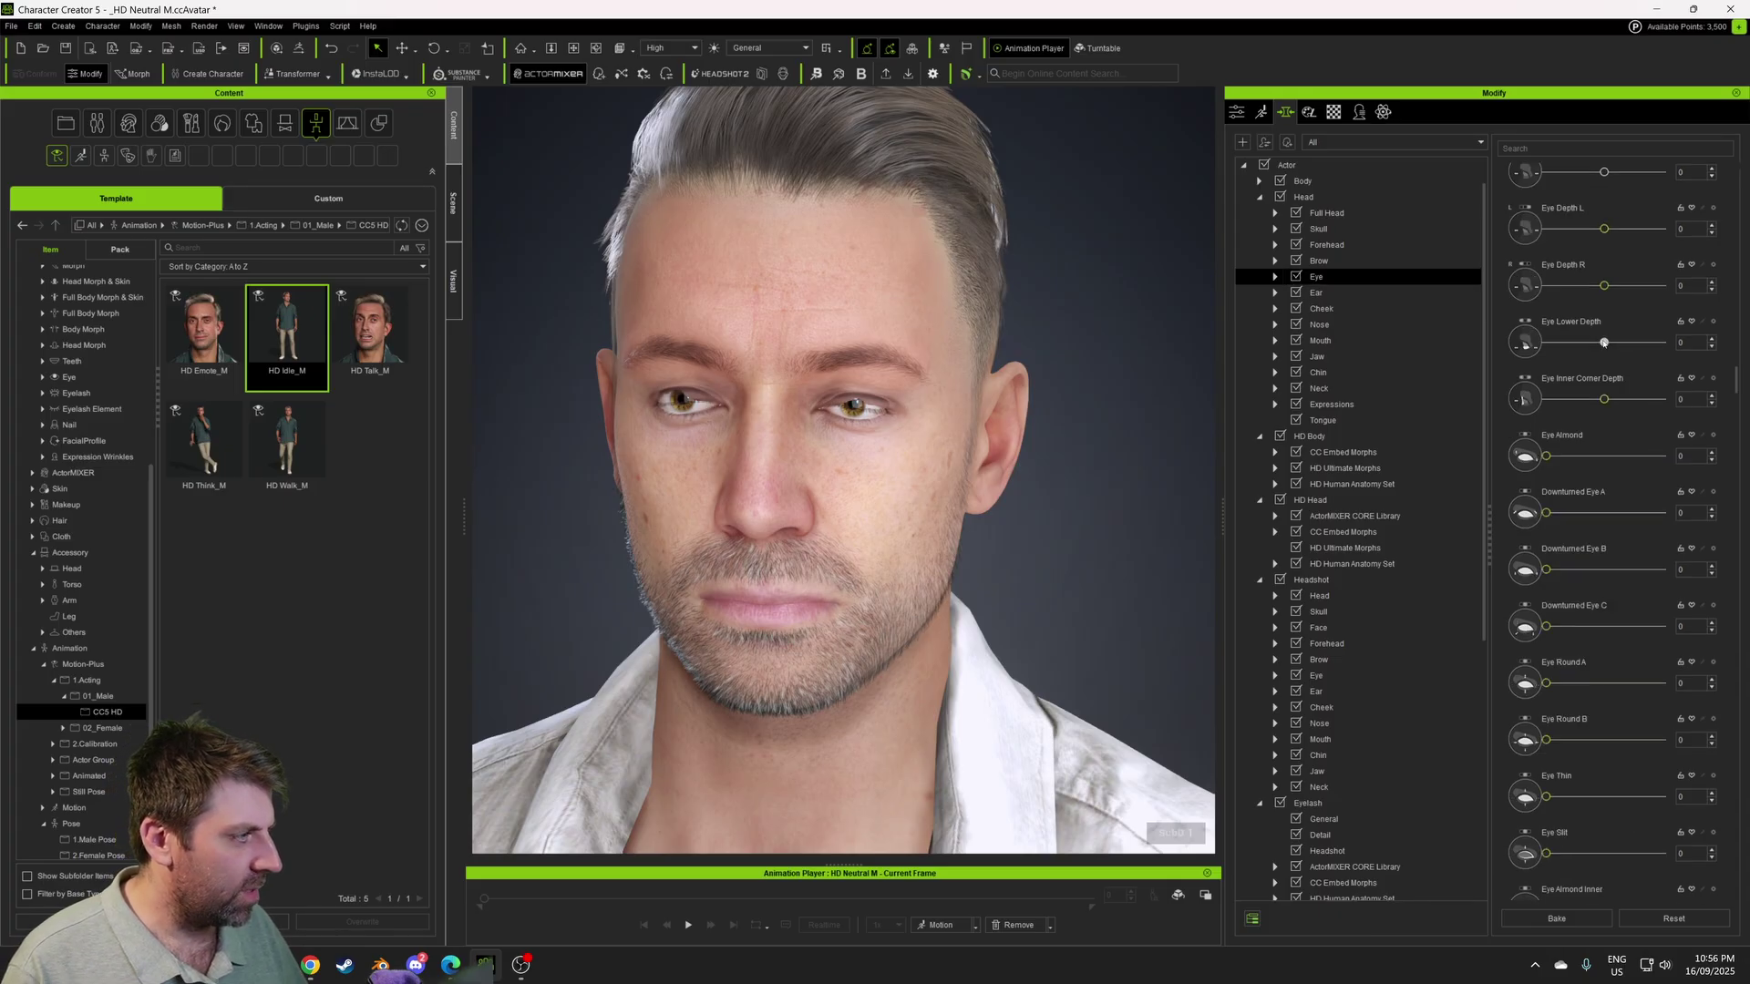
pyautogui.moveTo(1604, 342)
pyautogui.mouseDown()
pyautogui.moveTo(1631, 341)
pyautogui.moveTo(1547, 340)
pyautogui.moveTo(1570, 339)
pyautogui.mouseUp()
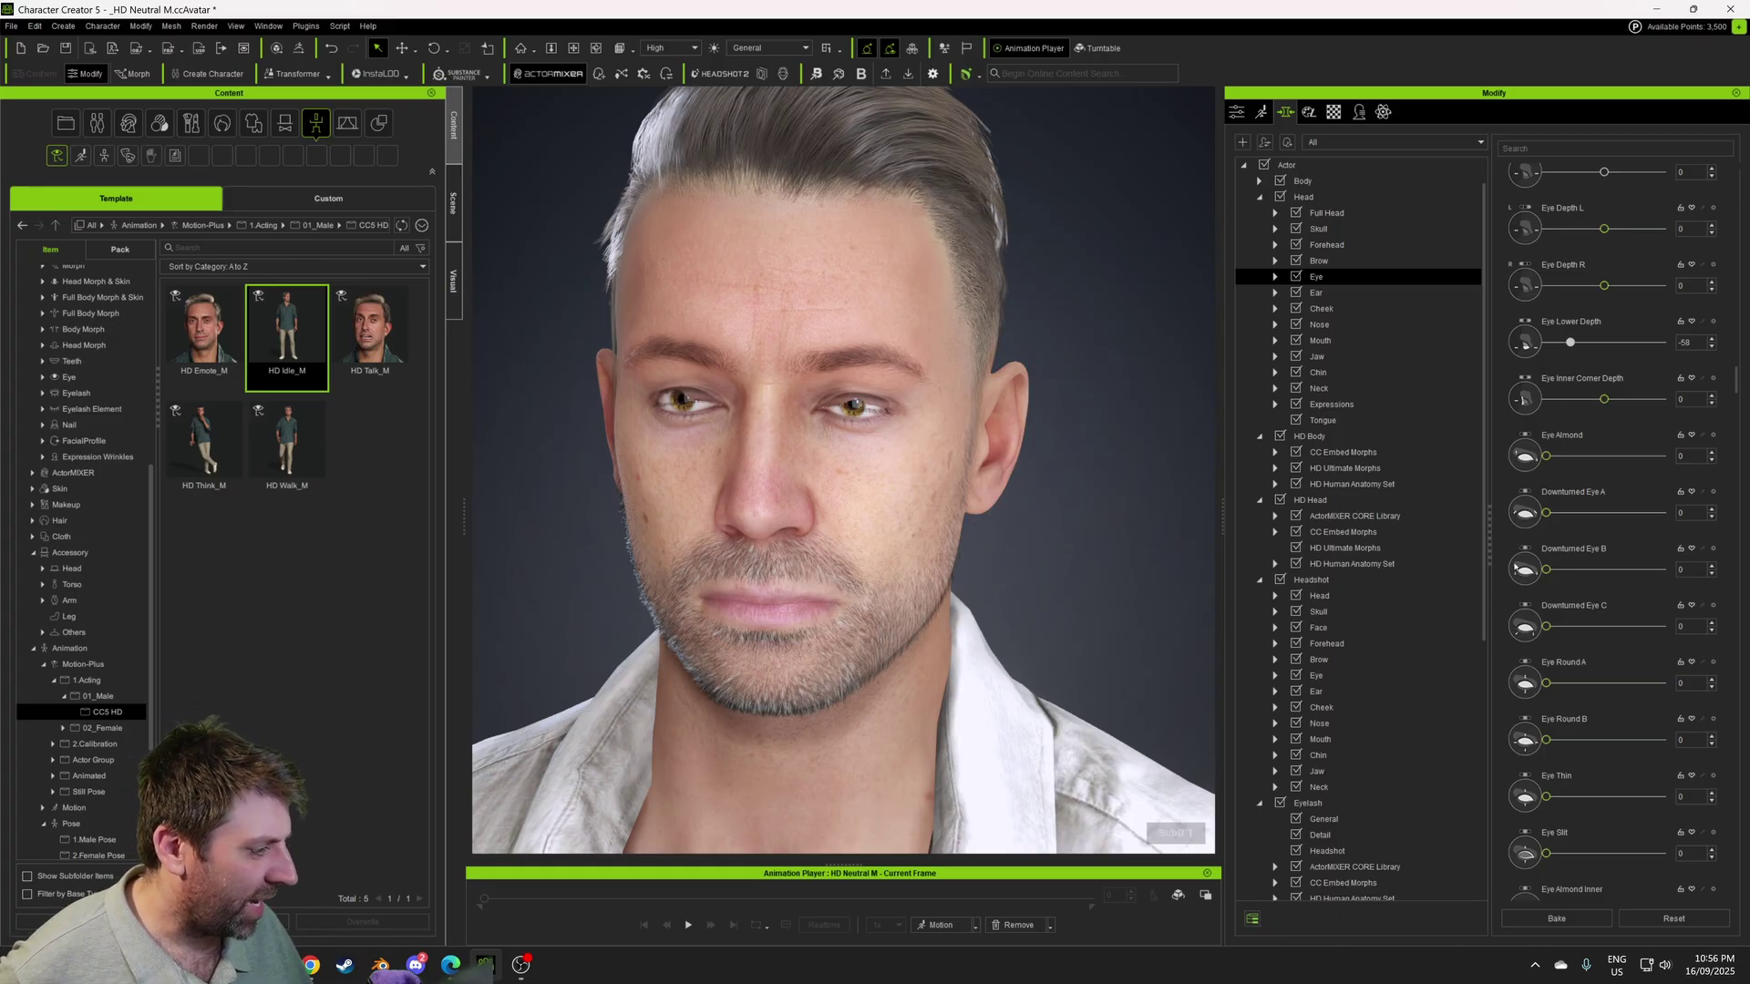
# - Set the Eye Depth morph among the general Eye morphs to -100
pyautogui.scroll(6, 1515, 567)
pyautogui.moveTo(1604, 651); pyautogui.dragTo(1542, 654)
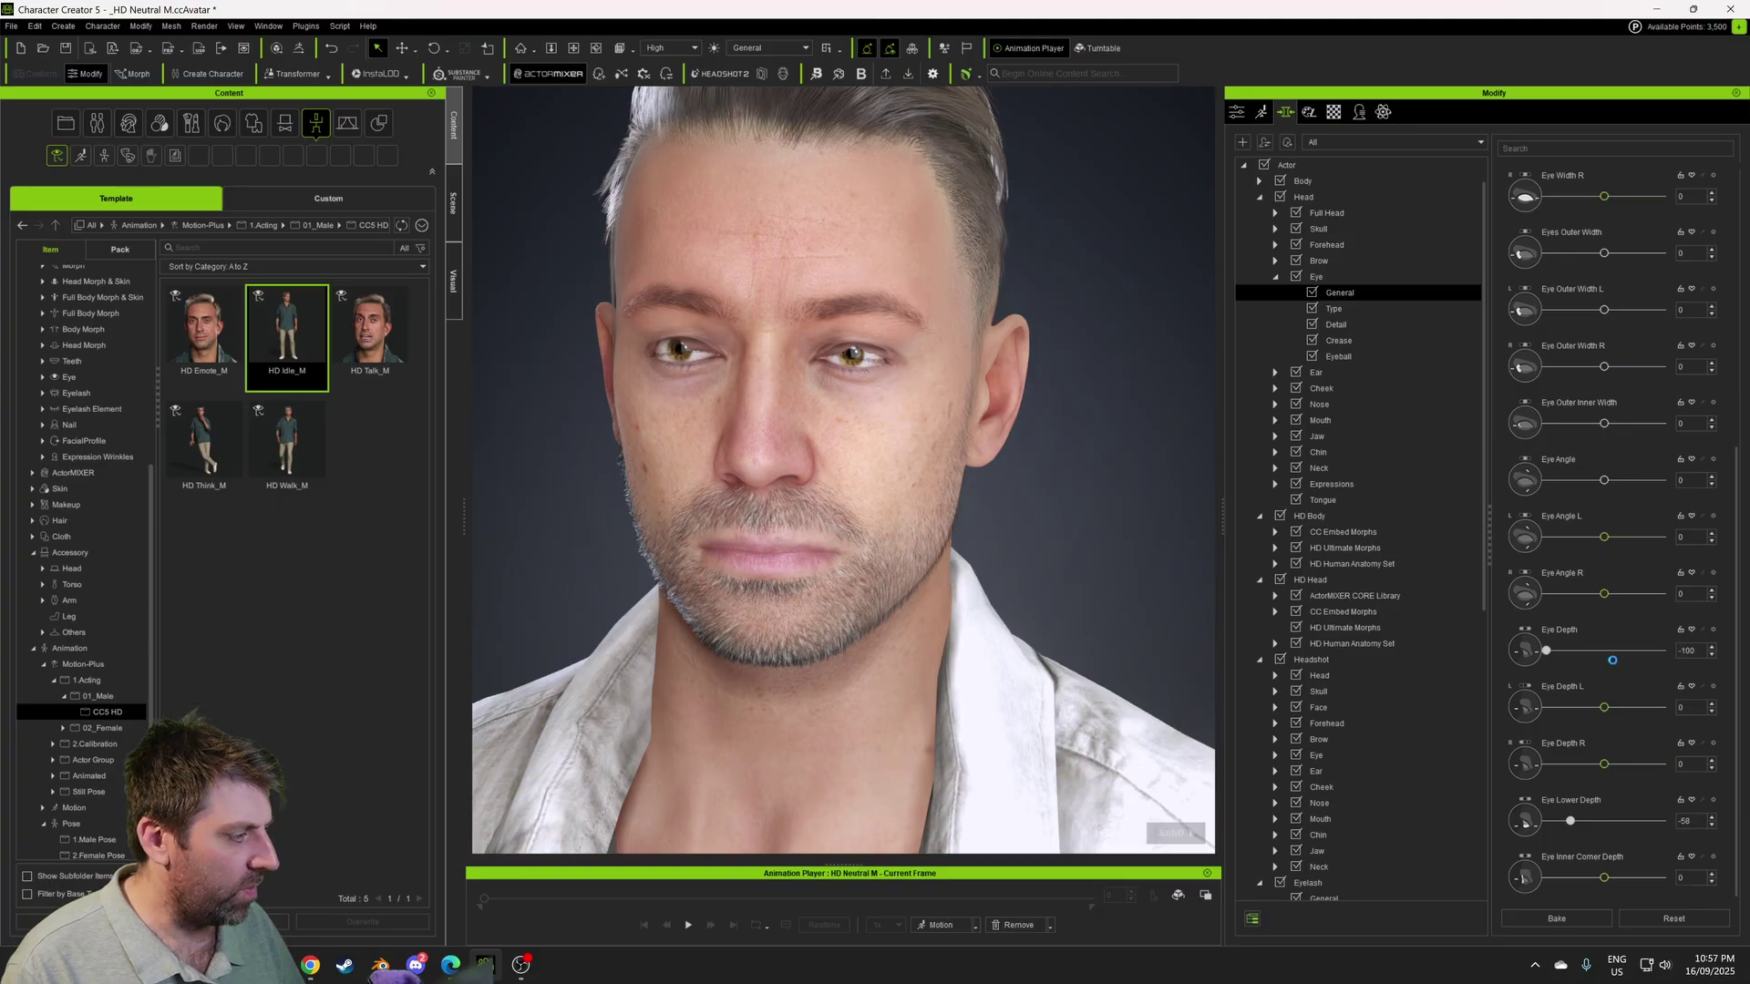
pyautogui.scroll(5, 1499, 720)
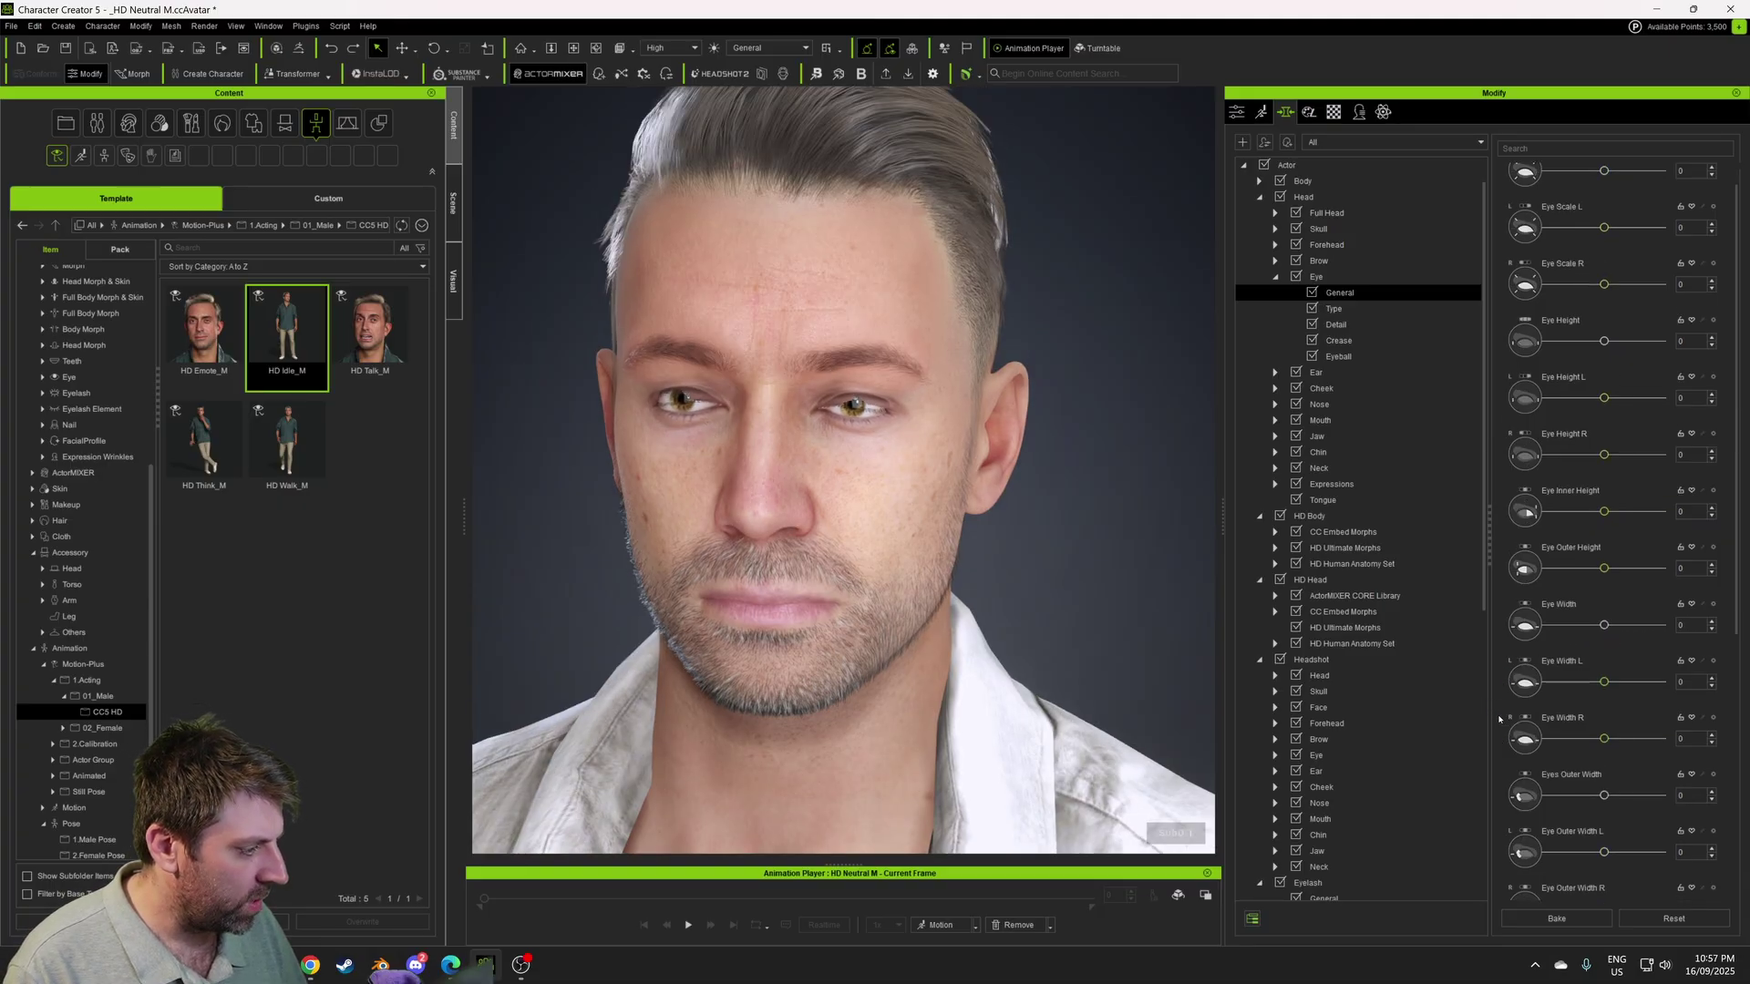
pyautogui.scroll(-3, 1500, 720)
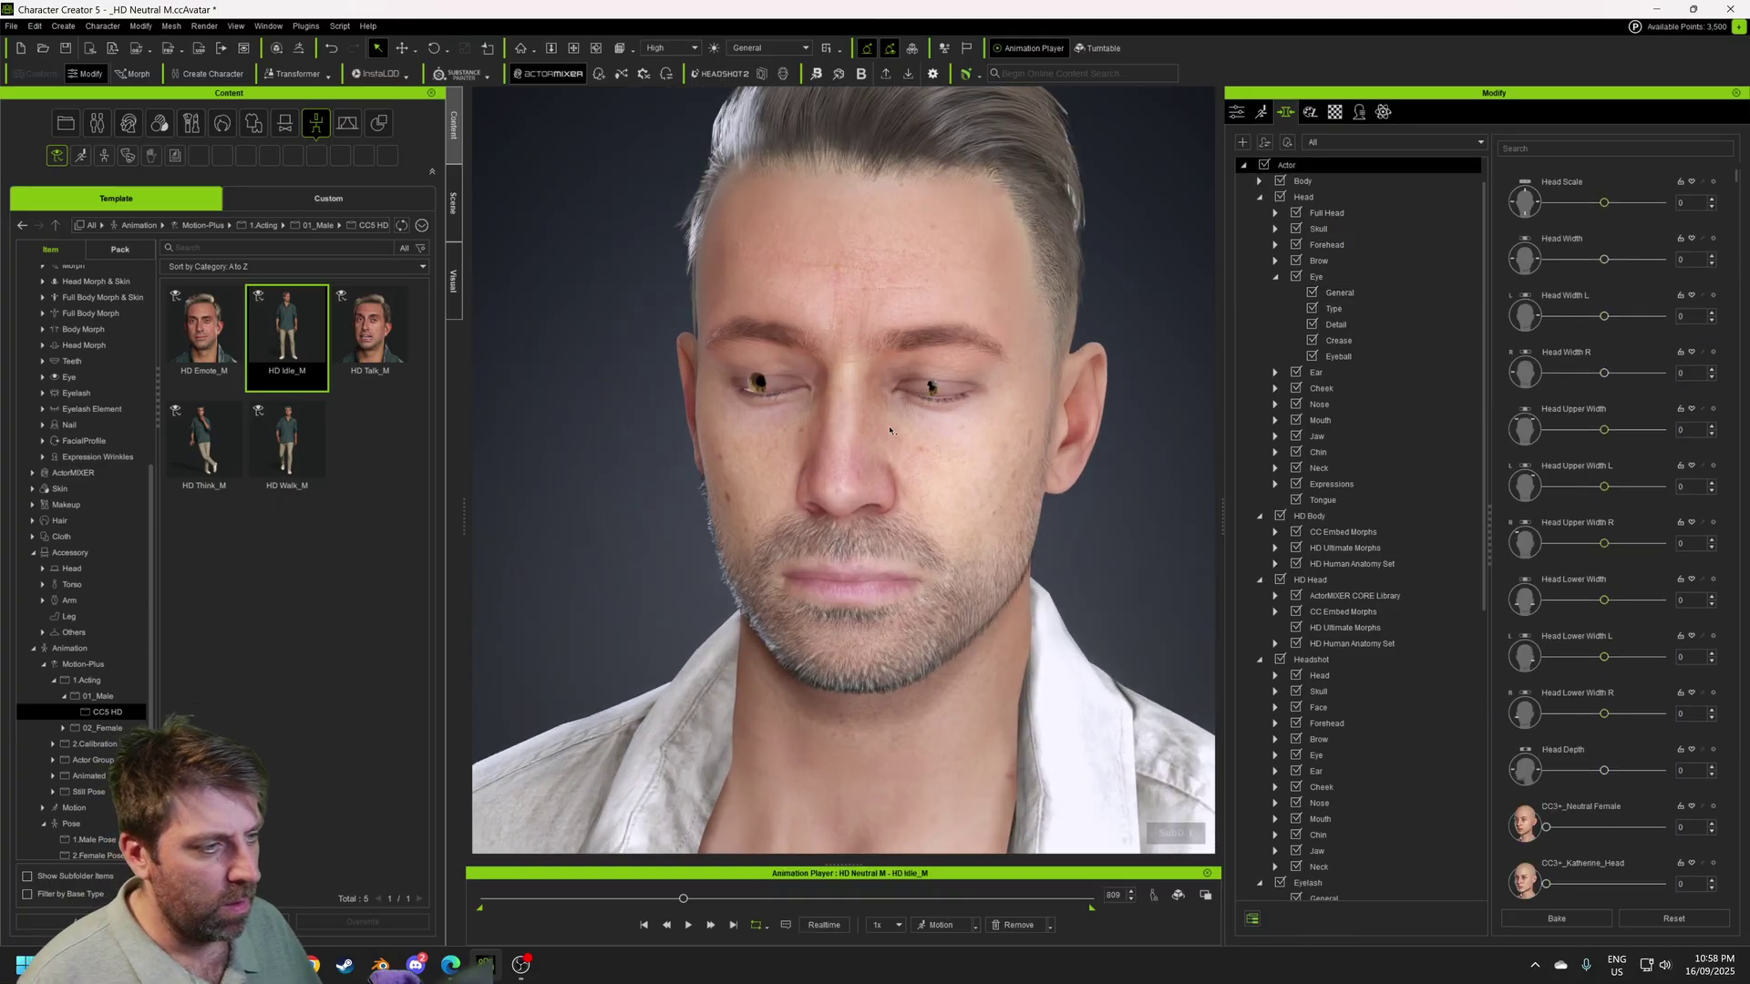
# - Try the Eyeball Move morph at -100 on the character's eyes and undo it
pyautogui.scroll(5, 757, 393)
pyautogui.moveTo(756, 393); pyautogui.dragTo(783, 432, button='middle')
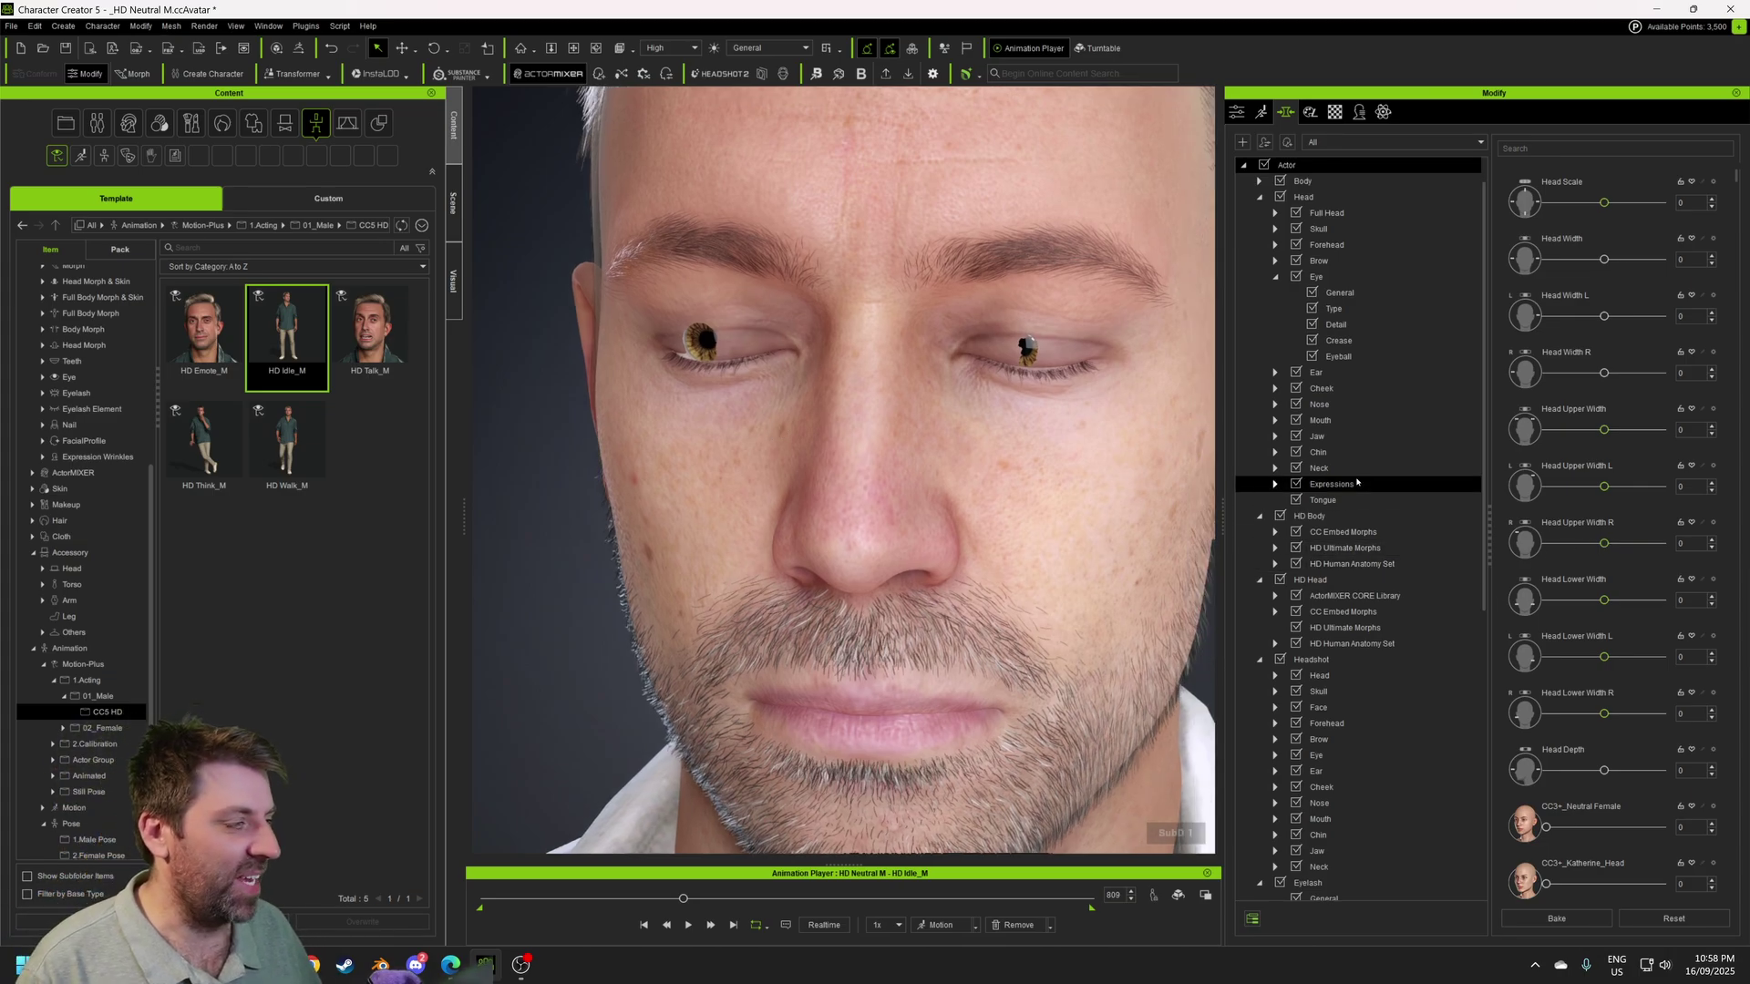
pyautogui.click(1339, 356)
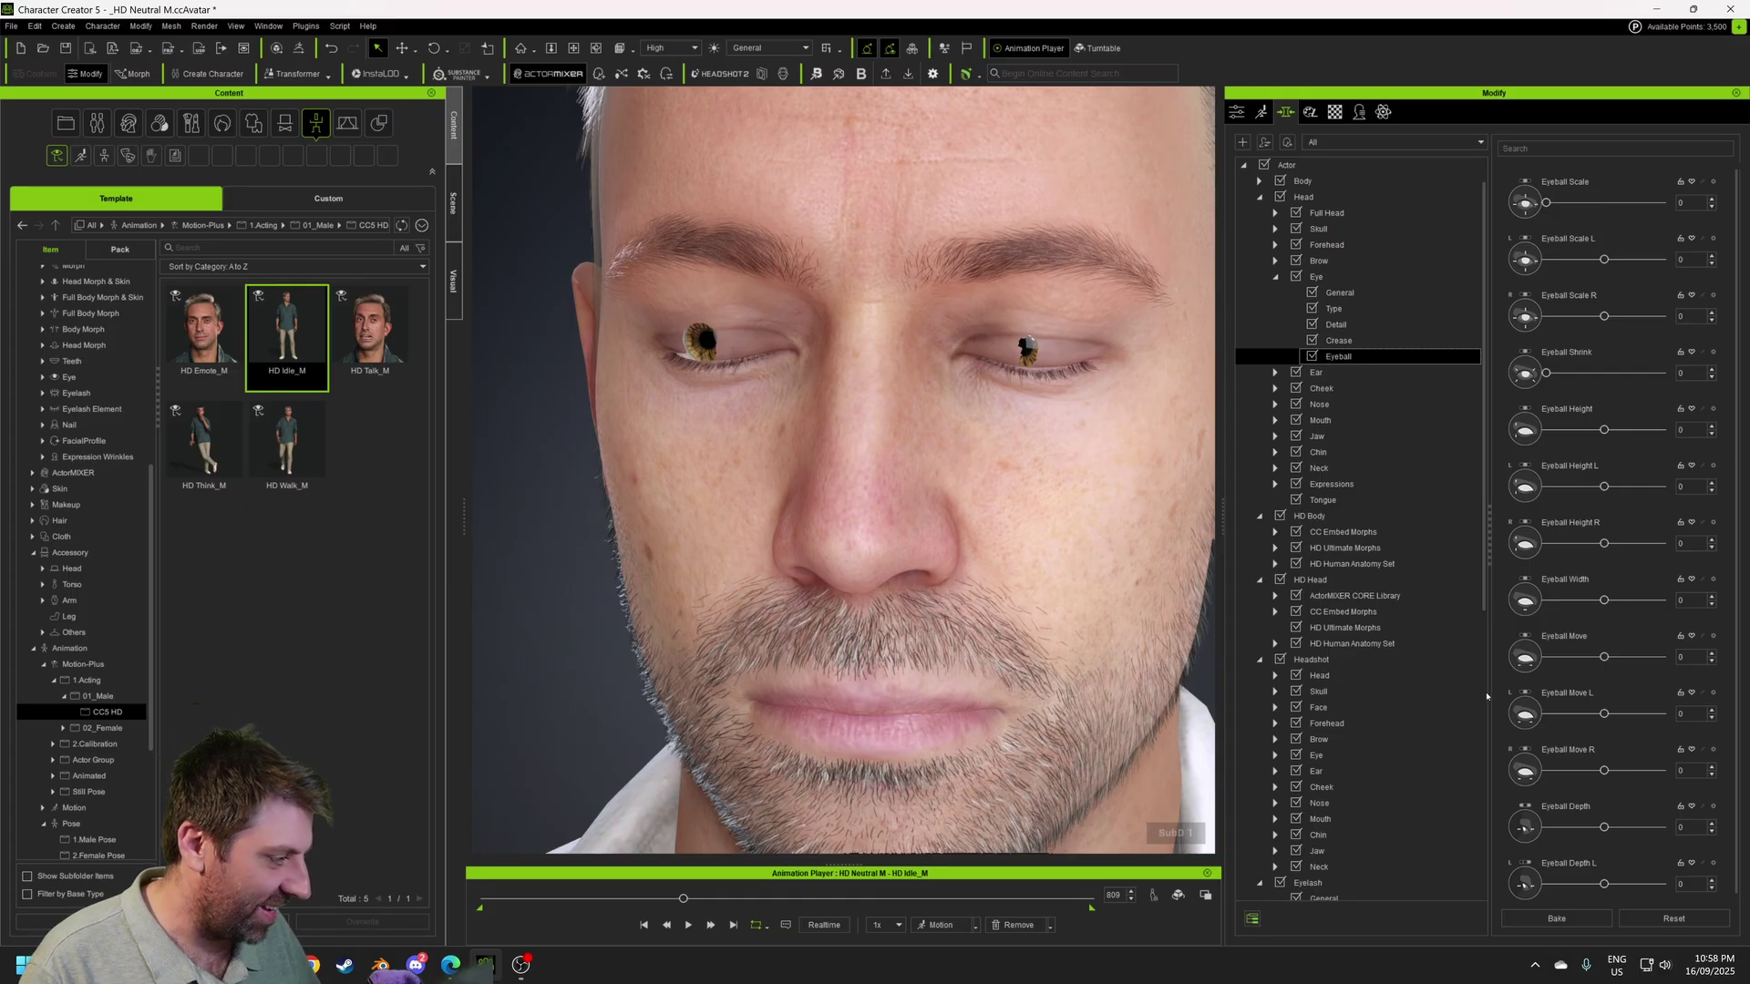
pyautogui.moveTo(1604, 657); pyautogui.dragTo(1643, 665)
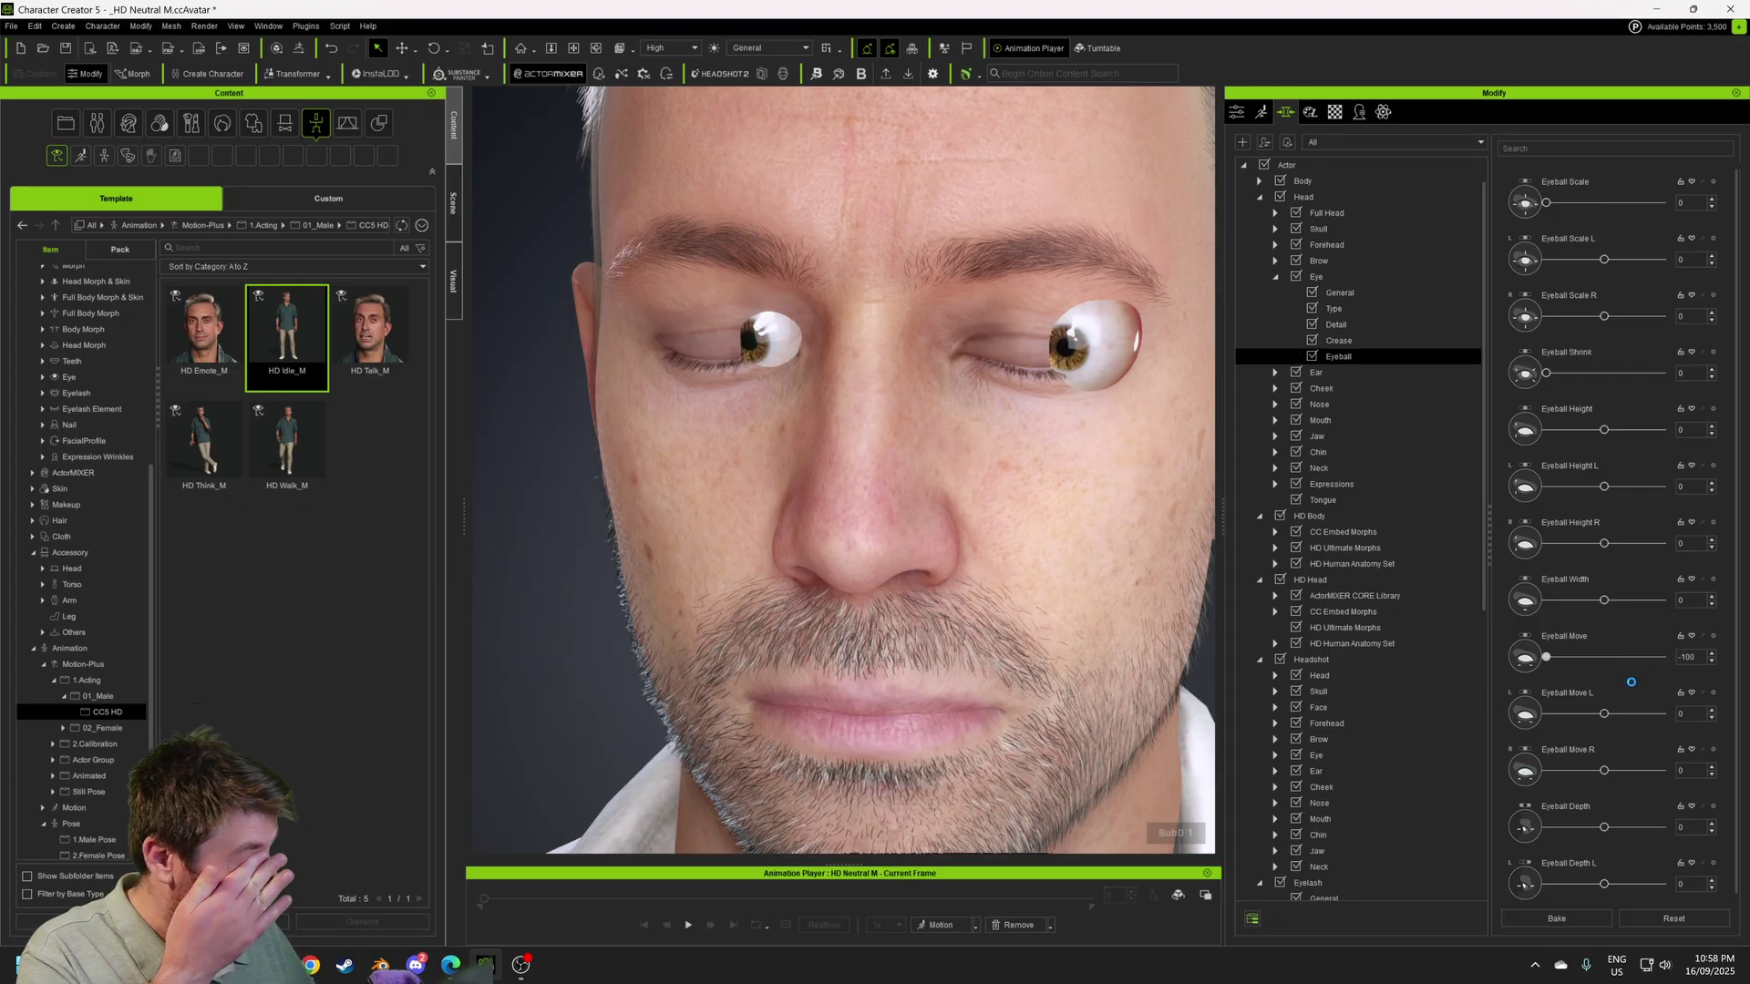
pyautogui.hotkey('ctrl', 'z')
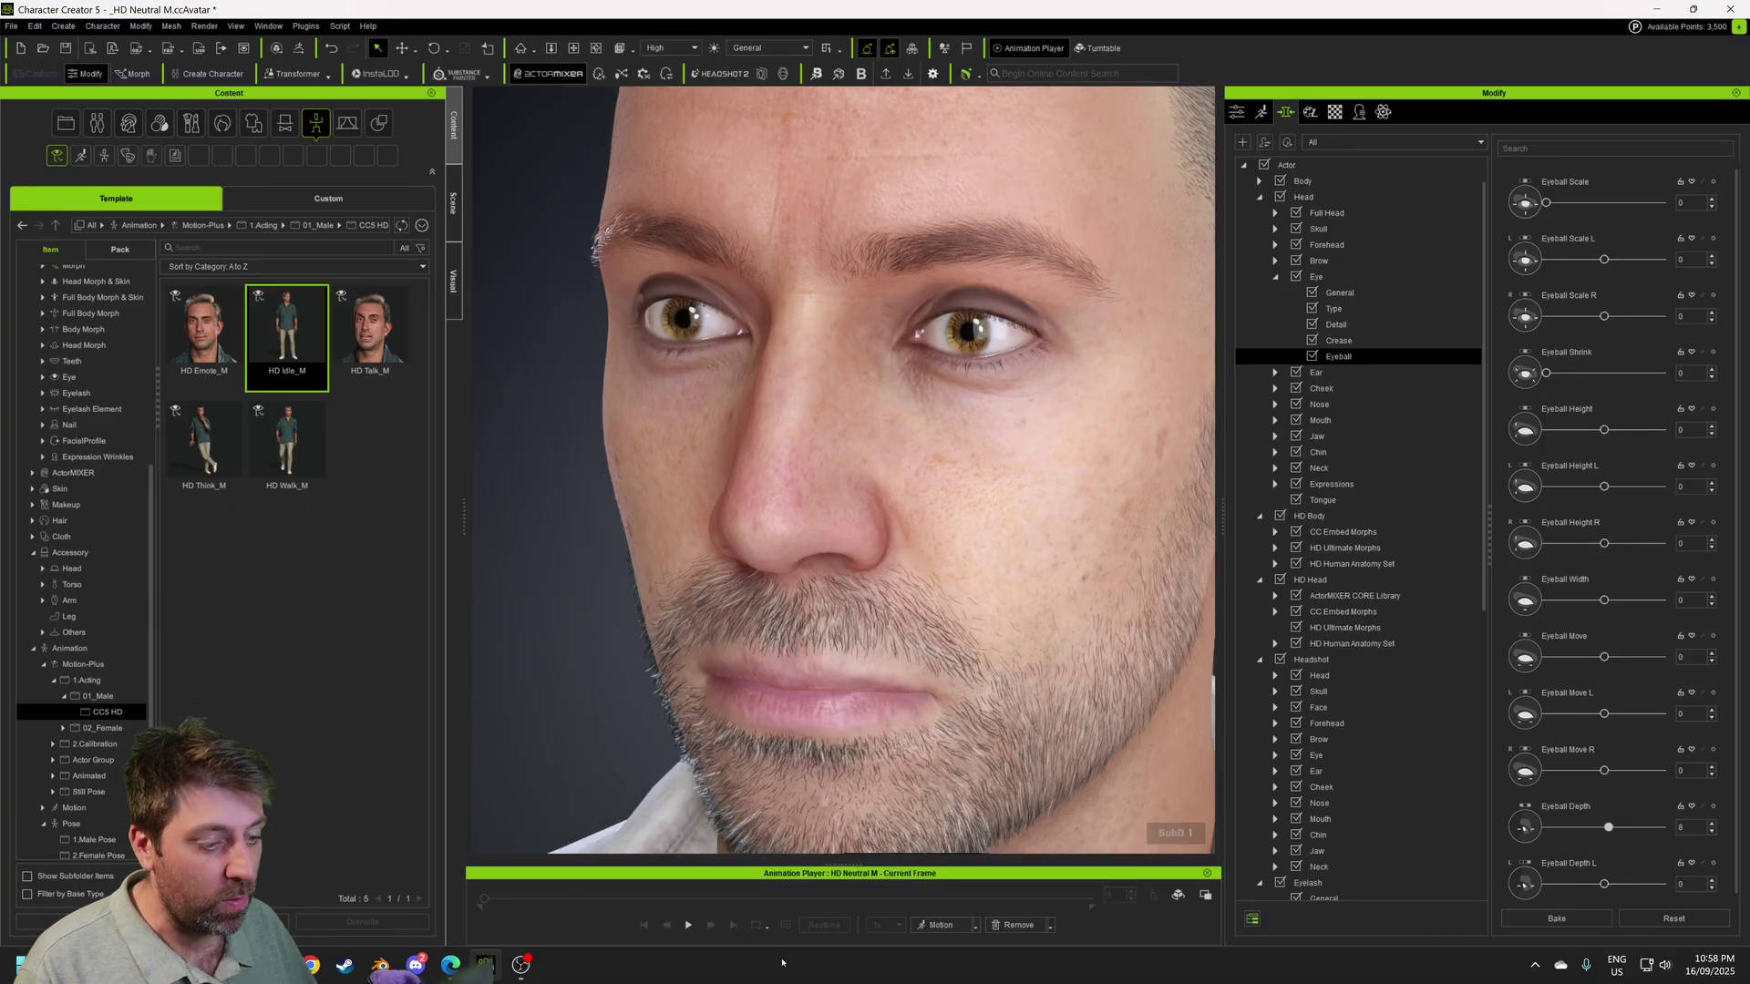
# - Play the HD Idle_M motion to check the adjusted eyes up close
pyautogui.click(688, 925)
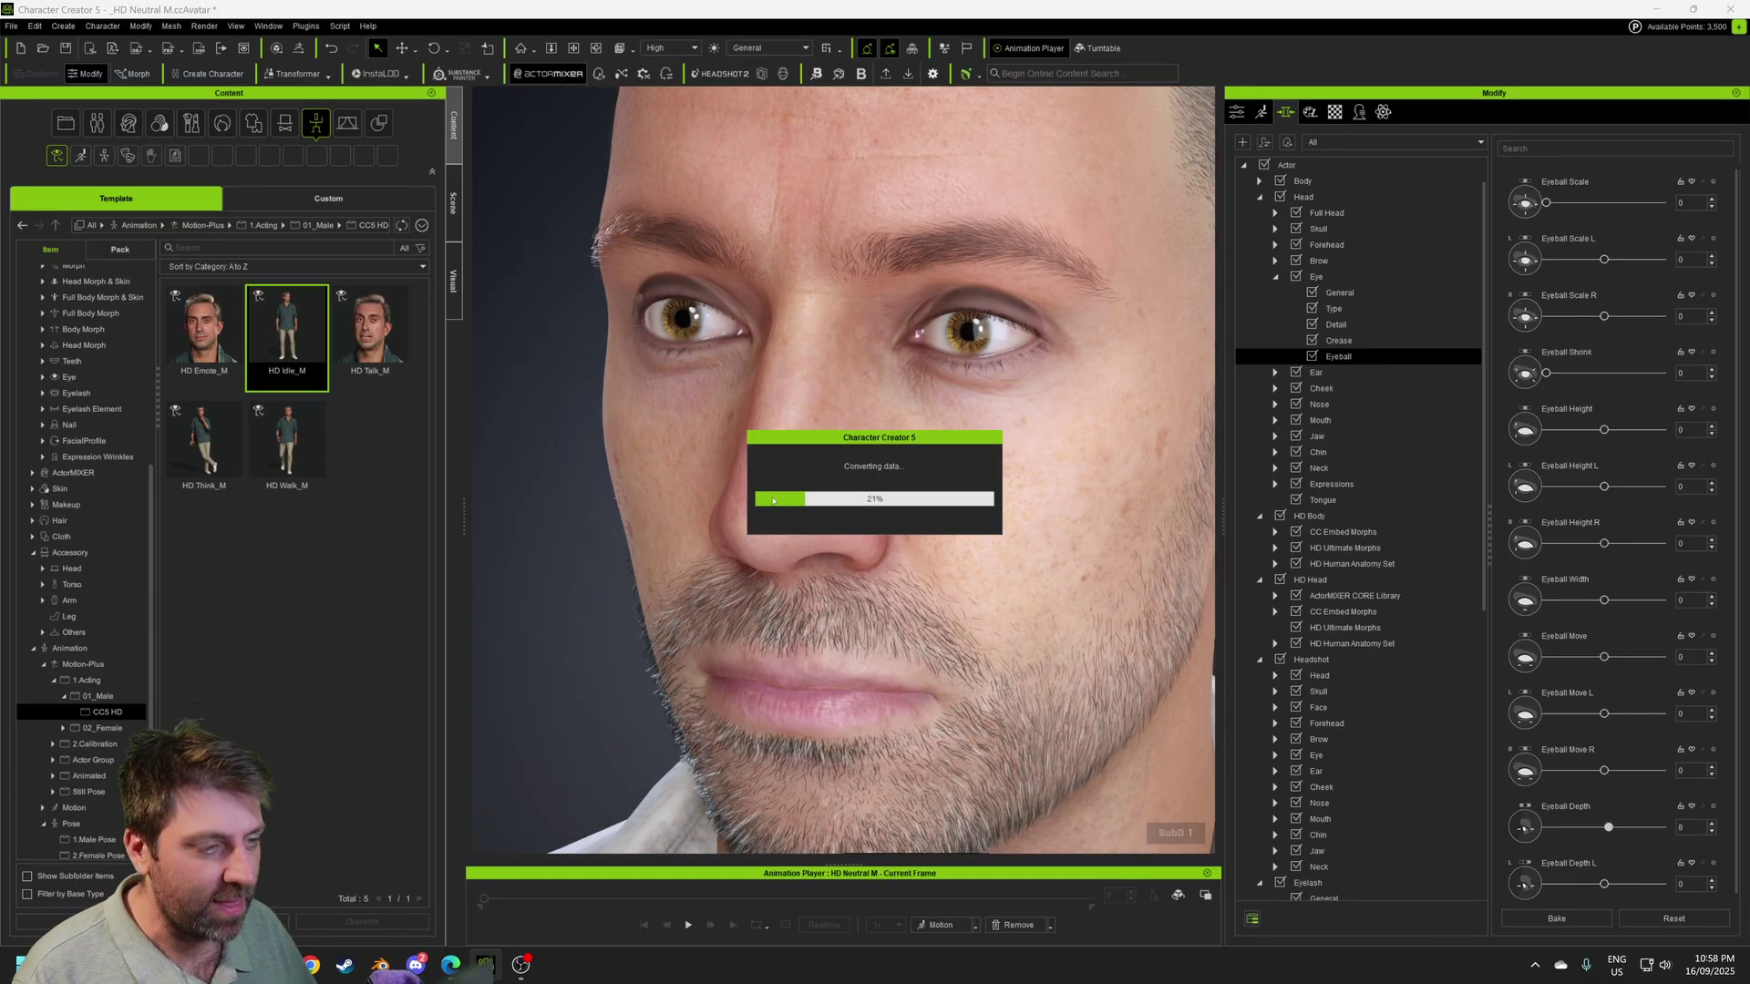